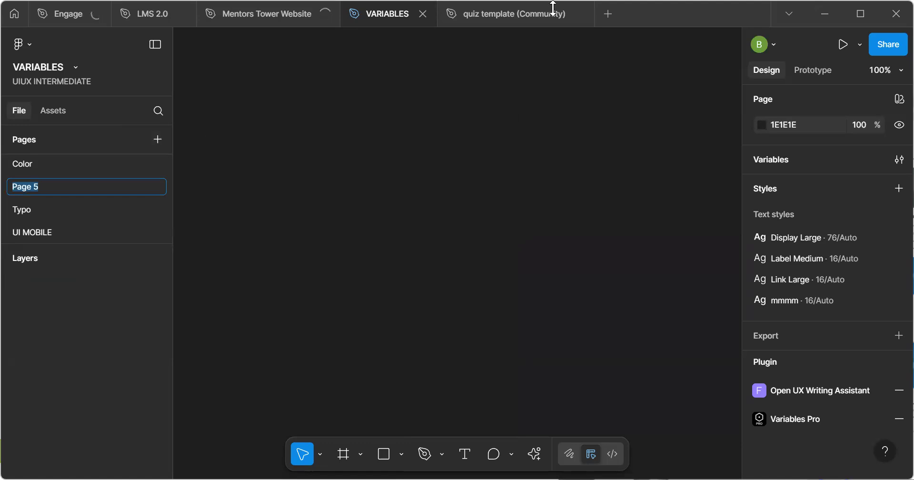
Close the quiz template, Mentors Tower Website, LMS 2.0 and Engage files, keeping only the VARIABLES file open
mouse_move(509, 13)
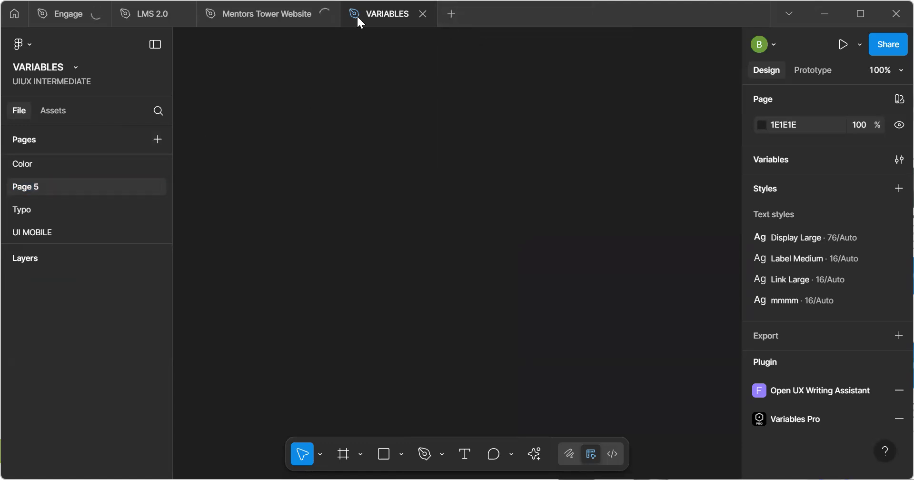
left_click(326, 14)
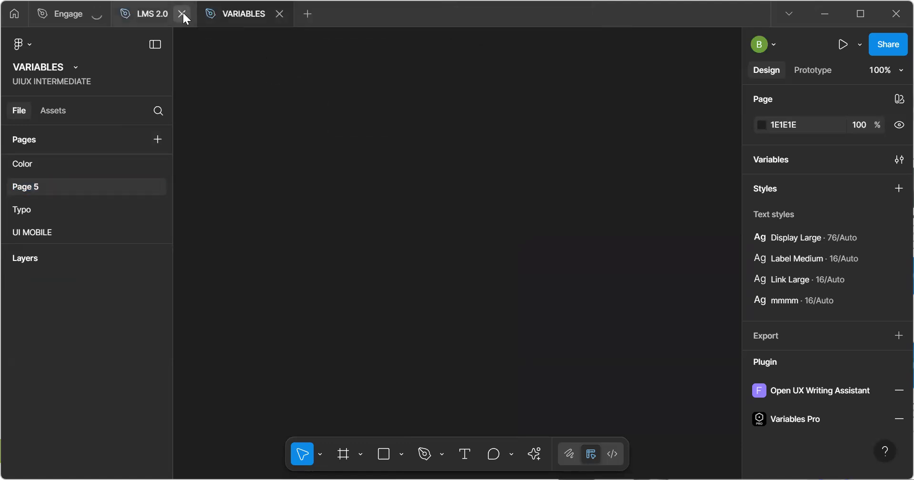
left_click(182, 14)
left_click(97, 14)
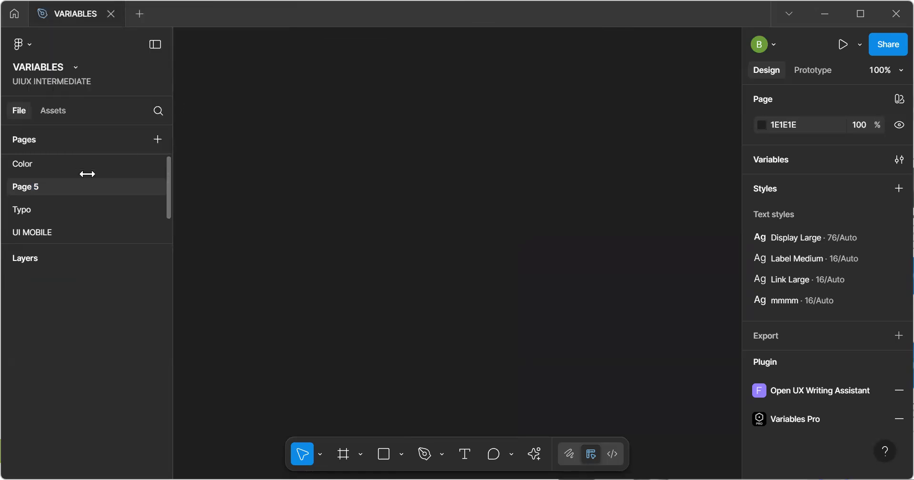
Rename Page 5 as DASHBOARD and maximize the window
double_click(121, 186)
type("DASH")
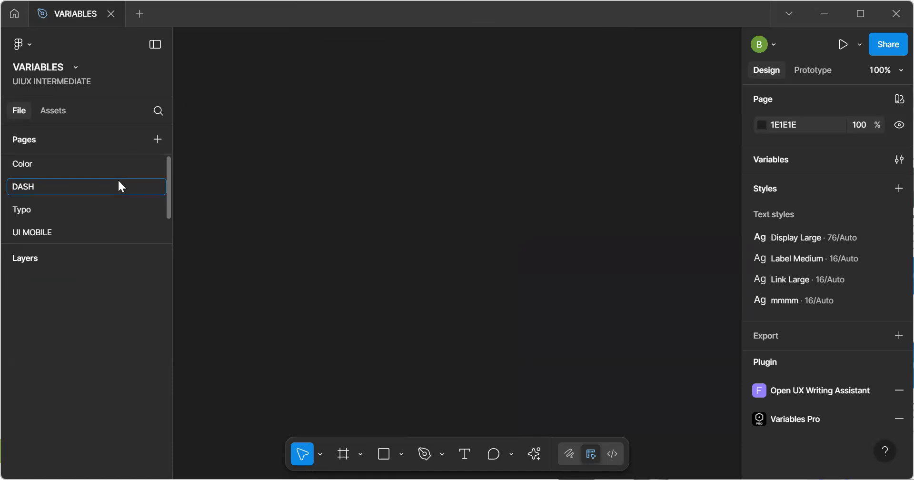
type("BOARD")
key("Return")
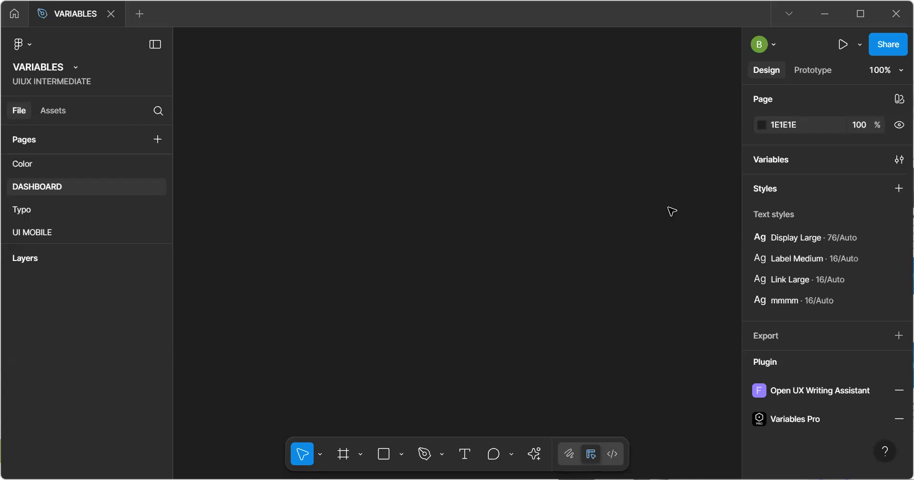
left_click(860, 14)
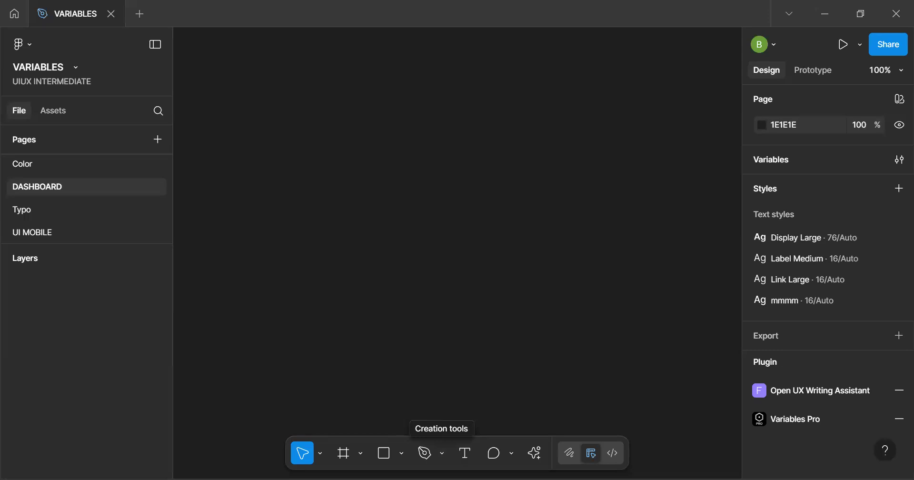
Paste the Team Management Dashboard reference image onto the page in place of the HR Management Dashboard image
left_click_drag(222, 167, 222, 167)
left_click_drag(431, 200, 612, 283)
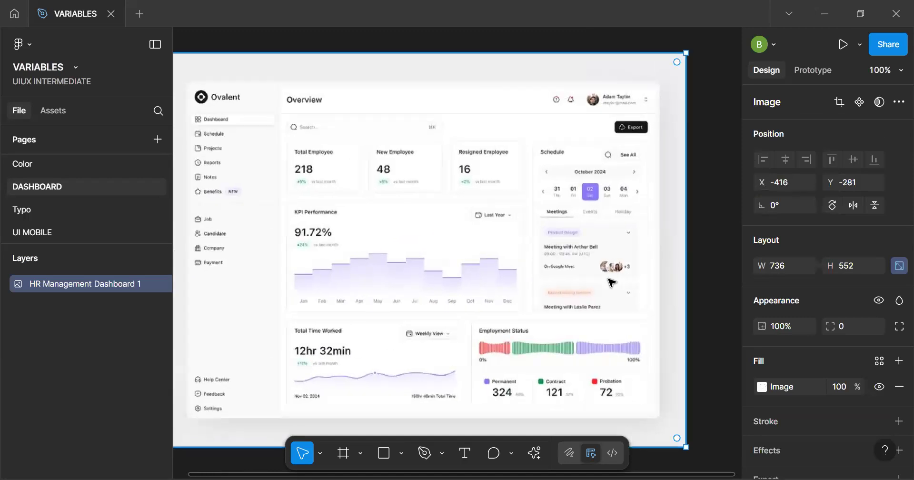
key("Delete")
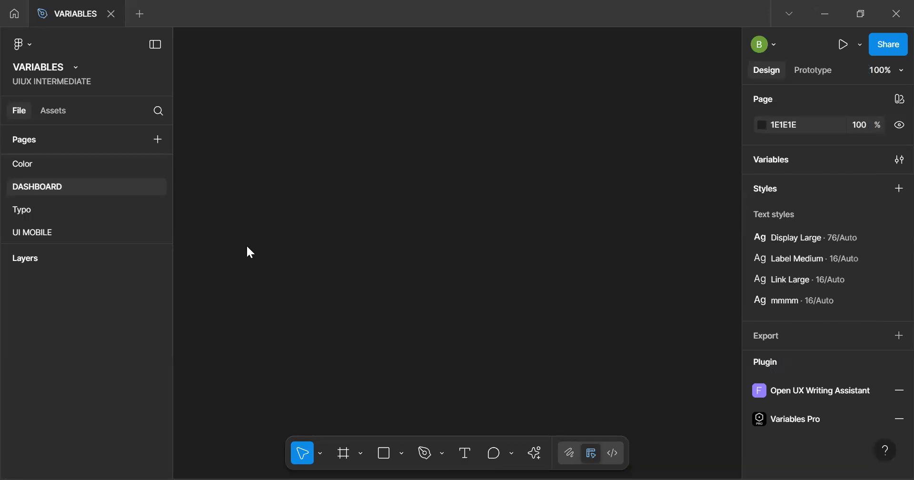
key("ctrl+v")
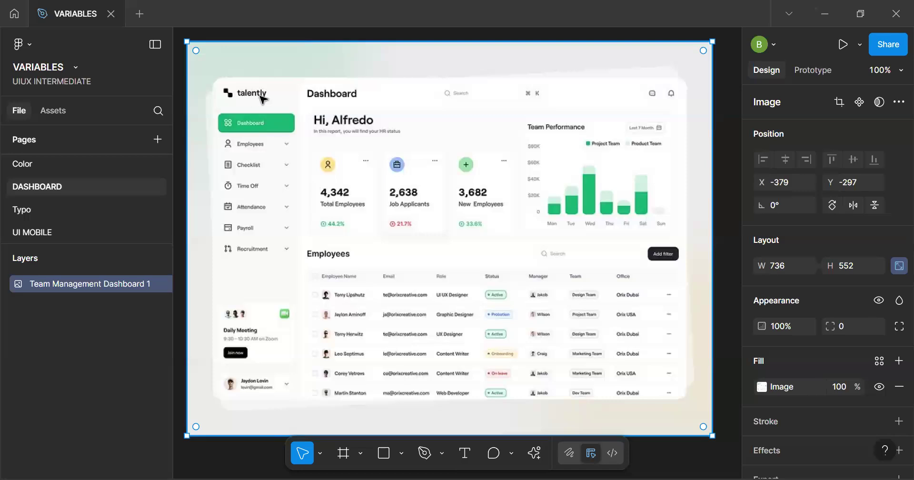
Block out the reference dashboard with a header rectangle about 663 × 36, a sidebar rectangle about 119 × 431 and a stat-card frame about 288 × 123
key("r")
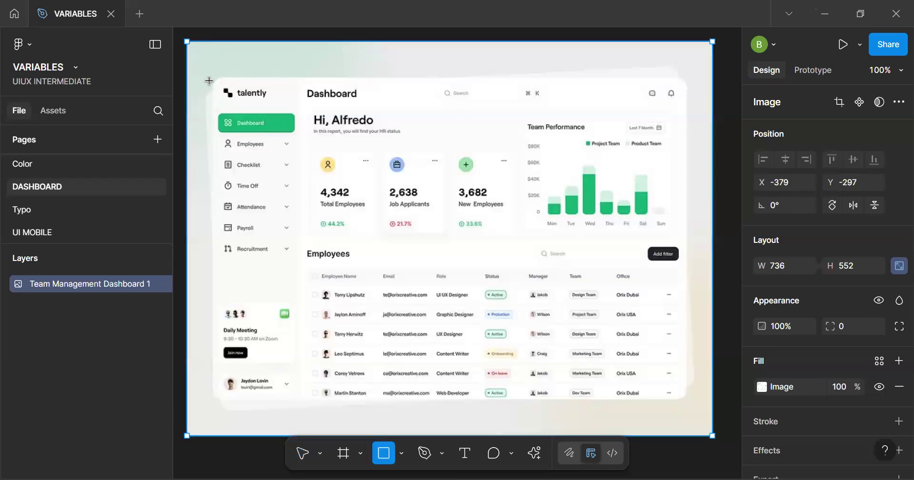
left_click_drag(213, 79, 687, 104)
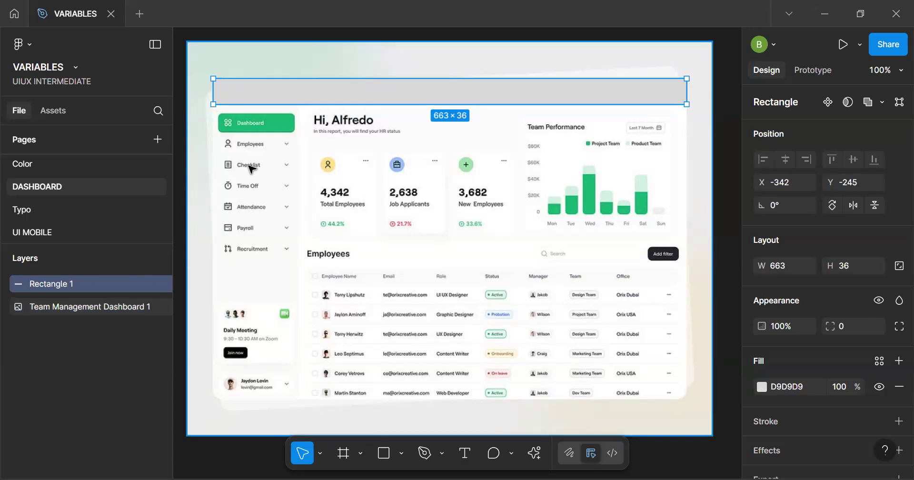
key("r")
mouse_move(213, 91)
left_mouse_down()
mouse_move(248, 372)
mouse_move(280, 400)
mouse_move(299, 400)
left_mouse_up()
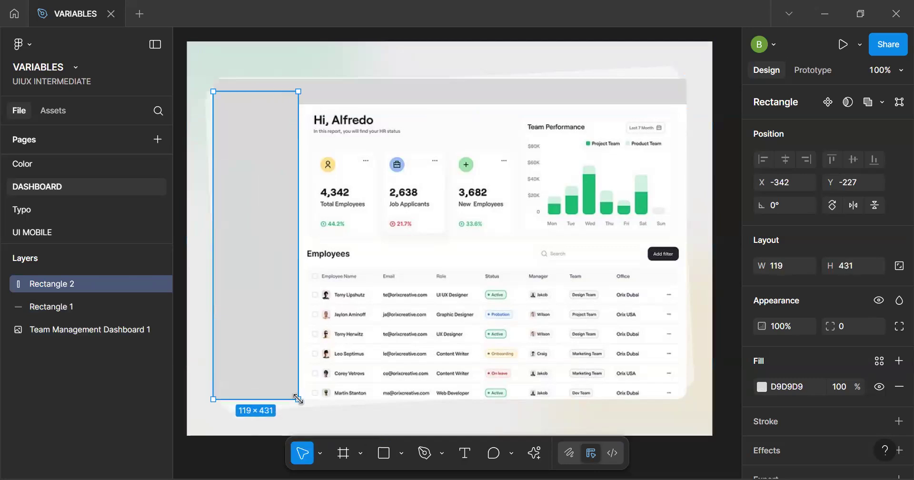
key("f")
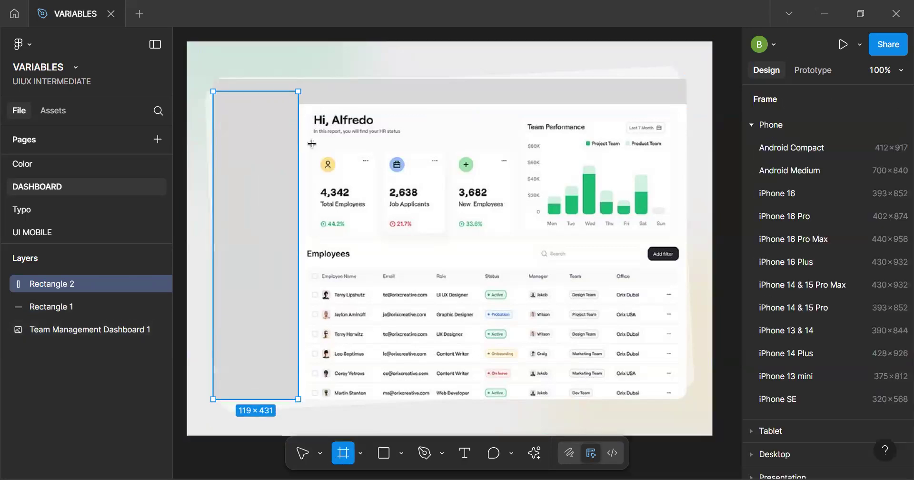
left_click_drag(316, 150, 522, 238)
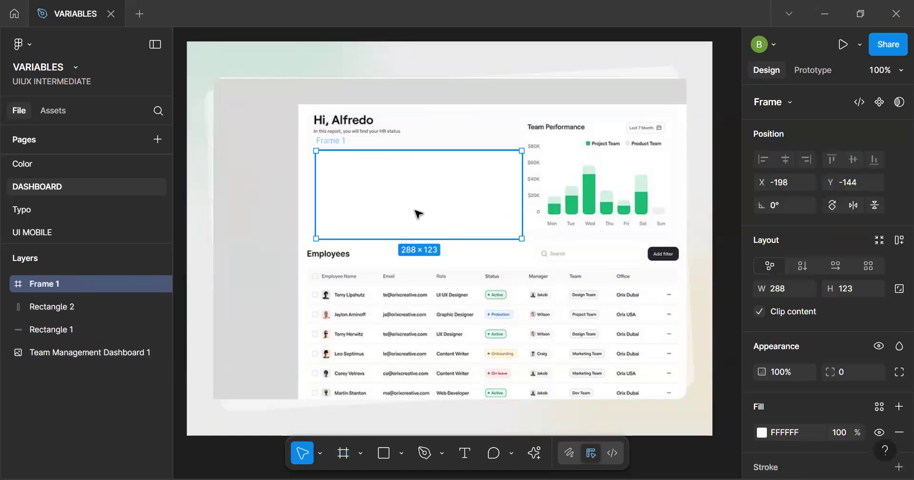
Delete the stat-card frame and the sidebar and header rectangles covering the reference image
left_click_drag(407, 195, 402, 251)
key("Delete")
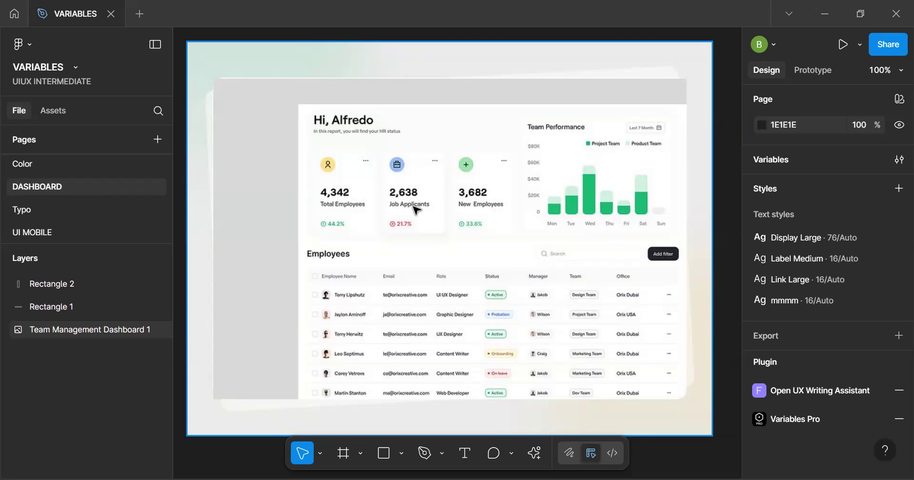
left_click(267, 261)
key("Delete")
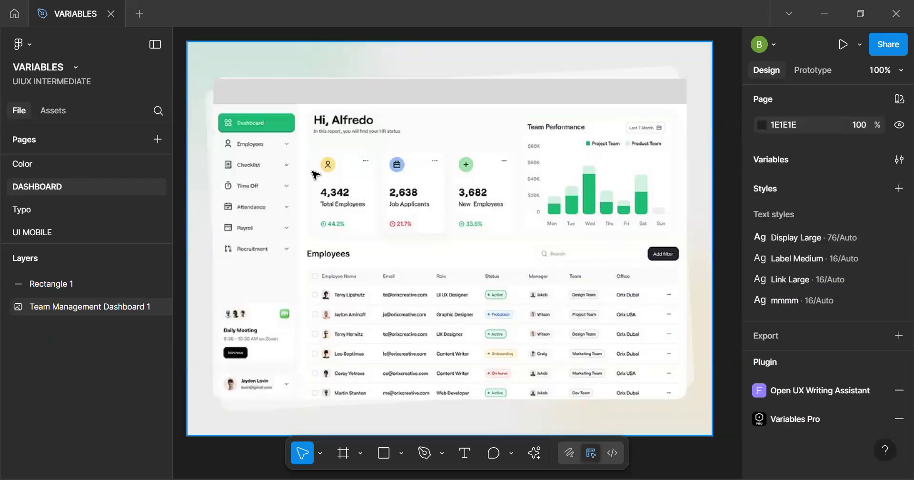
left_click(373, 91)
key("Delete")
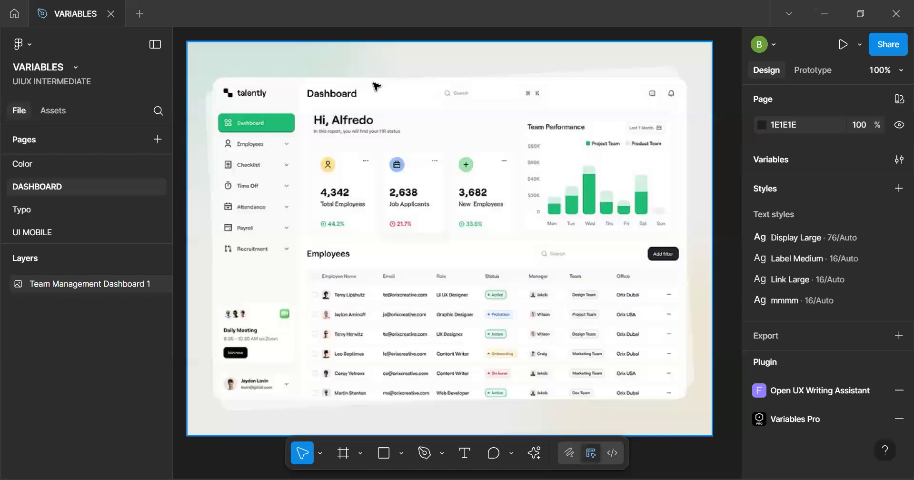
Move the Team Management Dashboard image aside to about X -850, Y 68 and deselect it
scroll(374, 91, "down", 5)
left_click_drag(387, 111, 275, 128)
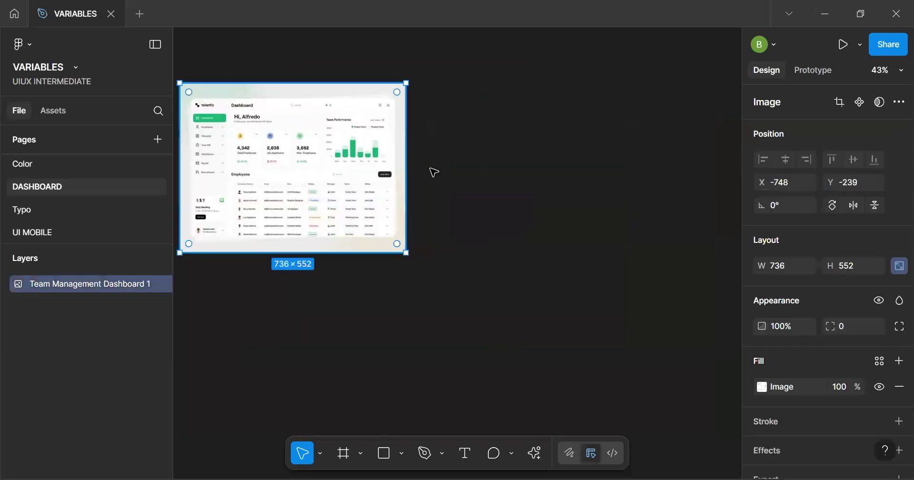
left_click(494, 199)
left_click_drag(315, 201, 288, 297)
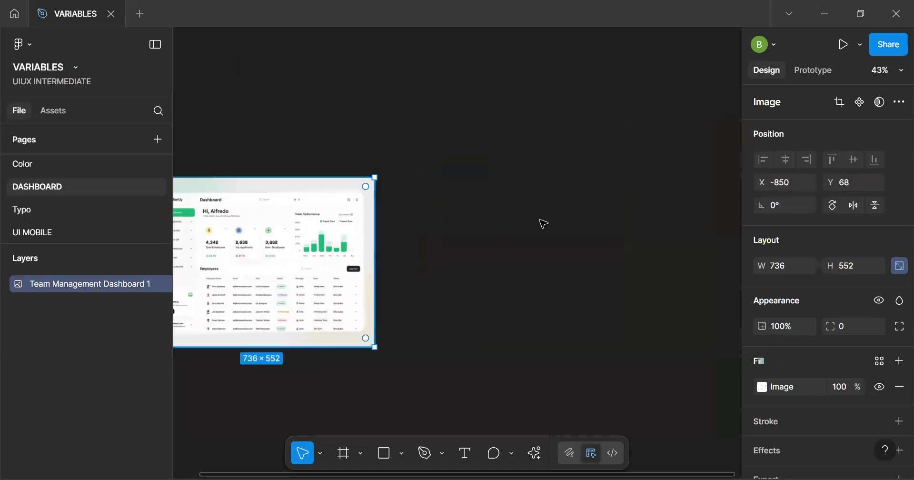
left_click(544, 223)
Add a frame from the Desktop 1440 × 1024 preset beside the reference image
key("f")
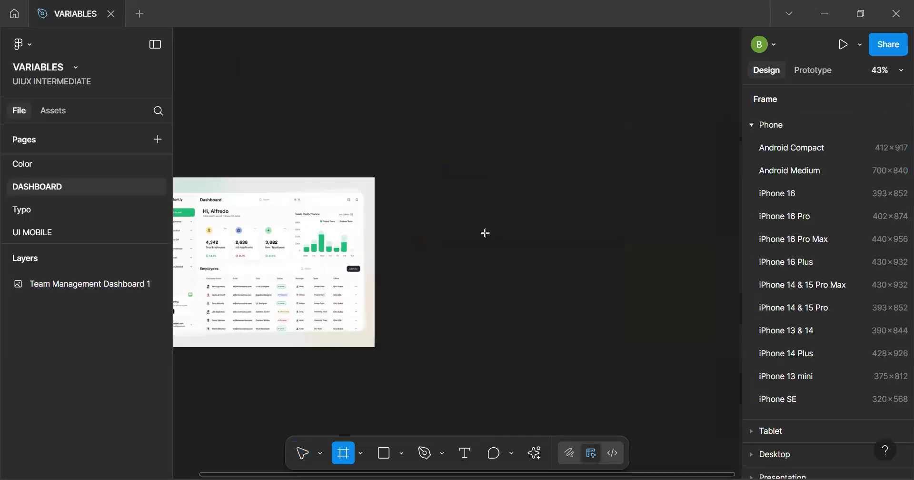
left_click(783, 125)
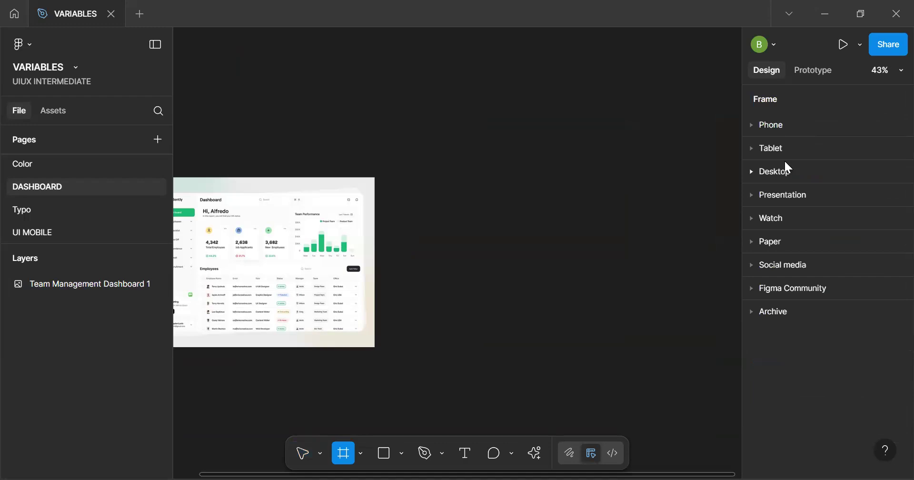
left_click(780, 171)
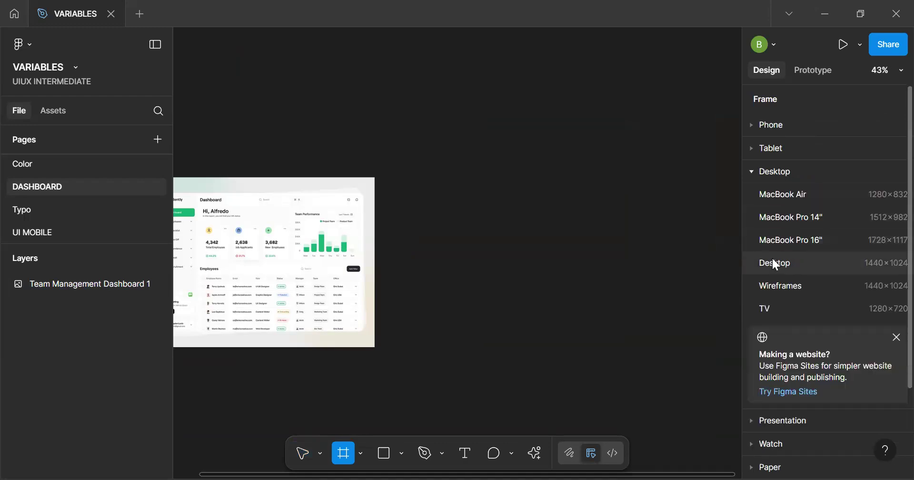
left_click(773, 258)
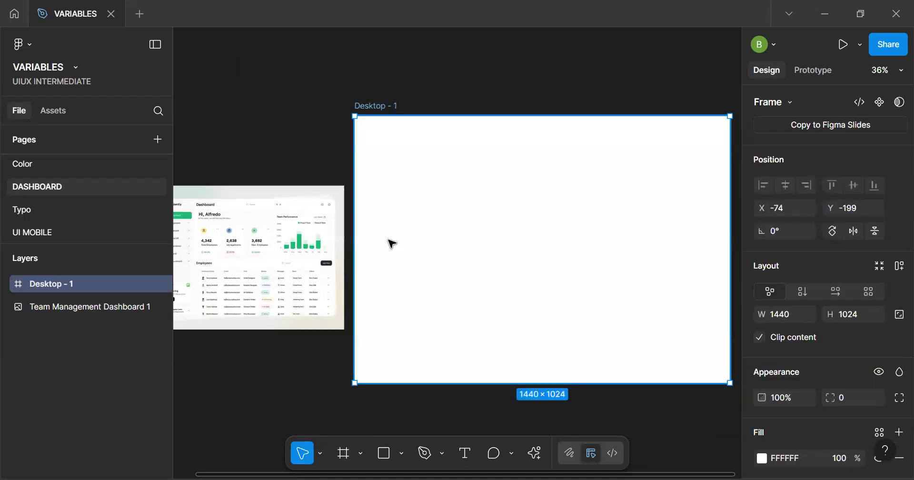
Crop the reference image's right, top and left edges to about 675 × 510 and move it to about X -824, Y -61
left_click(311, 265)
key("space")
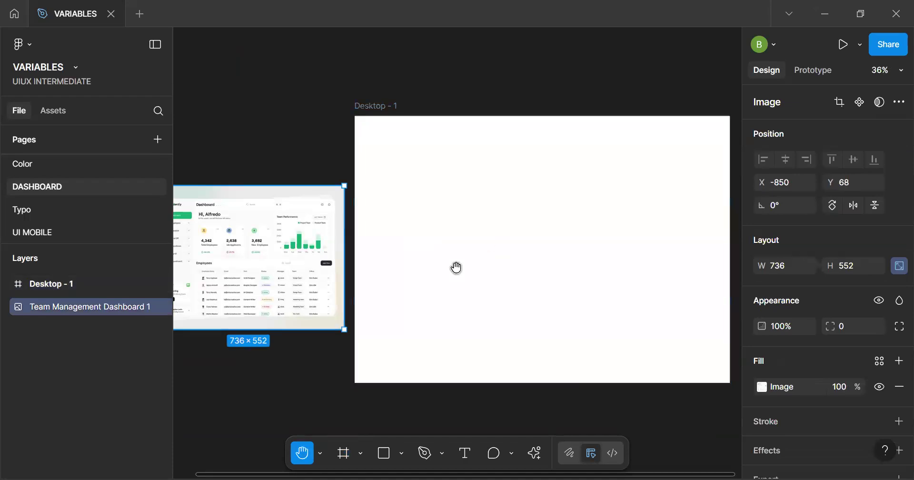
left_click_drag(383, 262, 467, 229)
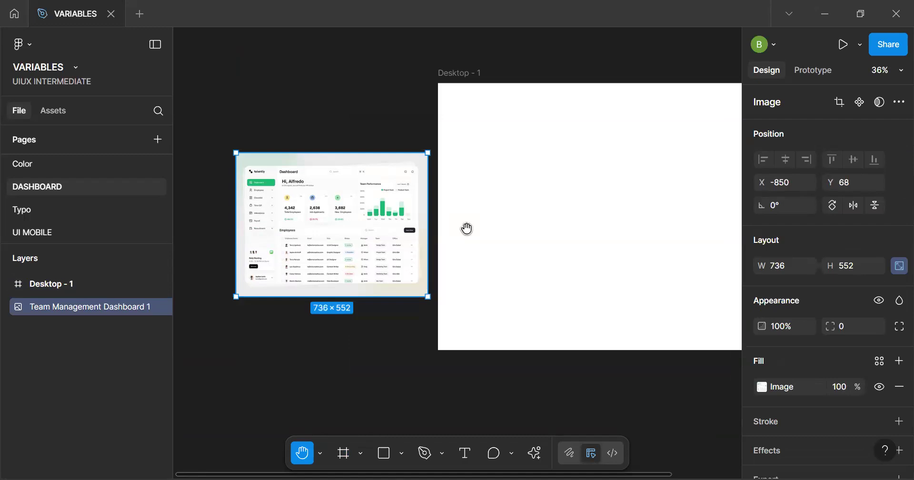
key("v")
left_click_drag(429, 234, 421, 232)
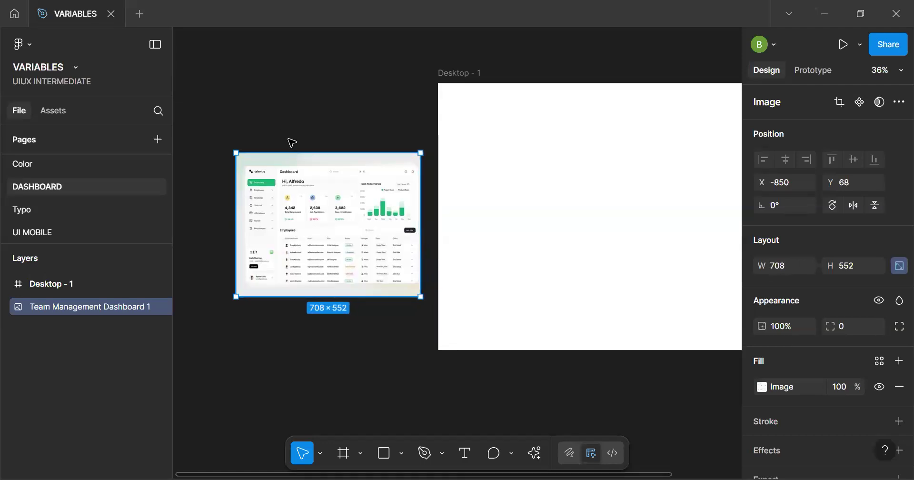
scroll(289, 143, "up", 5)
left_click_drag(302, 184, 301, 189)
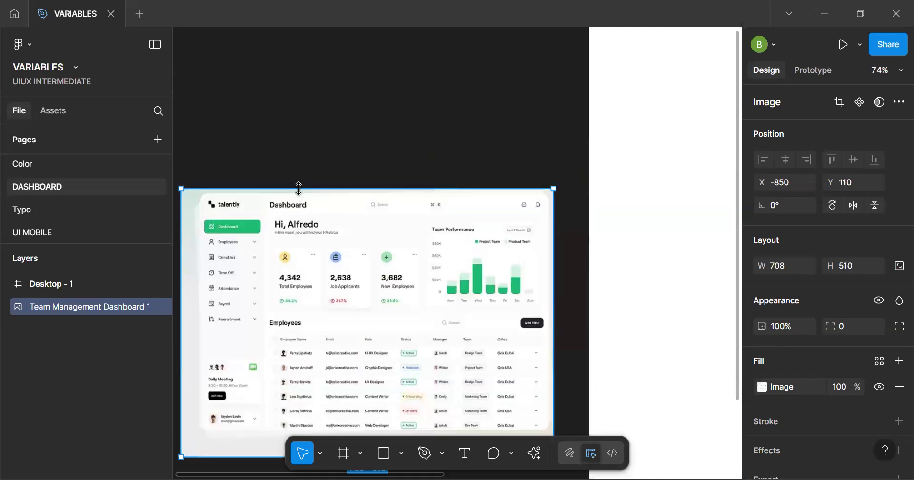
left_click_drag(181, 284, 200, 286)
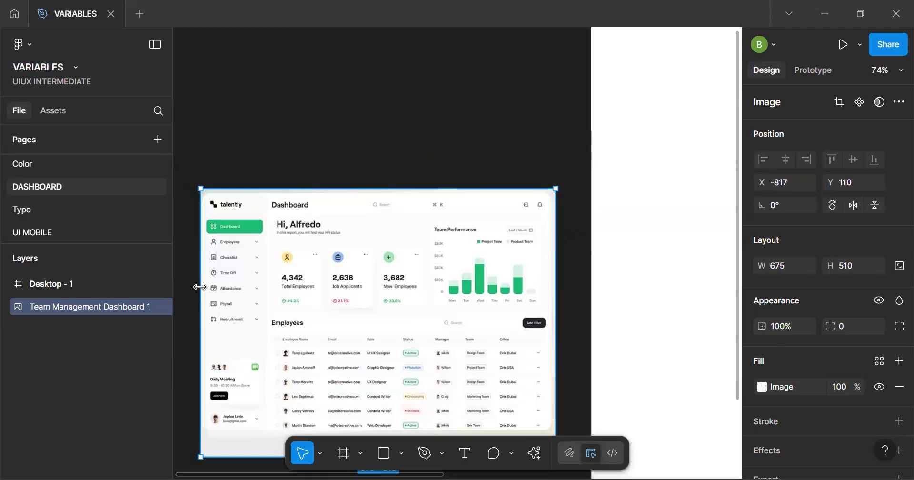
left_click_drag(388, 292, 383, 200)
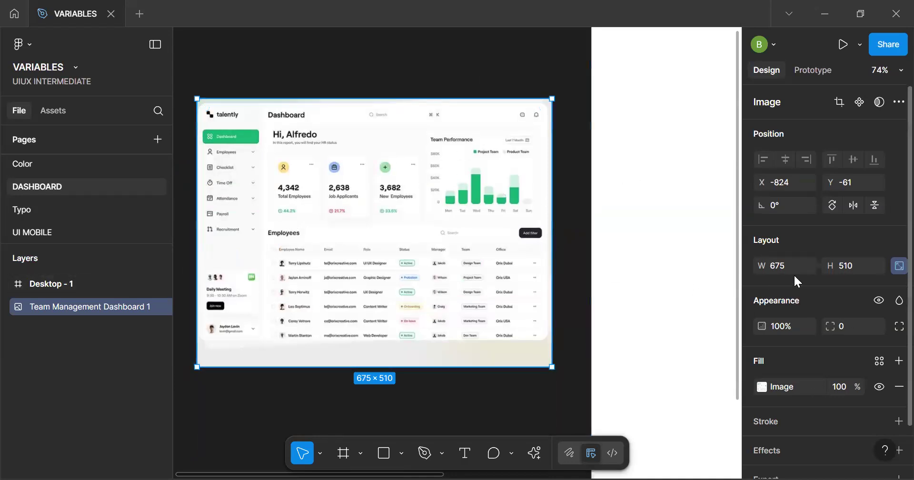
Try to set the reference image's width to 1440 with its aspect ratio unlocked
left_click(893, 269)
left_click(789, 270)
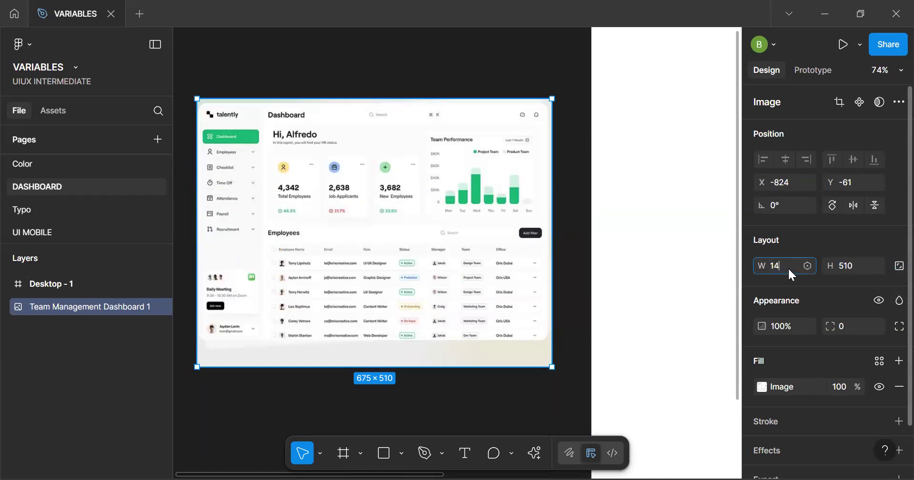
key("Return")
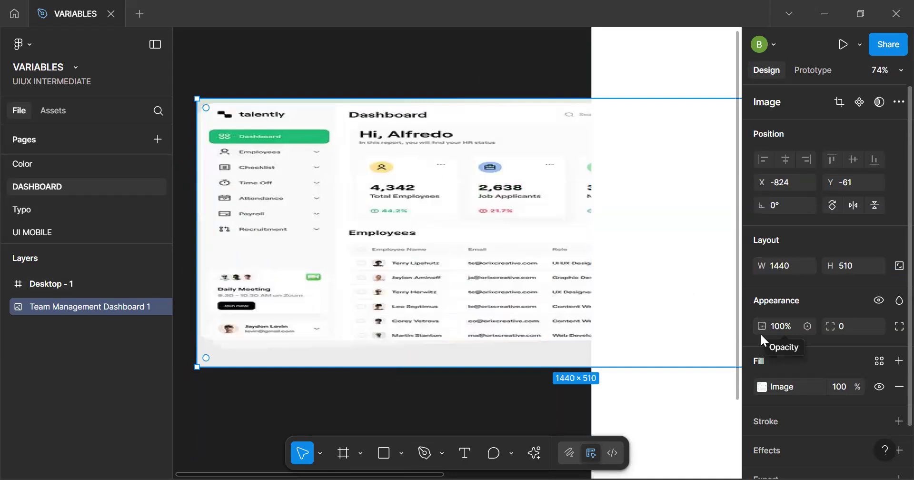
key("ctrl+z")
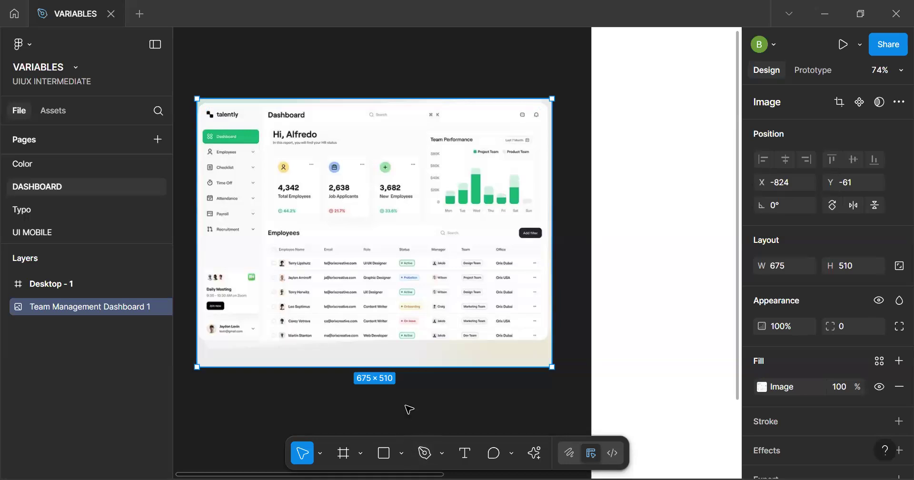
Scale the reference image proportionally to a width of 1440 with the Scale tool
left_click(442, 453)
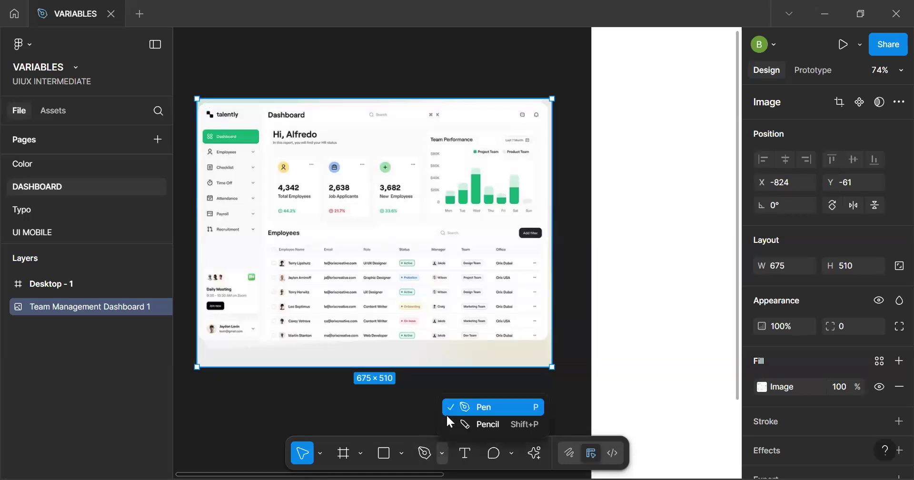
left_click(320, 450)
left_click(319, 456)
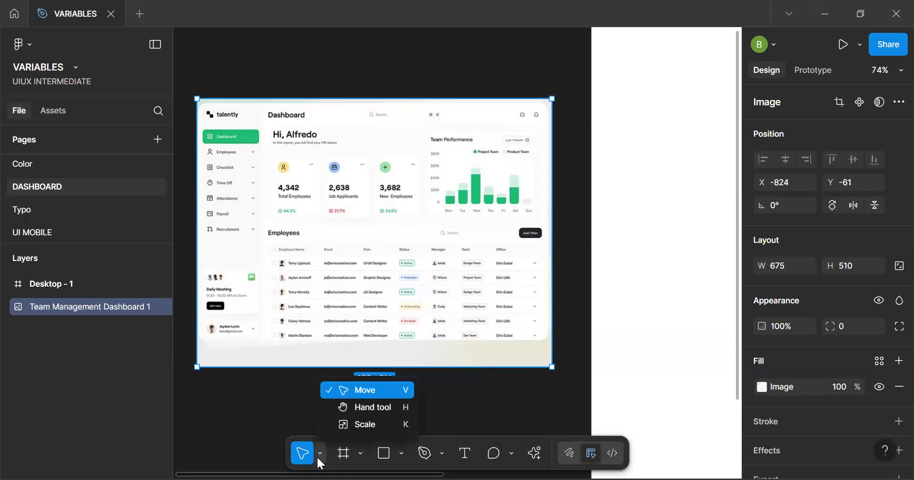
left_click(379, 424)
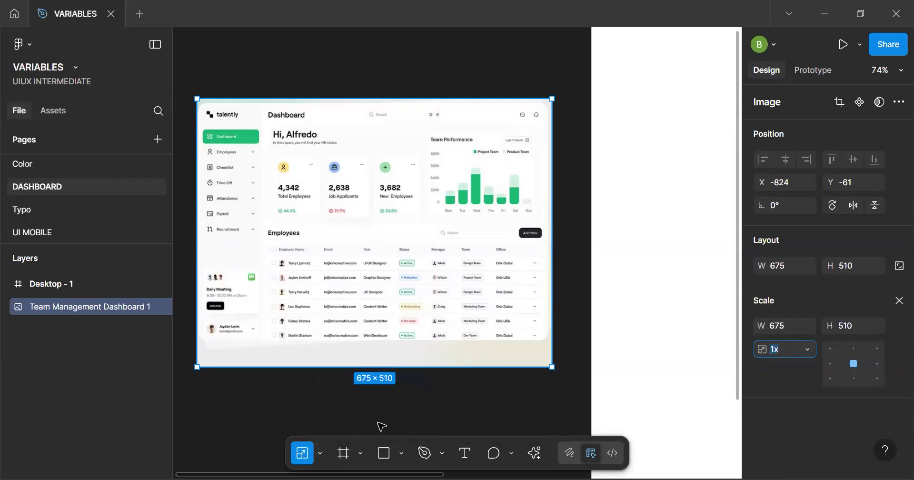
left_click(787, 322)
key("Return")
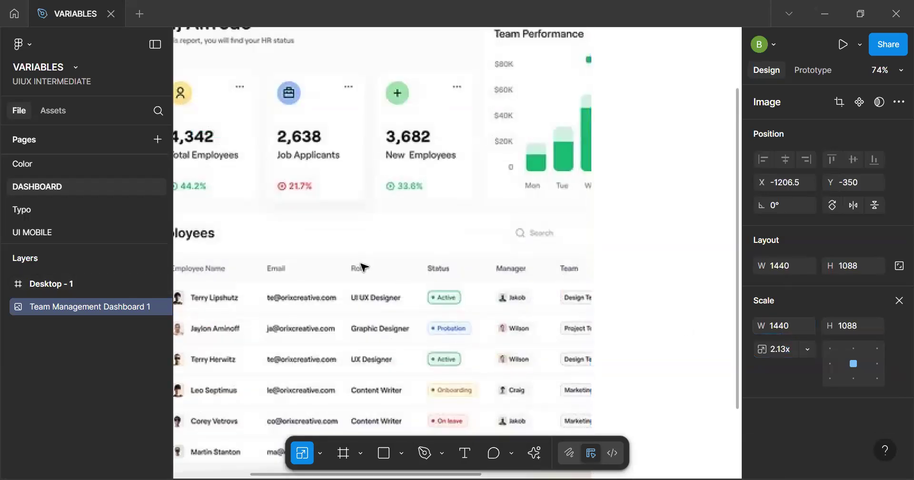
Move the Desktop - 1 frame clear of the scaled reference image to X 255, Y -350, aligned with the image's upper edge
scroll(364, 268, "down", 5)
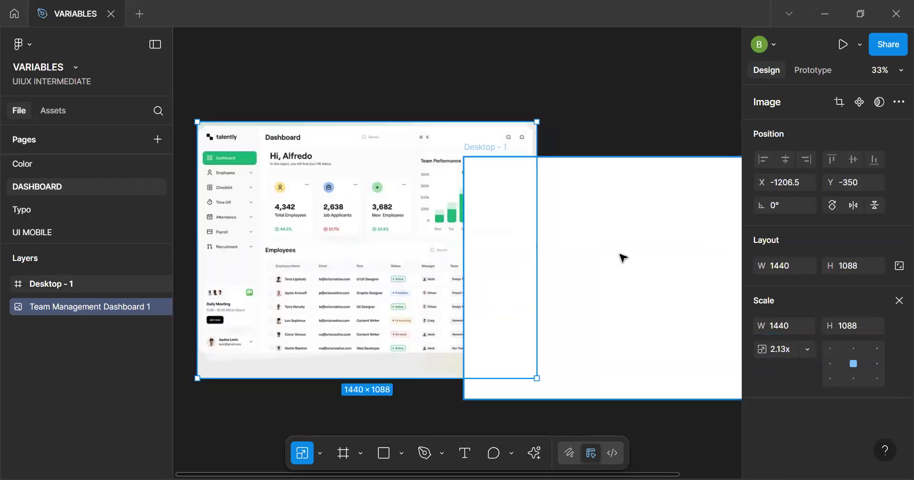
left_click_drag(593, 265, 685, 228)
key("v")
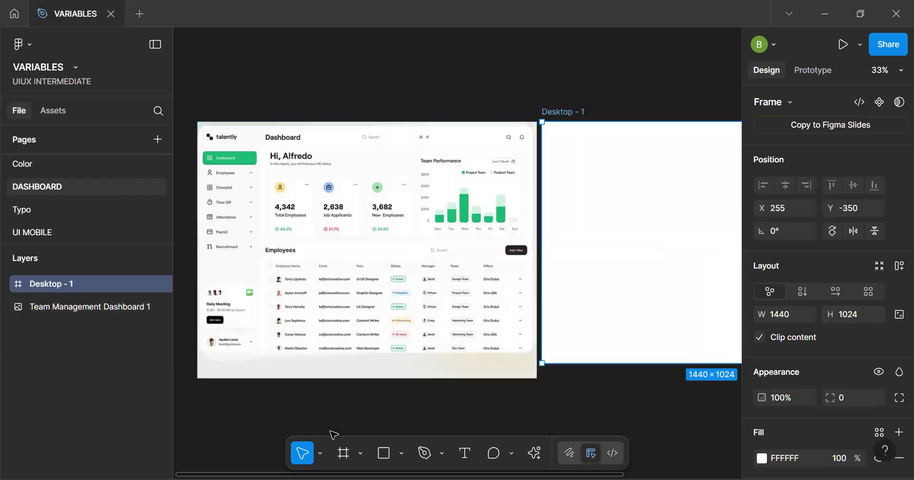
left_click(320, 453)
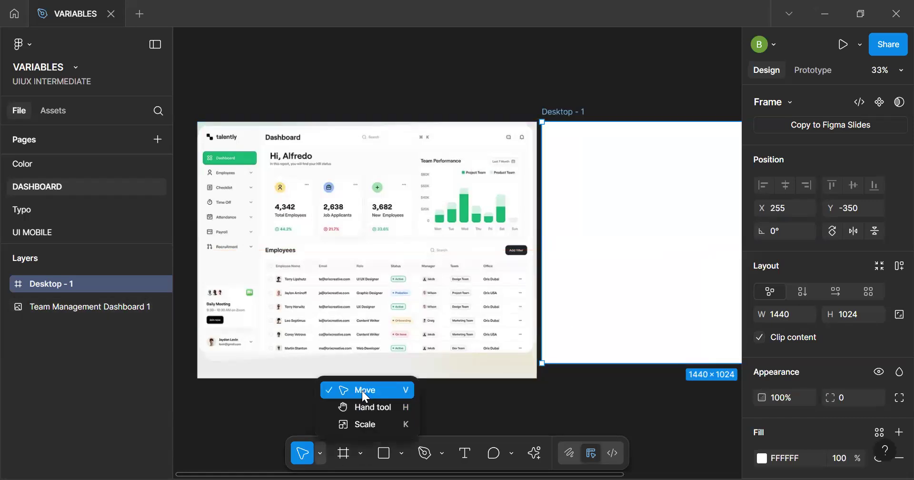
key("h")
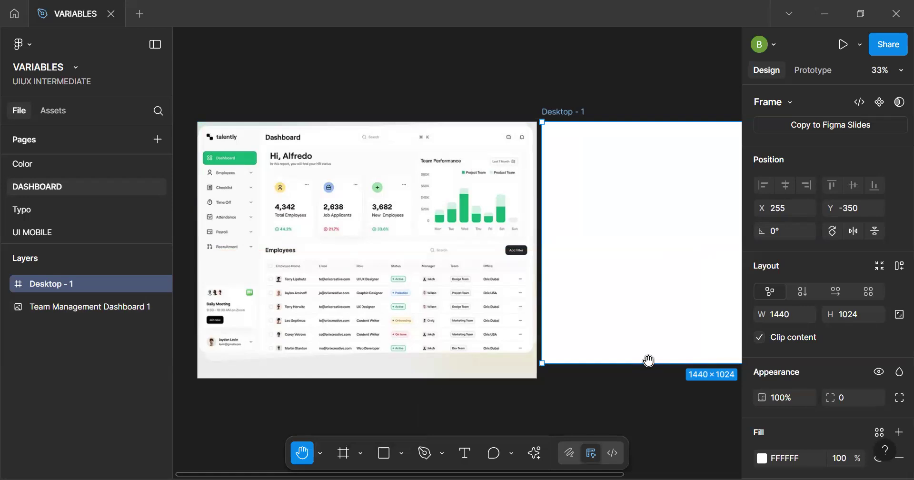
scroll(667, 369, "down", 1)
mouse_move(553, 291)
left_mouse_down()
mouse_move(492, 283)
mouse_move(525, 295)
mouse_move(557, 292)
left_mouse_up()
scroll(495, 300, "up", 1)
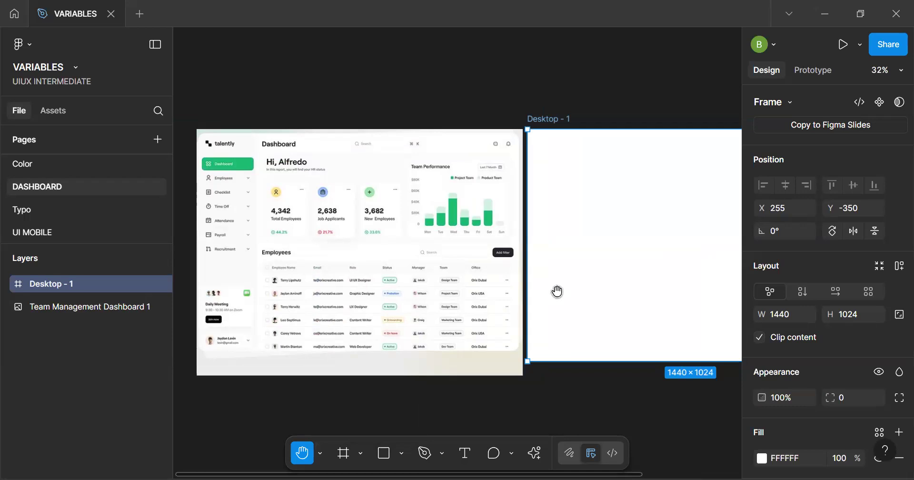
scroll(521, 280, "right", 3)
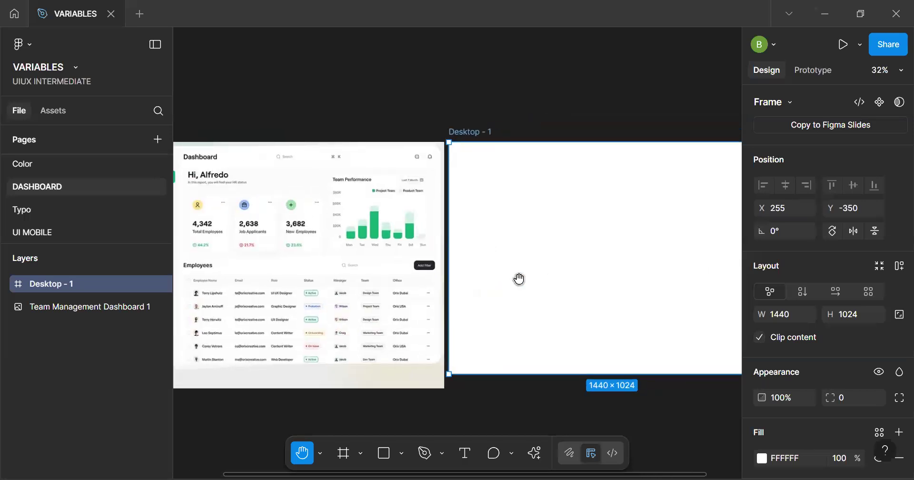
Rename the desktop frame as Dashboard
key("ctrl+r")
type("das")
key("BackSpace")
key("BackSpace")
key("BackSpace")
type("Dashboard")
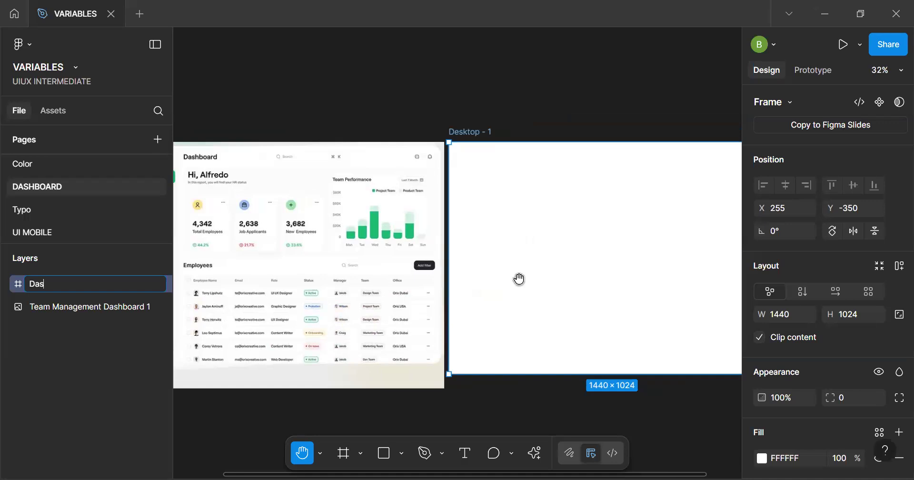
key("Return")
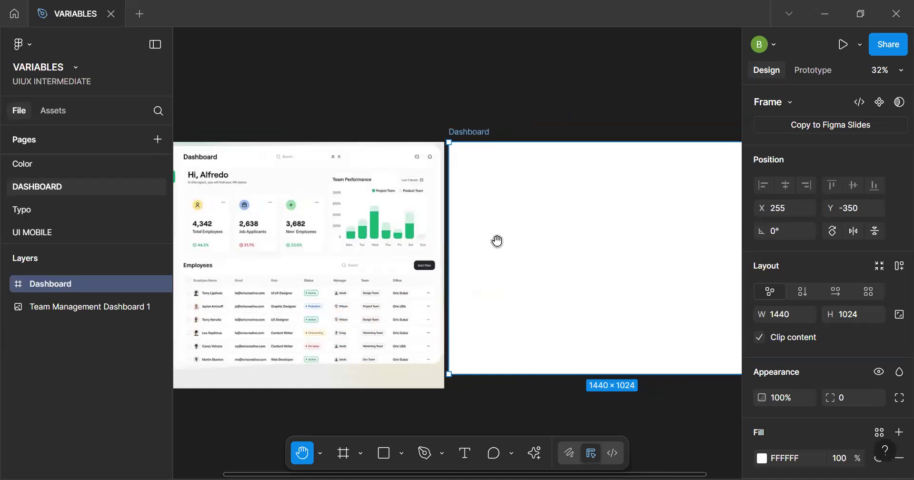
Examine the reference dashboard's sidebar menu, statistic cards, performance chart and employees table, with the interface temporarily hidden
scroll(405, 233, "left", 3)
scroll(414, 239, "down", 2)
left_click_drag(414, 239, 397, 266)
left_click_drag(265, 205, 338, 226)
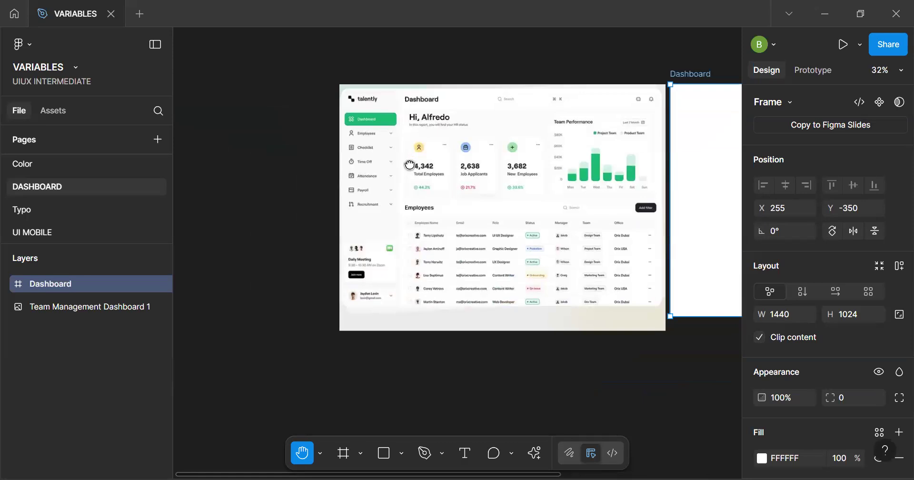
scroll(366, 151, "up", 2)
scroll(365, 154, "up", 3)
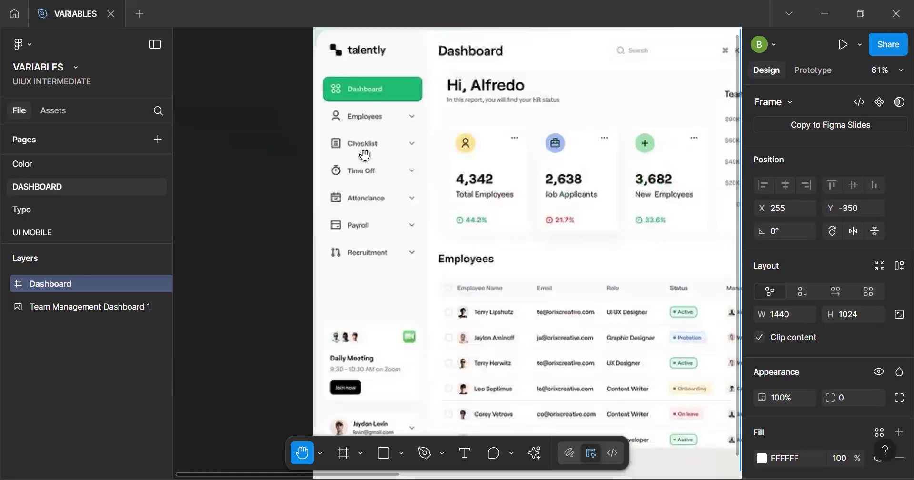
scroll(366, 155, "down", 1)
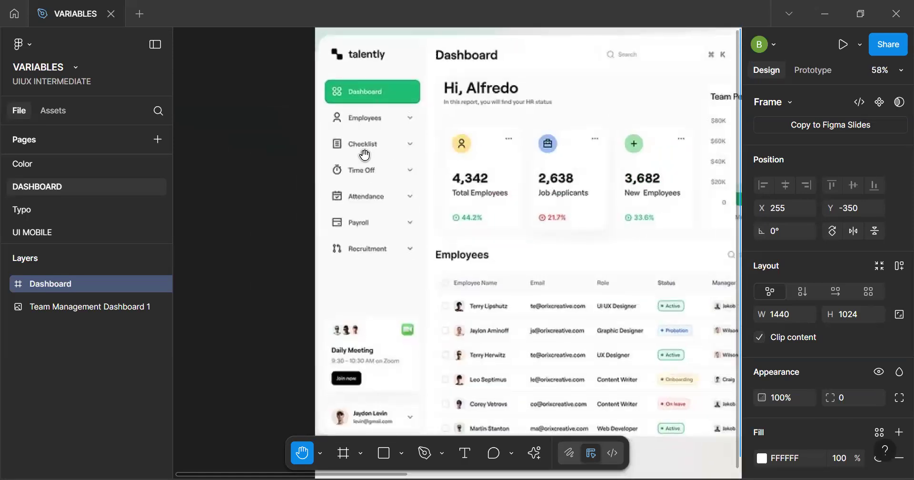
key("ctrl+backslash")
left_click_drag(389, 171, 371, 184)
scroll(361, 170, "down", 3)
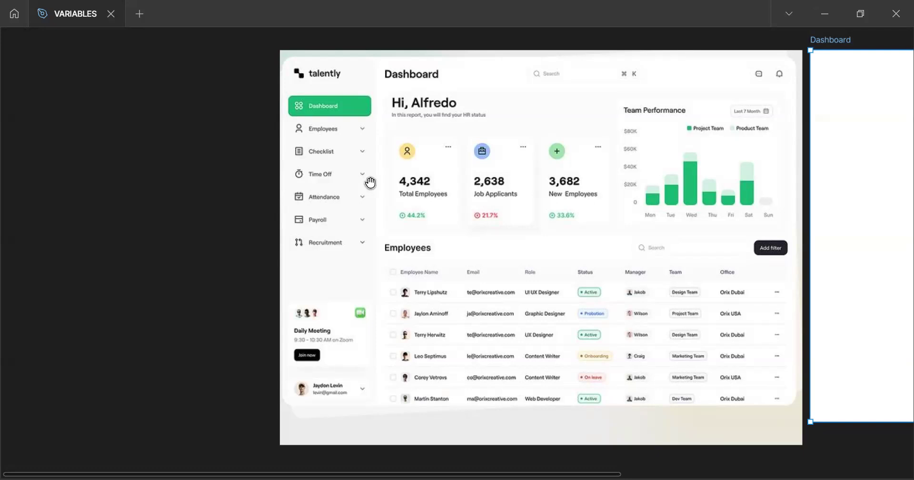
scroll(355, 197, "left", 3)
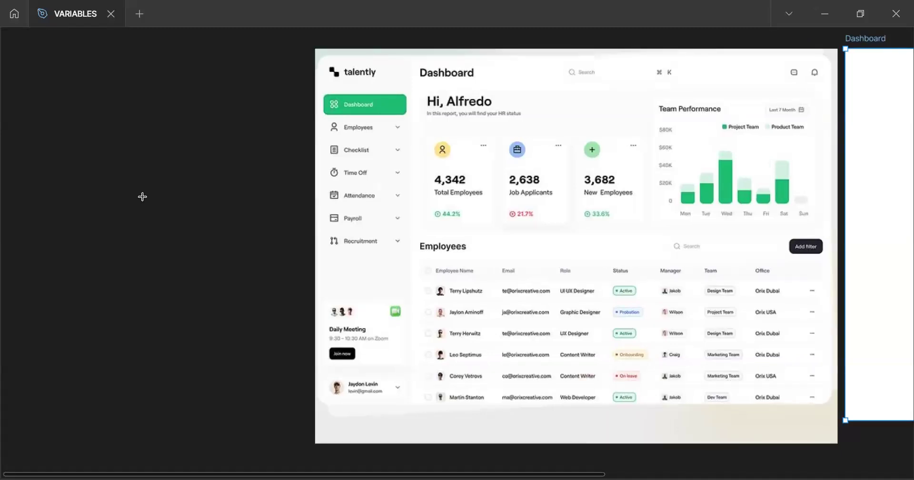
key("ctrl+backslash")
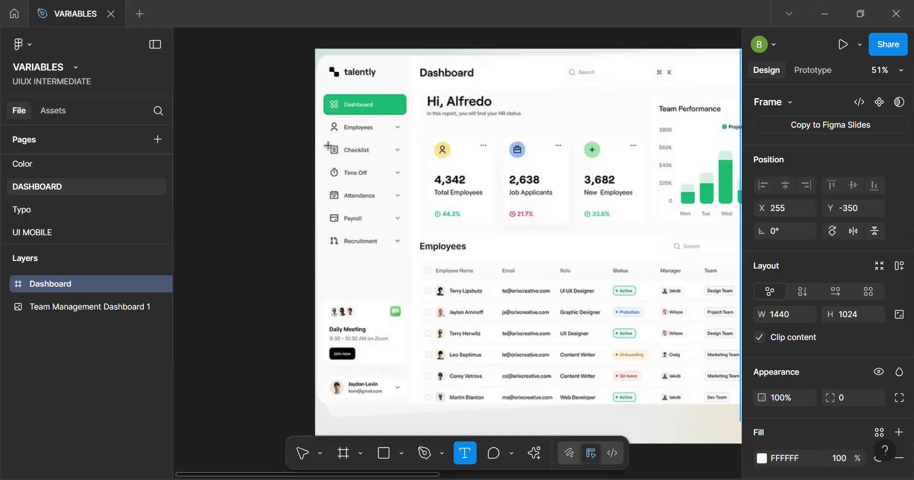
key("v")
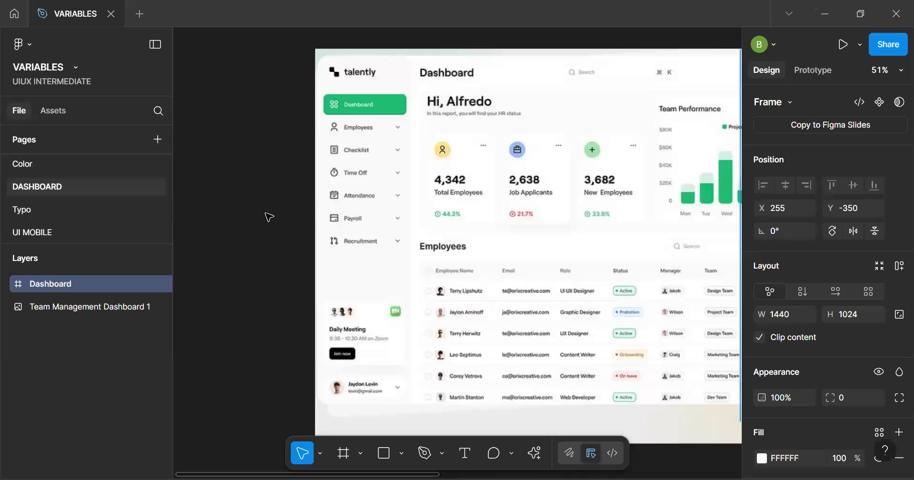
Apply the Surface/Page library color to the Dashboard frame's fill
key("space")
left_click_drag(451, 244, 243, 215)
scroll(245, 213, "down", 2)
scroll(500, 200, "down", 2)
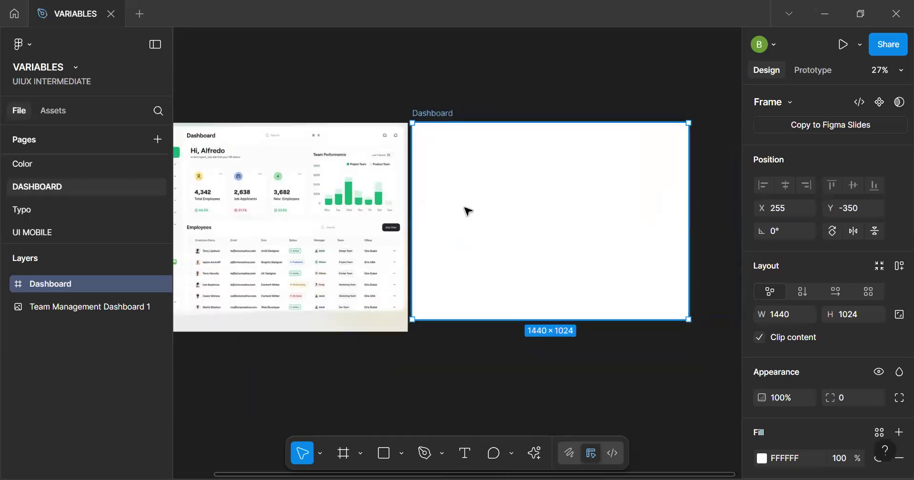
scroll(892, 299, "down", 3)
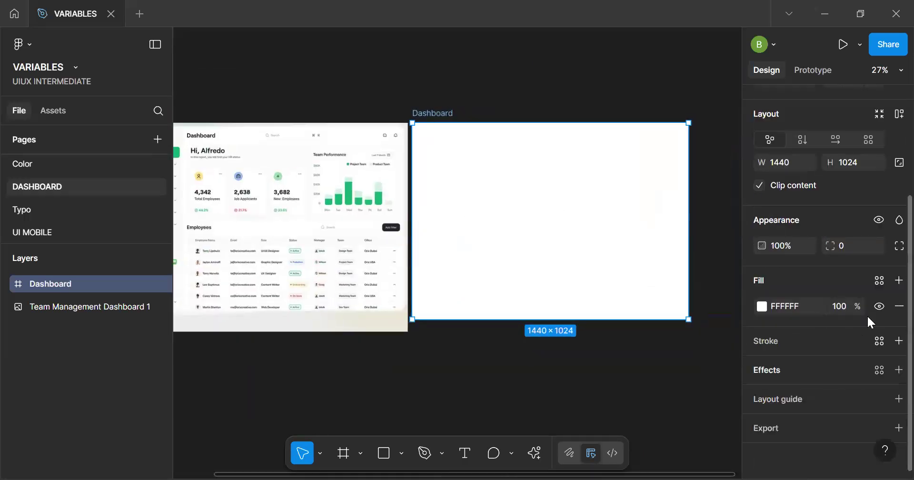
left_click(879, 280)
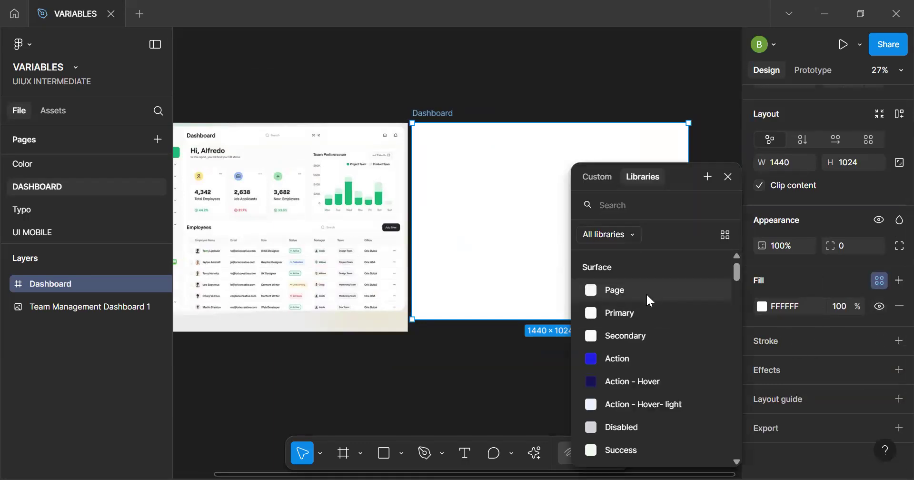
left_click(619, 290)
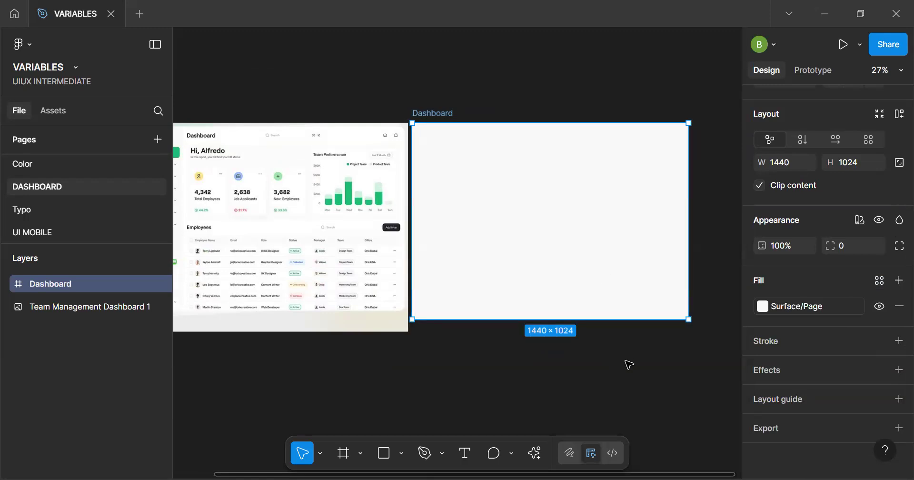
Add a text layer reading "Menu item" on the empty canvas above the reference image
key("h")
left_click_drag(364, 212, 561, 241)
left_click_drag(373, 201, 372, 246)
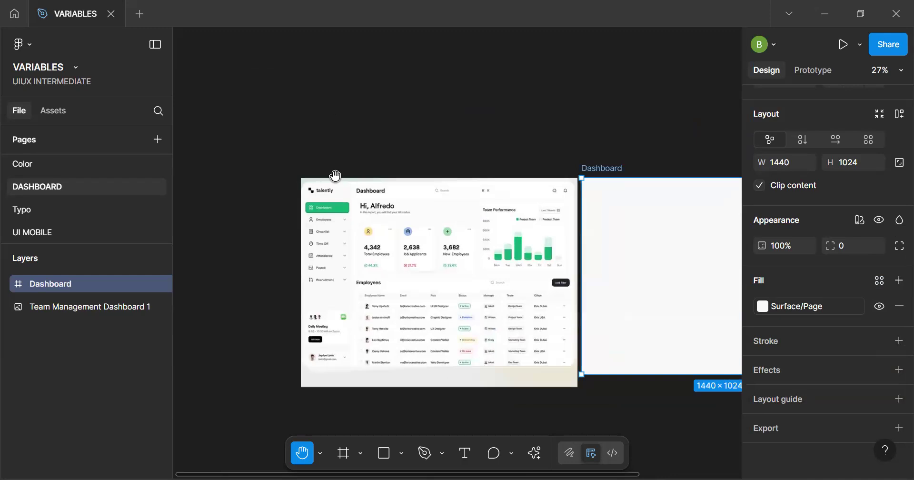
scroll(332, 177, "up", 5)
scroll(355, 219, "up", 3)
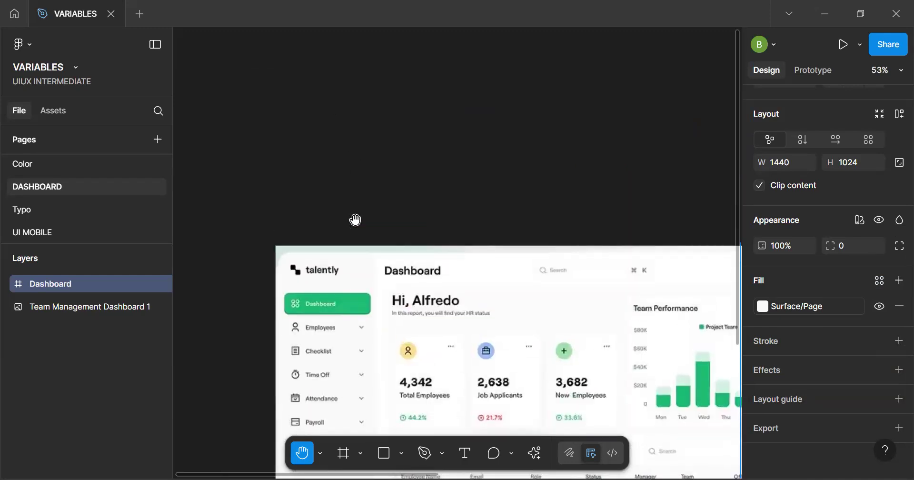
key("t")
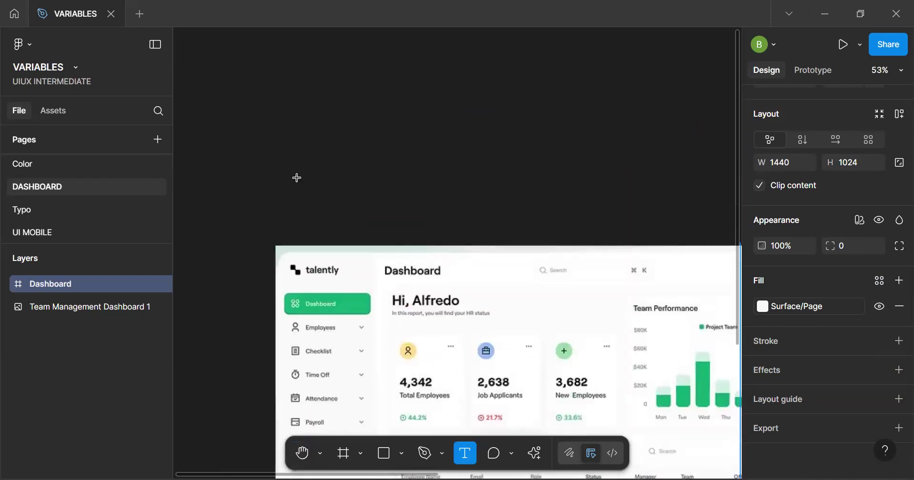
left_click(322, 120)
type("MEn")
key("BackSpace")
key("BackSpace")
key("BackSpace")
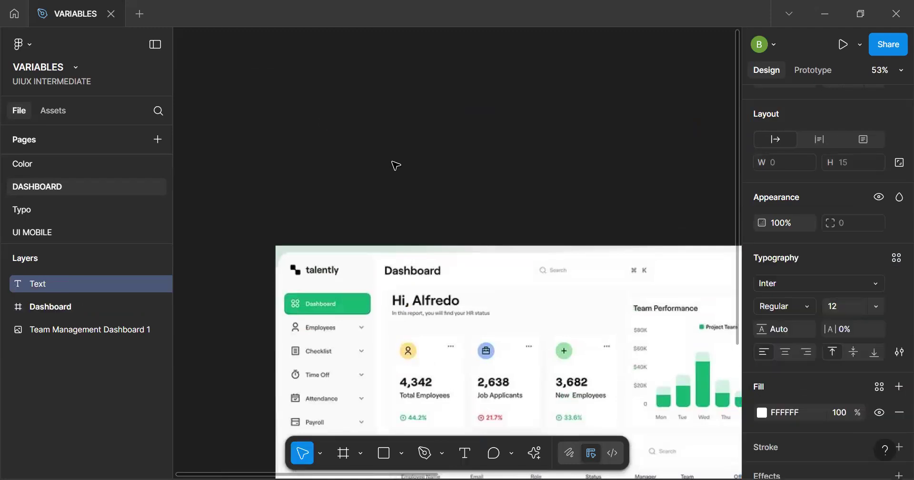
type("Menu irm")
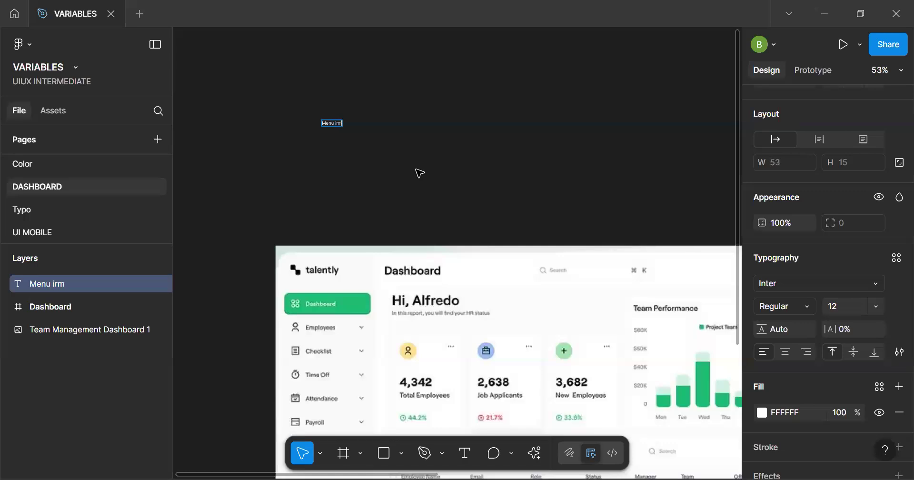
key("BackSpace")
key("BackSpace")
type("tem")
scroll(419, 130, "up", 5)
scroll(352, 139, "up", 5)
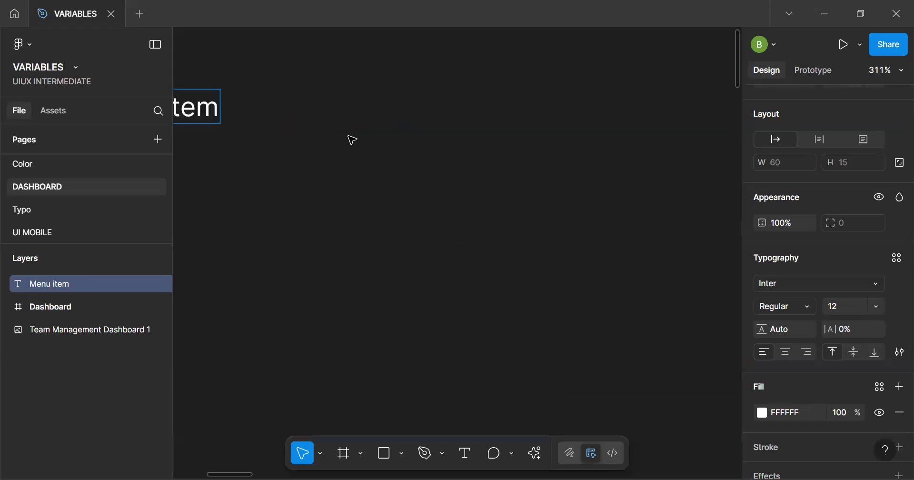
key("Escape")
Check the available text styles and set the Menu item text's font size to 14
key("space")
left_click_drag(349, 136, 527, 176)
left_click_drag(374, 128, 410, 149)
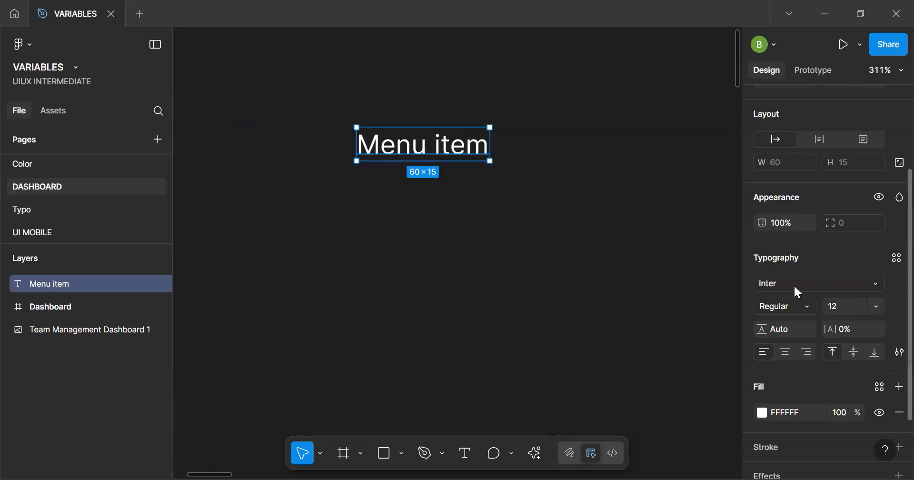
left_click(897, 259)
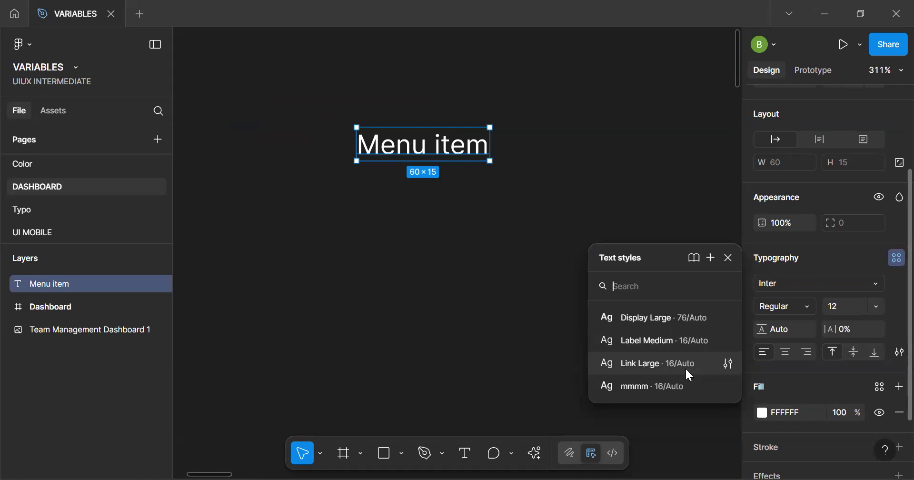
left_click(848, 307)
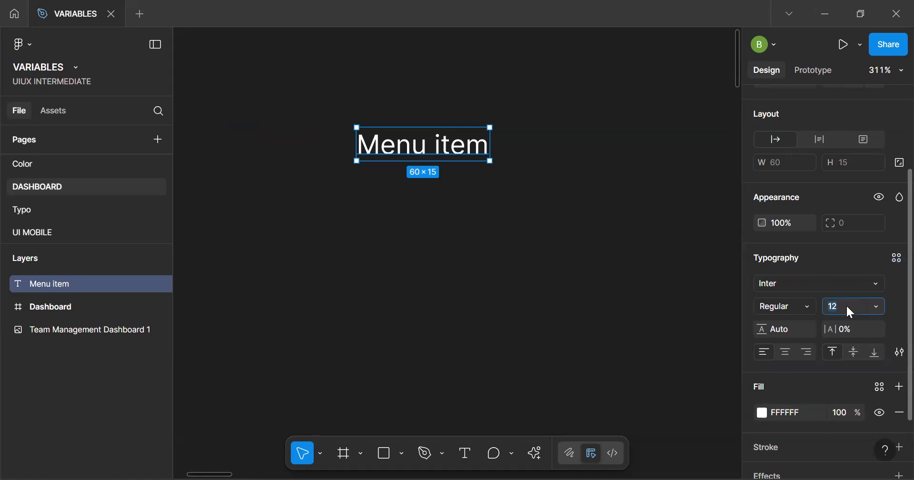
key("Return")
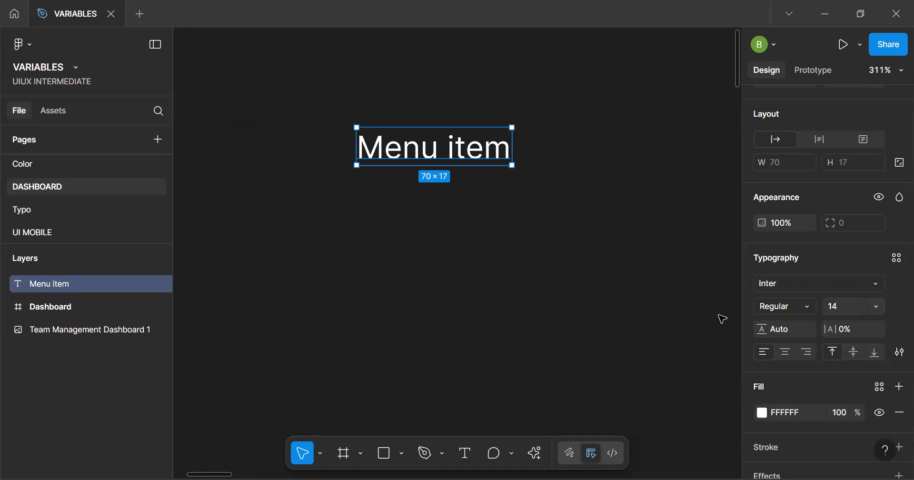
Wrap the Menu item text in an auto layout frame and rename the frame Menu
key("shift+a")
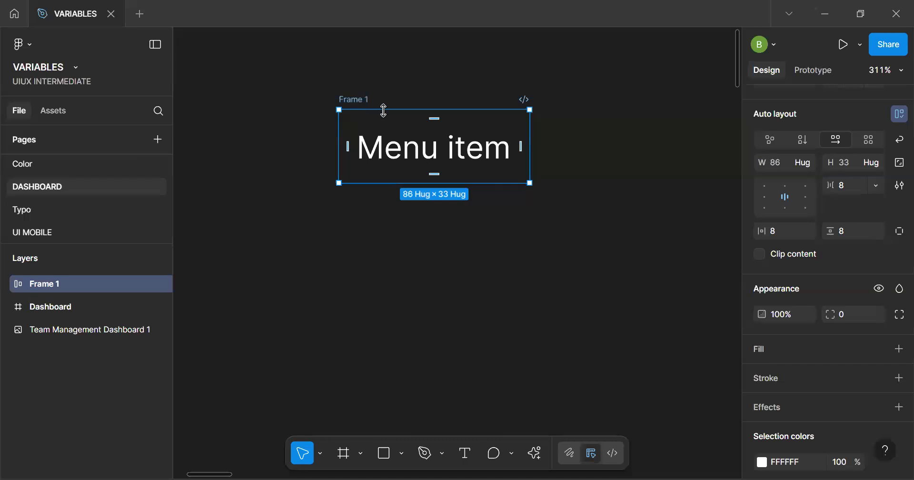
key("ctrl+r")
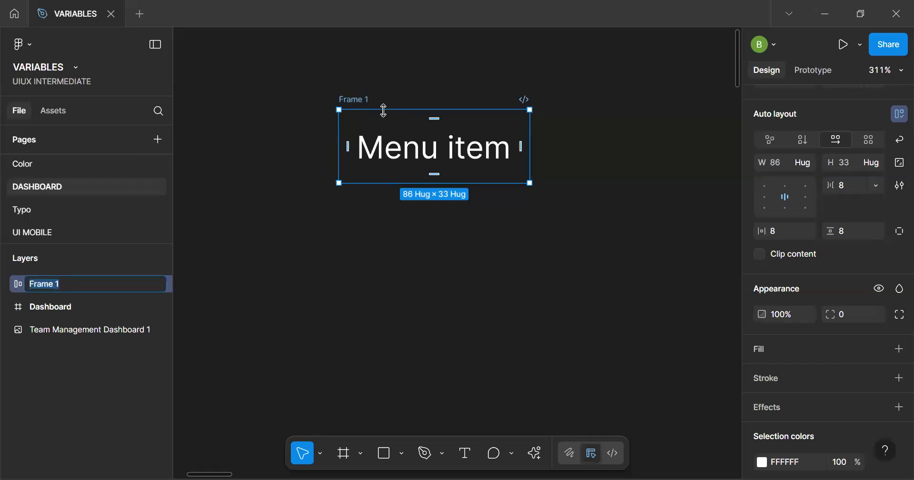
key("Escape")
key("Escape")
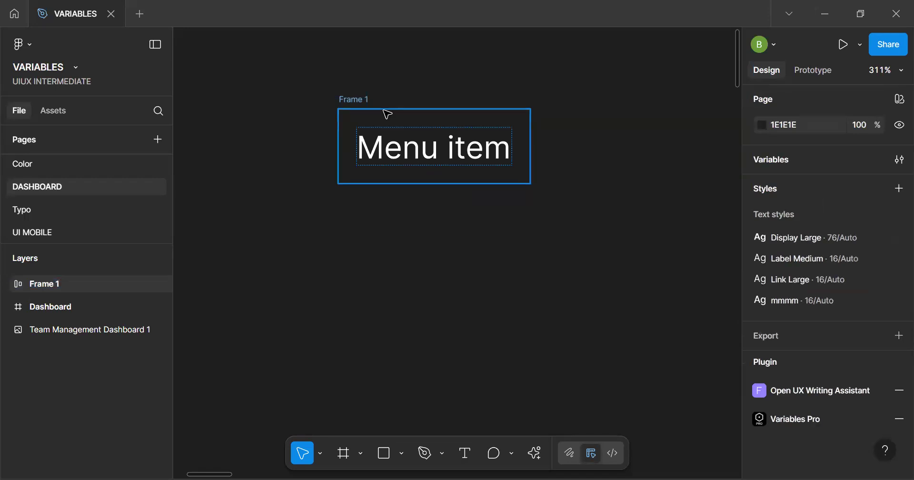
left_click(362, 105)
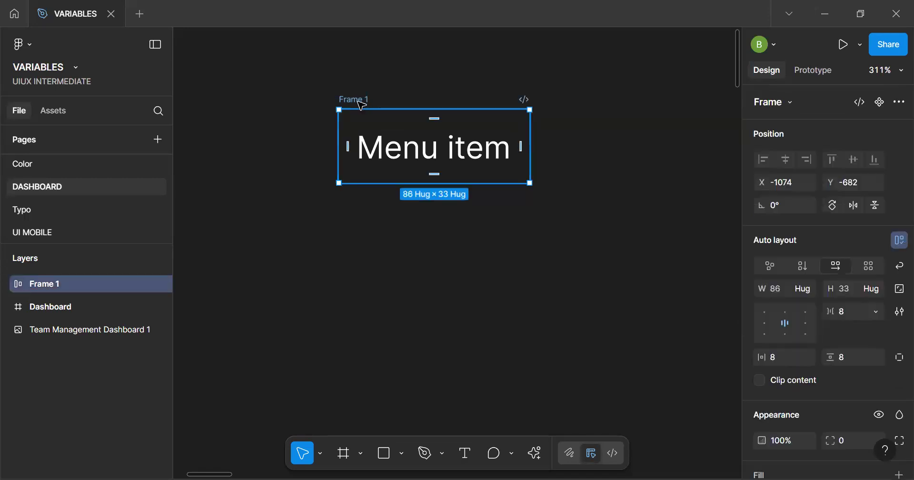
key("ctrl+r")
type("ME")
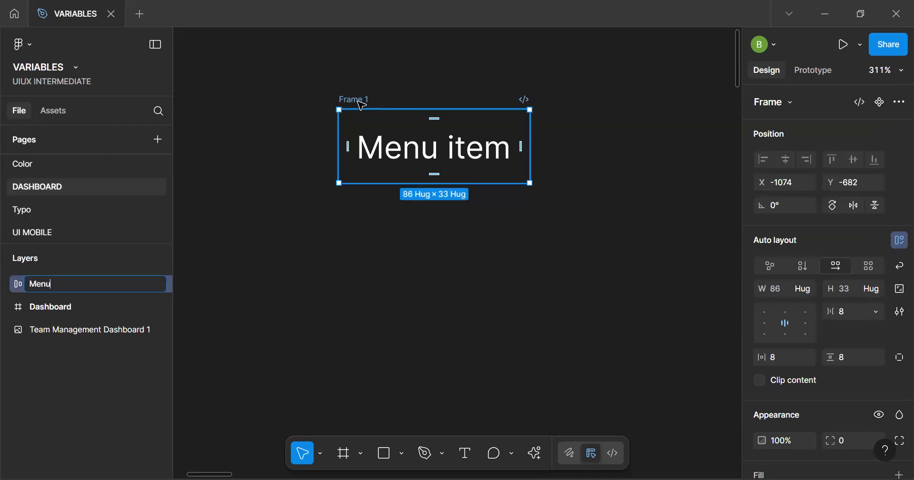
type("nu")
key("Return")
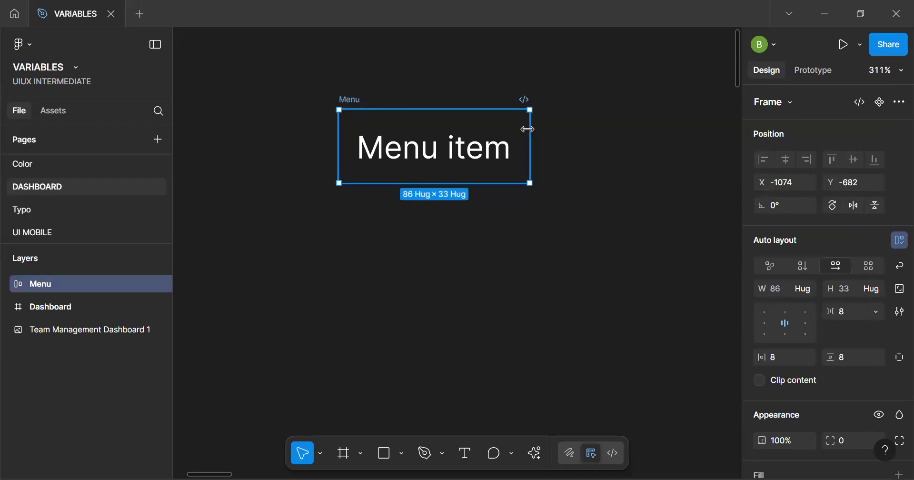
Search the file's assets and all libraries for "home", browse the matching components, and clear the search
left_click(54, 111)
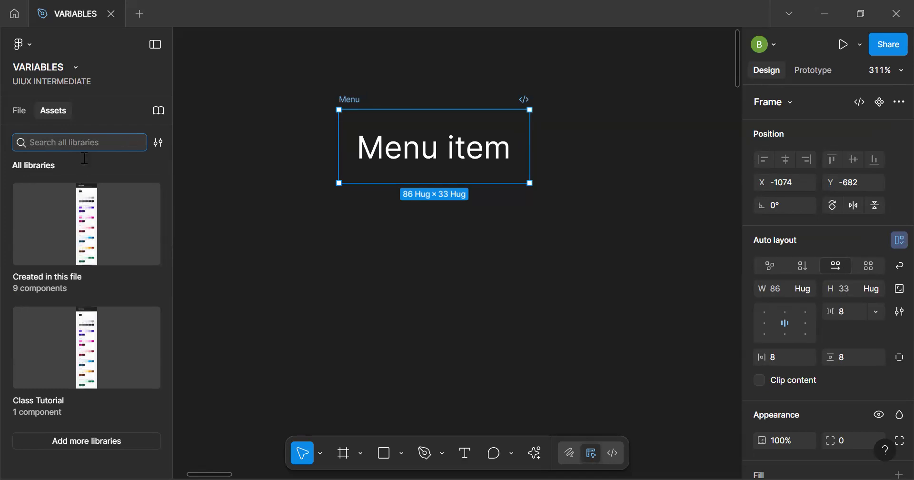
left_click(157, 144)
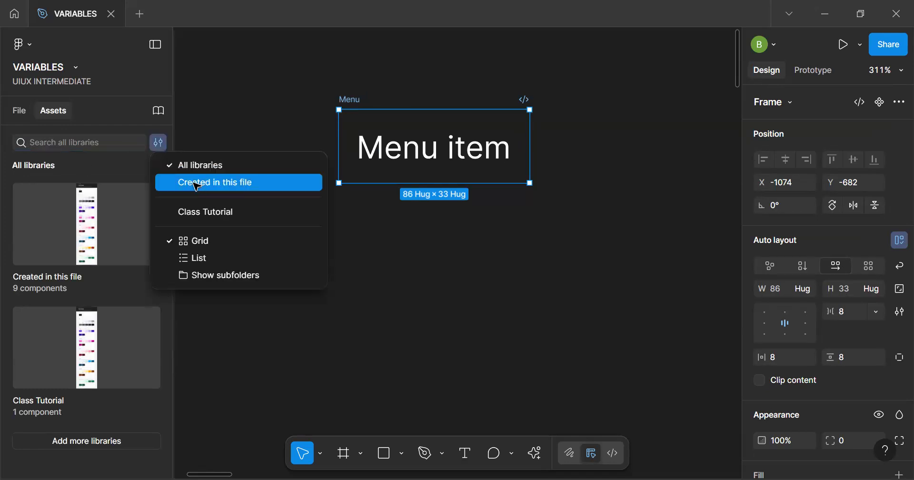
left_click(193, 183)
left_click(136, 247)
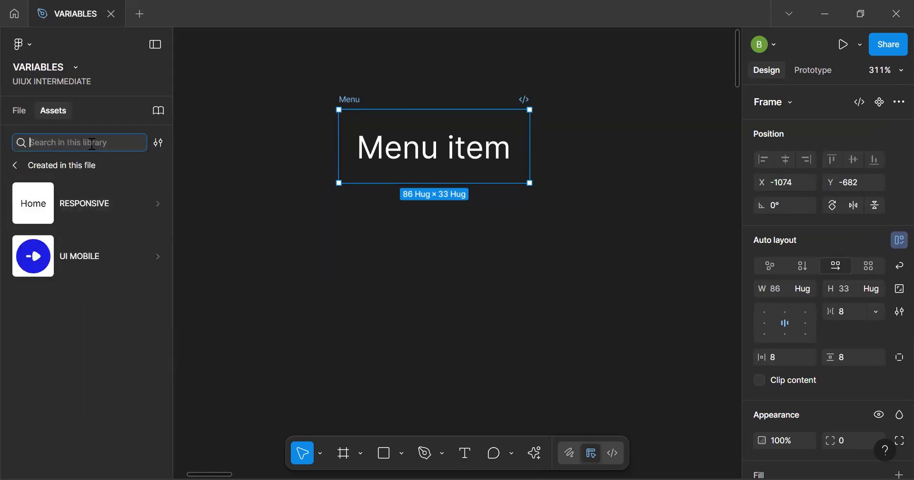
type("home")
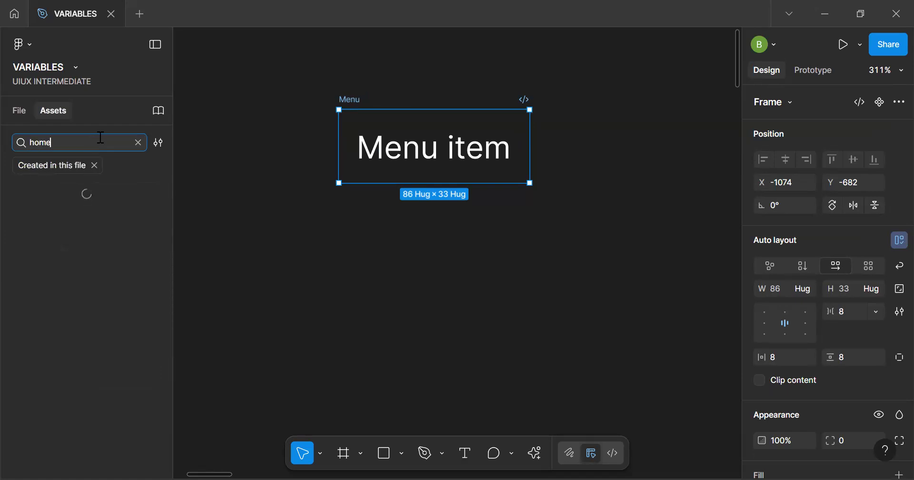
left_click(158, 143)
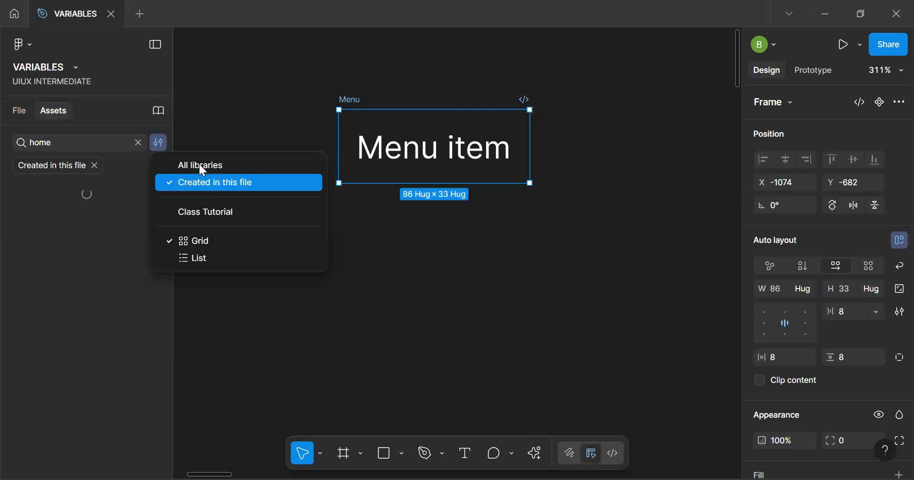
left_click(213, 187)
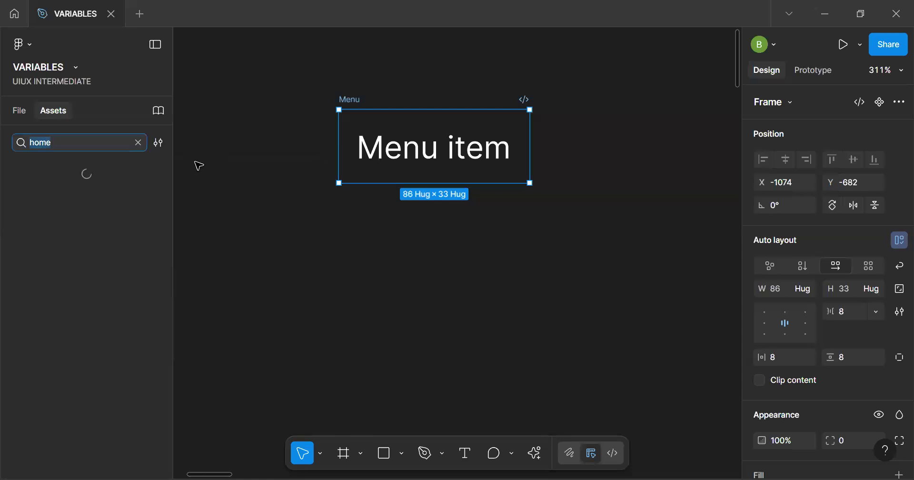
left_click(159, 143)
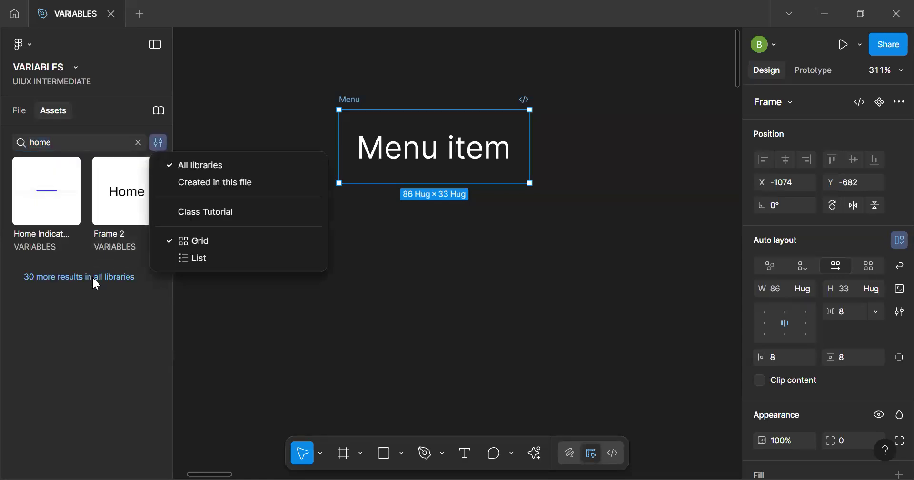
left_click(94, 280)
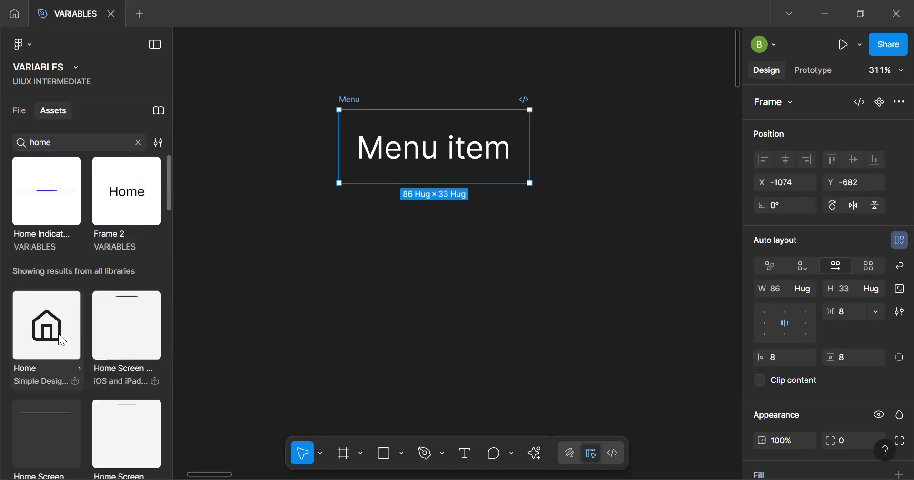
scroll(67, 338, "down", 1)
scroll(75, 344, "down", 10)
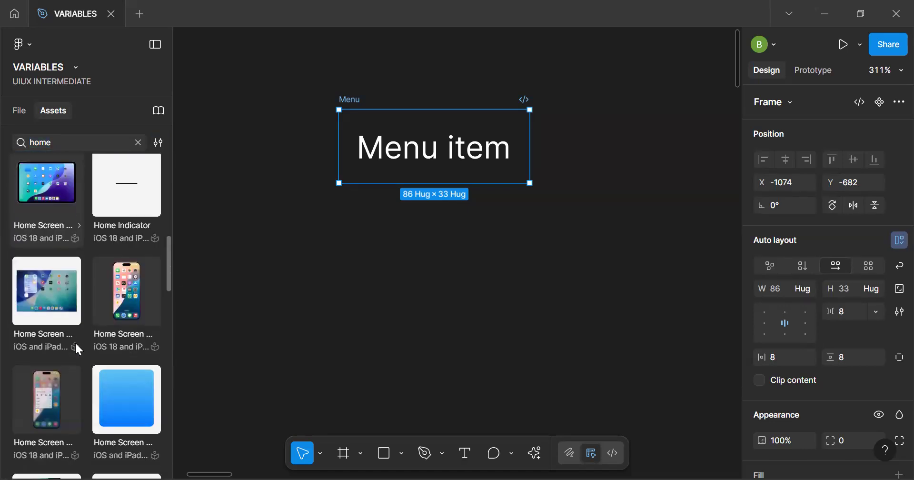
scroll(75, 343, "down", 10)
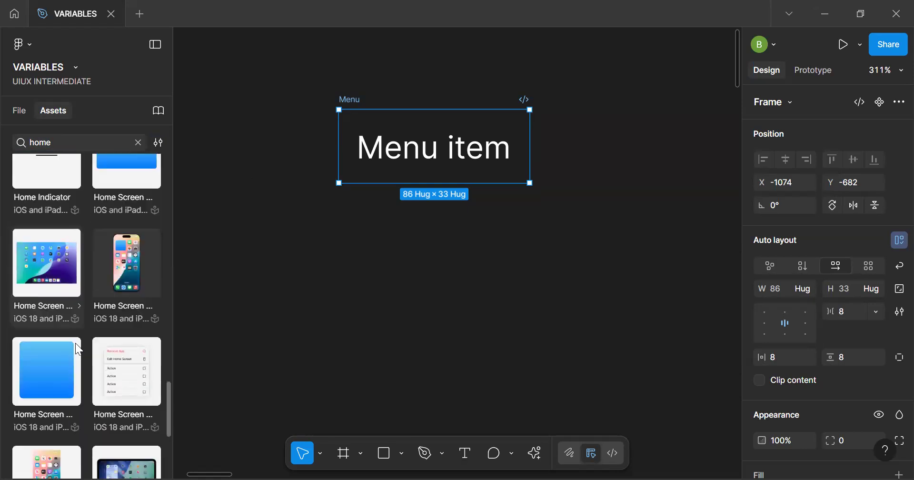
left_click(138, 142)
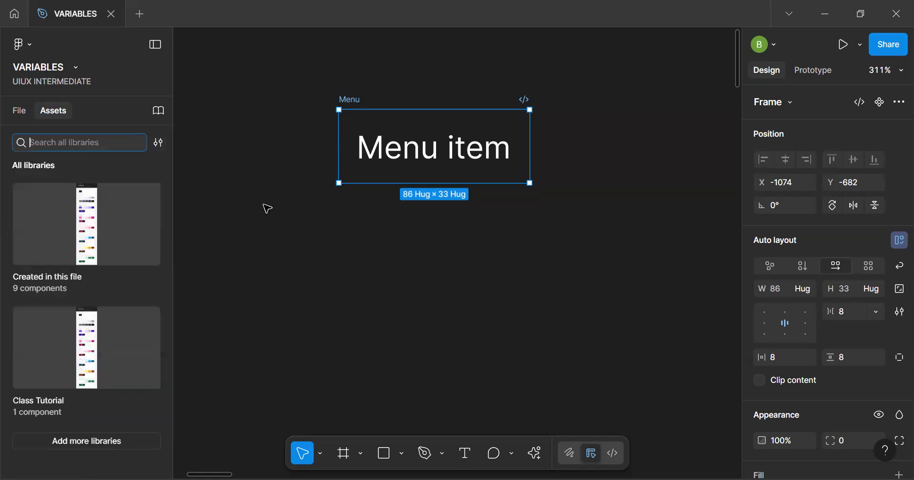
Find the Iconify plugin among the plugins and widgets and run it
left_click(508, 396)
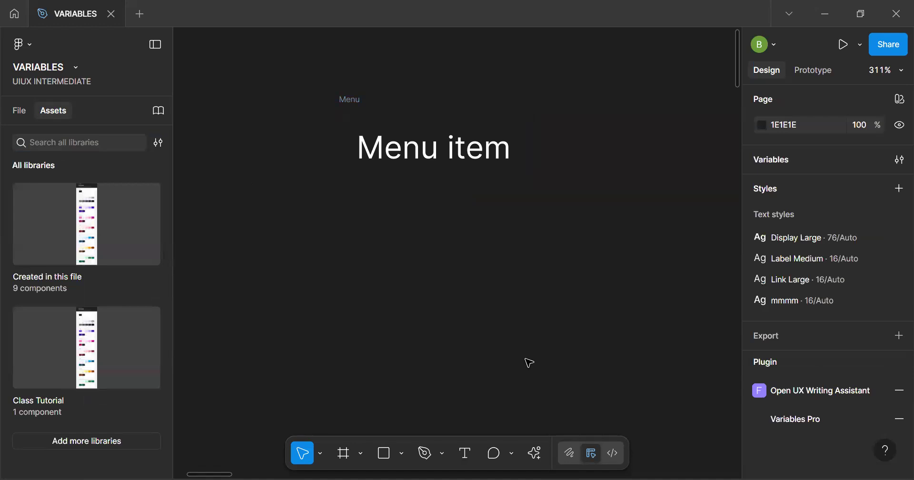
left_click(535, 455)
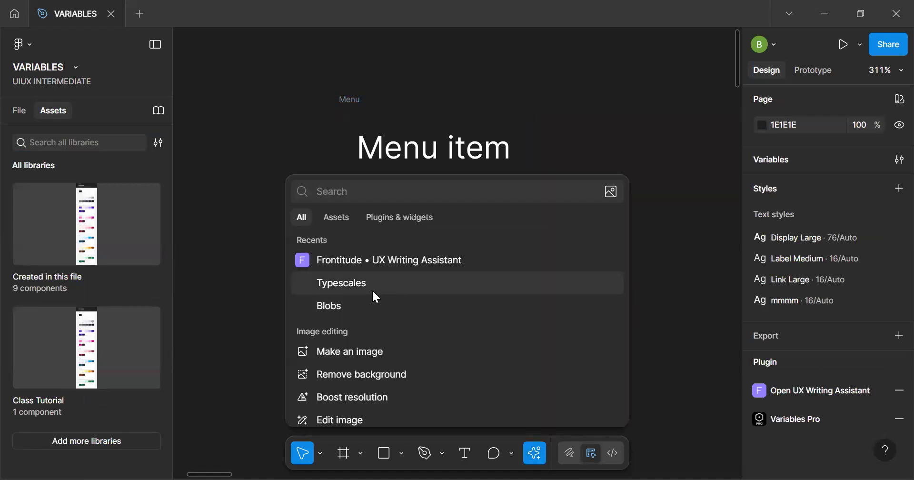
left_click(341, 218)
left_click(386, 219)
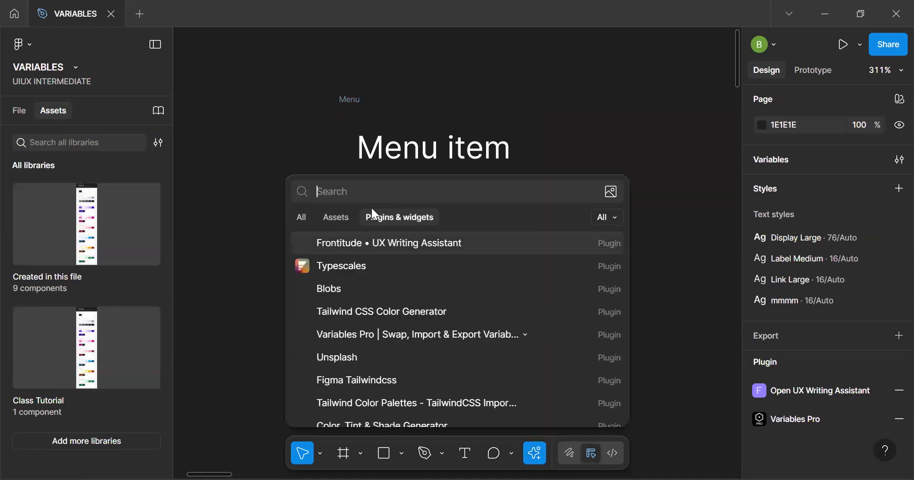
scroll(349, 365, "down", 10)
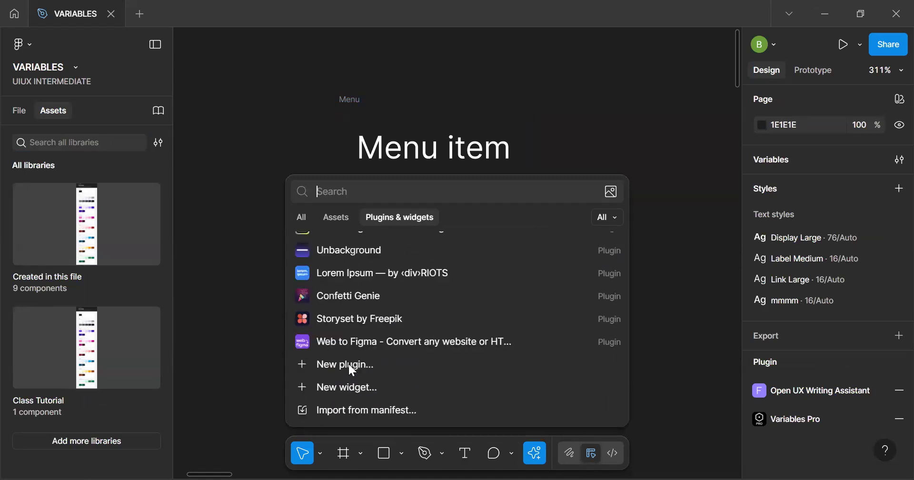
type("ico")
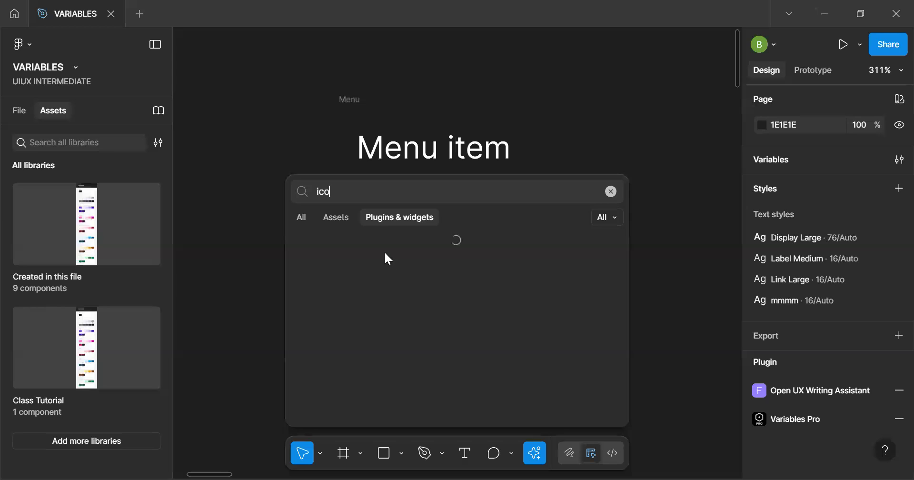
left_click(385, 253)
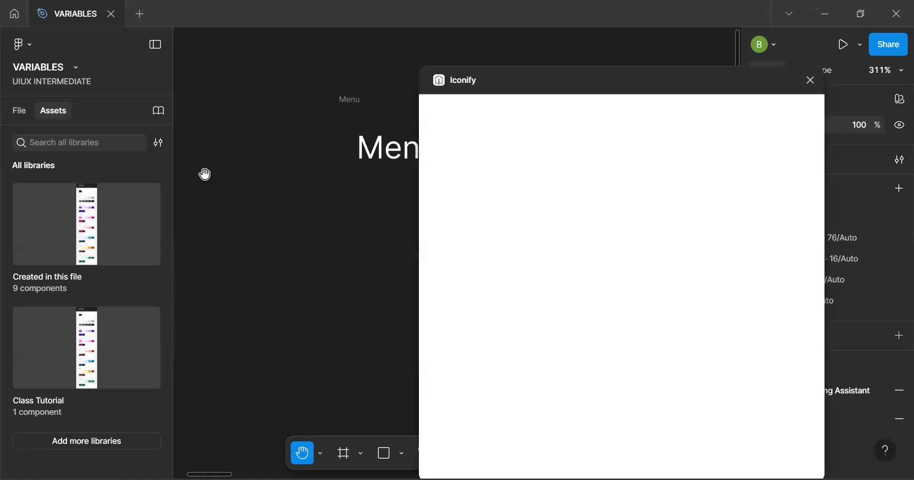
Draw a frame about 38 × 47 on the empty canvas beside the Menu frame to hold icons
left_click_drag(321, 171, 384, 188)
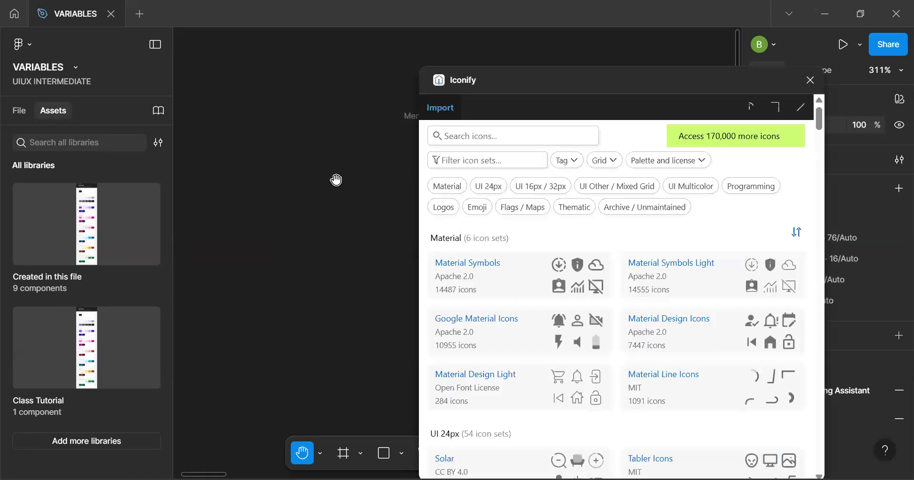
key("f")
left_click_drag(249, 161, 333, 265)
Search Iconify for "home" and import a matching outlined and filled house icon as components into Frame 1
left_click(537, 132)
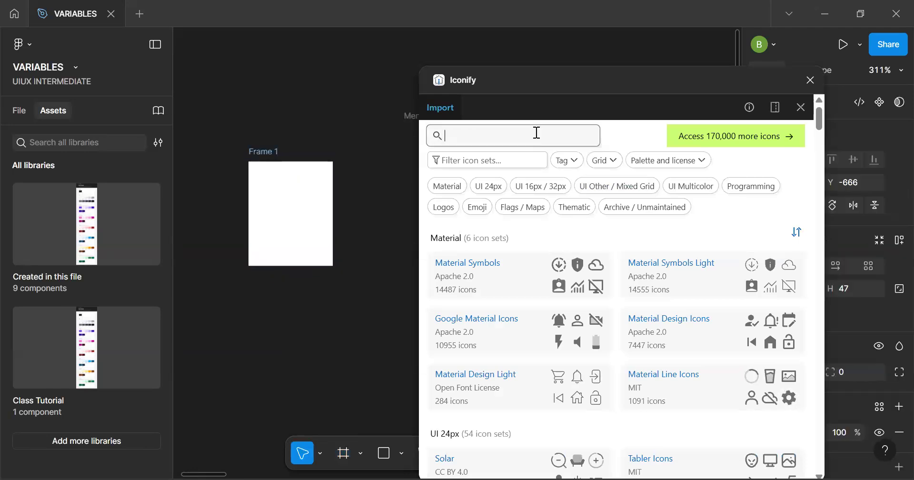
type("home")
key("Return")
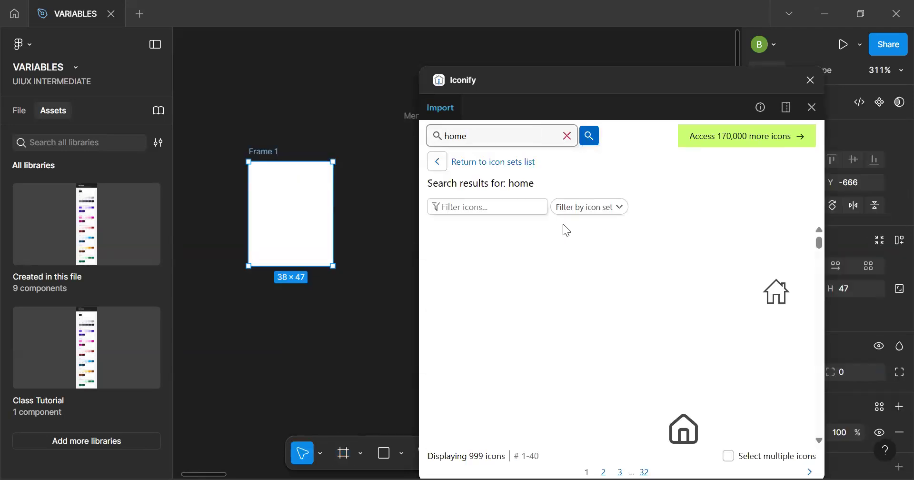
scroll(677, 309, "down", 1)
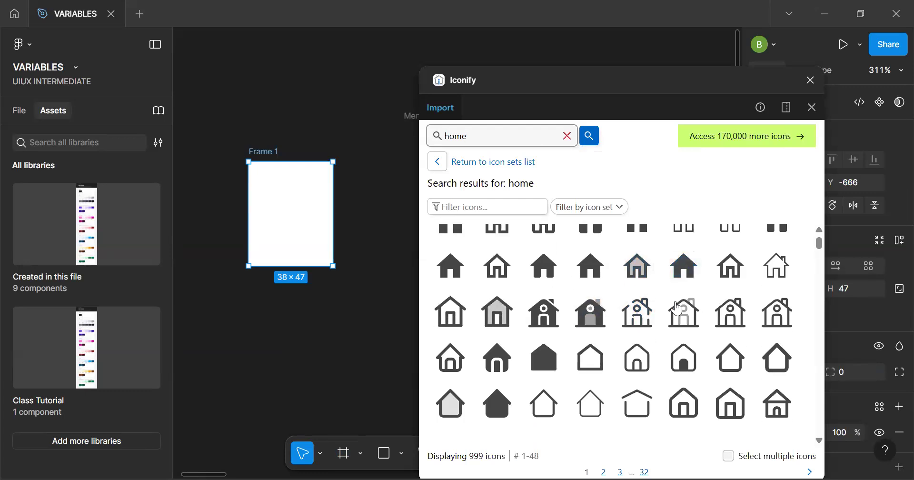
scroll(677, 308, "down", 4)
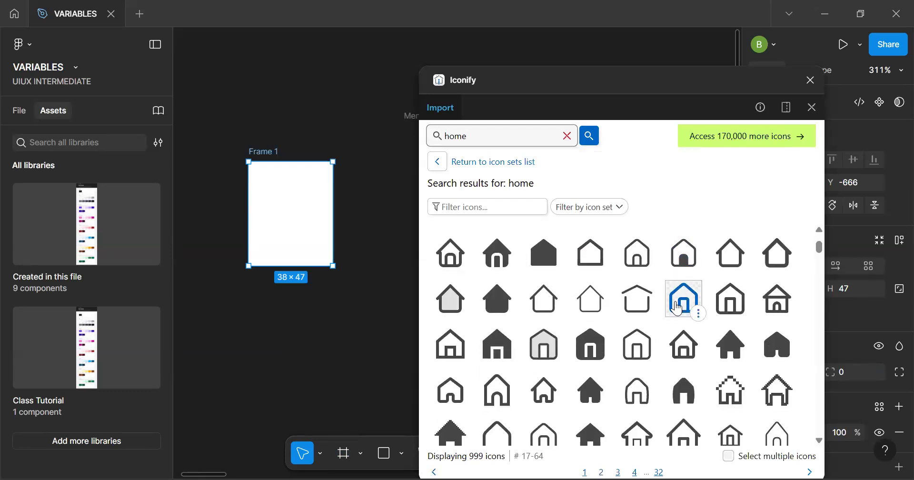
scroll(677, 309, "down", 1)
scroll(678, 309, "up", 3)
scroll(678, 309, "down", 3)
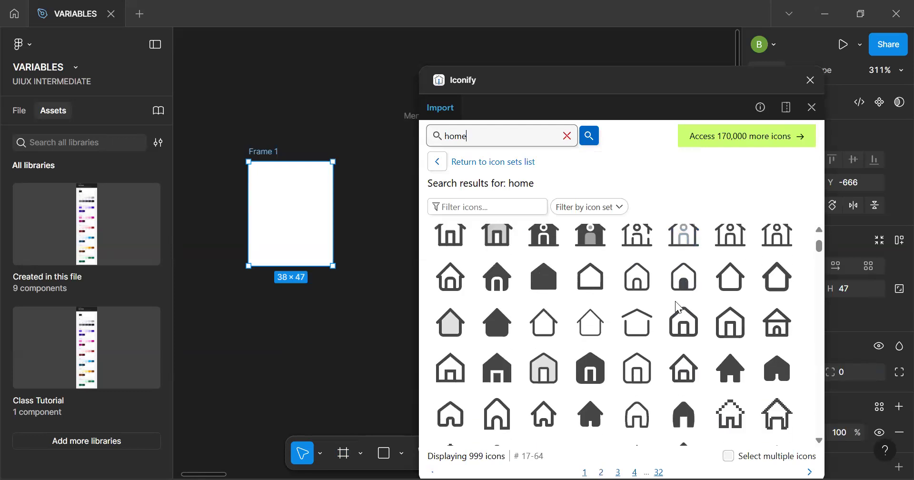
scroll(679, 308, "down", 1)
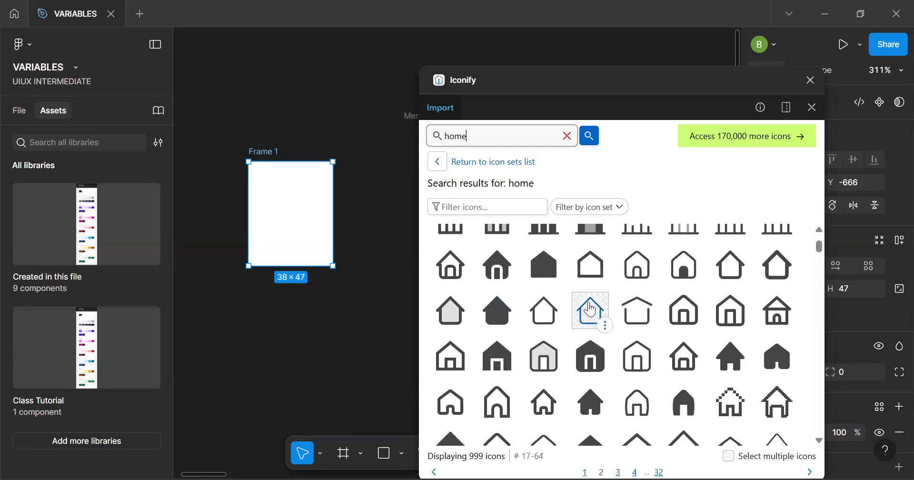
left_click(595, 320)
left_click(752, 356)
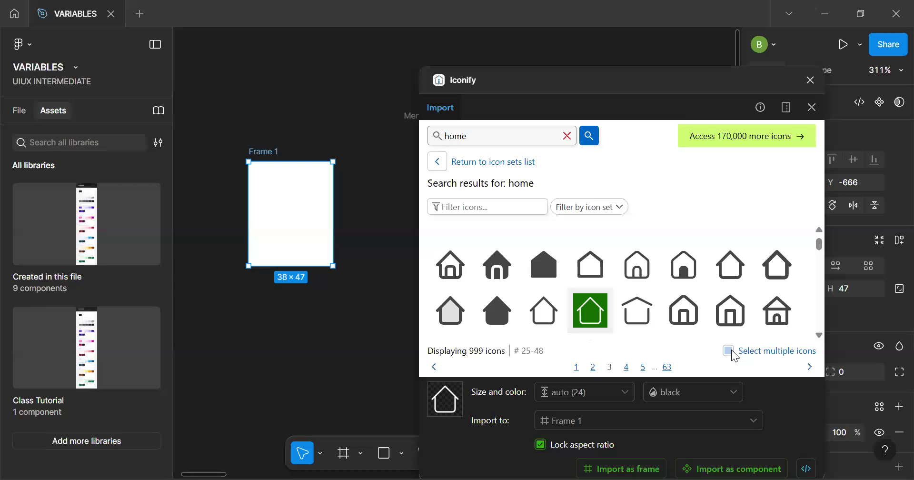
left_click(497, 311)
left_click(701, 467)
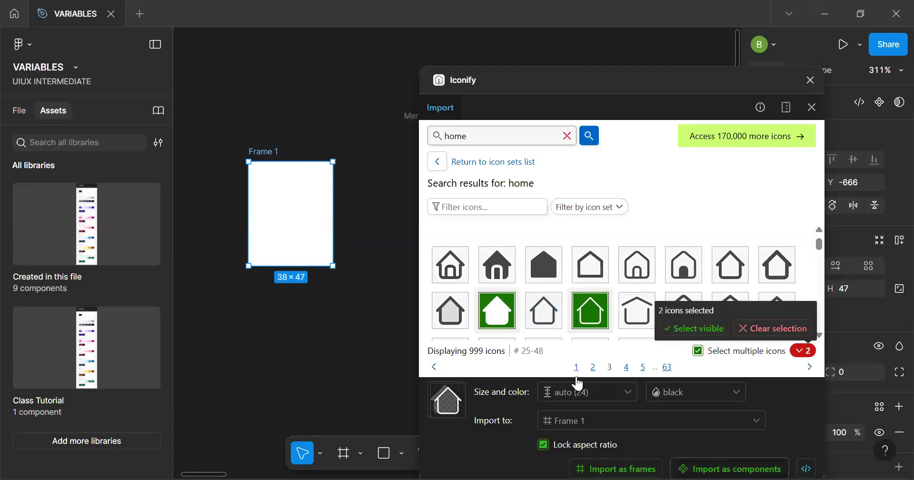
Close Iconify and widen Frame 1 so that both house icons fit inside it
left_click(272, 149)
left_click(383, 231)
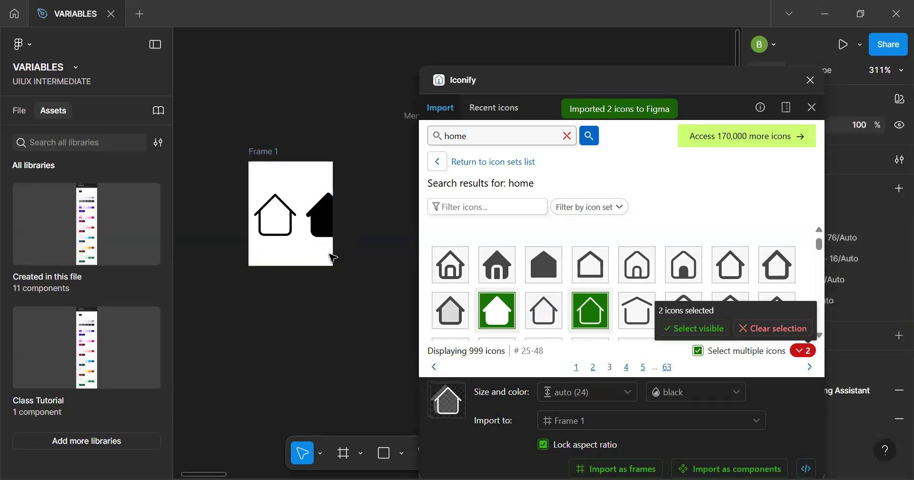
left_click(273, 161)
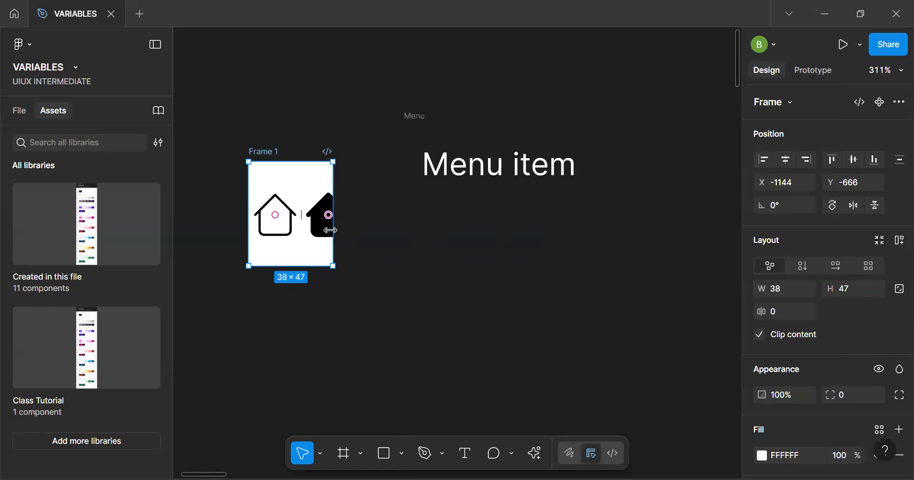
left_click_drag(333, 231, 377, 235)
left_click(316, 294)
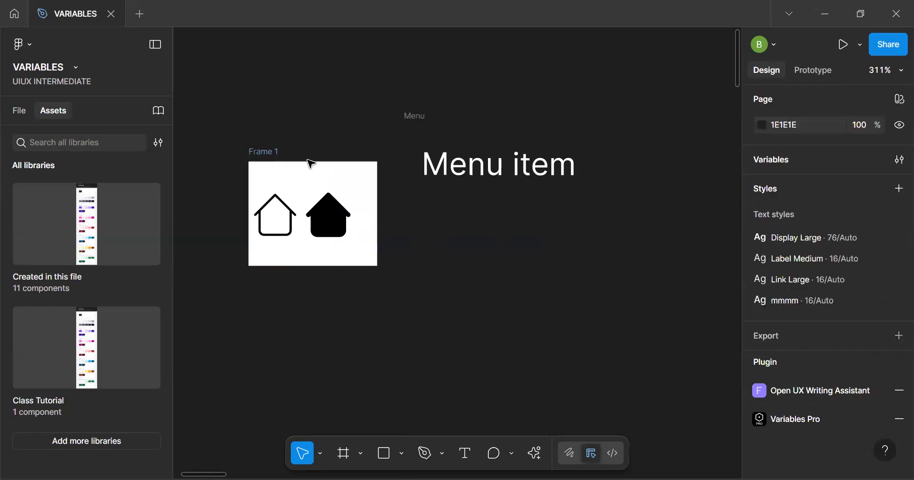
Extend Frame 1 downward to 58 × 76 and shift it away from the Menu frame
left_click(272, 153)
left_click_drag(307, 262, 305, 330)
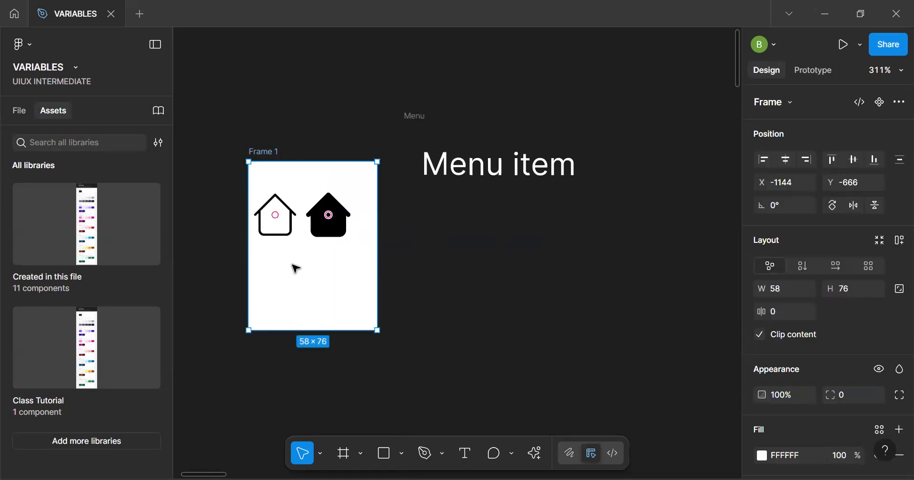
left_click_drag(313, 280, 278, 260)
Combine the outlined and filled house icons in Frame 1 into one component set with two variants
left_click(293, 195)
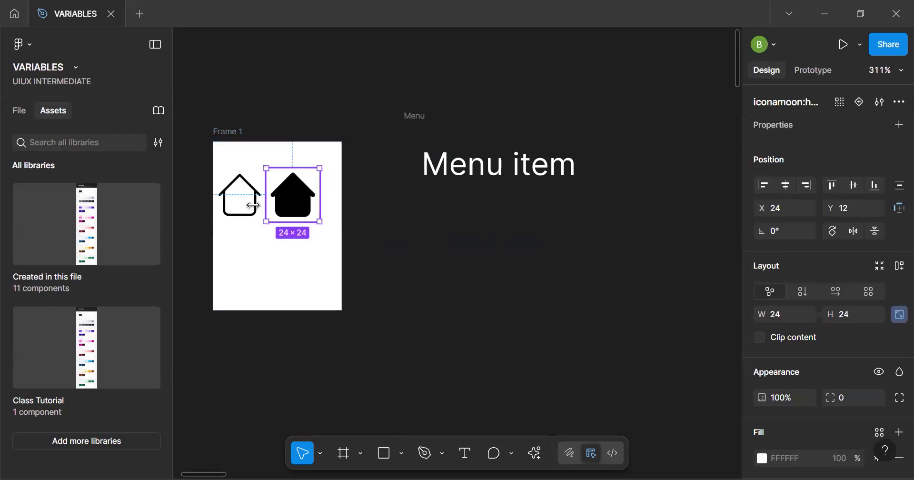
left_click(257, 208, "shift")
key("ctrl+k")
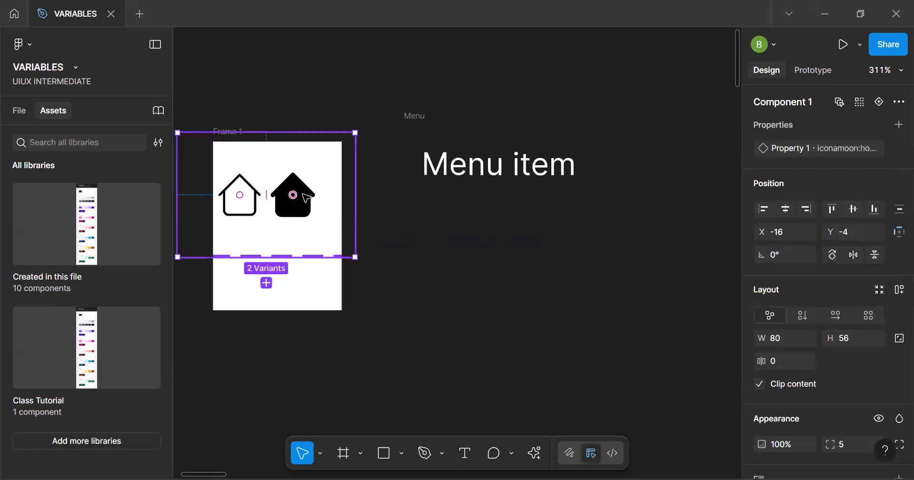
Widen Frame 1 to 360 and move the house icon component set fully inside it
scroll(346, 298, "down", 3)
left_click(275, 183)
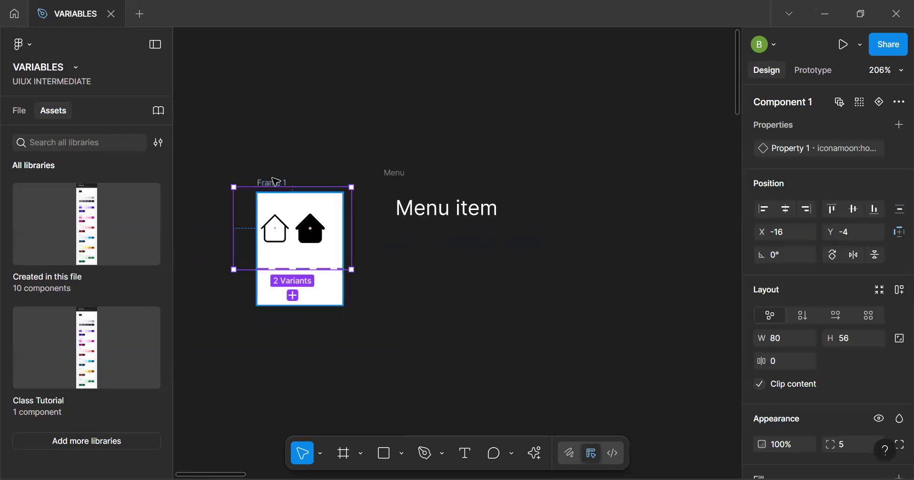
scroll(276, 182, "down", 3)
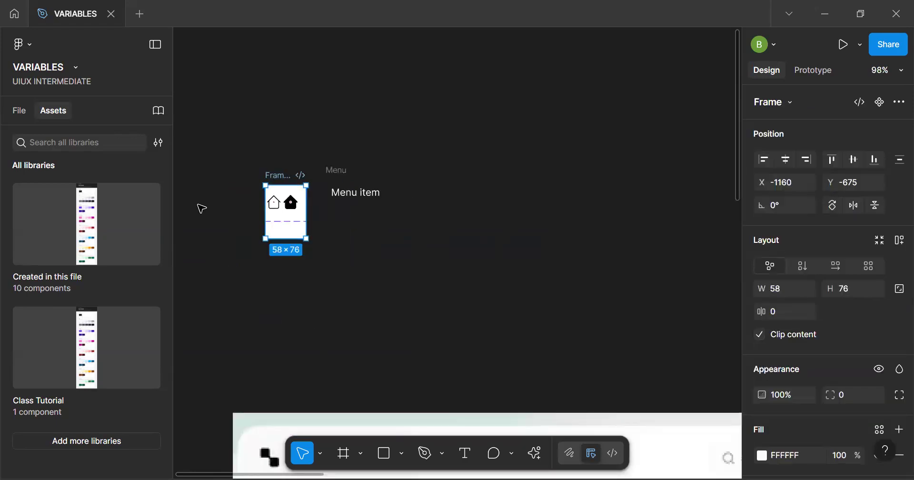
left_click(202, 209)
left_click(263, 212)
left_click_drag(265, 213, 225, 218)
left_click(181, 207)
scroll(225, 218, "down", 2)
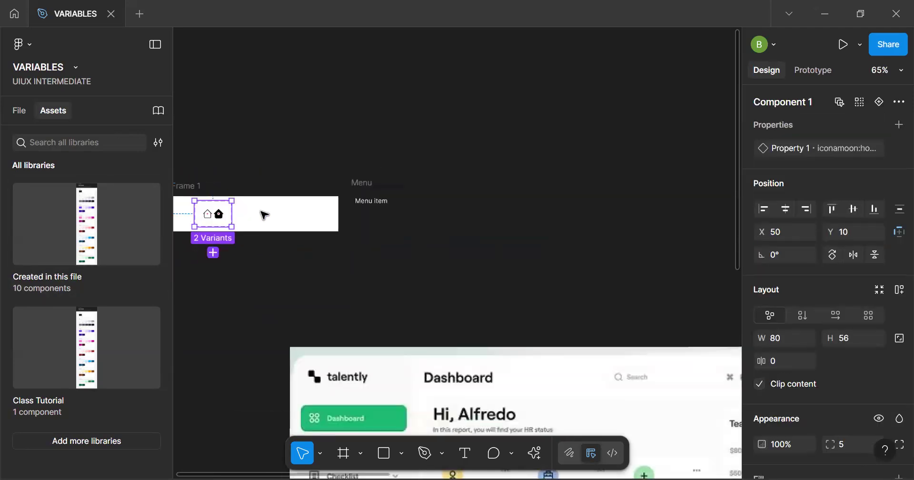
Extend Frame 1 to 360 × 395 and move it well above the Menu frame
left_click(257, 110)
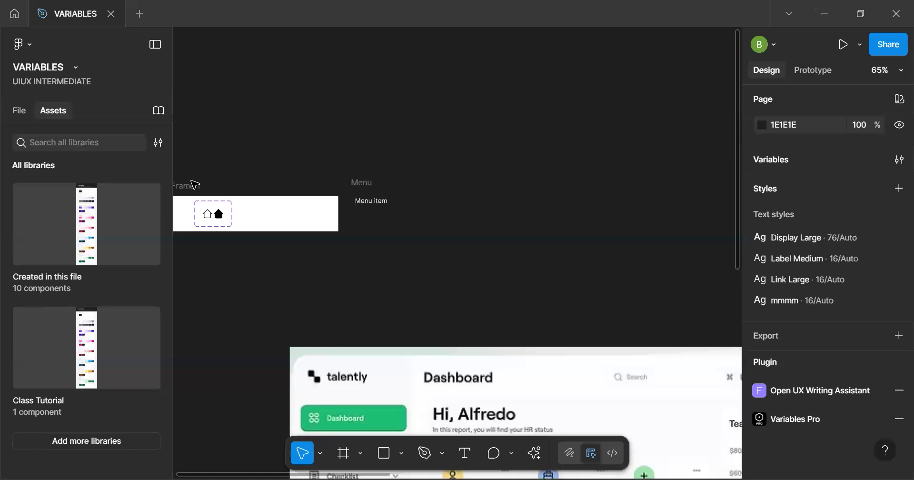
left_click(195, 184)
left_click_drag(216, 231, 208, 312)
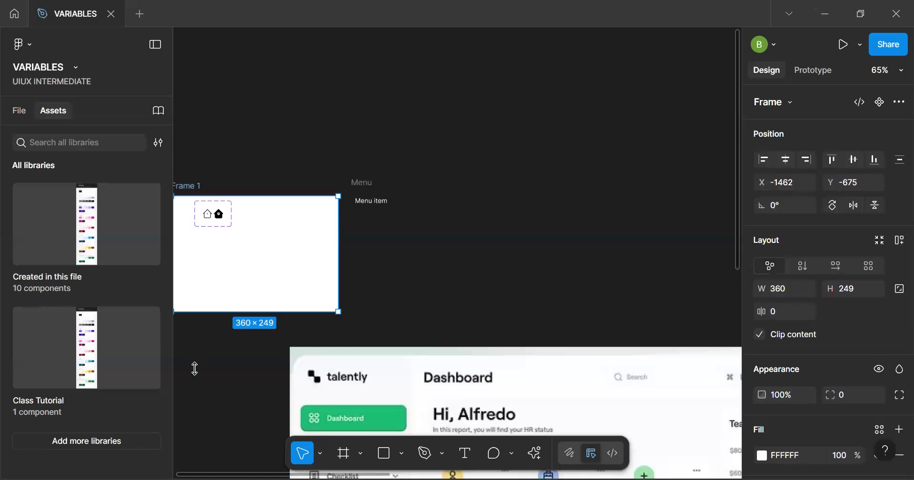
left_click_drag(195, 368, 196, 377)
scroll(245, 317, "down", 4)
left_click_drag(253, 310, 422, 323)
Apply auto layout to the Menu frame around its text
left_click_drag(306, 55, 249, 78)
scroll(295, 260, "up", 3)
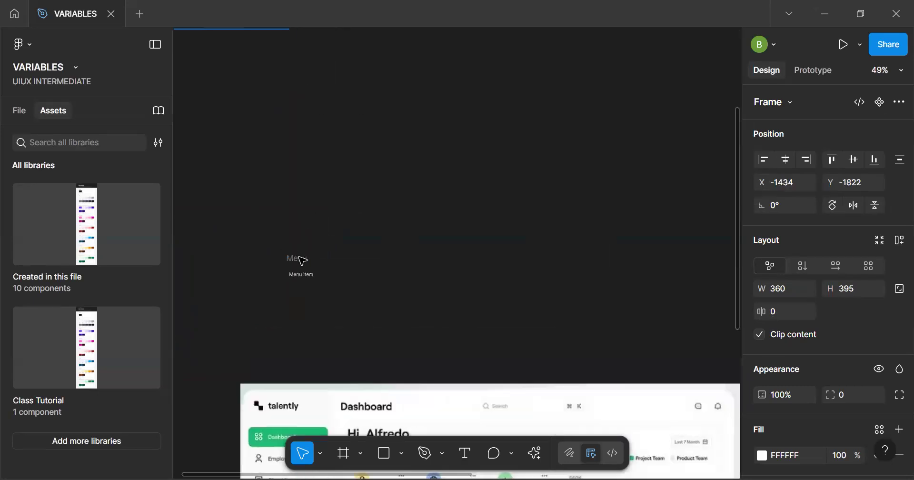
key("shift+a")
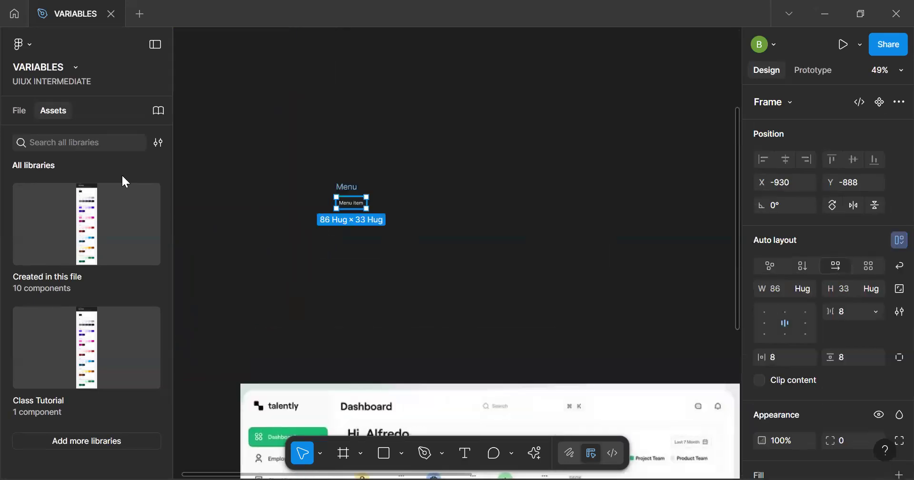
Limit the assets to those created in this file and open the DASHBOARD page's components
left_click(158, 142)
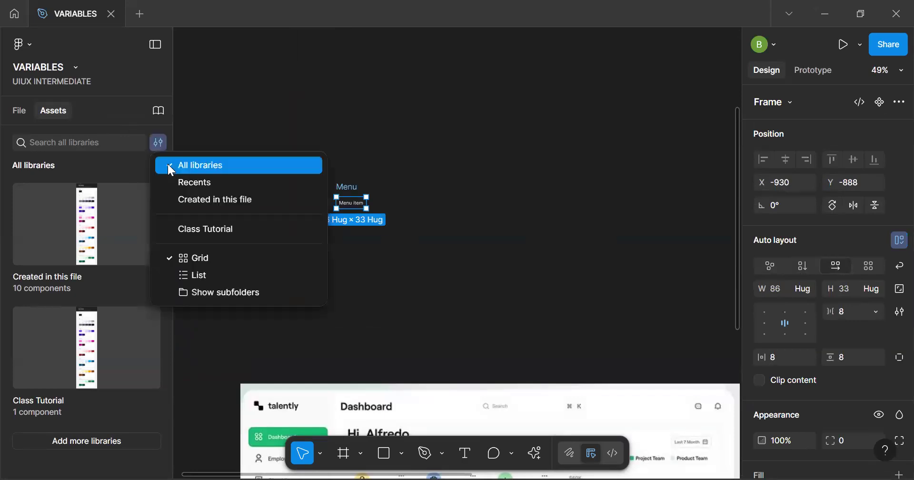
left_click(158, 115)
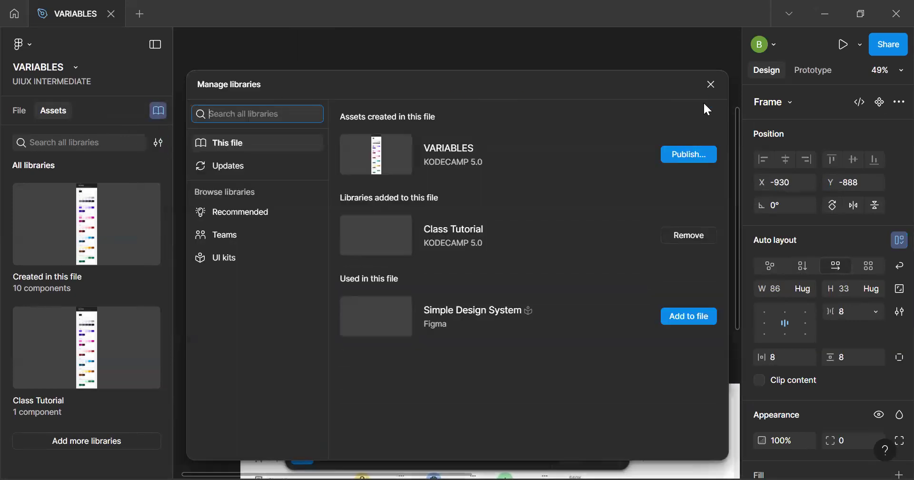
left_click(712, 85)
left_click(161, 145)
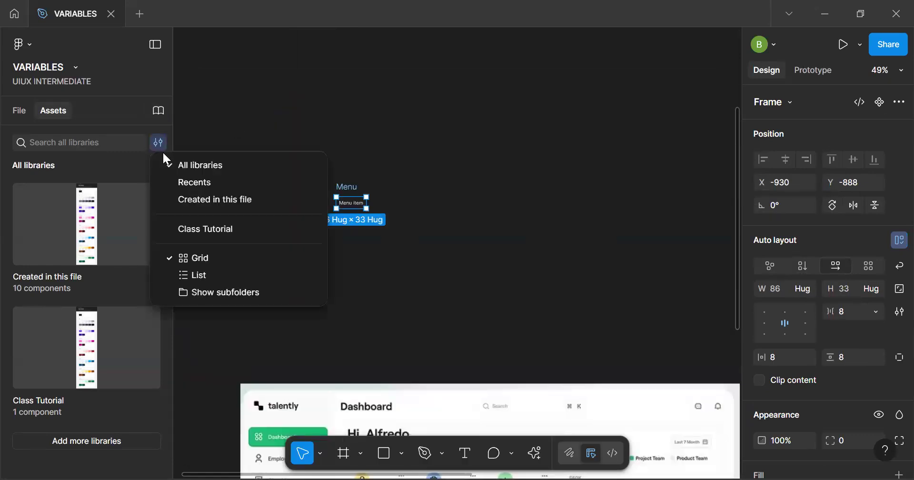
left_click(224, 200)
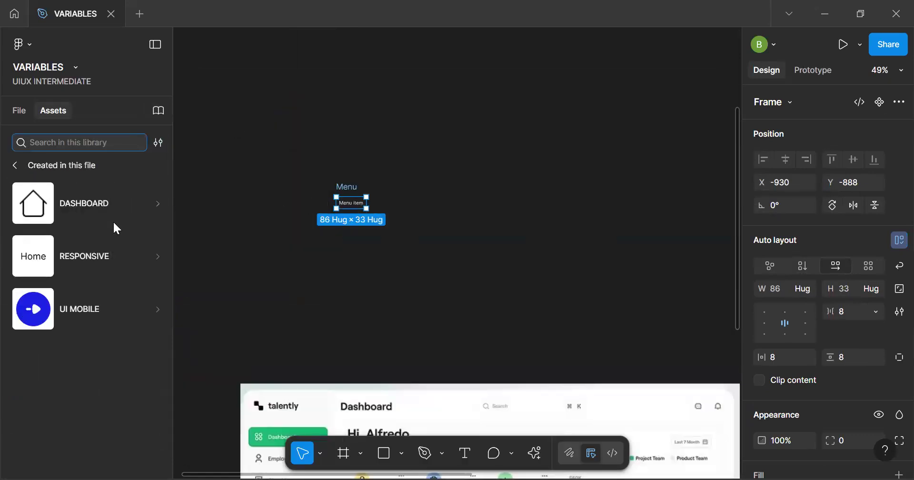
left_click(81, 206)
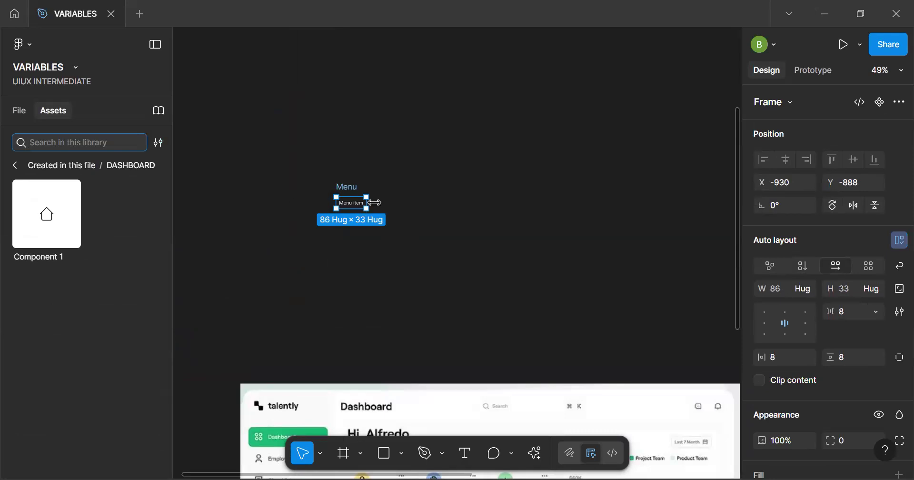
Add an instance of the house icon Component 1 and place it before the text in the Menu frame
left_click_drag(63, 222, 384, 249)
scroll(384, 249, "up", 5)
left_click_drag(320, 198, 224, 89)
left_click(364, 247)
left_click_drag(359, 237, 241, 95)
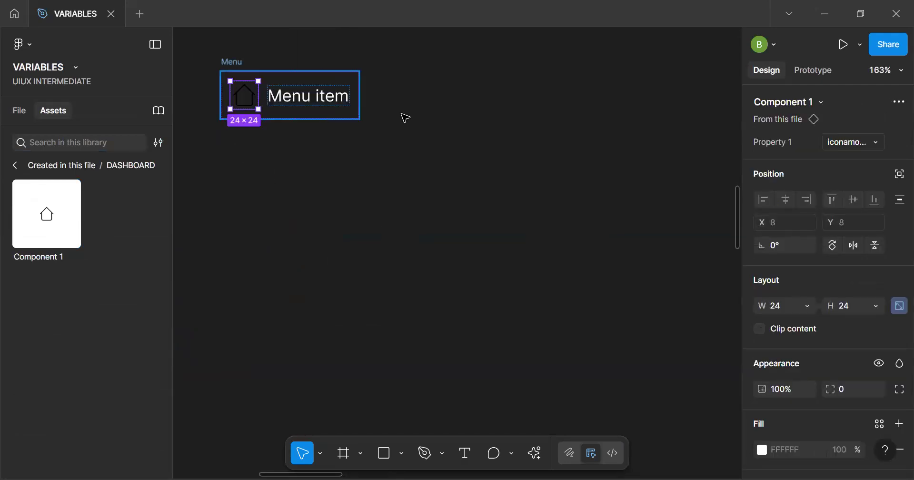
Try a height of 16 for the house icon in the Menu frame, and set it to 20
left_click(341, 117)
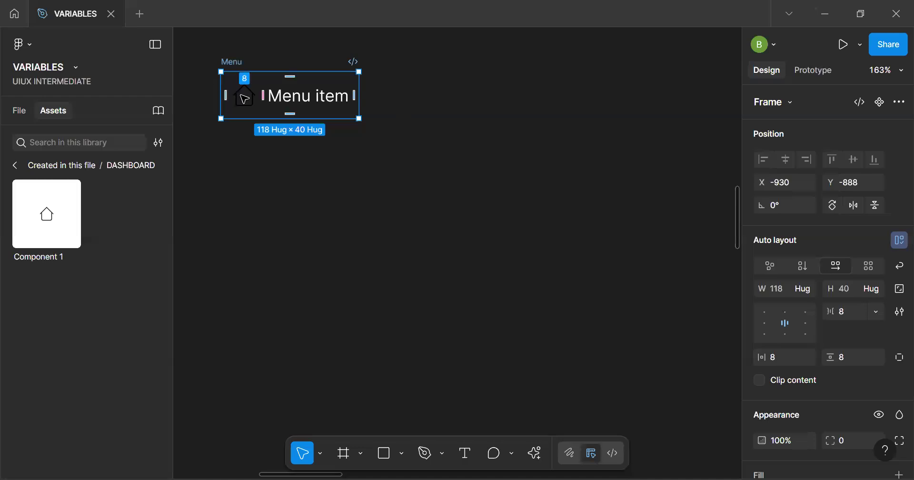
key("Return")
left_click(853, 309)
type("1")
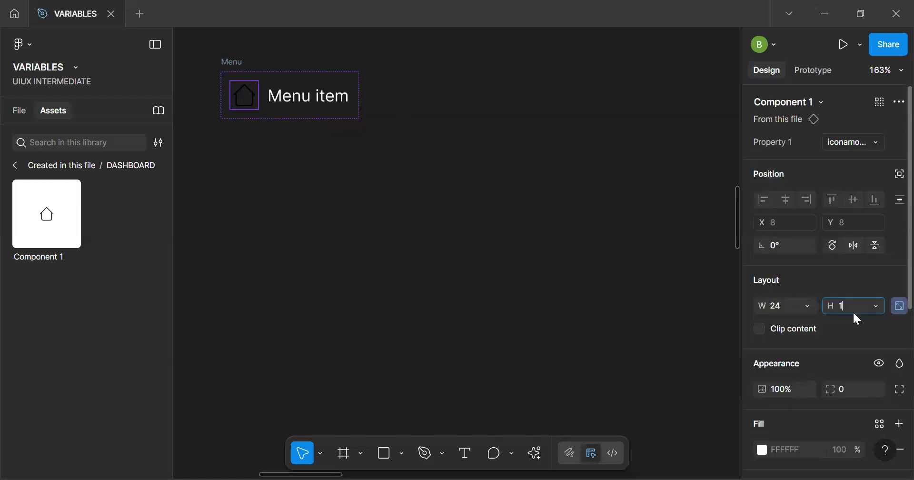
type("6")
key("Return")
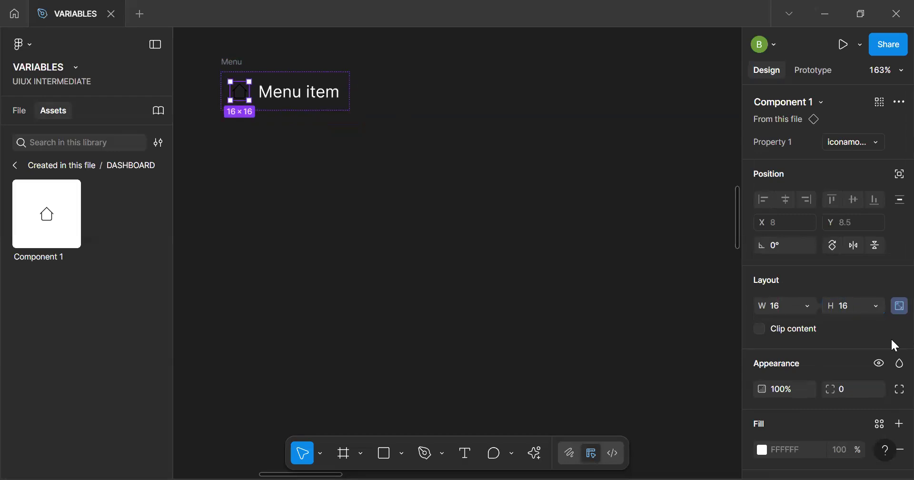
left_click(851, 308)
type("20")
key("Return")
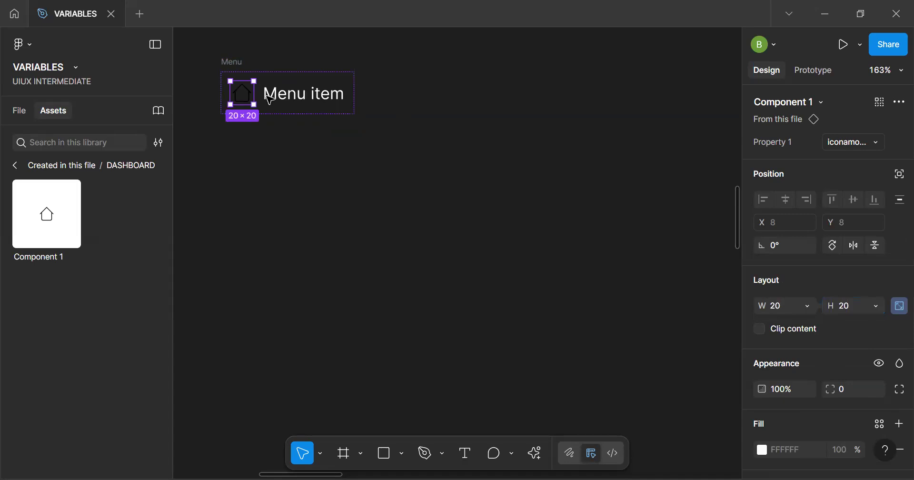
Move the Menu frame to about X -820, Y -881
left_click(238, 63)
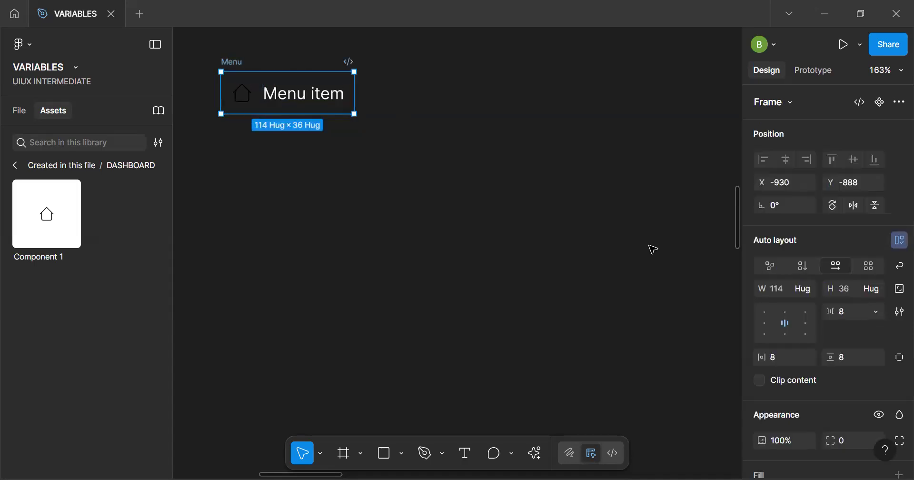
left_click_drag(238, 64, 402, 89)
scroll(400, 89, "up", 3)
left_click_drag(463, 130, 406, 103)
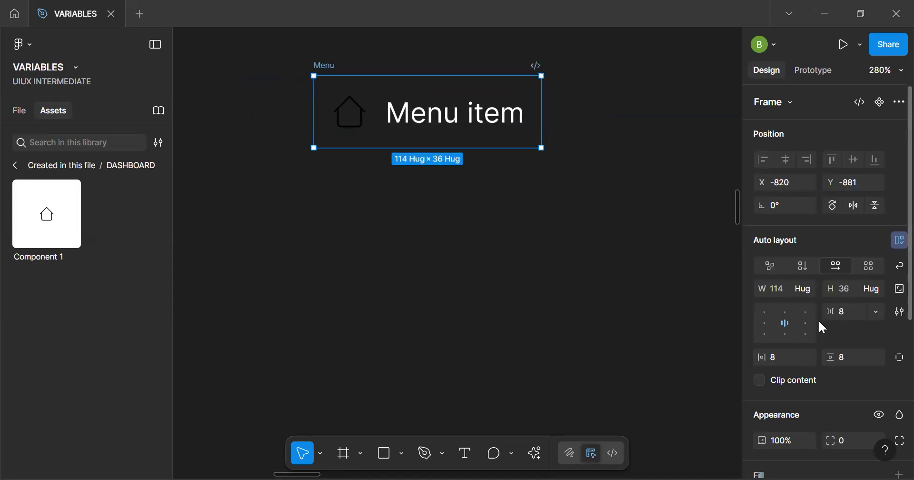
Replace the Menu frame's black icon color with the library variable Icon/On - Action
scroll(818, 318, "down", 5)
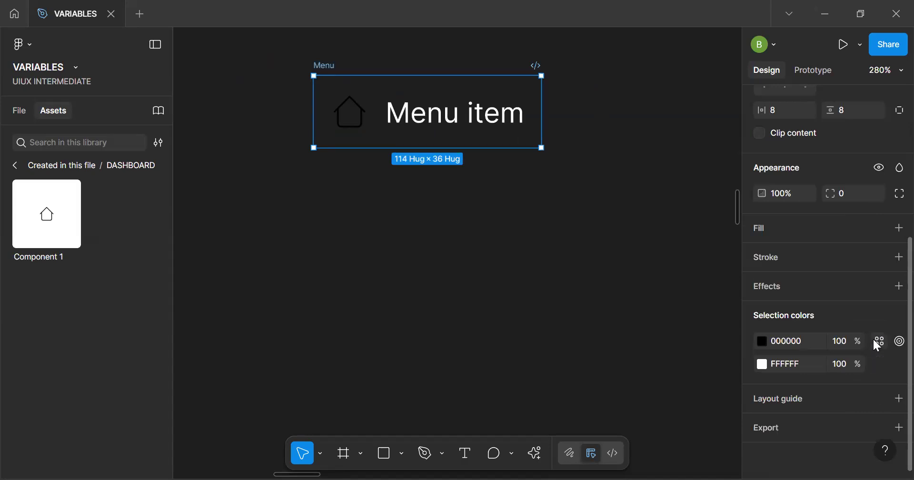
left_click(875, 340)
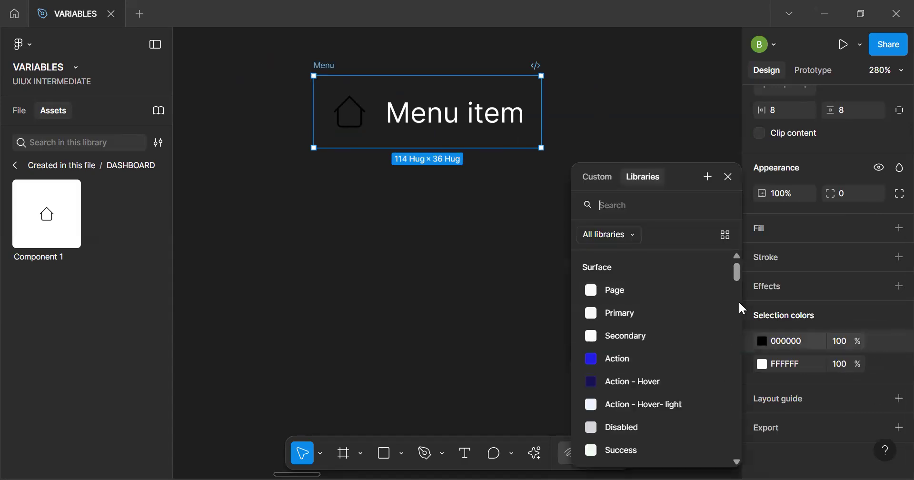
left_click_drag(734, 276, 735, 315)
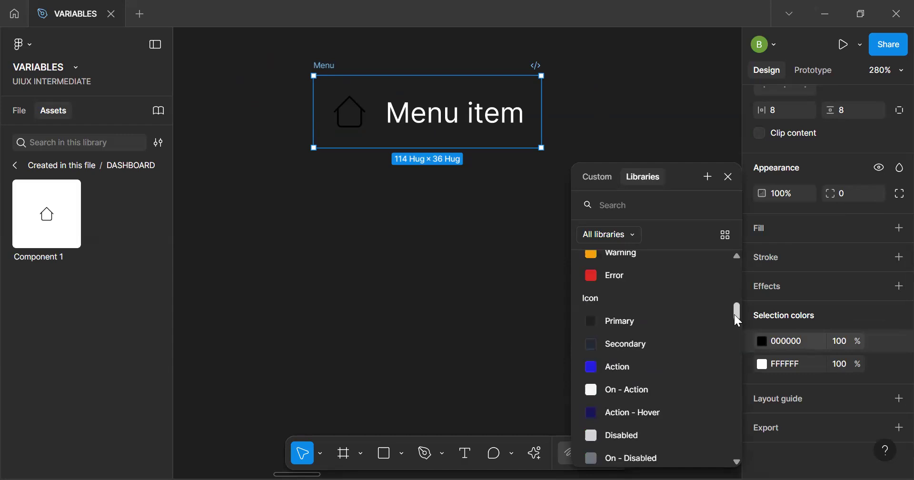
left_click(639, 390)
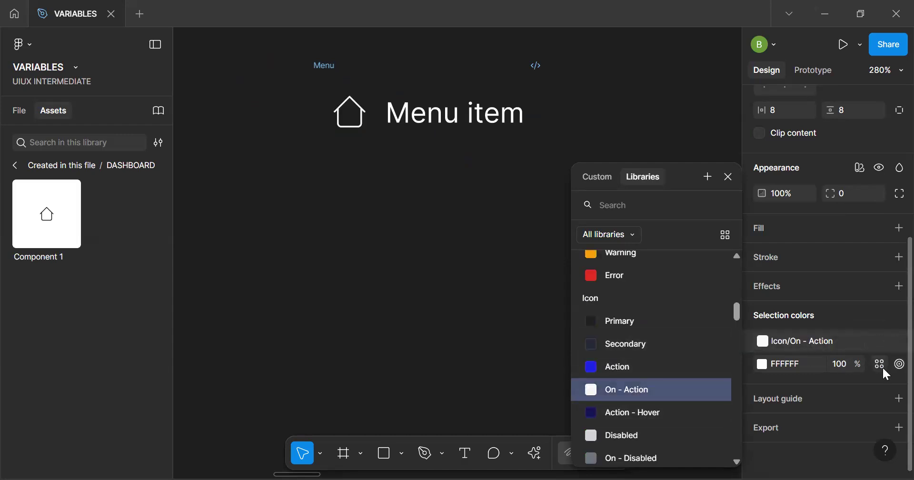
Replace the Menu frame's white text color with the library variable Text/On - Action
left_click(880, 364)
left_click_drag(738, 266, 737, 291)
left_click(645, 354)
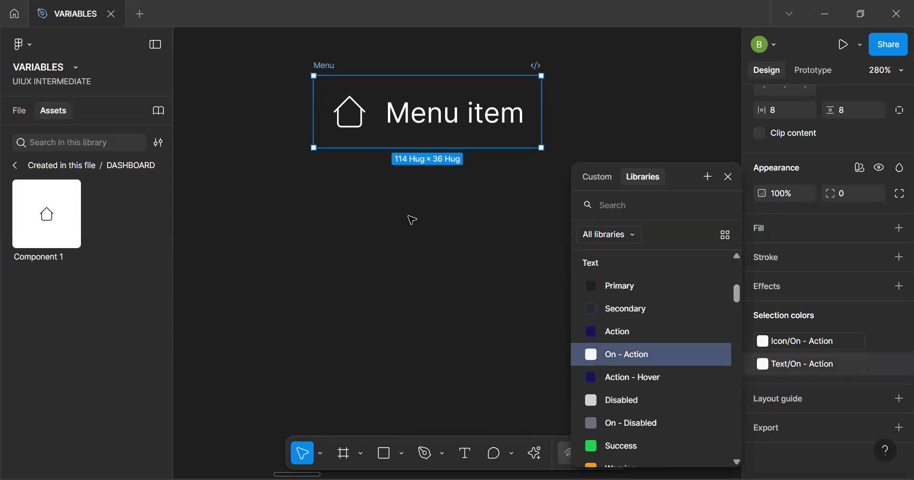
left_click(413, 220)
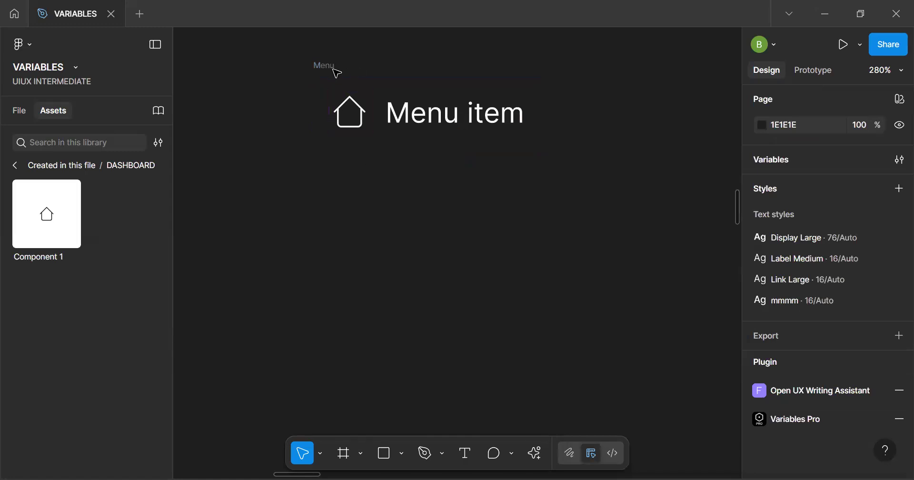
Duplicate the house icon in the Menu frame and place the copy after the Menu item text
left_click(325, 67)
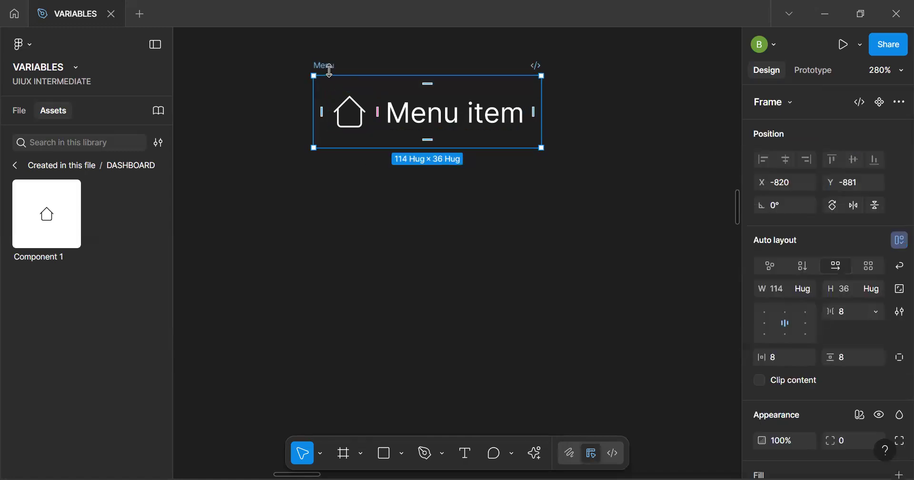
left_click(353, 125)
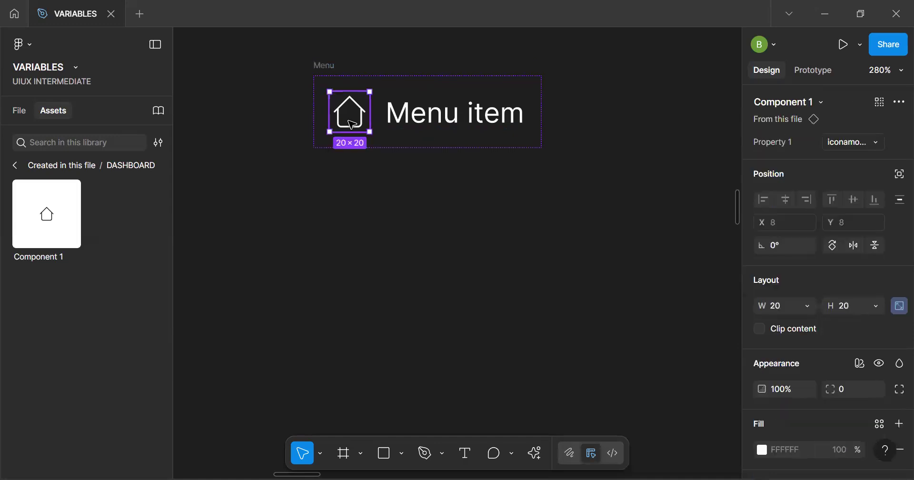
key("ctrl+d")
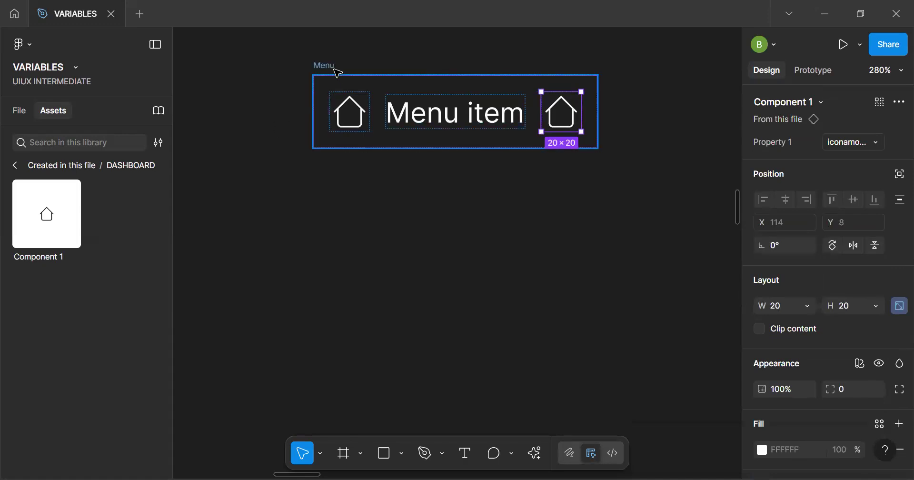
Turn the whole Menu frame with its text and two icons into a component
left_click(529, 130)
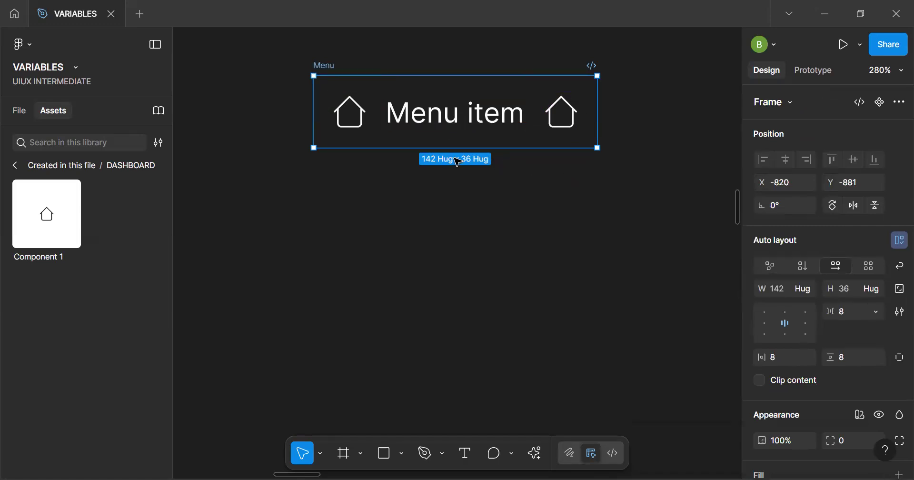
left_click(461, 123)
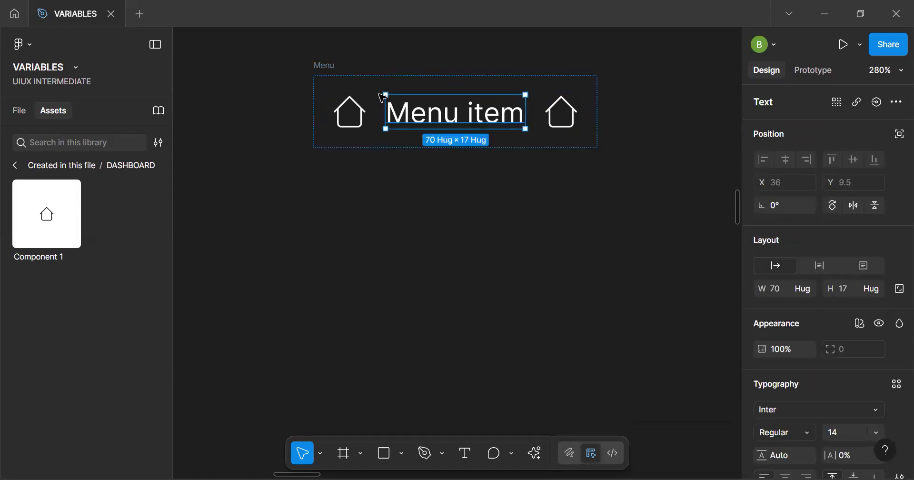
left_click(332, 67)
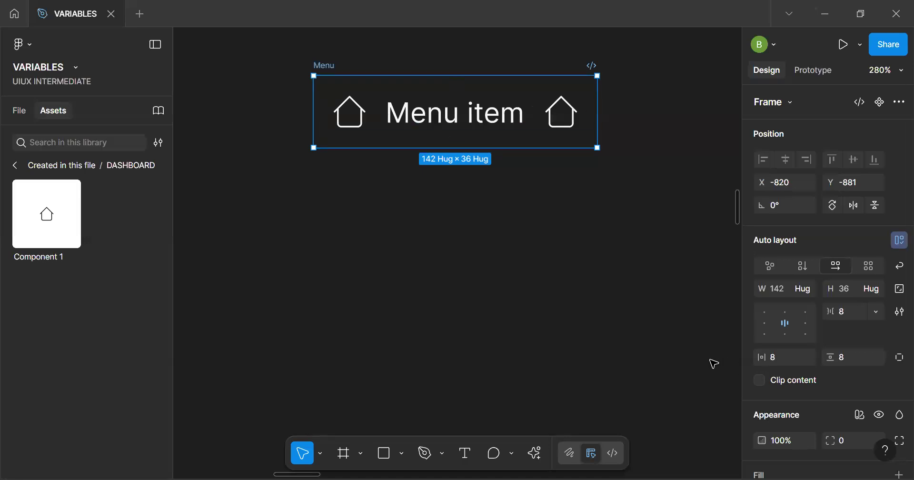
key("ctrl+k")
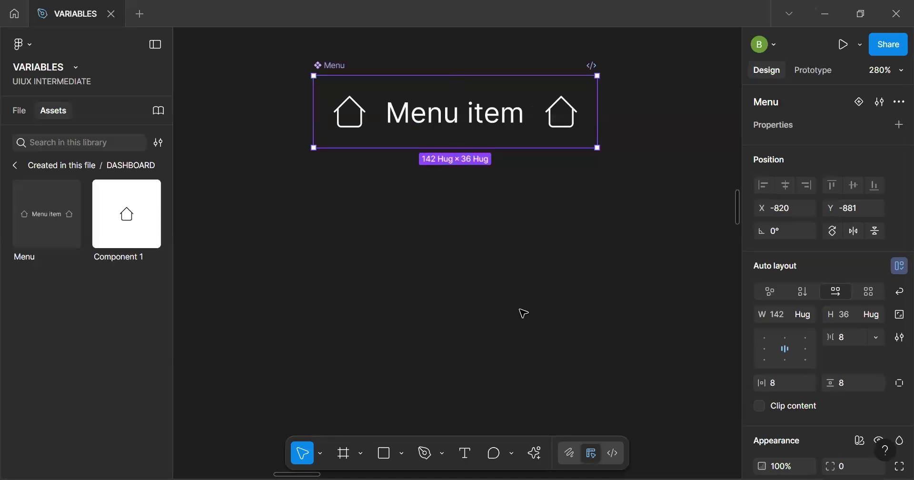
Add a second variant to the Menu component and name its Property 1 value Hover
left_click(860, 102)
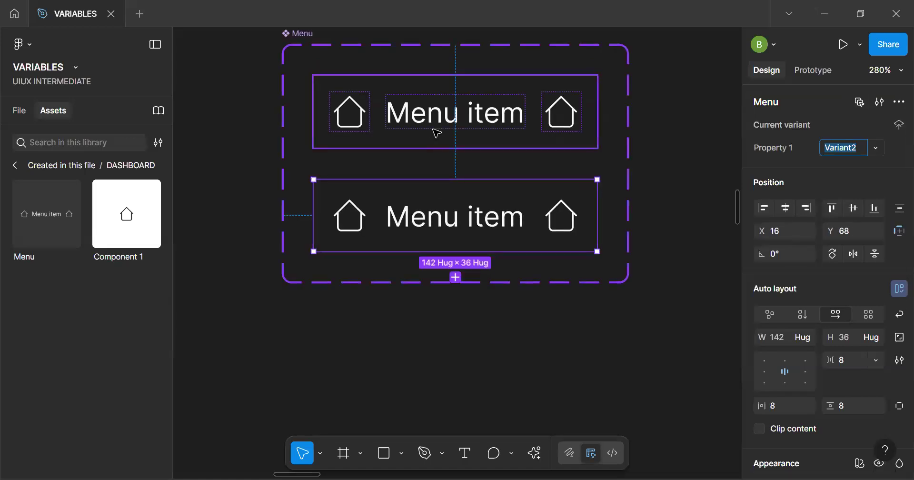
left_click(405, 128)
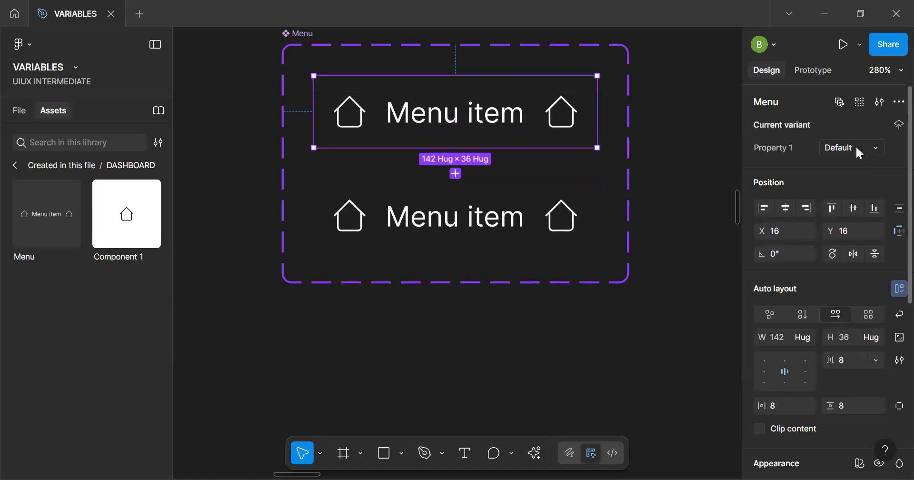
left_click(503, 213)
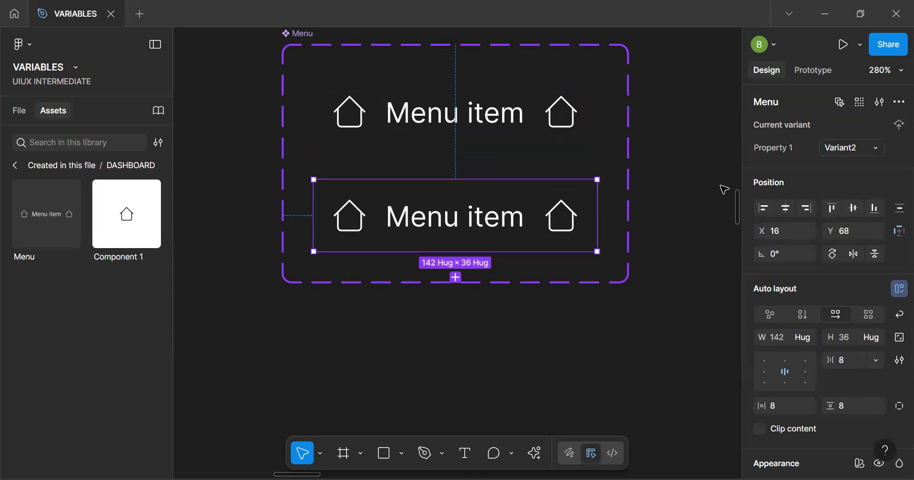
left_click(852, 145)
type("Hover")
key("Return")
Add a third variant below Hover in the Menu component set and name it Active
left_click(456, 276)
left_click(831, 146)
type("Active")
key("Return")
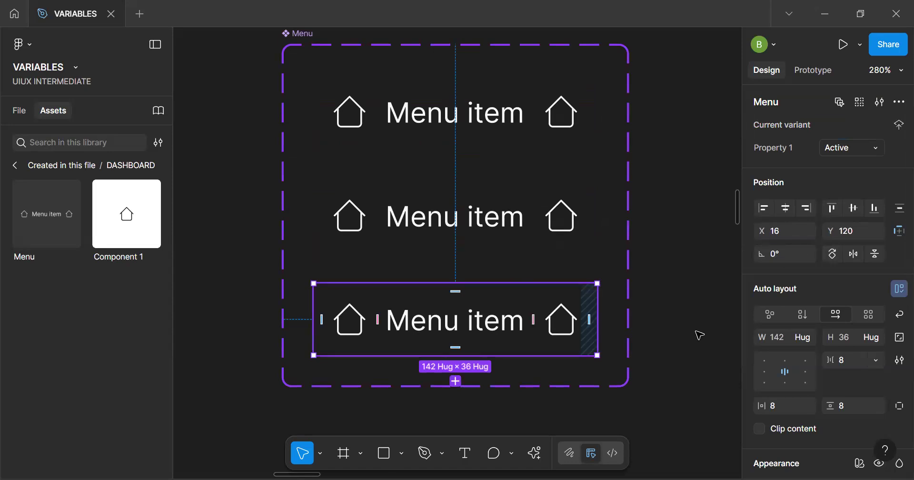
Fill the Active variant's background with the library variable Surface/Action
scroll(781, 314, "down", 6)
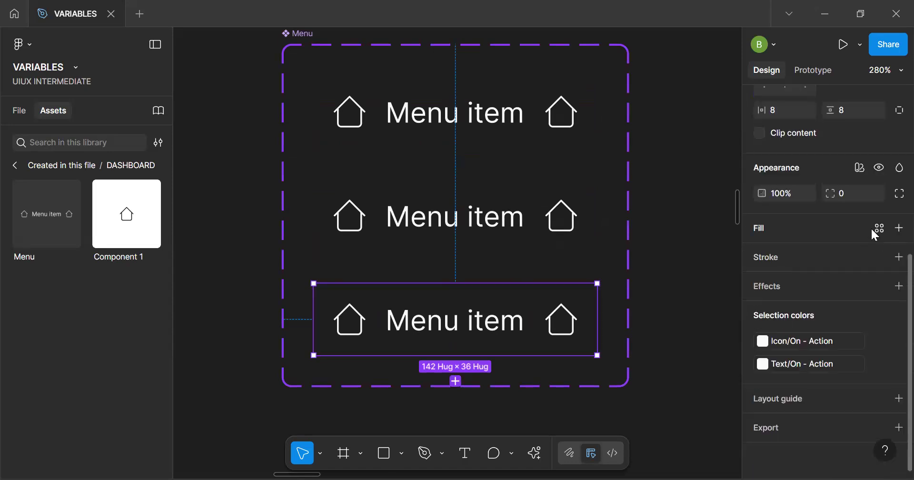
left_click(880, 229)
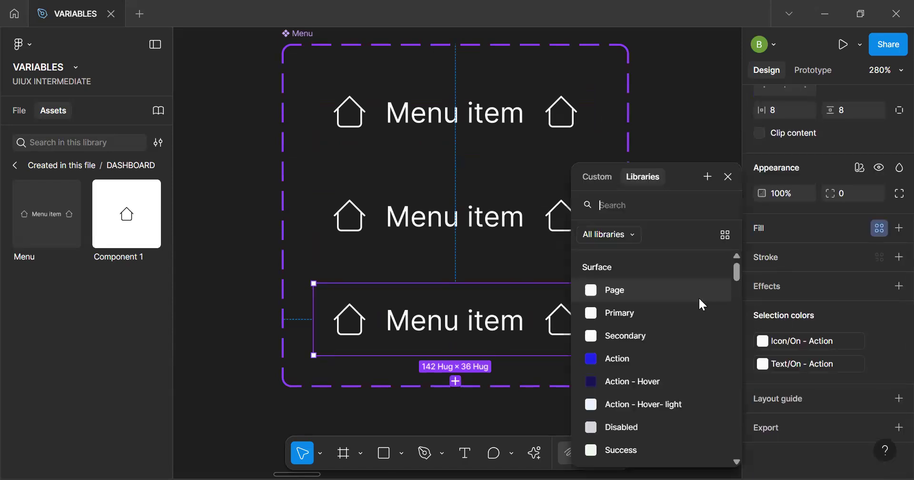
left_click(636, 356)
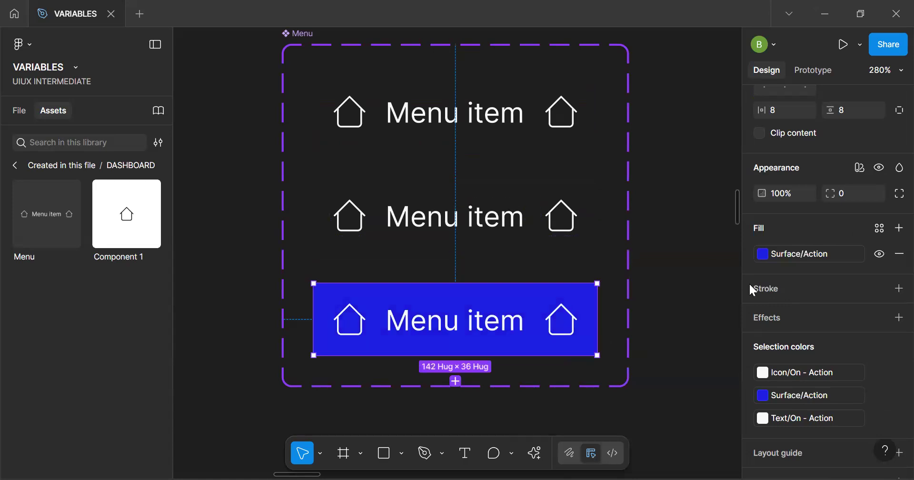
left_click(847, 195)
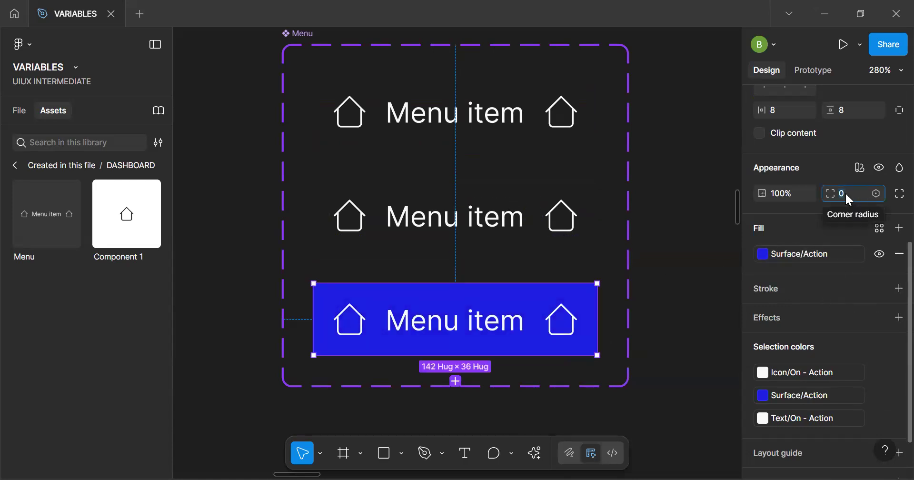
type("50")
key("Return")
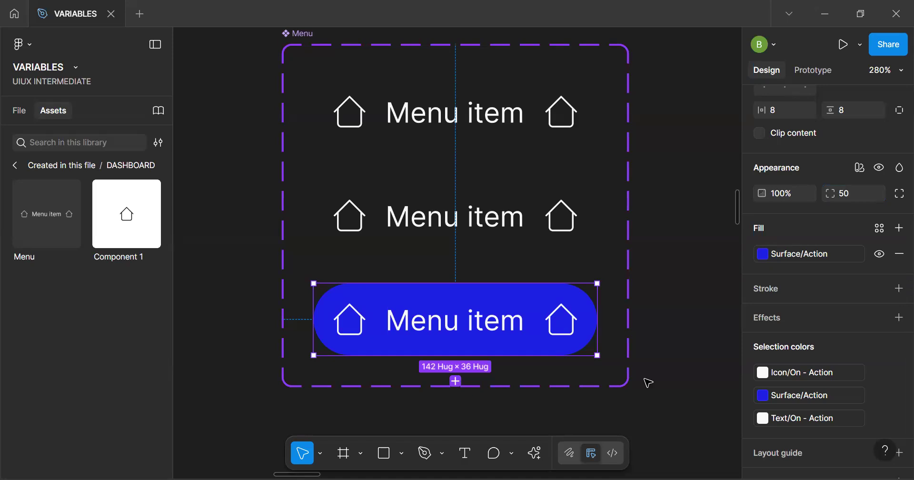
key("ctrl+z")
Set the Active variant's corner radius to 8
left_click(845, 193)
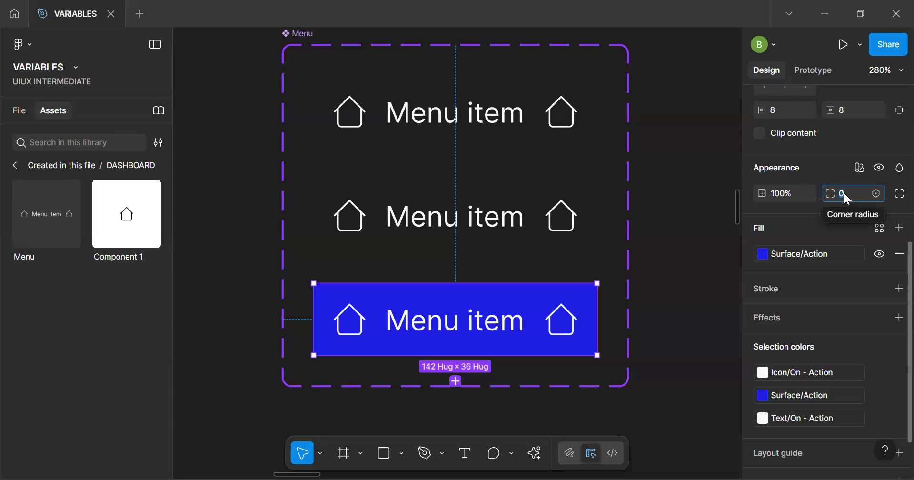
type("8")
key("Return")
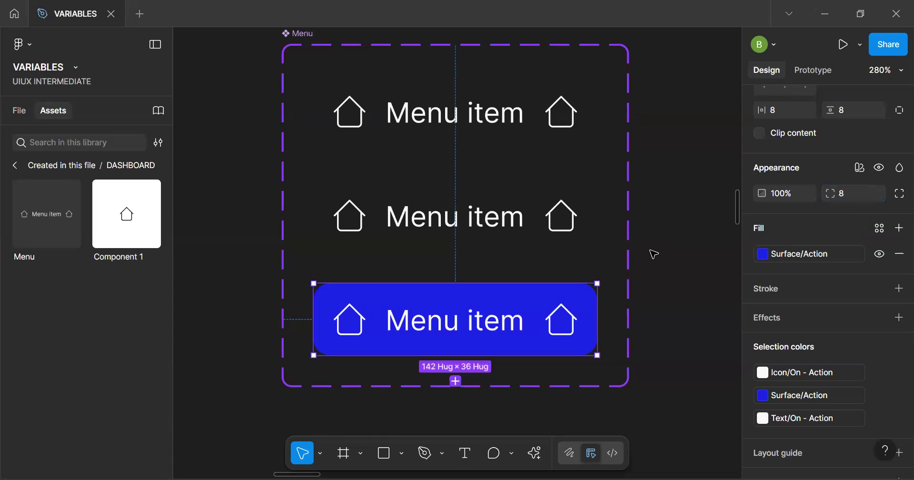
Set the corner radius of the Default and Hover variants together to 8
left_click(560, 233)
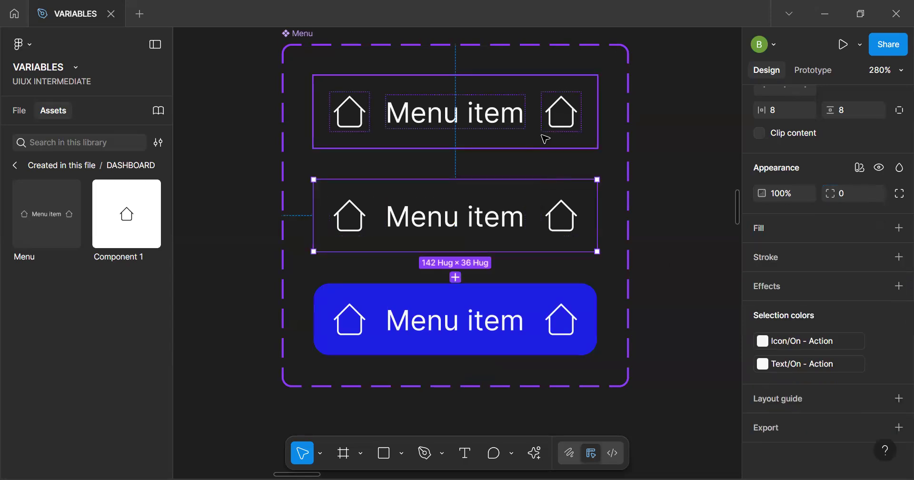
left_click(544, 114, "shift")
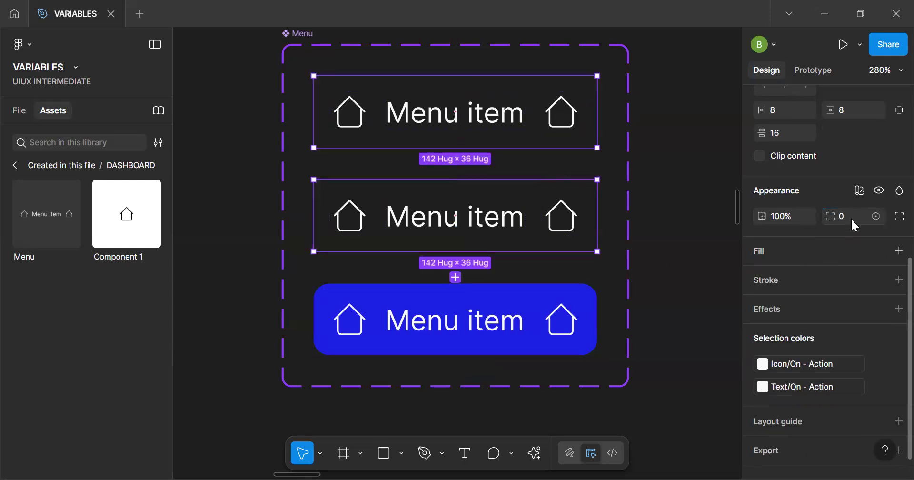
key("Return")
left_click(669, 334)
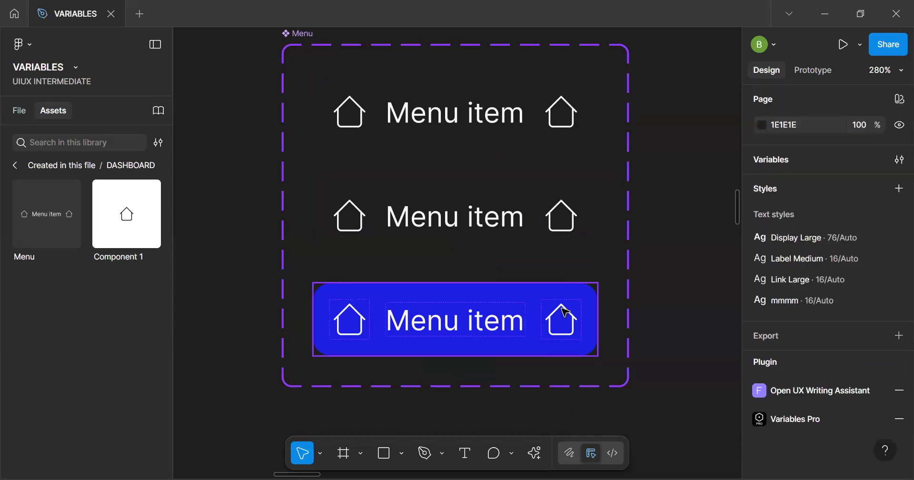
Fill the Hover variant's background with the library variable Surface/Action - Hover- light
left_click(515, 232)
scroll(798, 379, "down", 5)
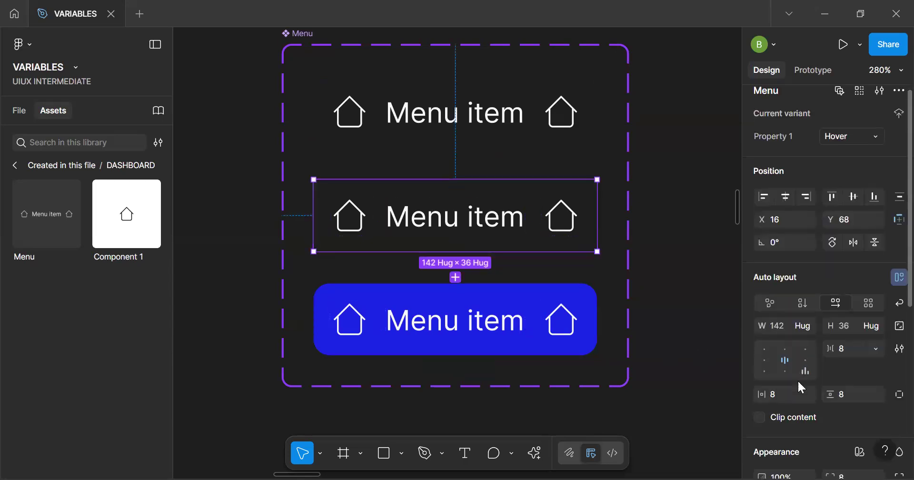
scroll(798, 379, "down", 1)
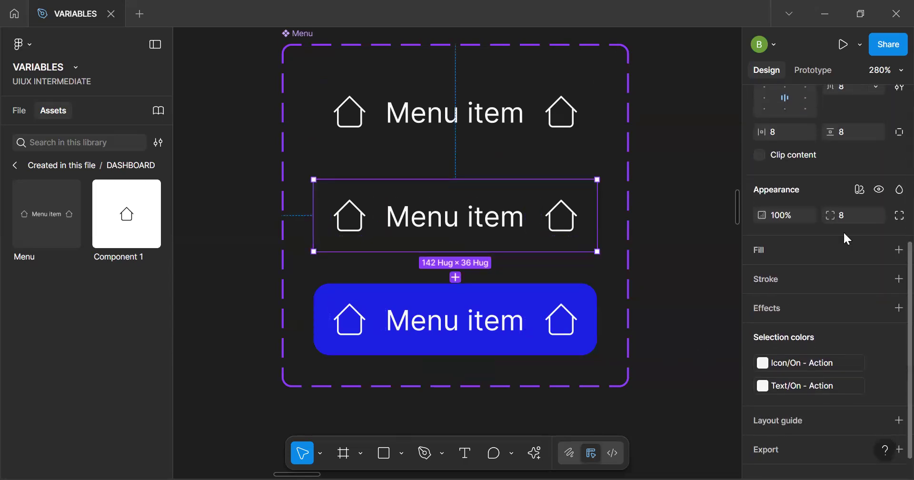
left_click(880, 250)
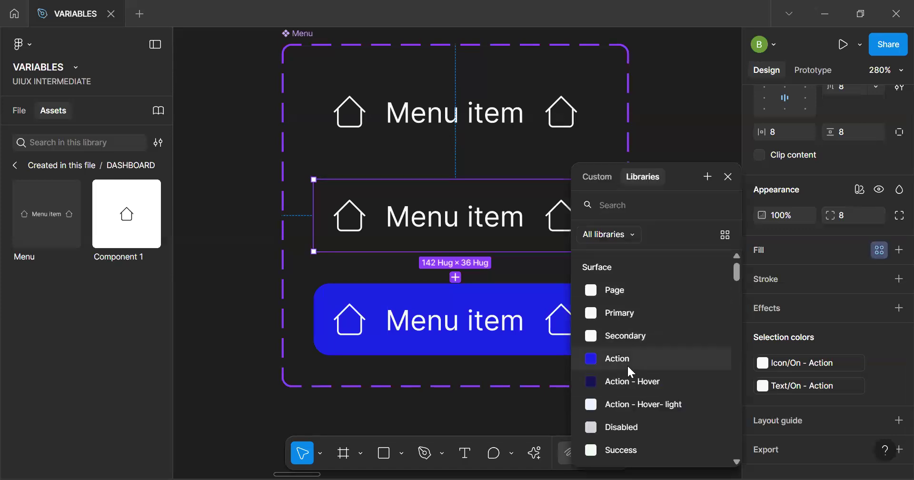
scroll(628, 364, "down", 2)
scroll(627, 364, "up", 1)
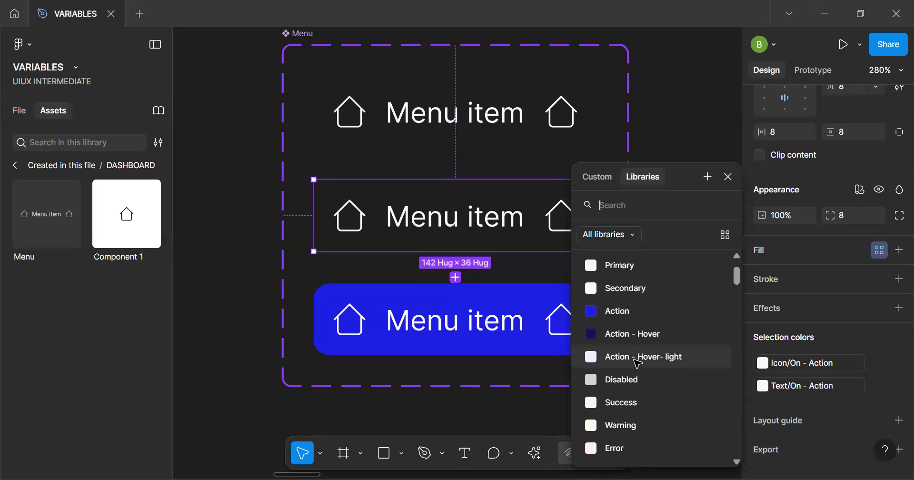
left_click(633, 358)
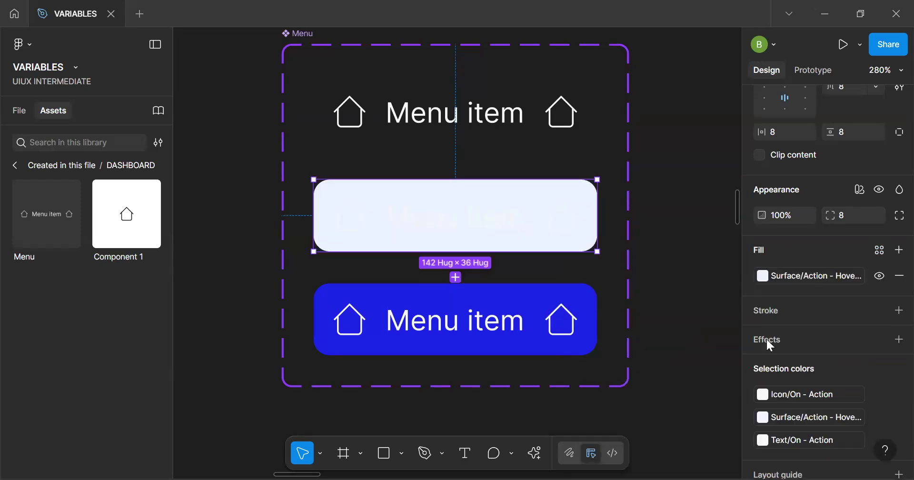
Replace the Hover variant's text color with the library variable Text/Secondary
scroll(811, 350, "down", 2)
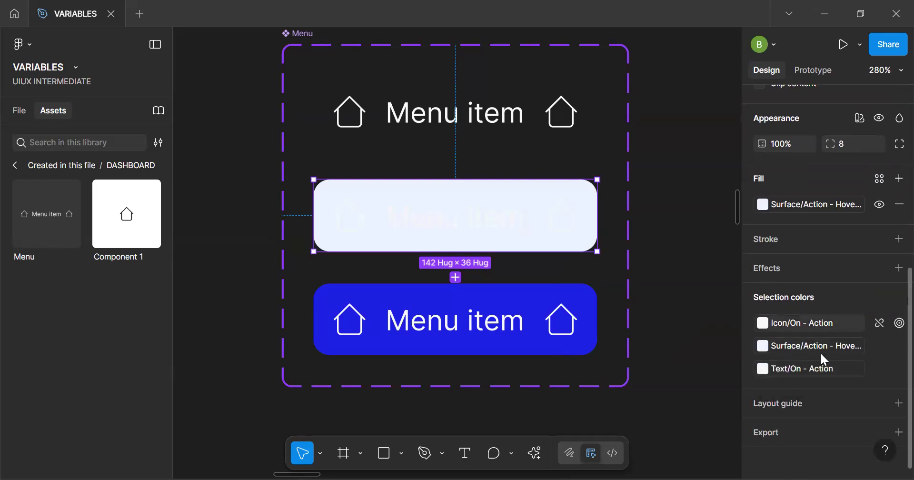
left_click(799, 368)
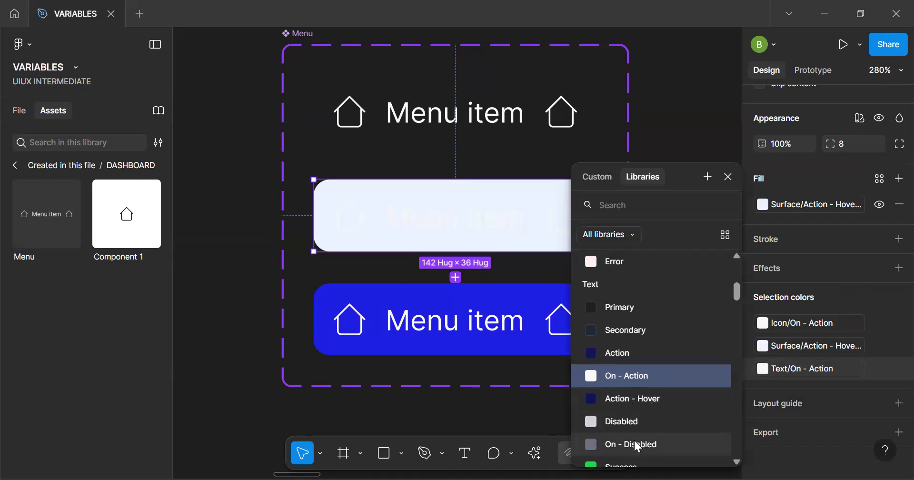
left_click(639, 330)
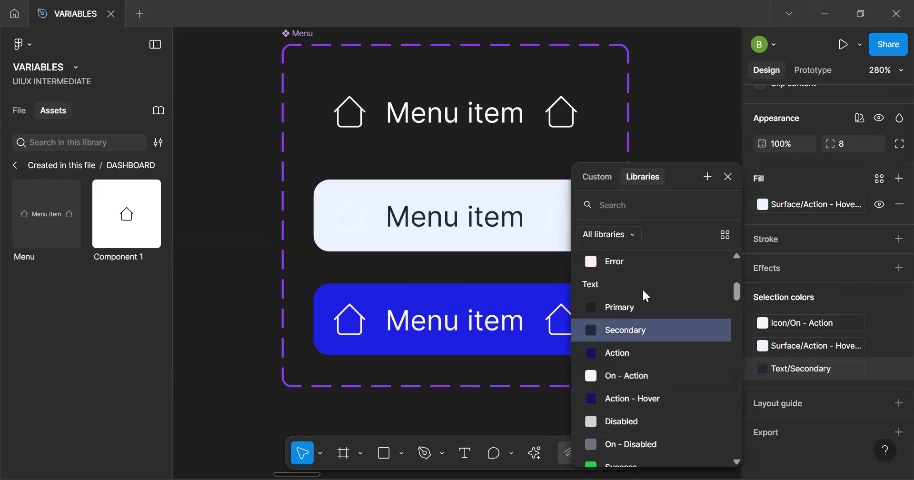
Replace the Hover variant's icon color with the library variable Icon/Secondary
left_click(821, 321)
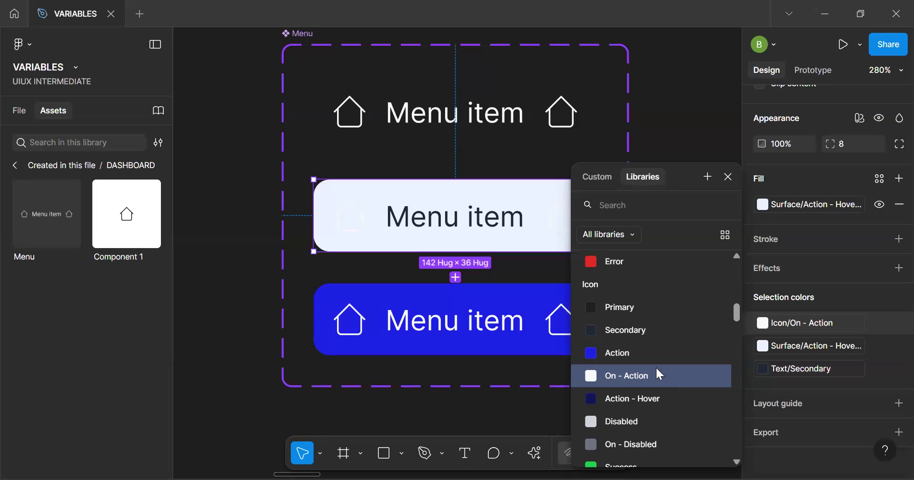
scroll(658, 369, "down", 2)
scroll(660, 374, "up", 1)
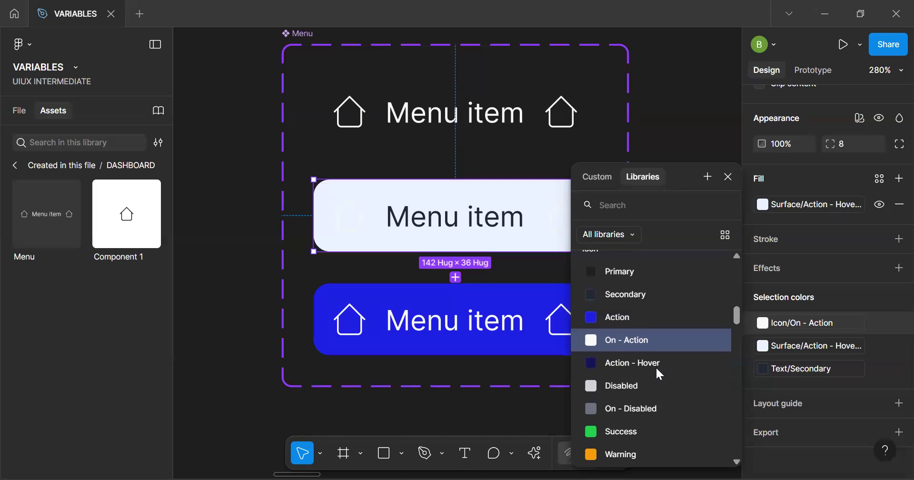
left_click(634, 296)
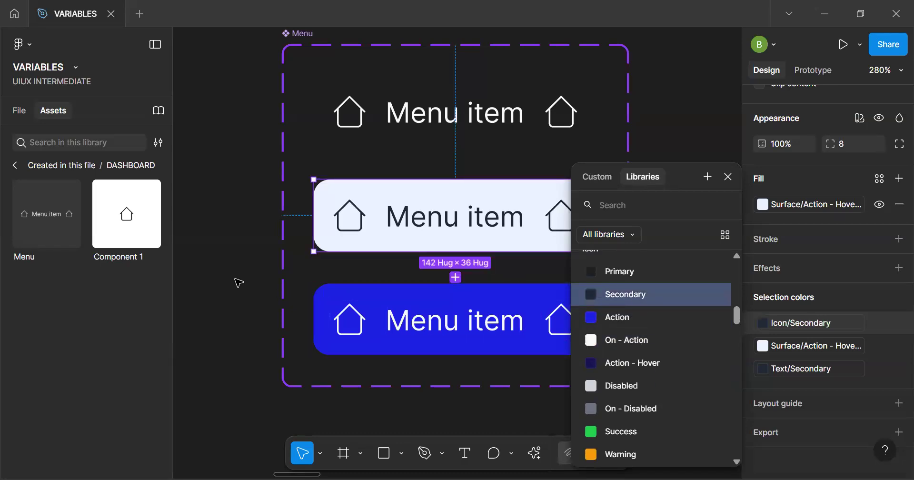
left_click(238, 282)
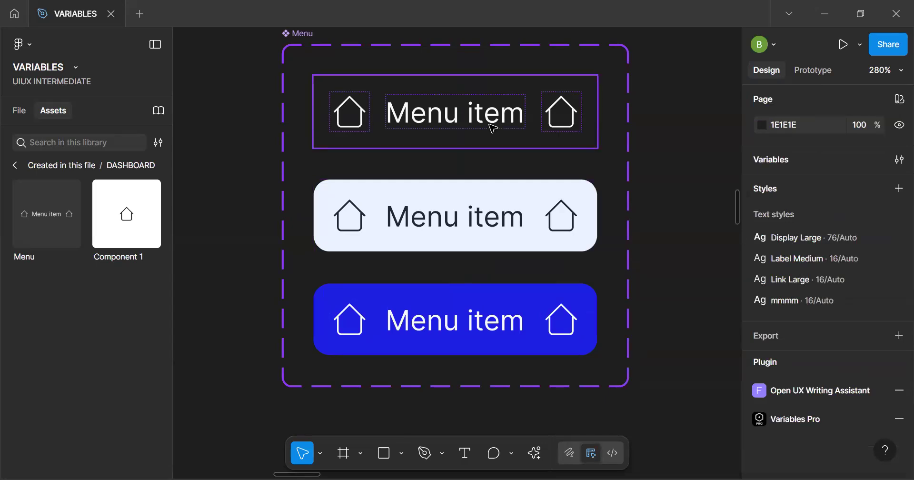
left_click(484, 145)
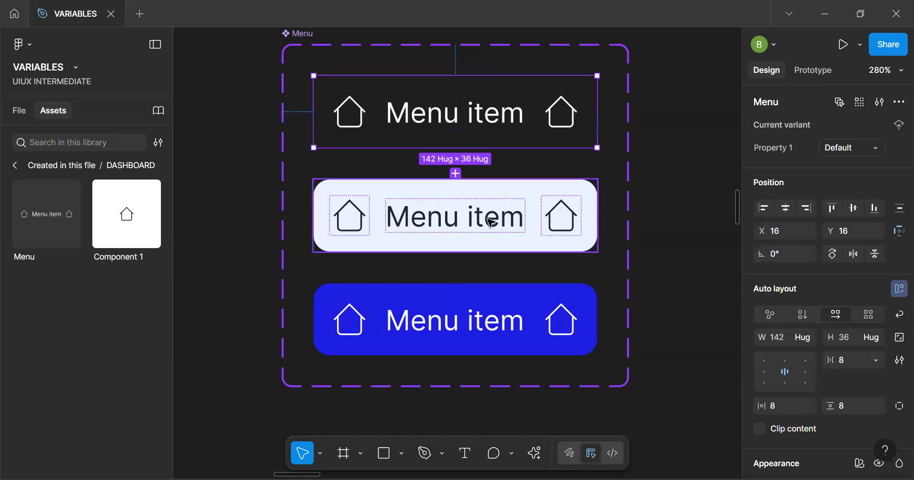
left_click(504, 243)
left_click(506, 330)
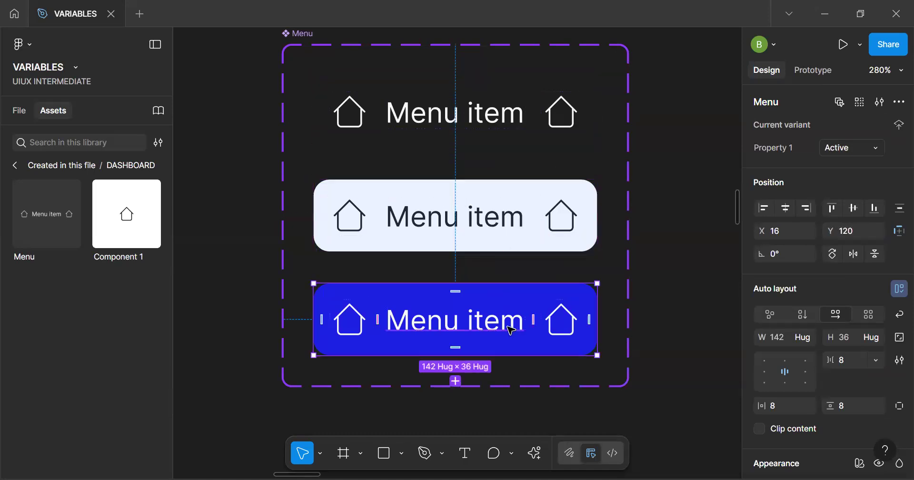
Place an instance of the Hover variant on the empty canvas beside the Menu component set
scroll(500, 305, "down", 5)
key("space")
left_click_drag(490, 259, 355, 173)
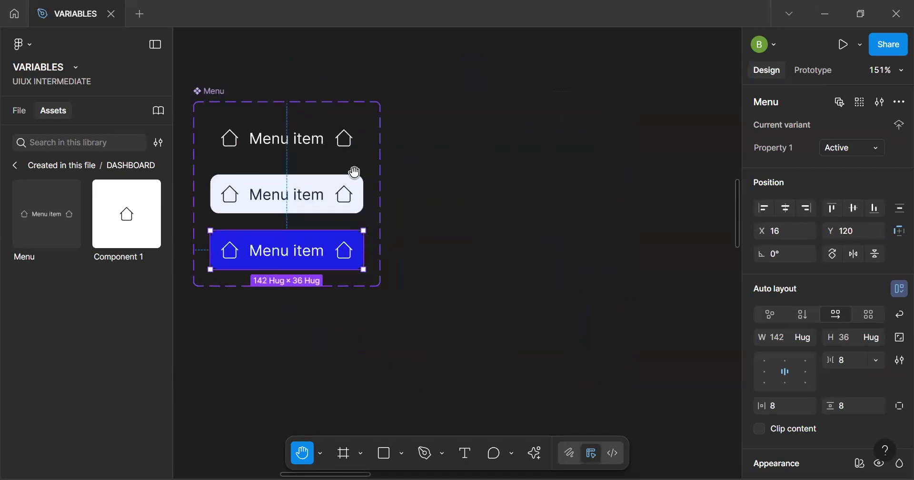
left_click_drag(310, 199, 583, 116)
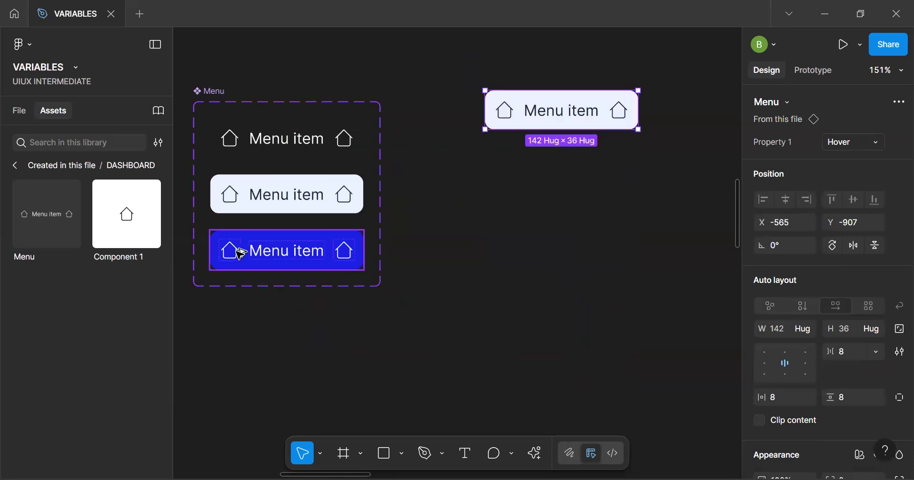
double_click(285, 252)
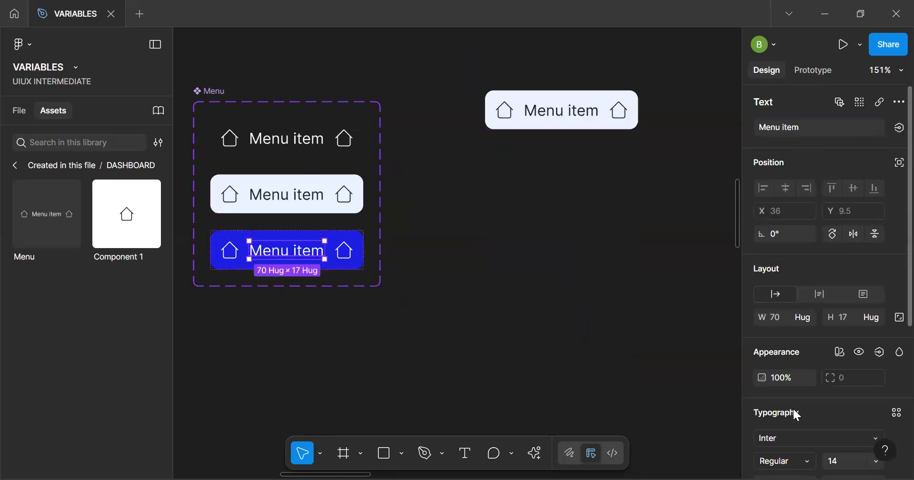
scroll(794, 414, "down", 4)
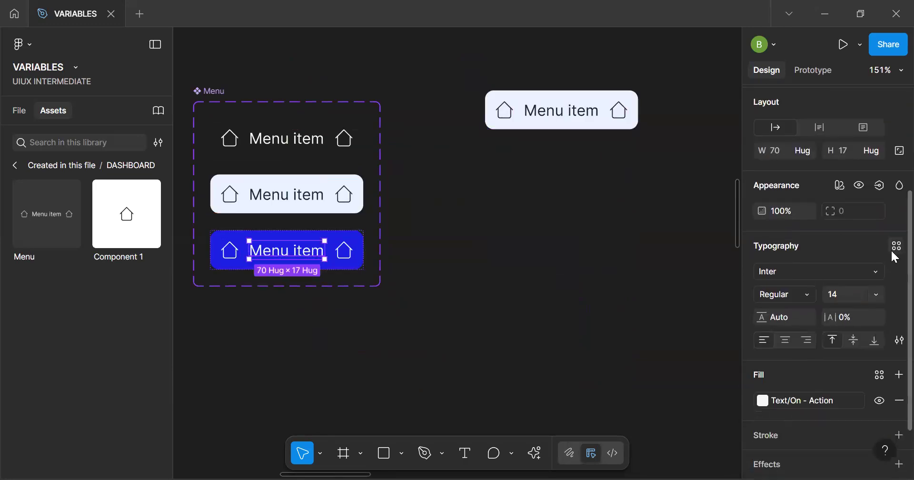
left_click(895, 248)
left_click(447, 293)
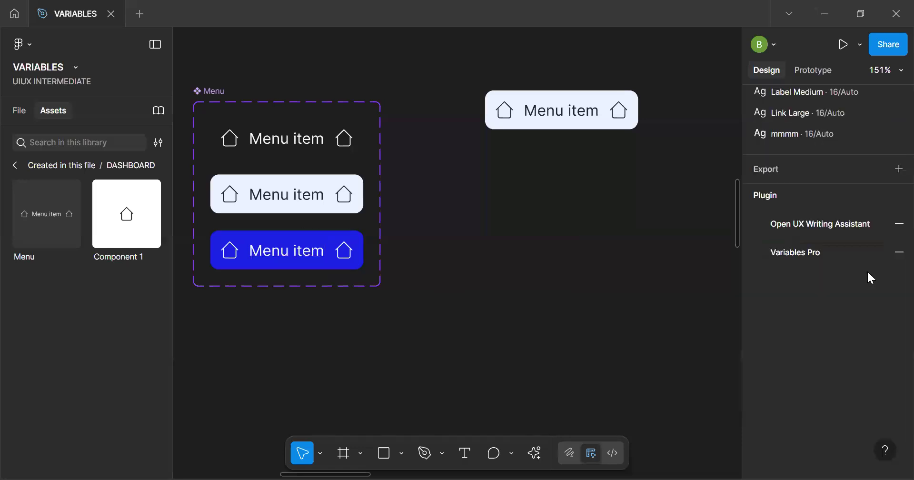
Start a new text style named Label Small from the Active variant's text and bind its font to the variable Typeface/Font body
left_click(340, 256)
left_click(317, 257)
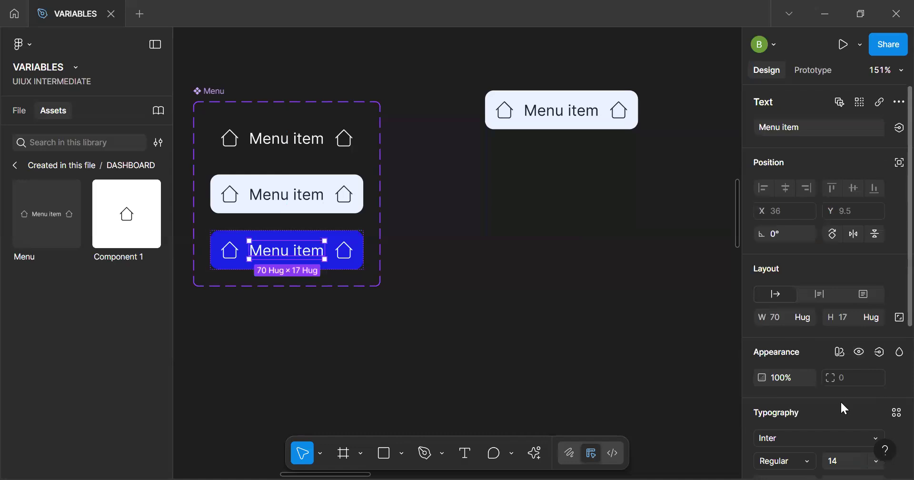
scroll(834, 402, "down", 5)
left_click(878, 231)
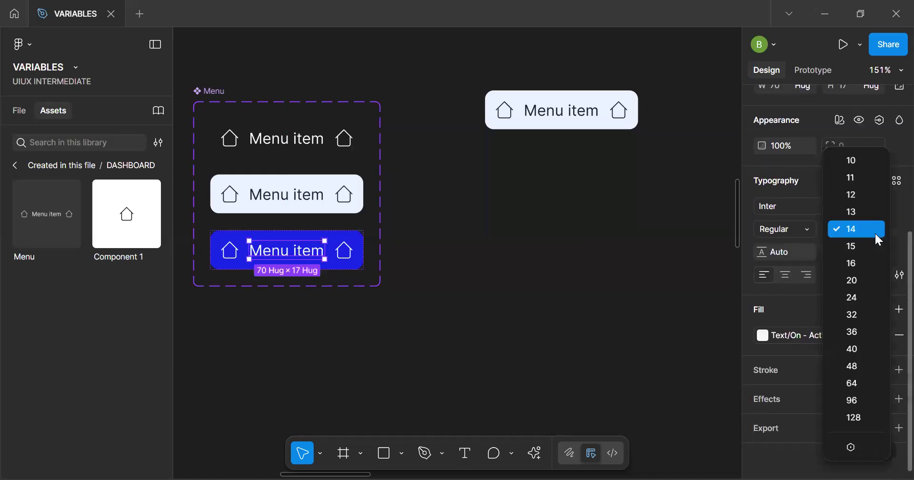
left_click(896, 182)
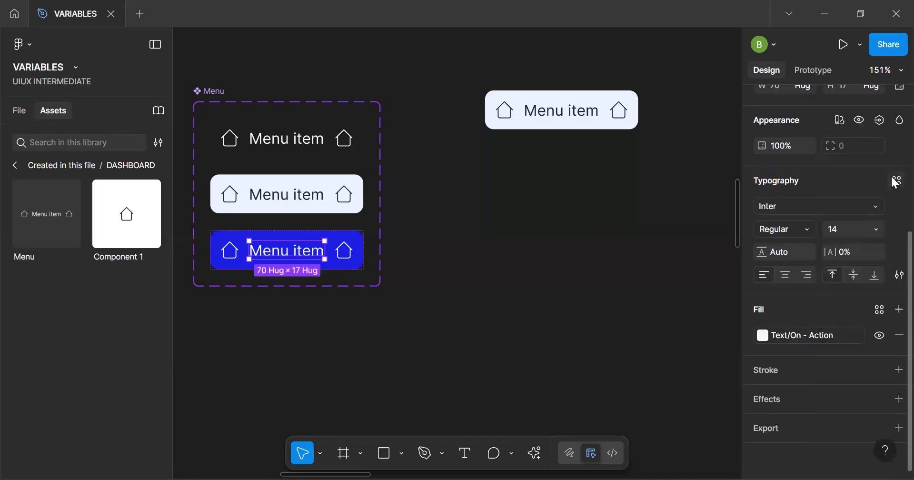
left_click(896, 182)
left_click(712, 181)
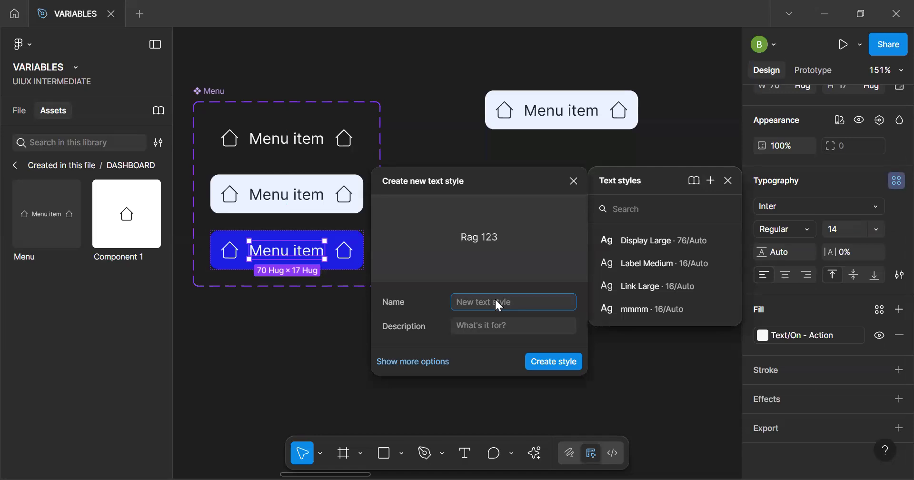
type("Label Small")
left_click(456, 371)
left_click(555, 369)
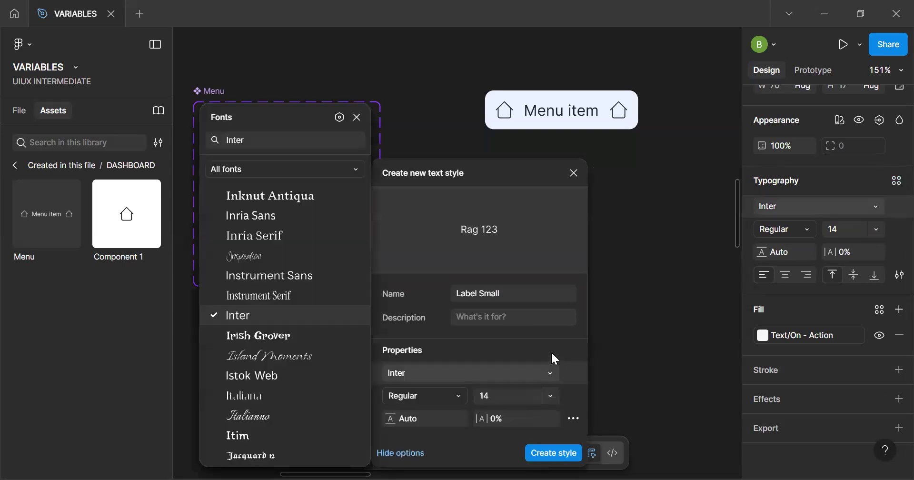
left_click(340, 117)
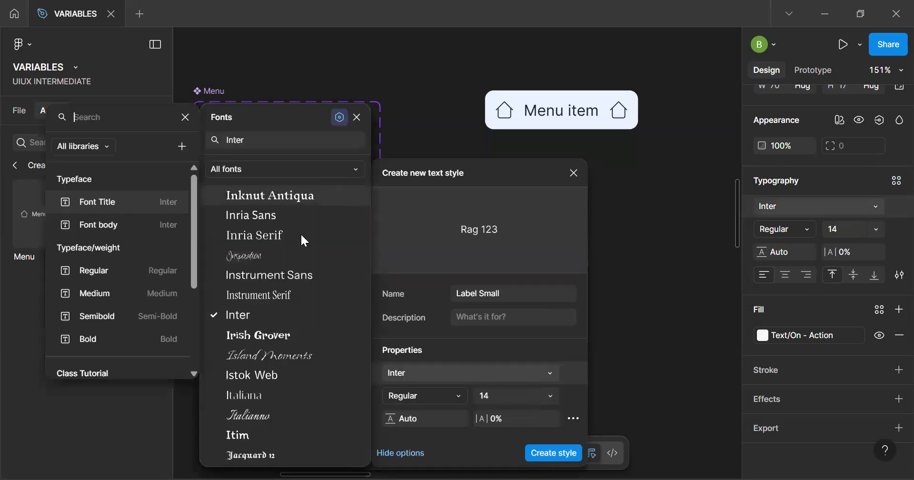
left_click(119, 225)
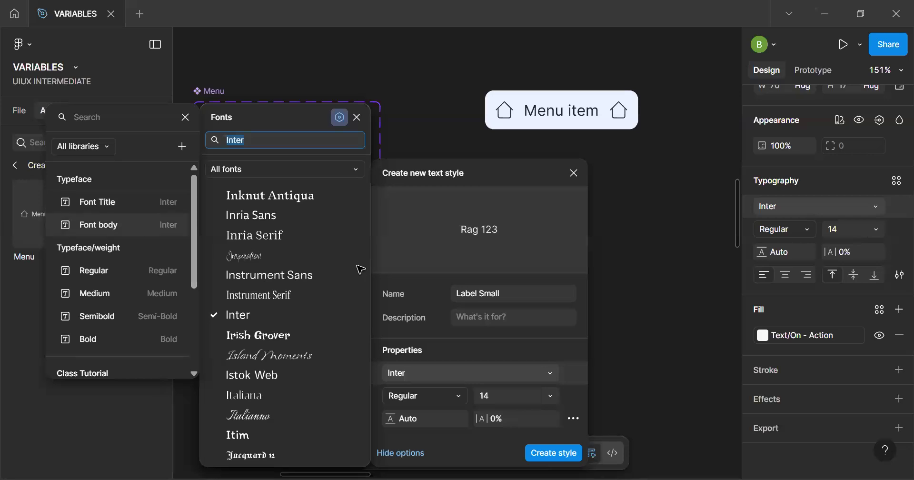
Bind the new style's weight to the variable Typeface/weight/Semibold and its font size to Font Scale/Label Small
left_click(457, 396)
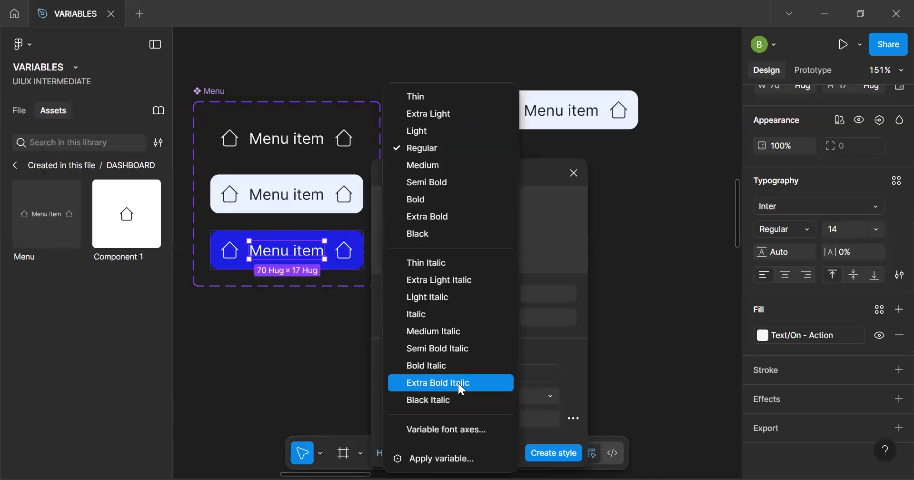
left_click(457, 459)
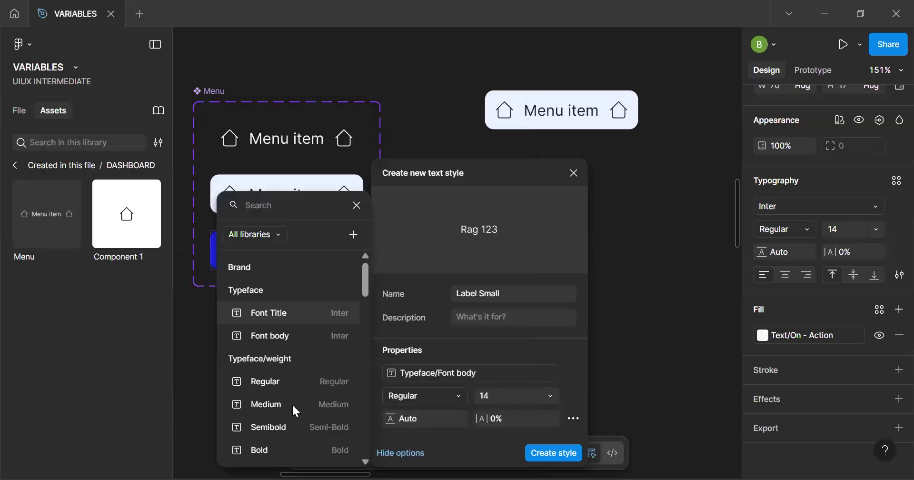
left_click(292, 379)
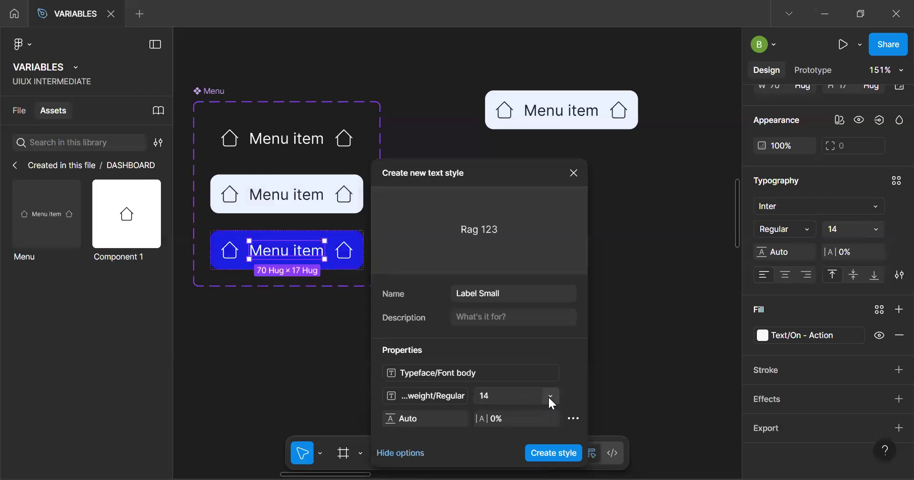
left_click(542, 397)
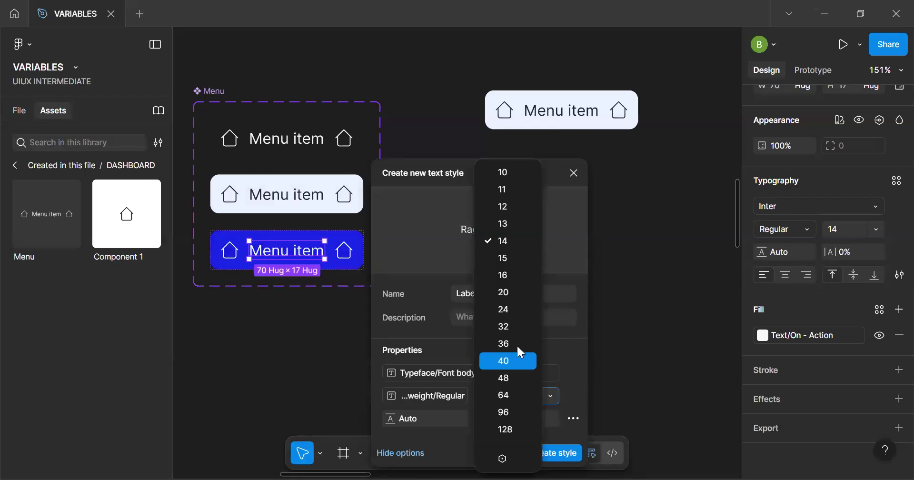
left_click(503, 459)
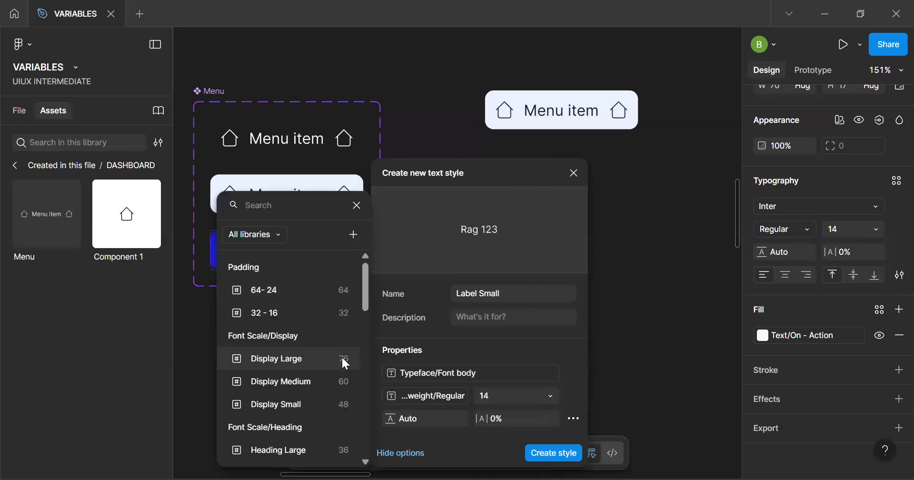
scroll(367, 283, "down", 6)
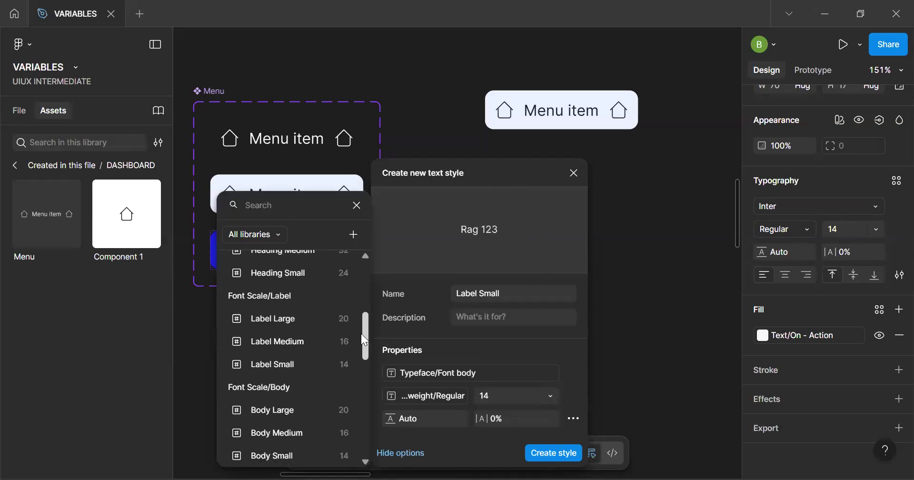
left_click(302, 365)
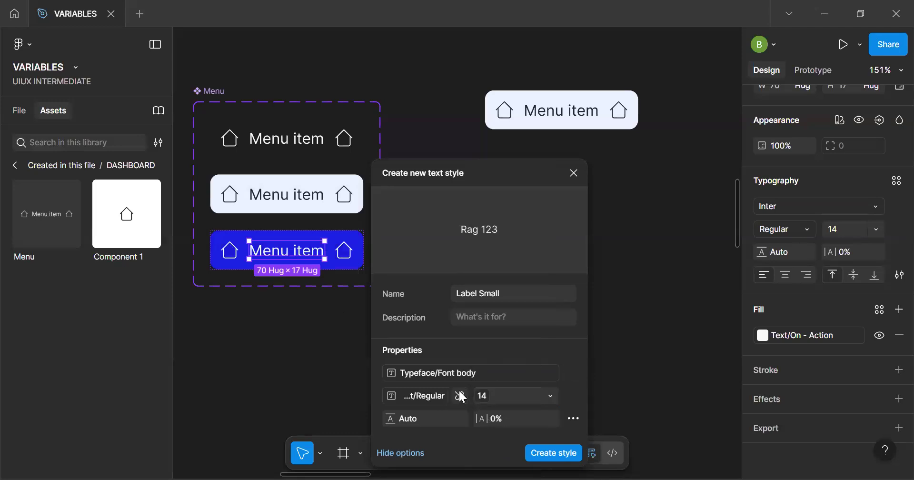
left_click(433, 395)
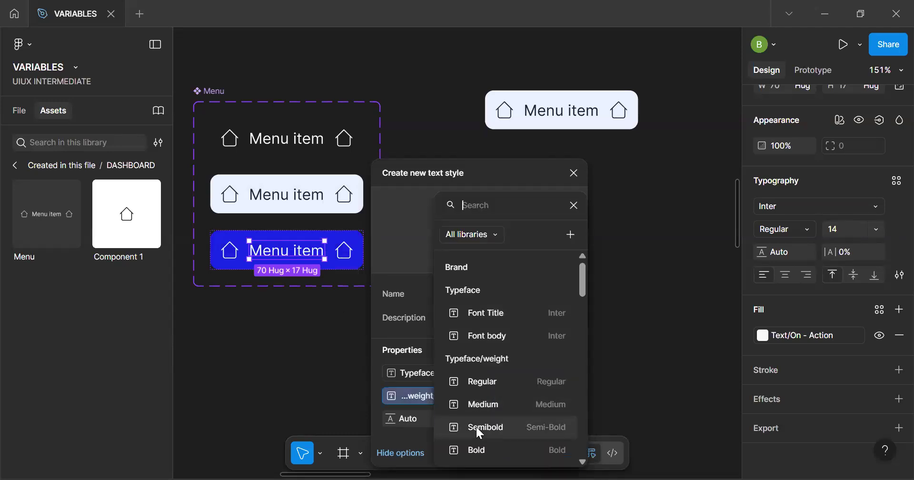
left_click(507, 424)
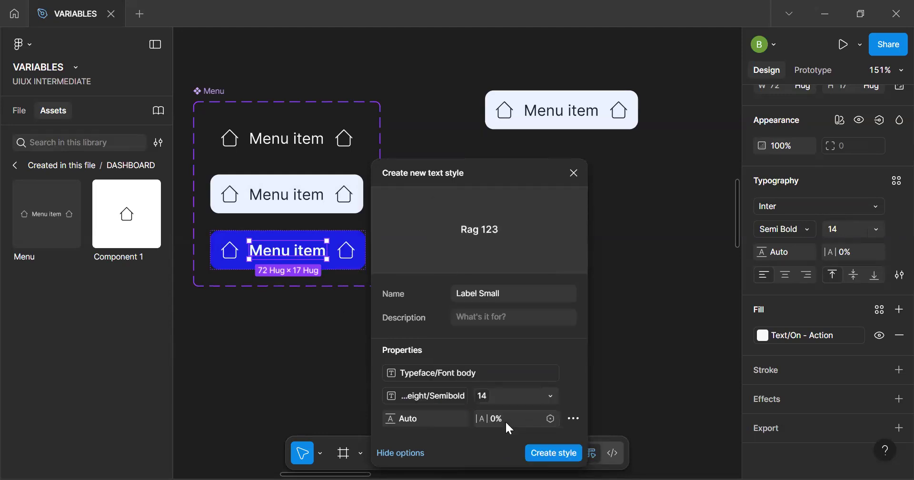
Create a new text style from the Hover variant's text
left_click(306, 203)
left_click(897, 180)
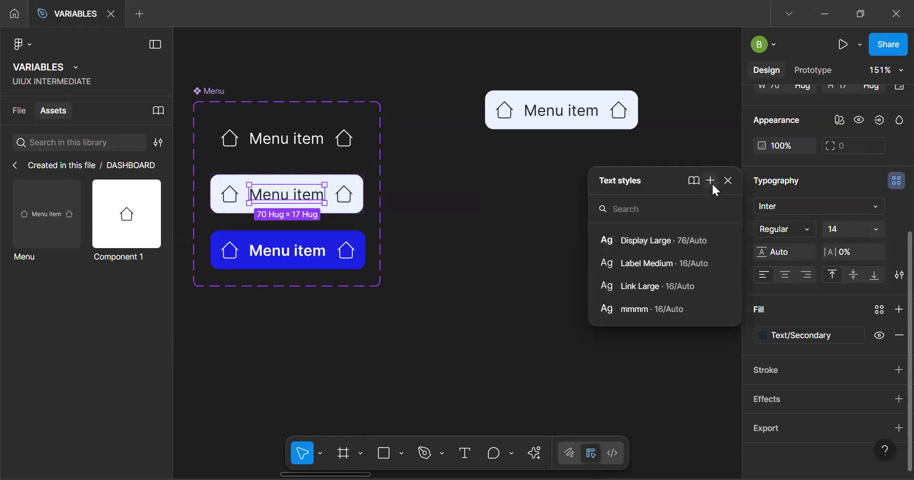
left_click(711, 181)
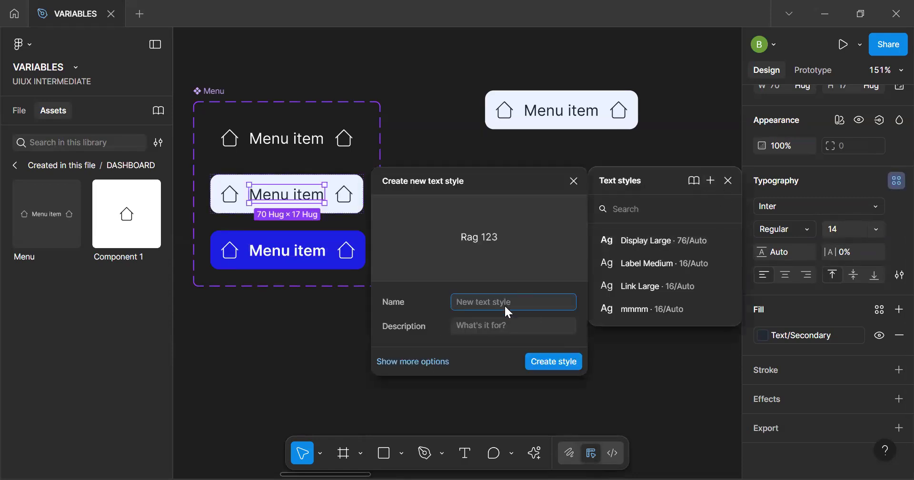
left_click(548, 363)
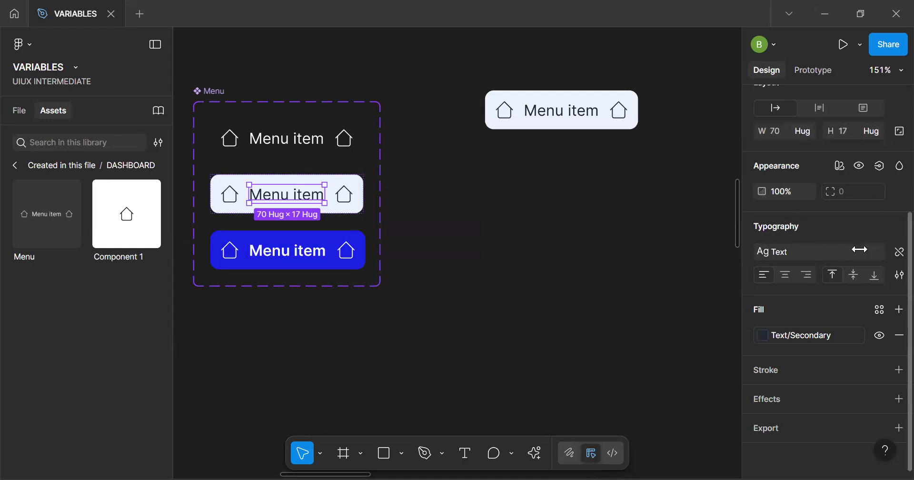
Open the Hover text's style for editing and rename it Label Small
left_click(874, 249)
left_click(725, 406)
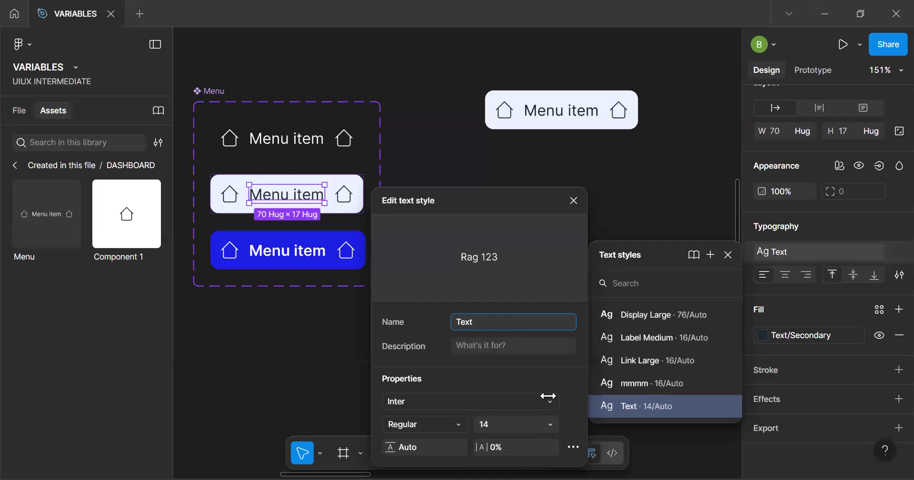
key("ctrl+a")
type("Label Small")
Bind the Label Small style's font to the variable Typeface/Font body and its weight to Typeface/weight/Regular
left_click(408, 401)
left_click(339, 117)
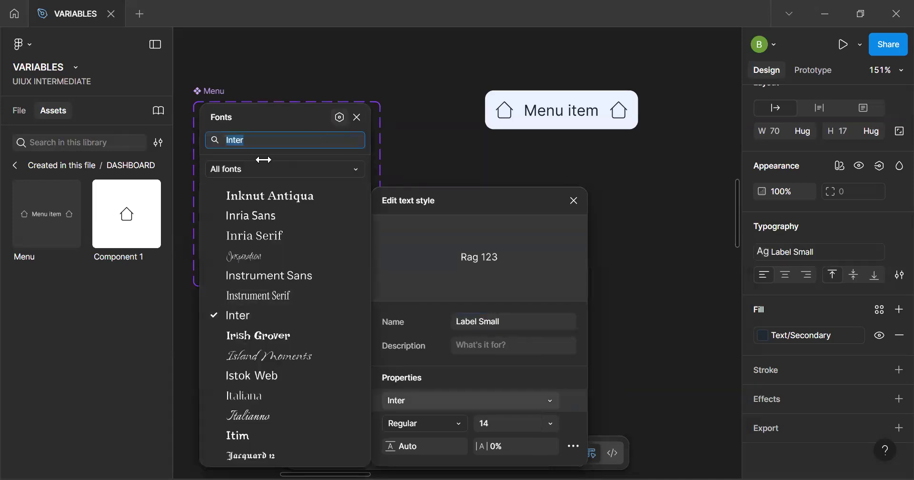
left_click(98, 225)
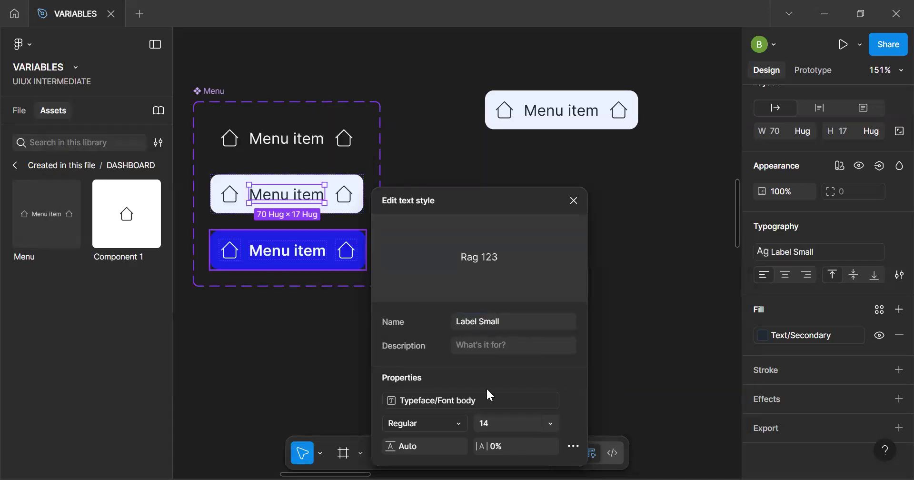
left_click(457, 422)
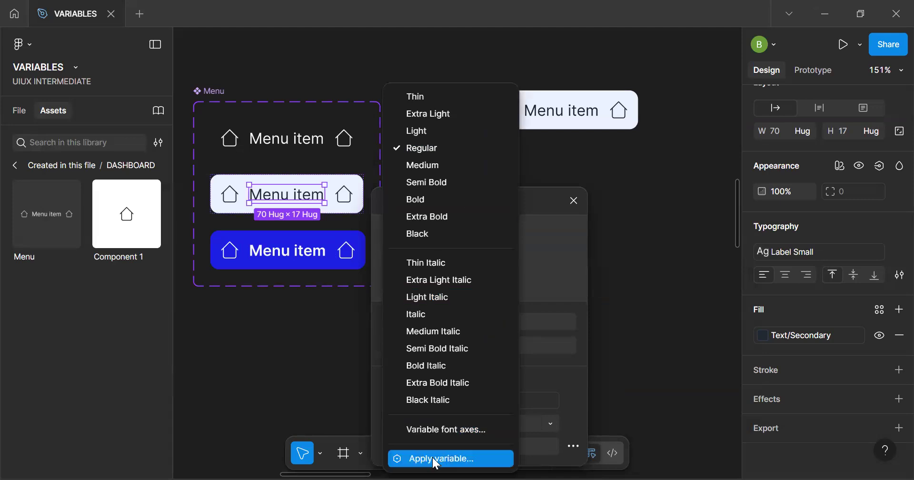
left_click(299, 374)
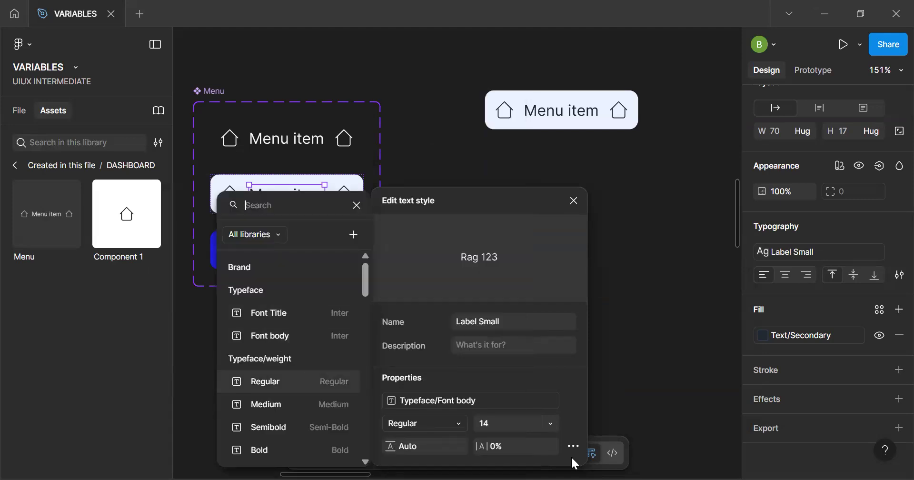
Bind the Label Small style's font size to the variable Font Scale/Label Small
left_click(553, 423)
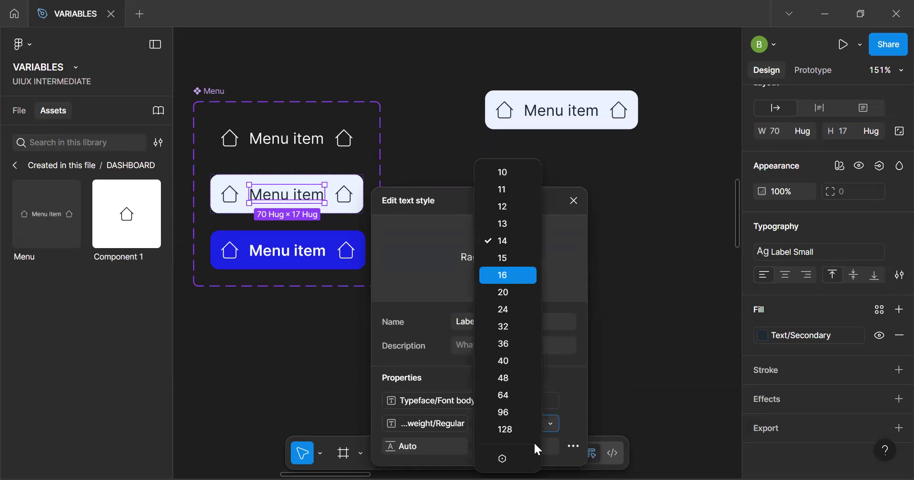
left_click(516, 460)
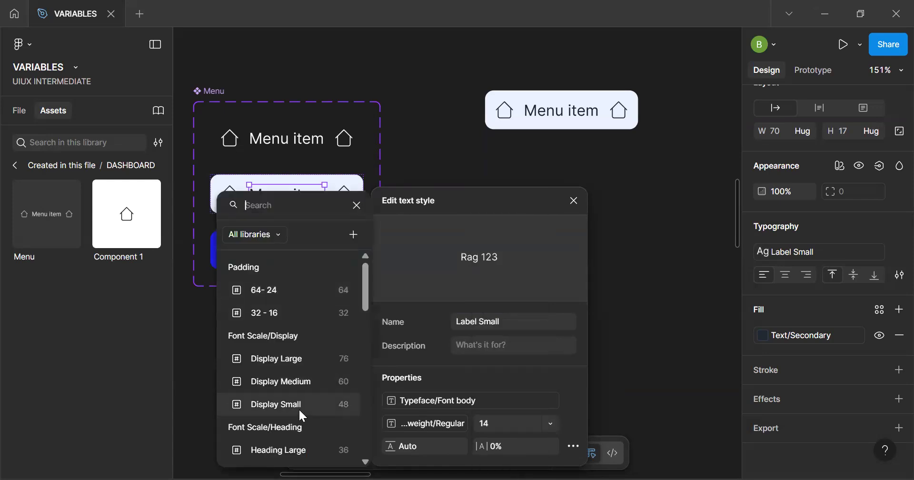
scroll(298, 402, "down", 8)
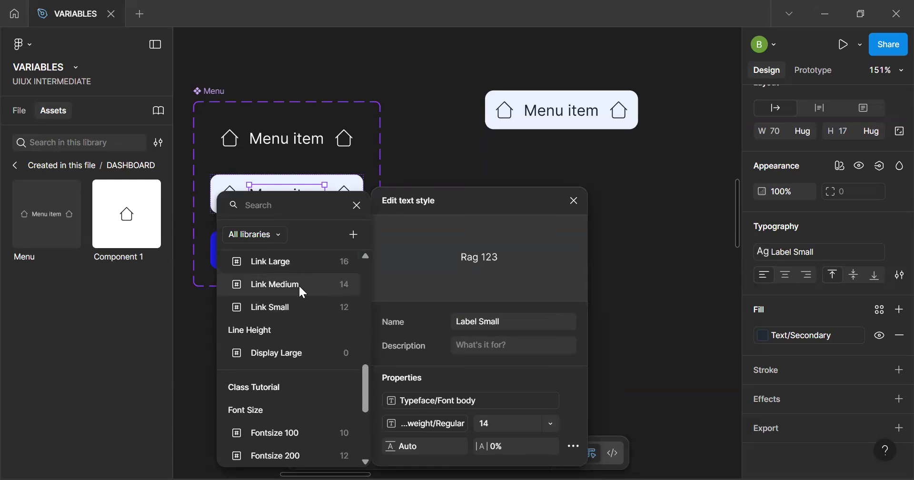
scroll(299, 285, "up", 4)
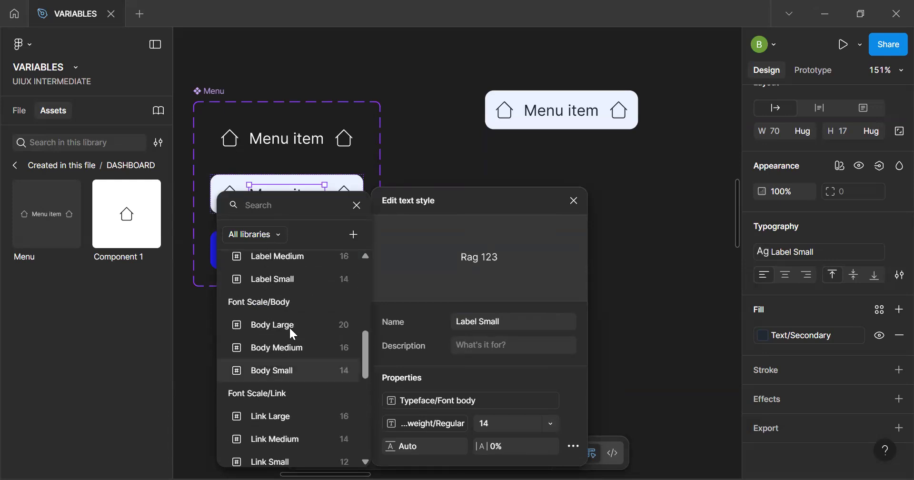
left_click(296, 278)
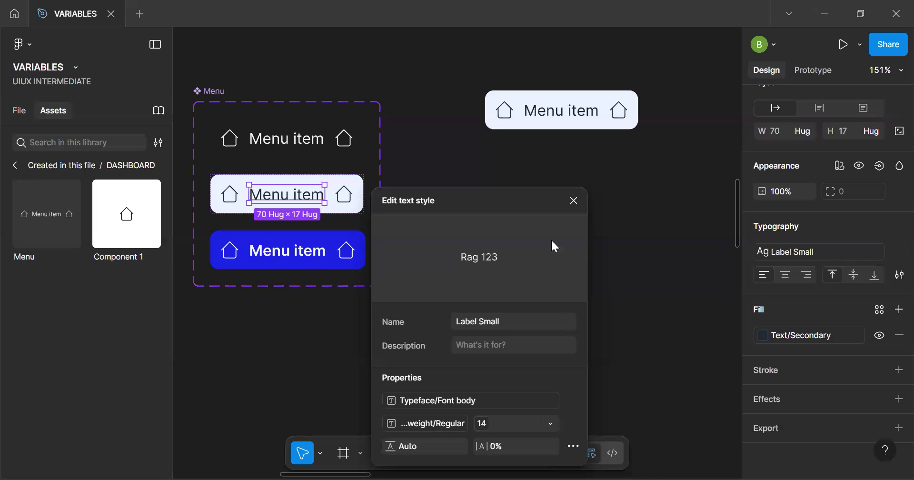
Apply the Label Small text style to the Default variant's text
left_click(308, 142)
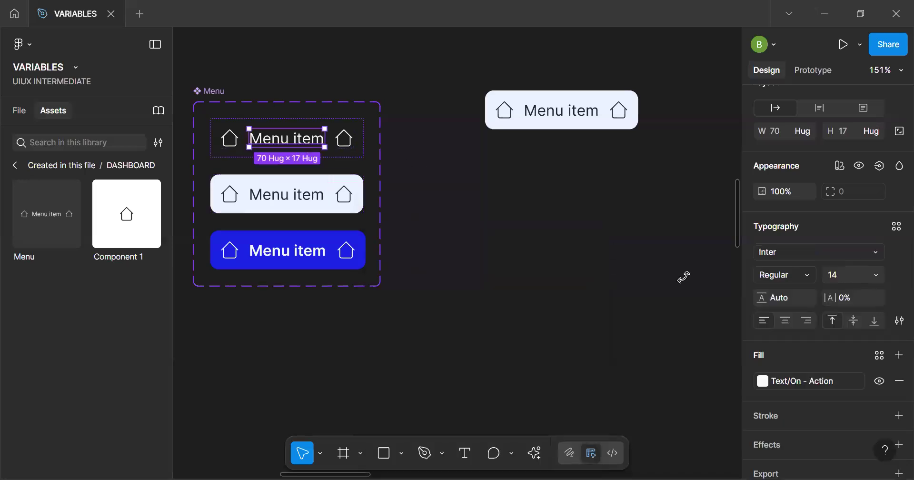
left_click(897, 226)
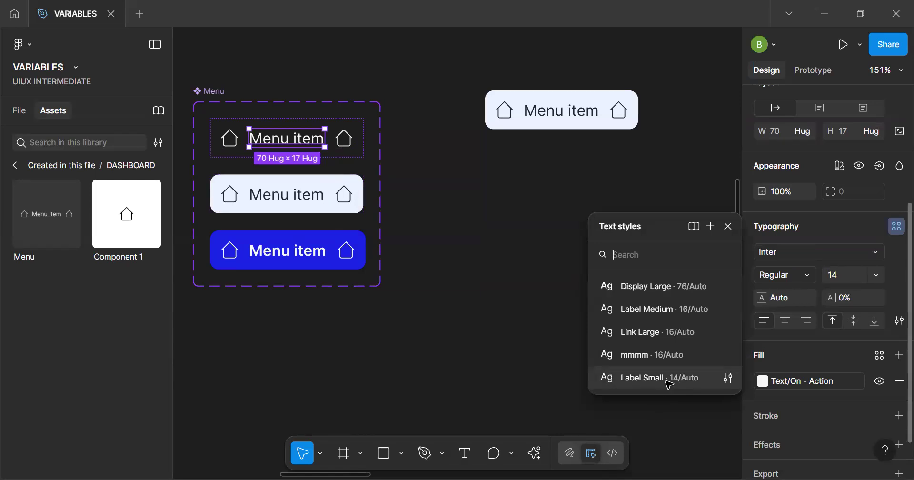
left_click(666, 380)
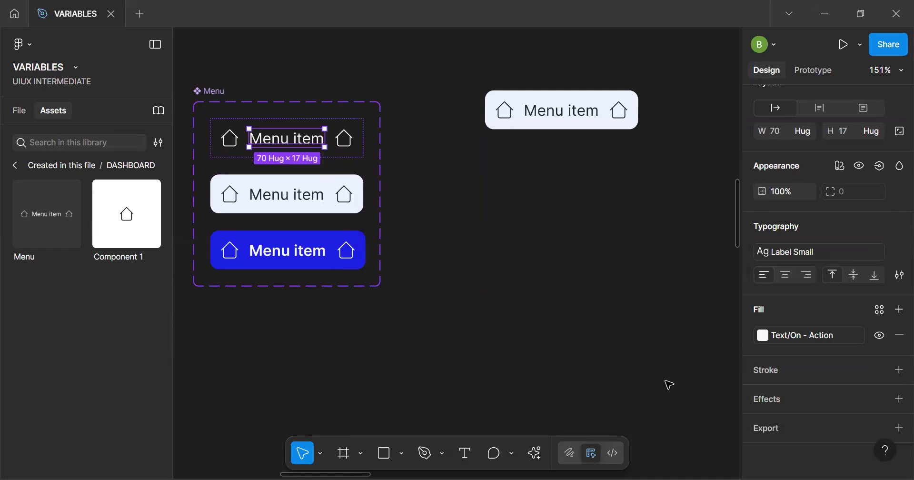
Review the properties of the Label Small text style
left_click(614, 280)
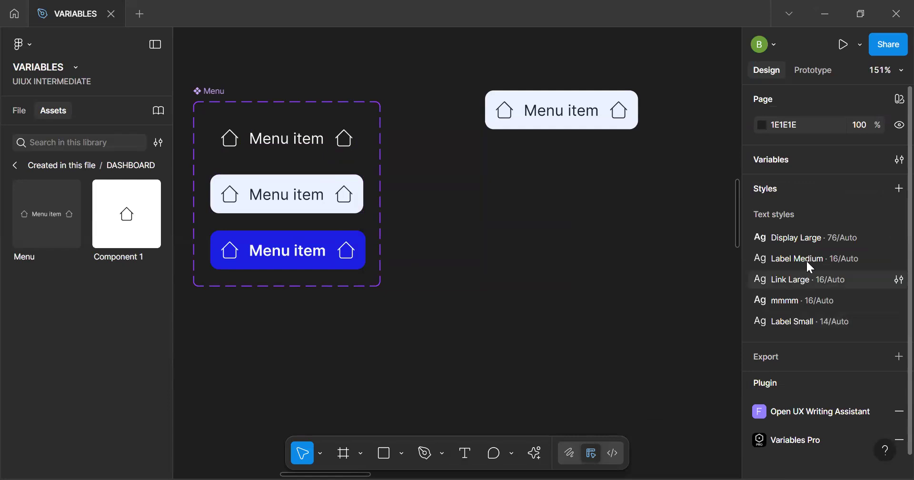
left_click(898, 324)
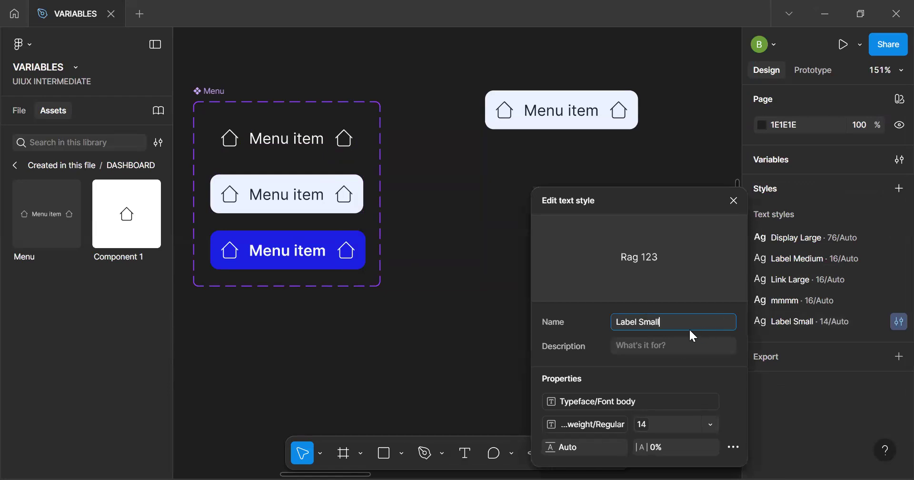
left_click(734, 201)
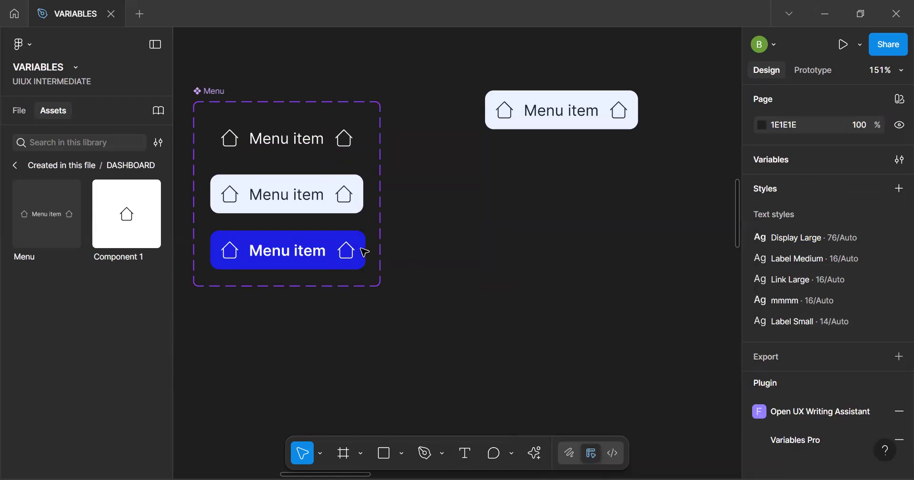
Create an instance swap property named RIcon for the right-hand icons of all three Menu variants
left_click(537, 113)
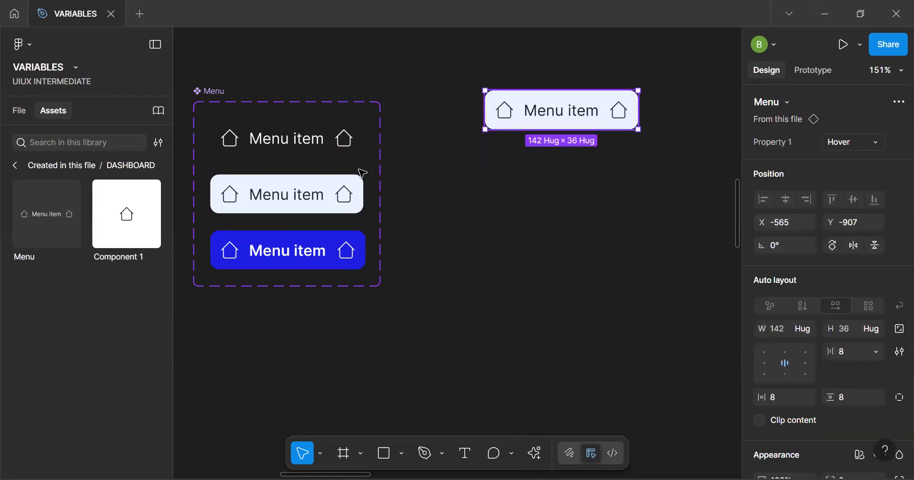
left_click(345, 139, "ctrl")
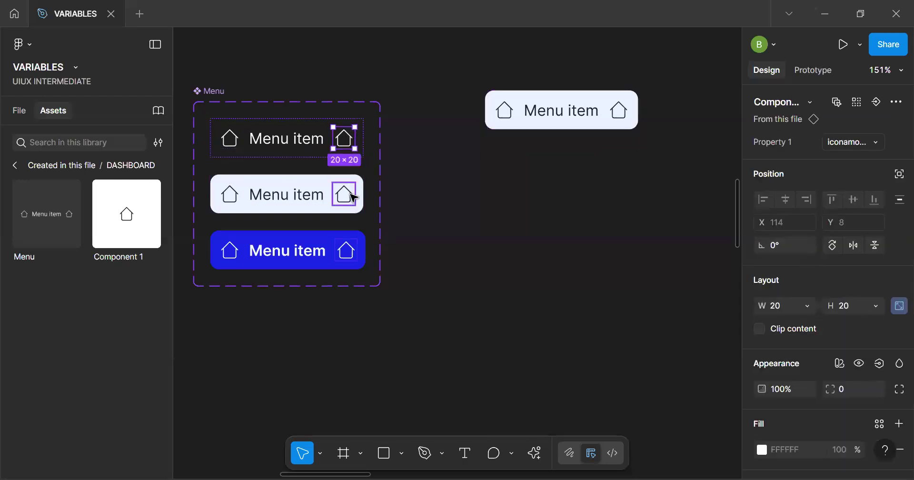
left_click(344, 193, "shift")
left_click(346, 250, "shift")
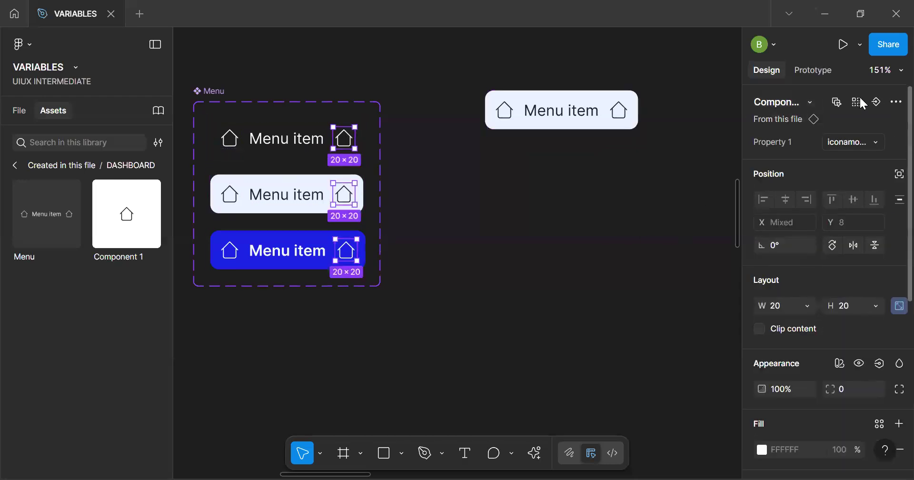
left_click(877, 101)
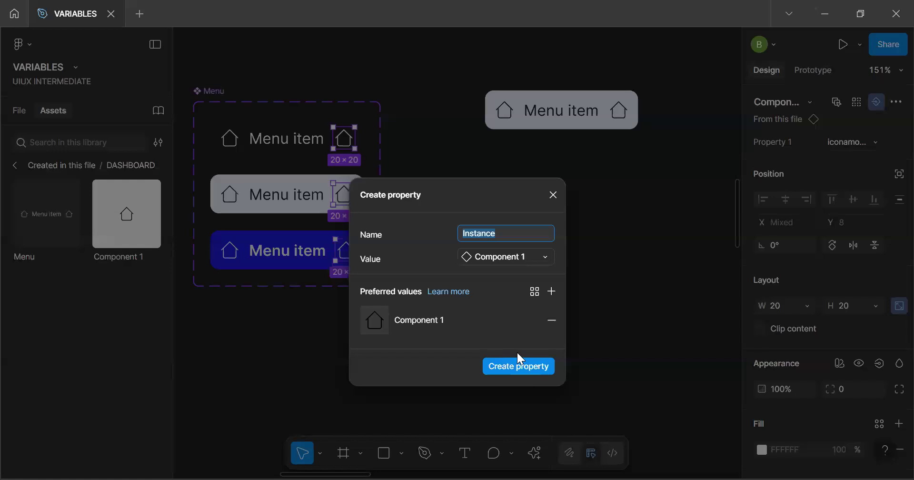
type("RIcon")
key("Return")
Create an instance swap property named LIcon for the left-hand icons of all three Menu variants
left_click(230, 138)
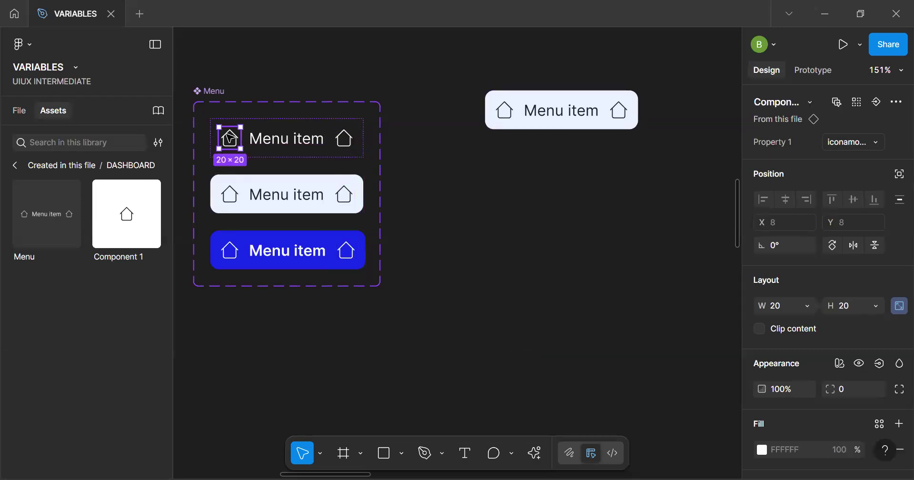
scroll(495, 222, "up", 3)
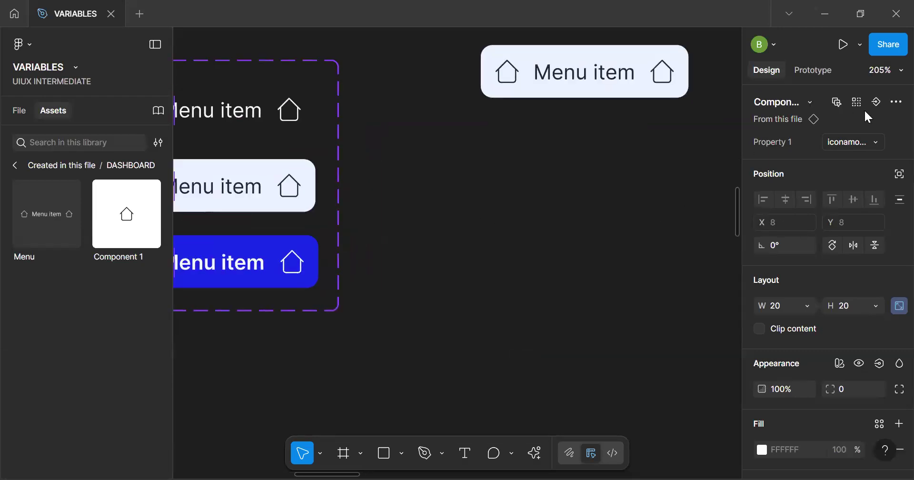
left_click(896, 102)
left_click(878, 102)
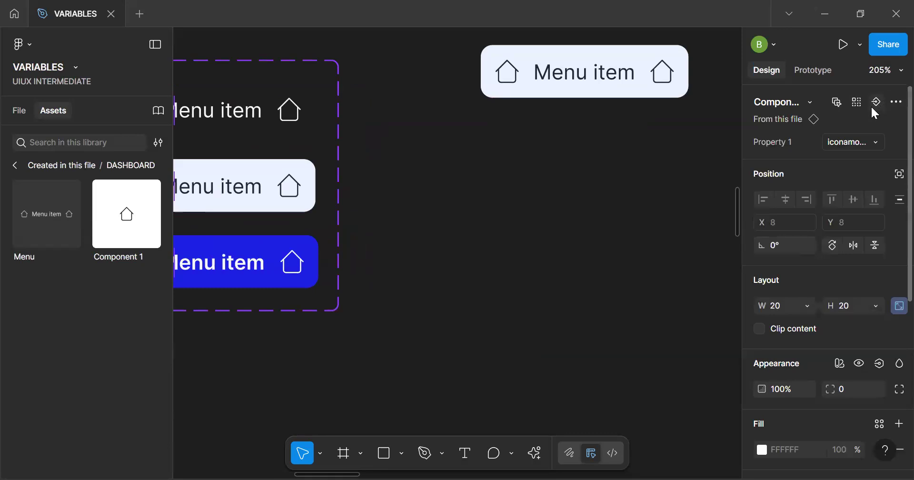
left_click(871, 104)
key("Return")
type("LIcon")
key("Return")
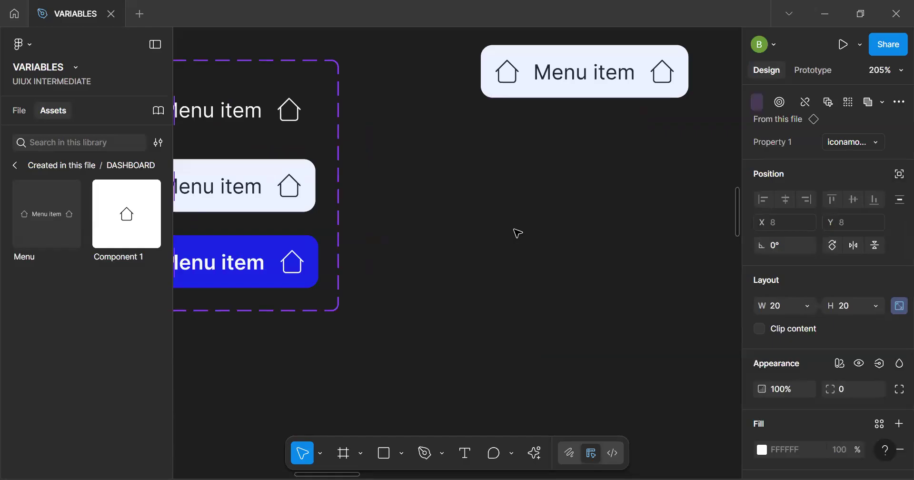
Select the Menu item text layers in all three Menu variants together
scroll(466, 280, "down", 5)
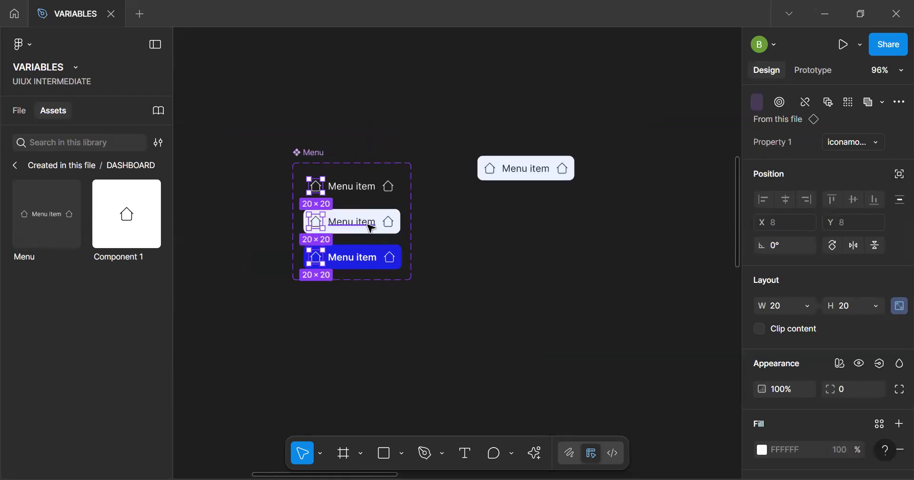
left_click(366, 191)
left_click(370, 235, "shift")
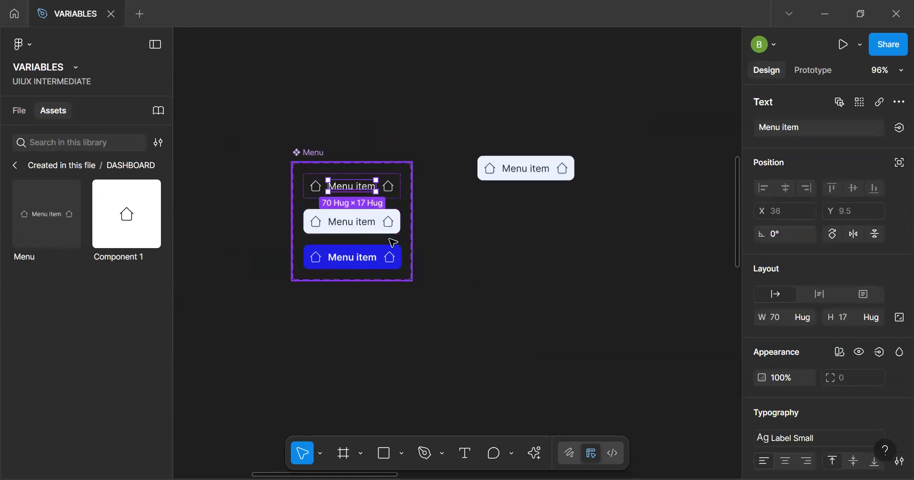
left_click(353, 257, "shift")
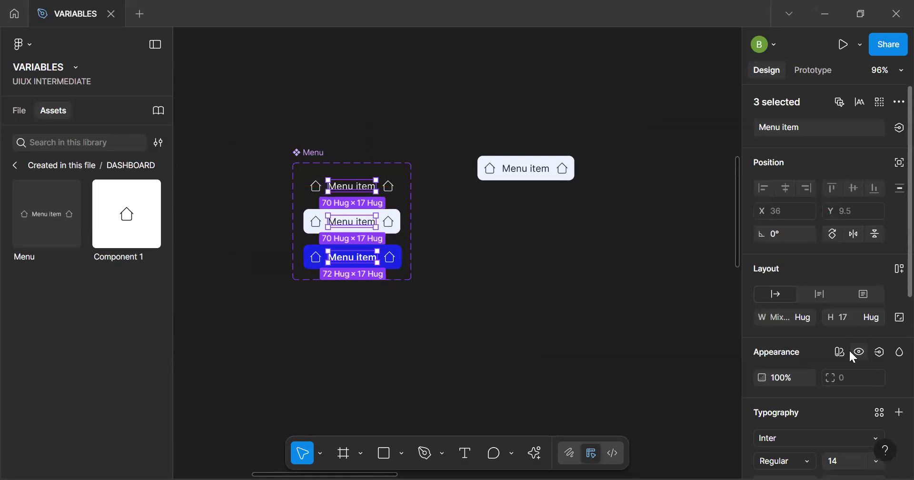
left_click(897, 128)
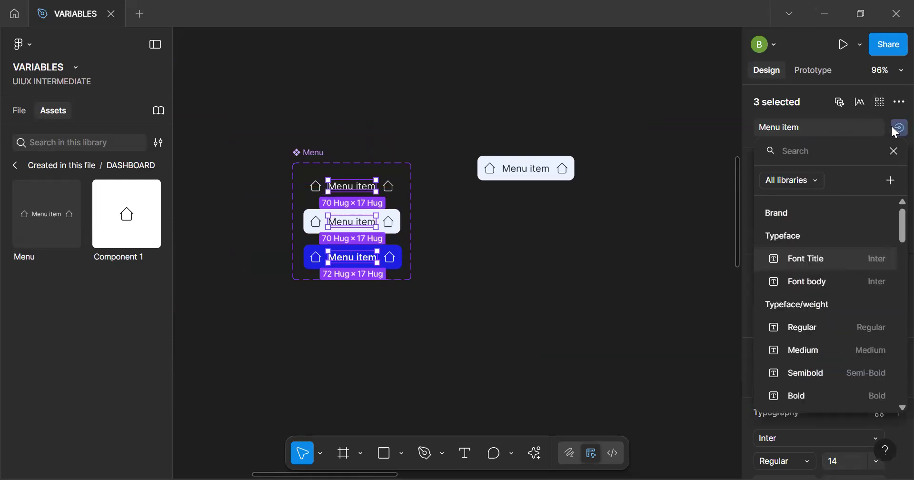
left_click(894, 151)
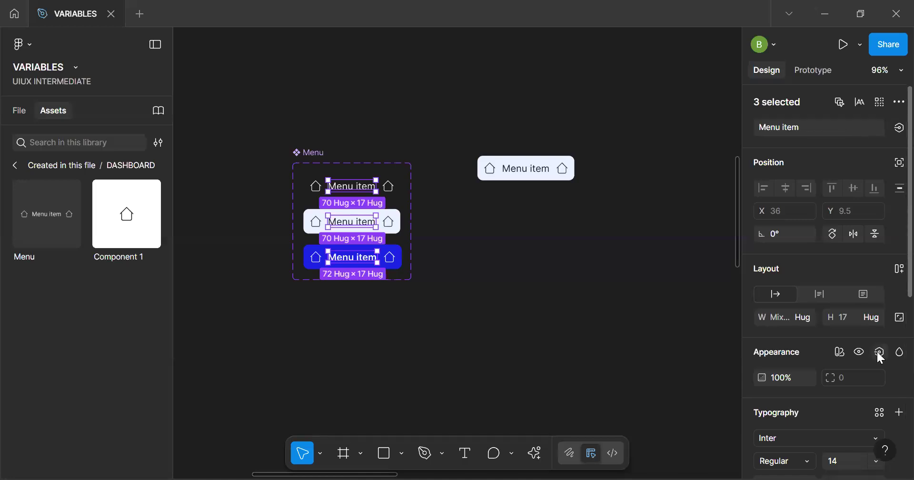
left_click(896, 129)
left_click(896, 131)
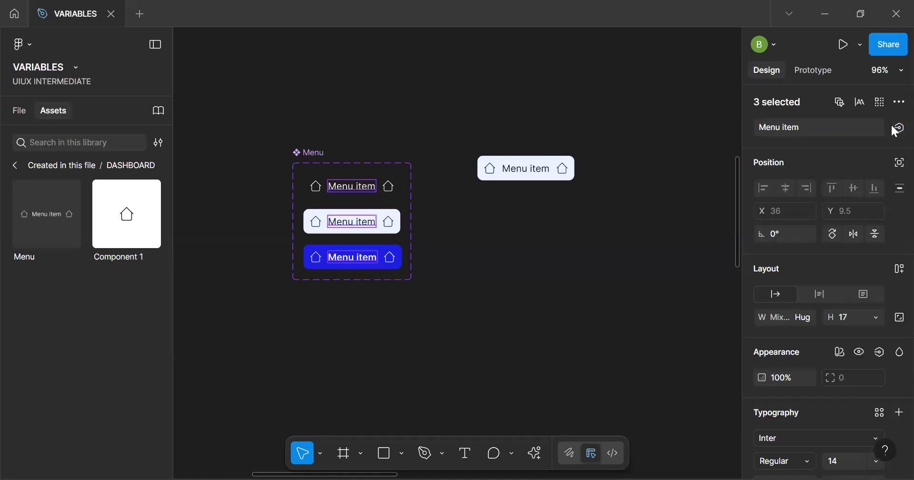
left_click(895, 130)
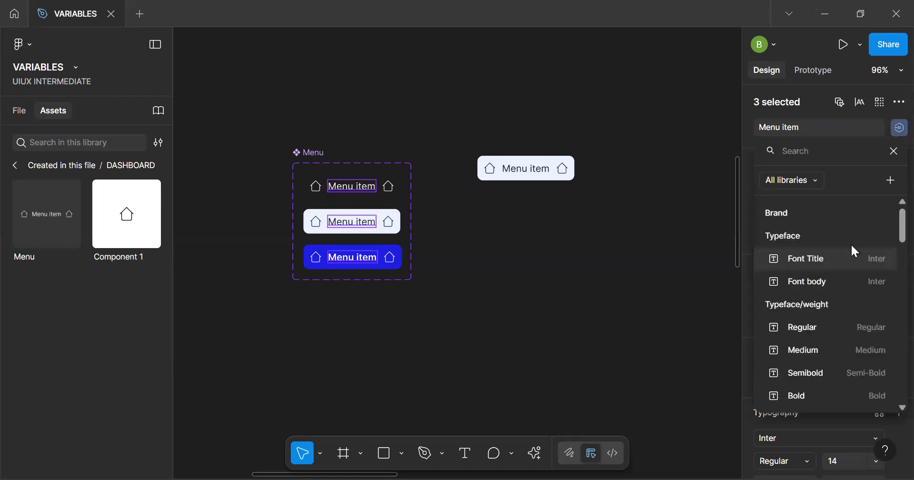
left_click(894, 134)
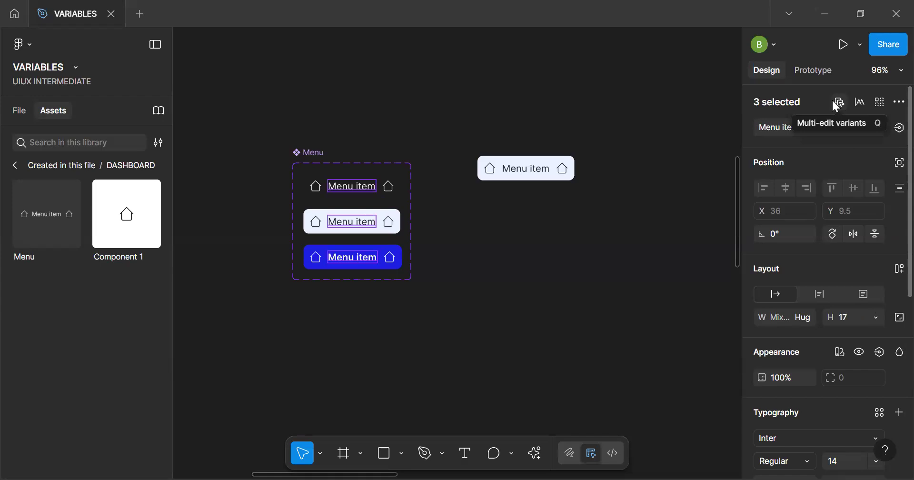
left_click(880, 354)
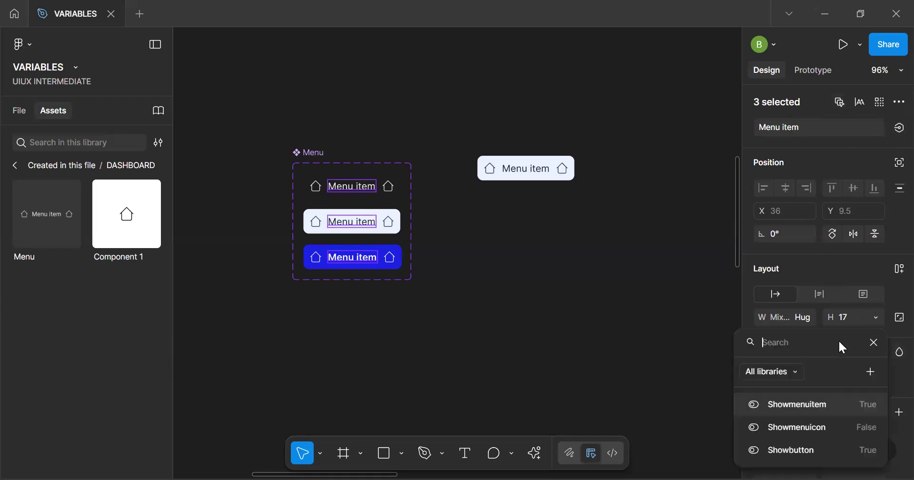
left_click(875, 344)
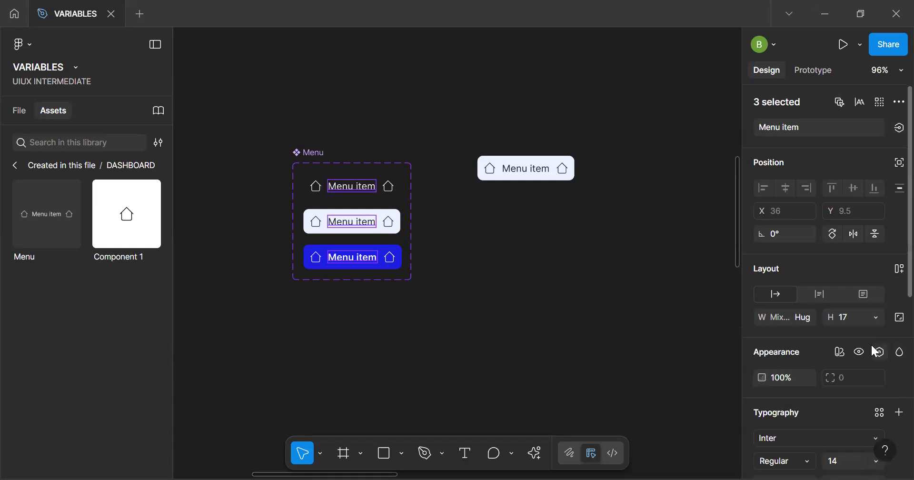
Create a text property named Label with the value Menu item for the selected variant texts
left_click(899, 128)
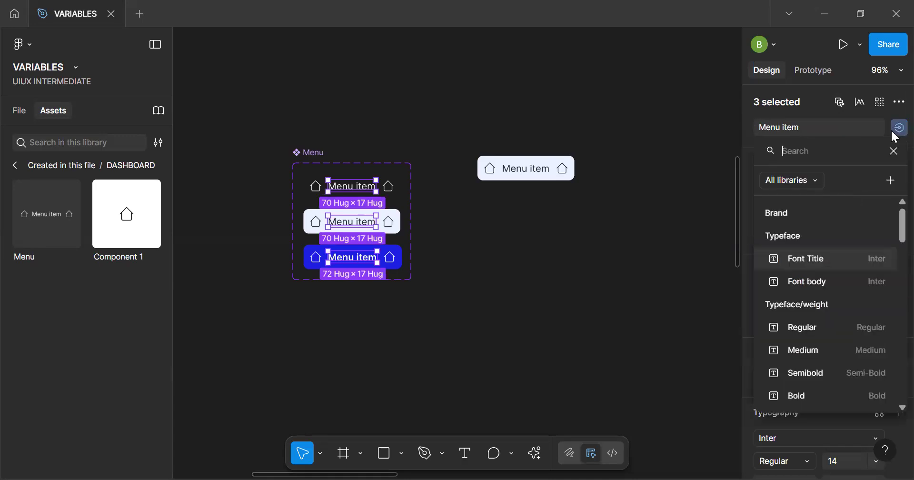
left_click(891, 180)
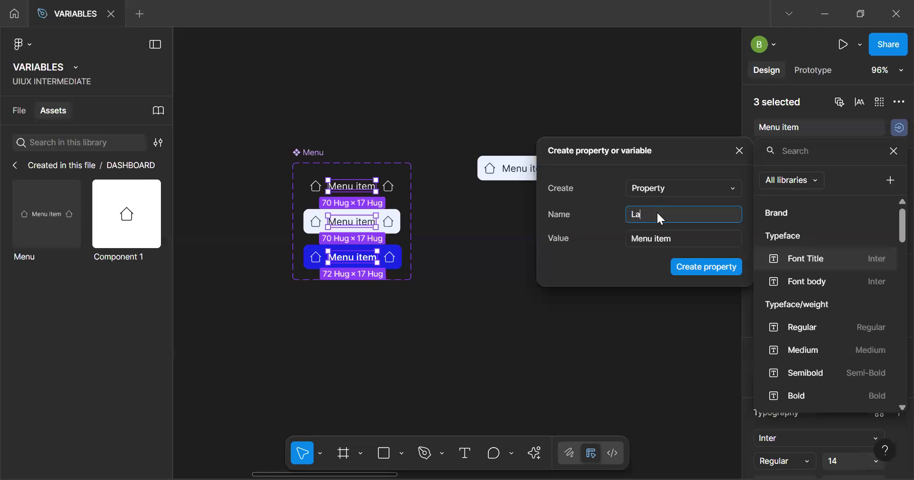
type("Label")
left_click(713, 268)
key("Escape")
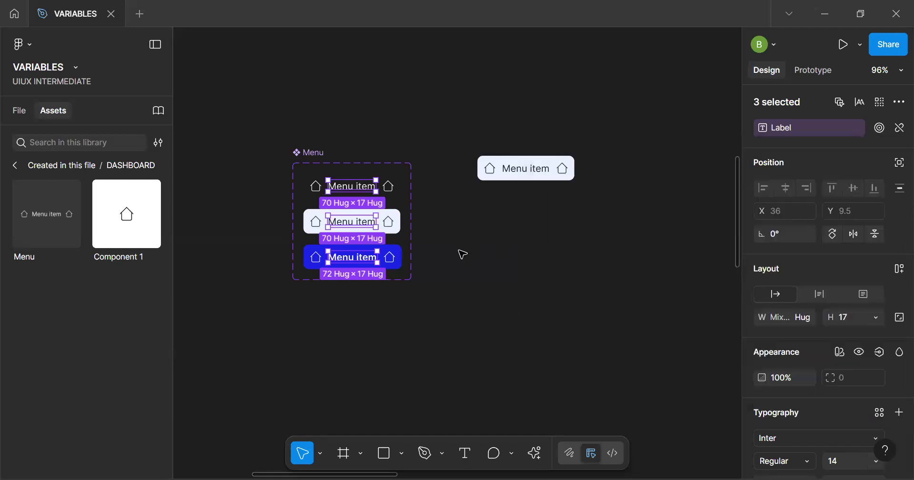
left_click(506, 258)
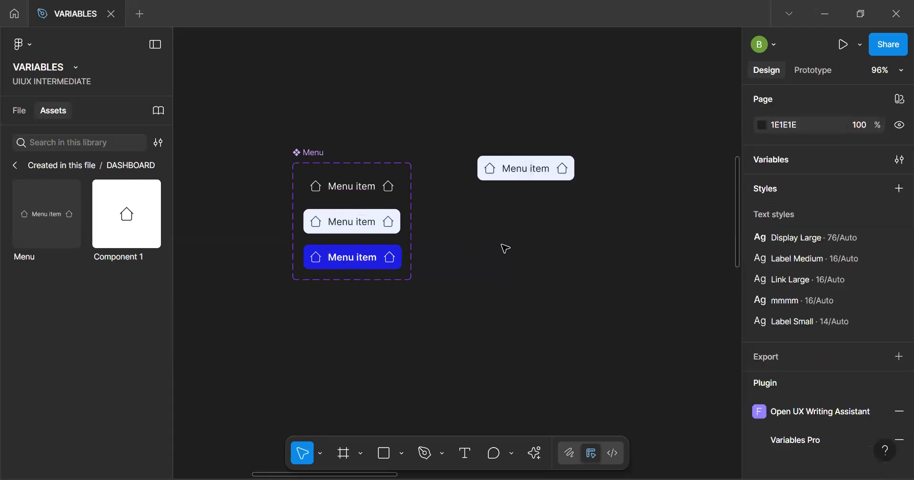
Wrap the separate Menu instance in an auto layout frame and duplicate it inside to make six menu items
left_click(510, 162)
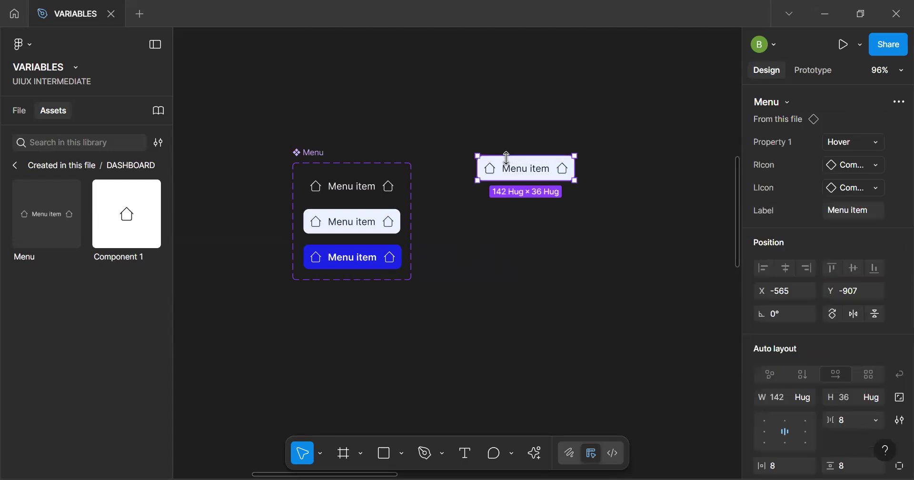
key("shift+a")
left_click(524, 167)
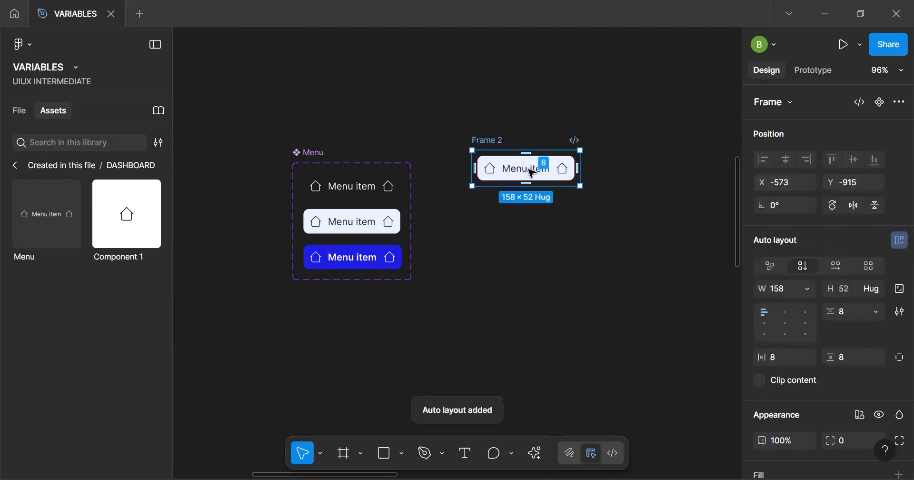
key("ctrl+d")
key("ctrl+d")
key("ctrl+d")
key("ctrl+d")
key("ctrl+d")
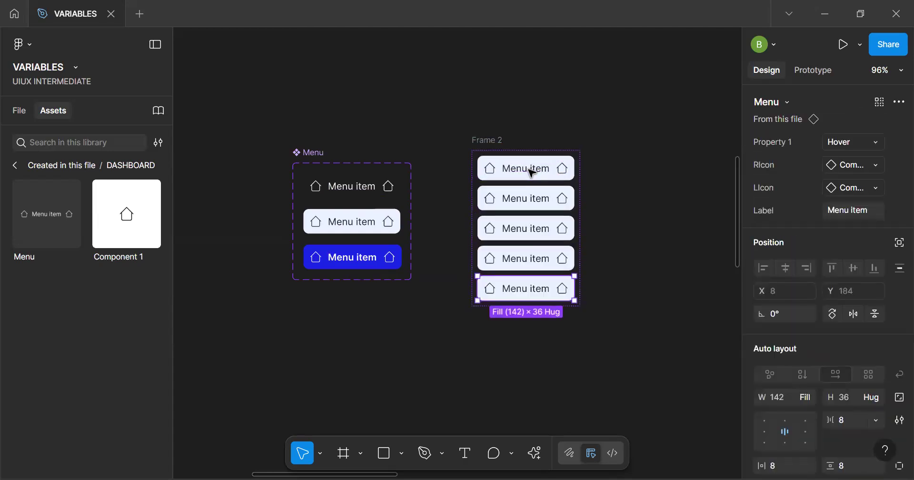
left_click(598, 225)
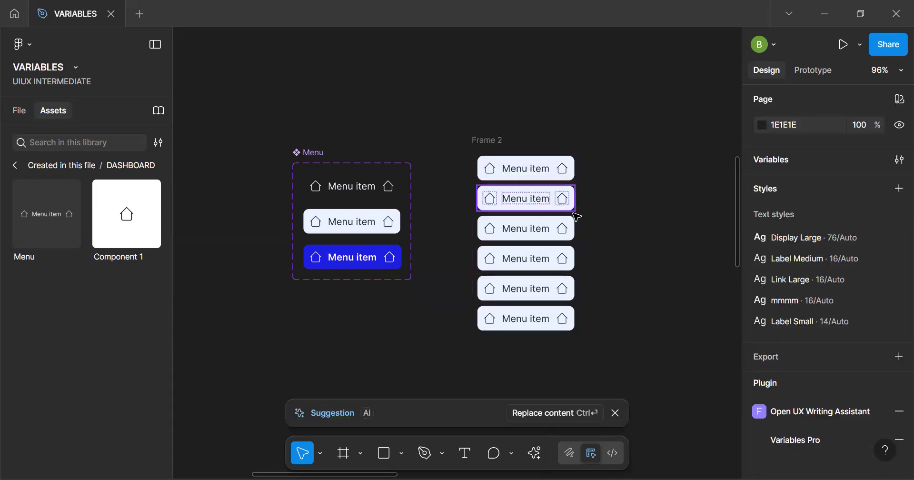
Apply the AI suggestion to replace the duplicated items' content, and move the frame up, closer to the Menu component set
key("ctrl+Return")
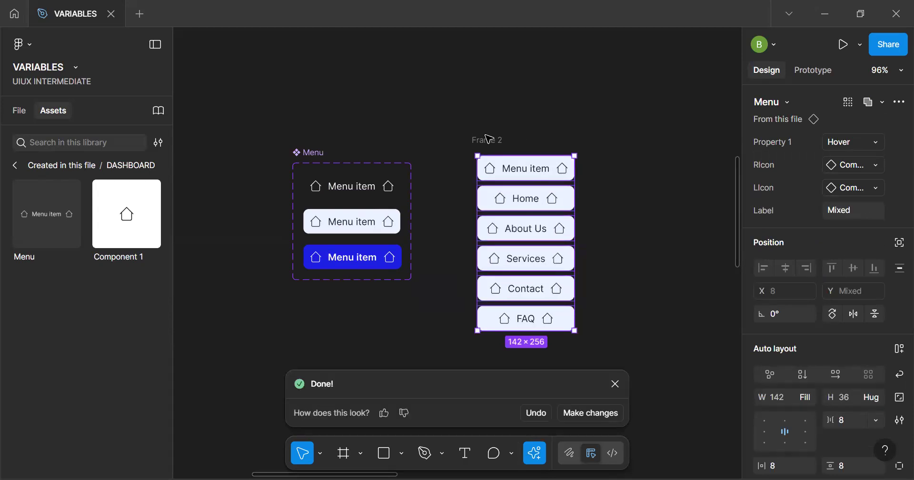
left_click_drag(483, 139, 451, 104)
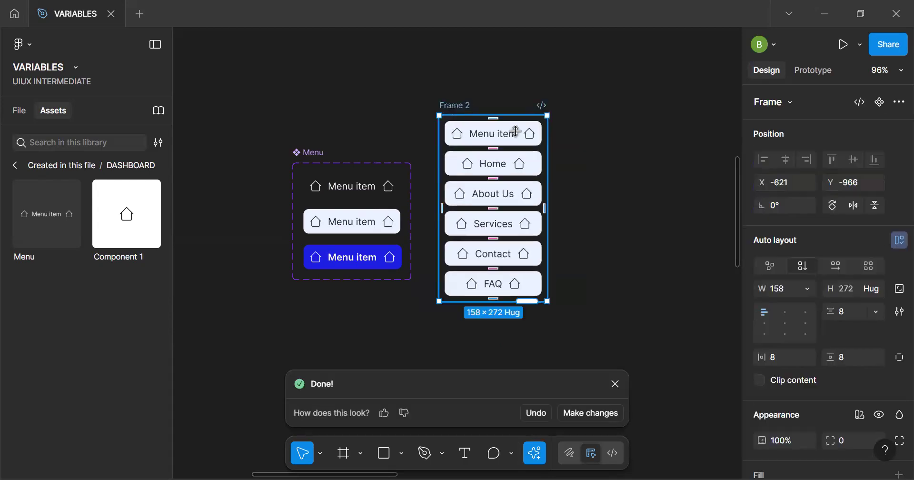
scroll(512, 130, "up", 2)
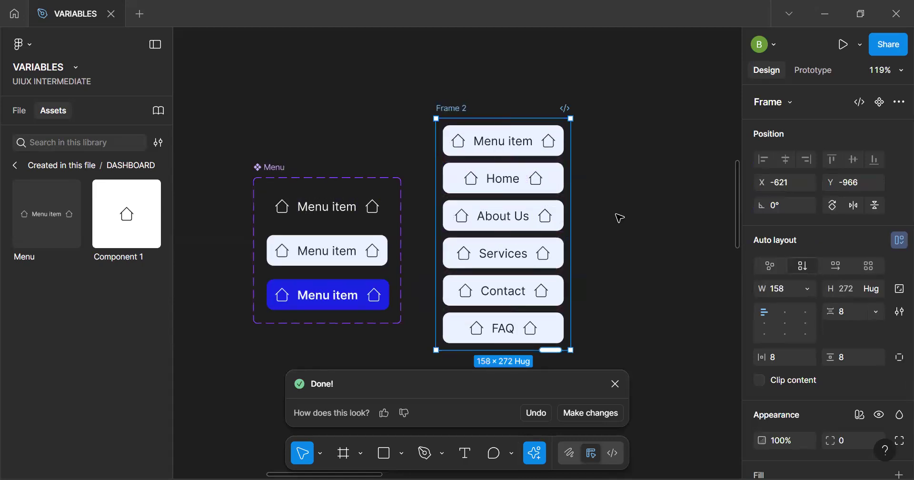
left_click(322, 210)
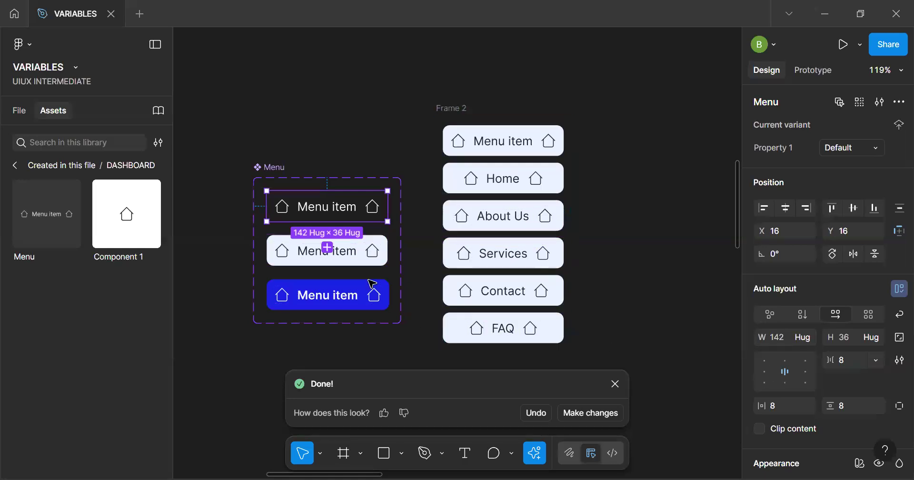
double_click(507, 187)
double_click(505, 181)
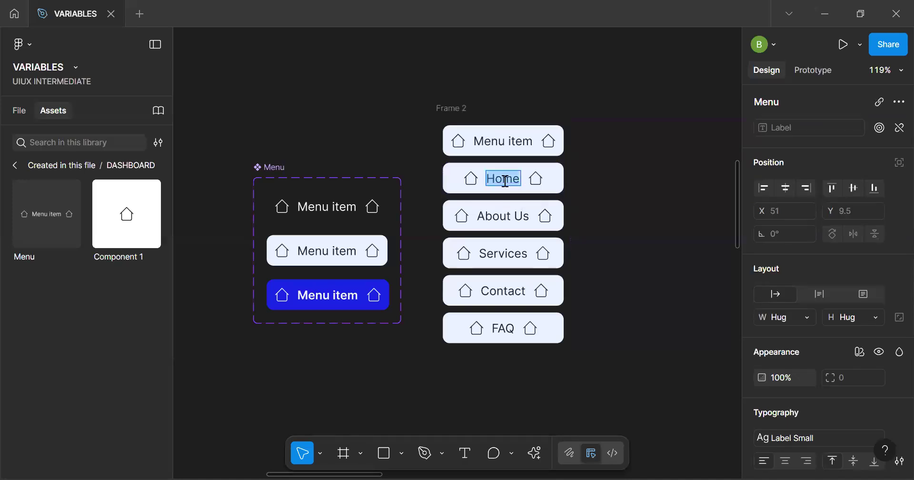
left_click(535, 179)
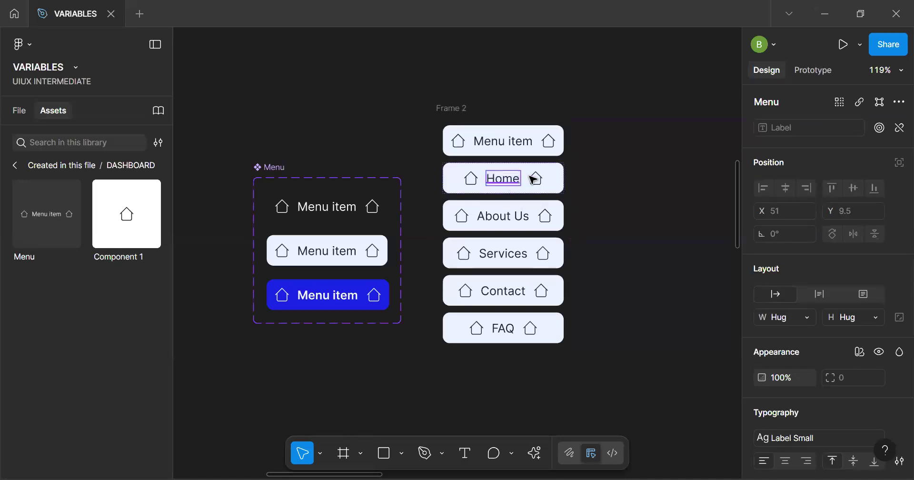
Align the auto layout content of all three Menu variants to the left
left_click(335, 209)
left_click(346, 254, "shift")
left_click(330, 297, "shift")
left_click(764, 400)
left_click(633, 325)
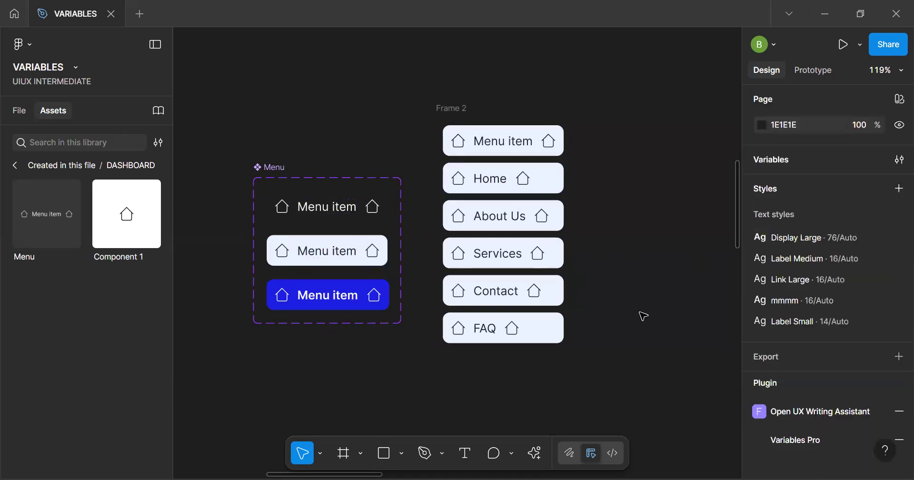
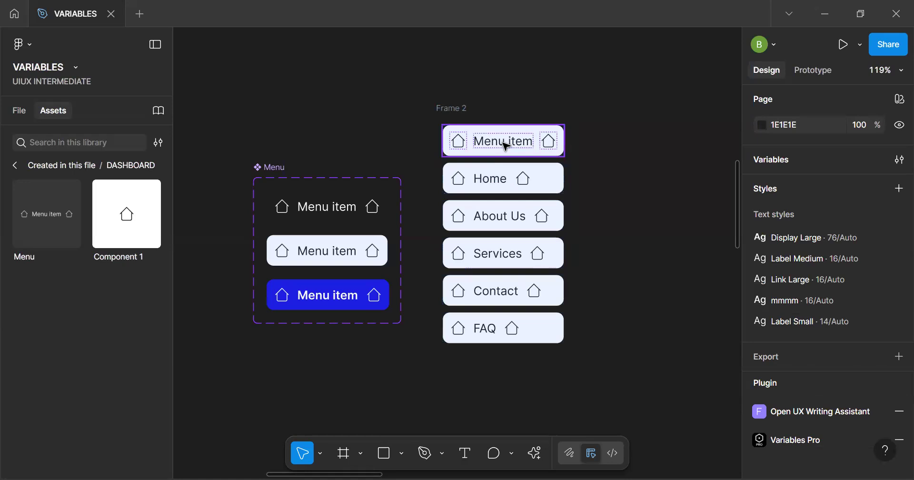
Set the auto layout gap of all three Menu variants to Auto, spreading icons and label across the item
left_click(324, 213)
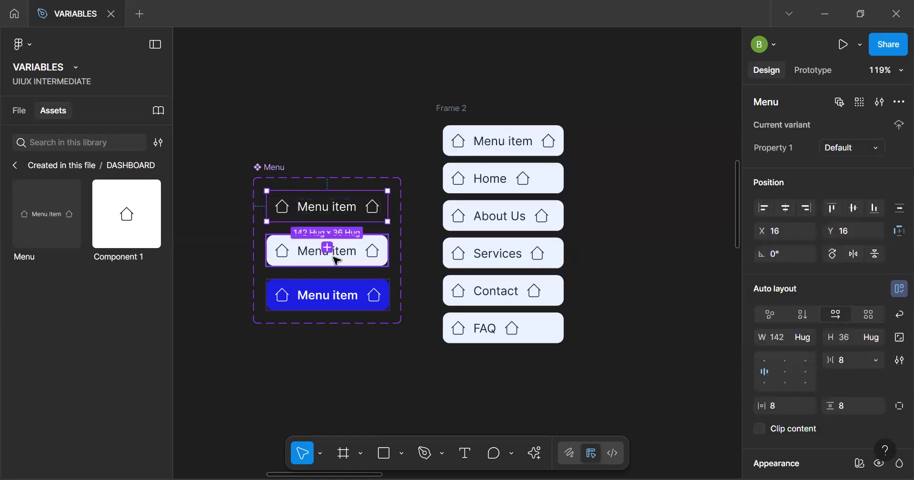
left_click(329, 296, "shift")
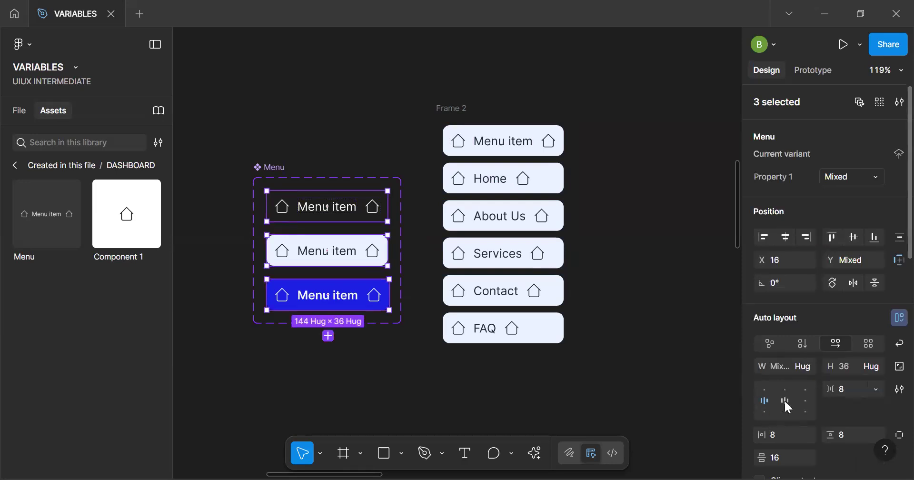
double_click(766, 401)
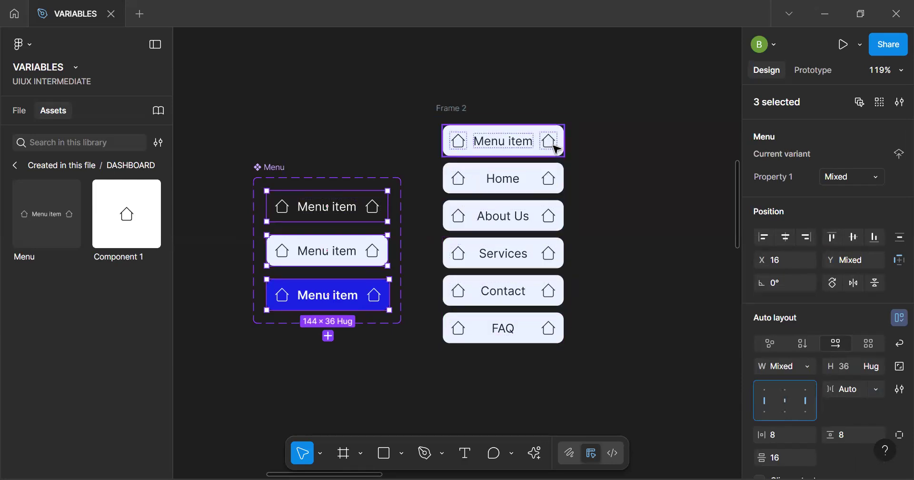
left_click(461, 138)
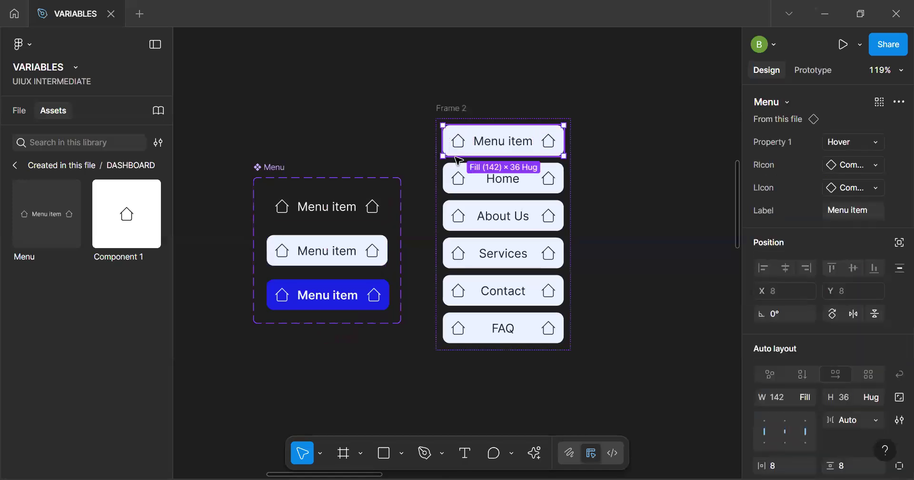
key("ctrl+a")
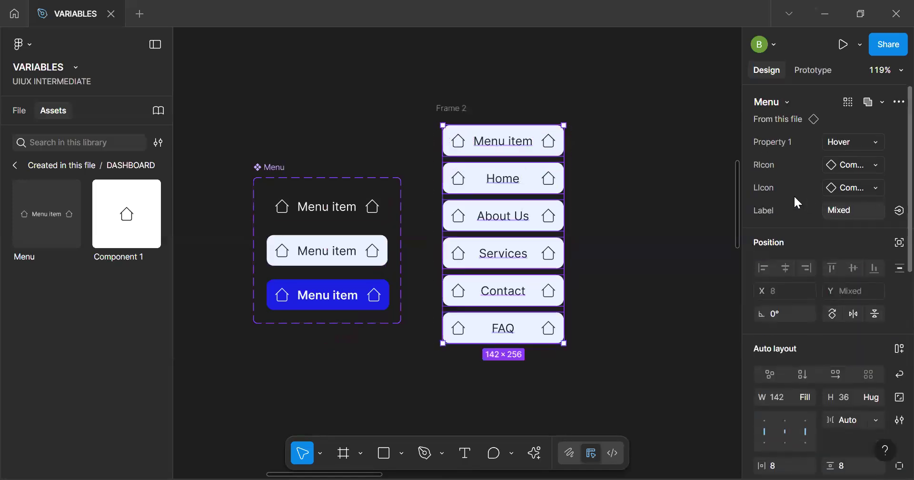
left_click(588, 206)
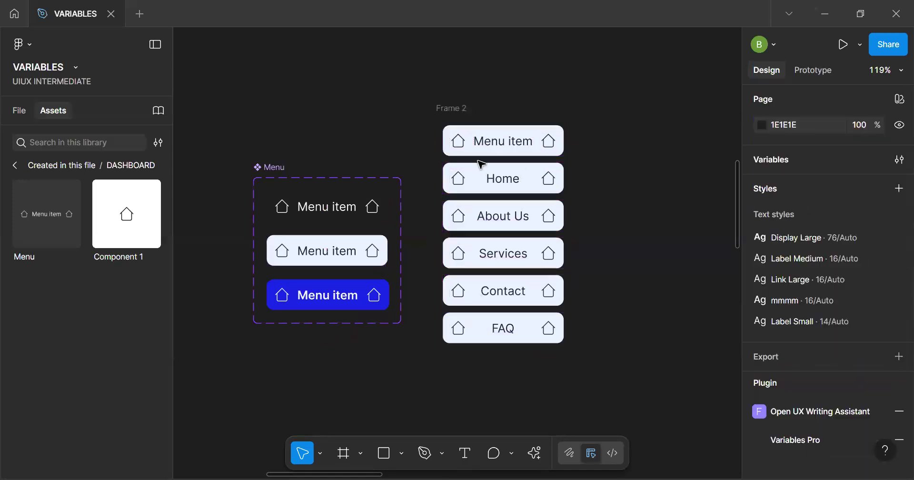
Create a boolean visibility property named Show Ricon with the value True for the right-hand icons of all three Menu variants
double_click(373, 206)
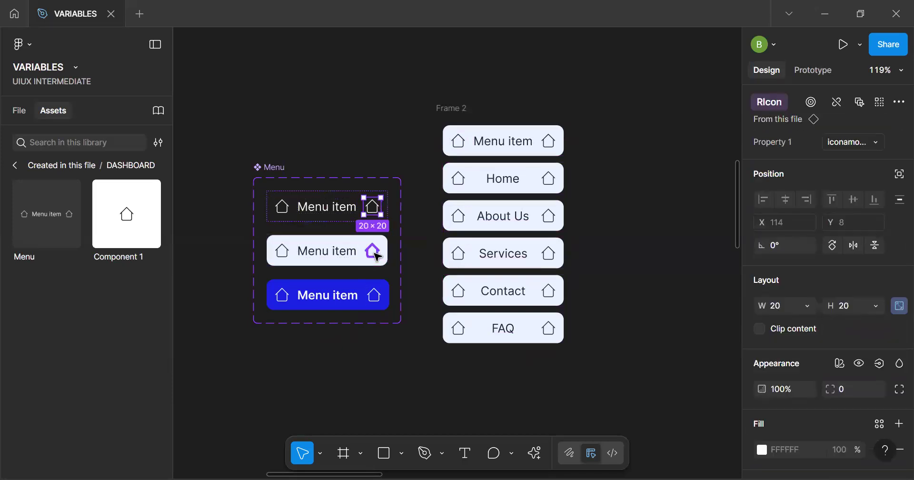
key("ctrl+alt+a")
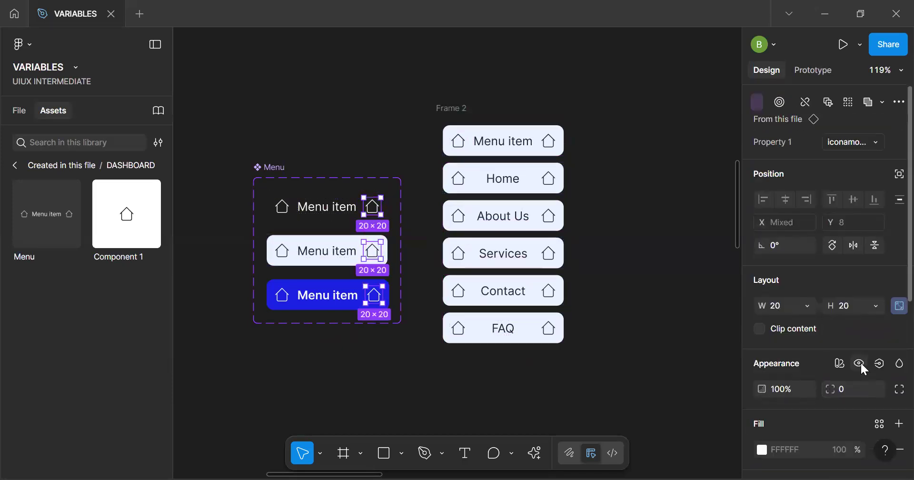
left_click(861, 363)
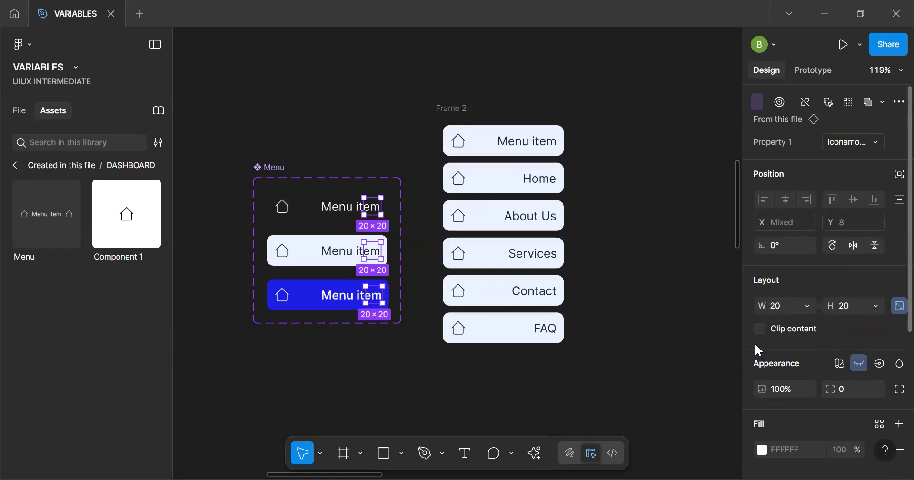
key("ctrl+z")
left_click(881, 362)
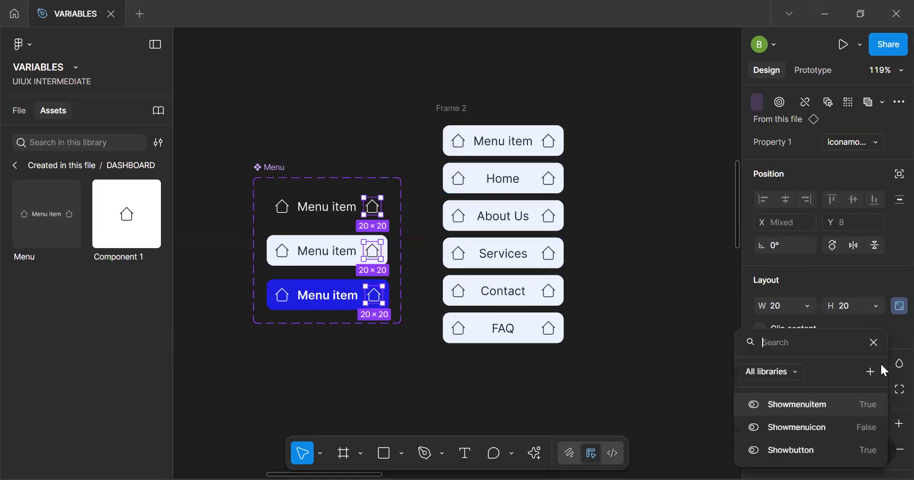
left_click(870, 371)
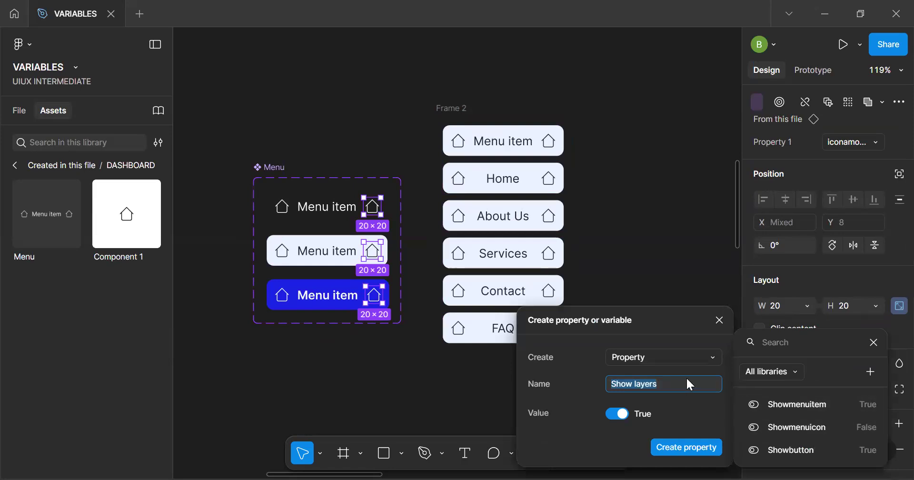
left_click_drag(671, 329, 641, 197)
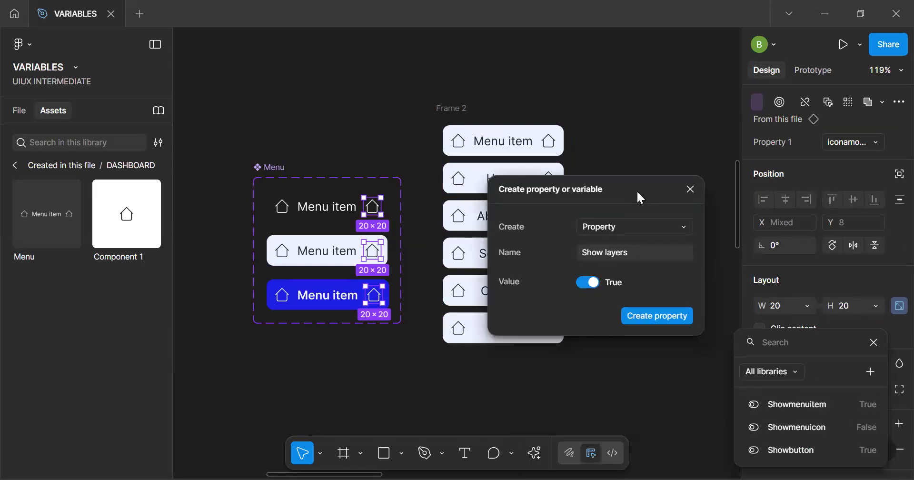
left_click(641, 257)
key("BackSpace")
key("BackSpace")
key("BackSpace")
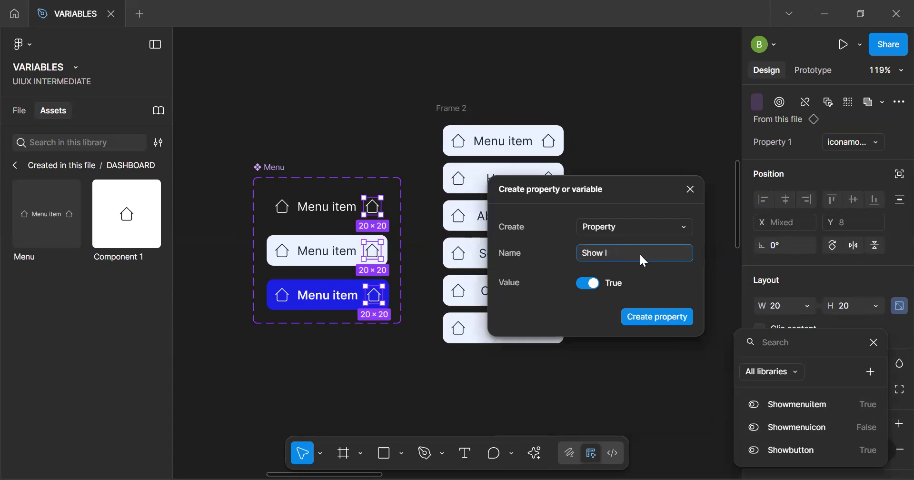
type("Ricon")
key("Return")
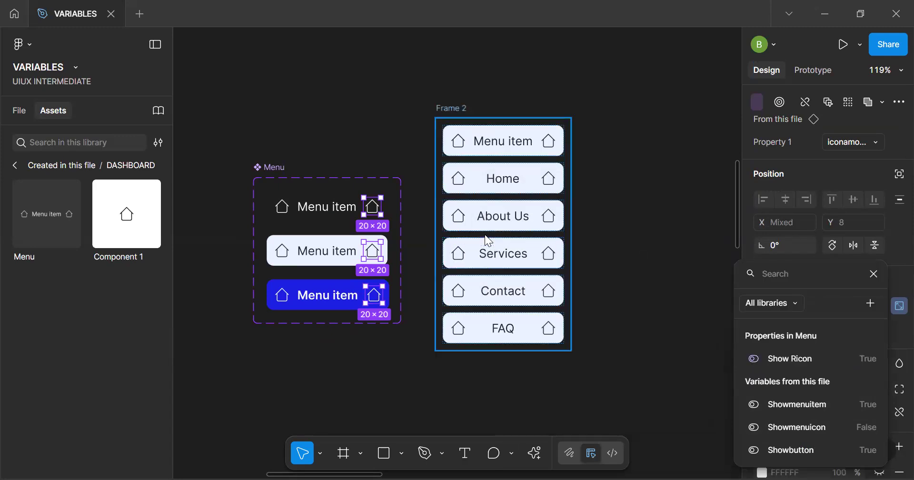
left_click(285, 206)
key("ctrl+alt+a")
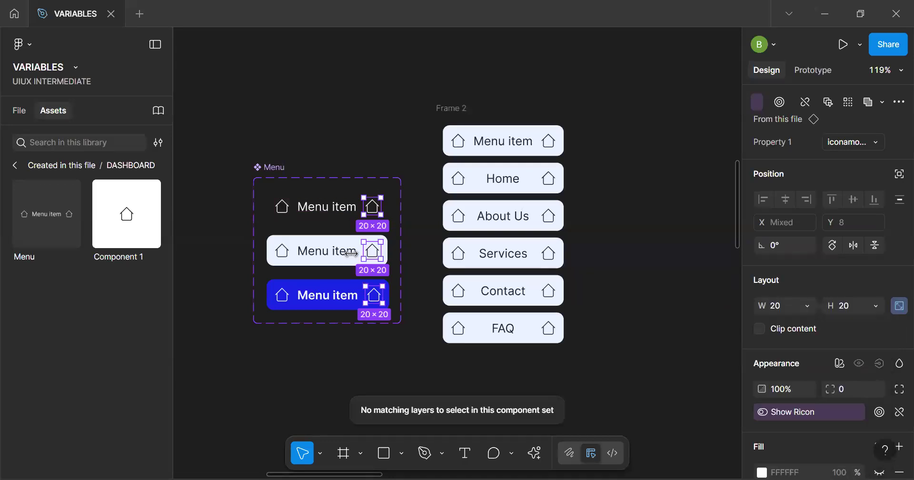
left_click(289, 214)
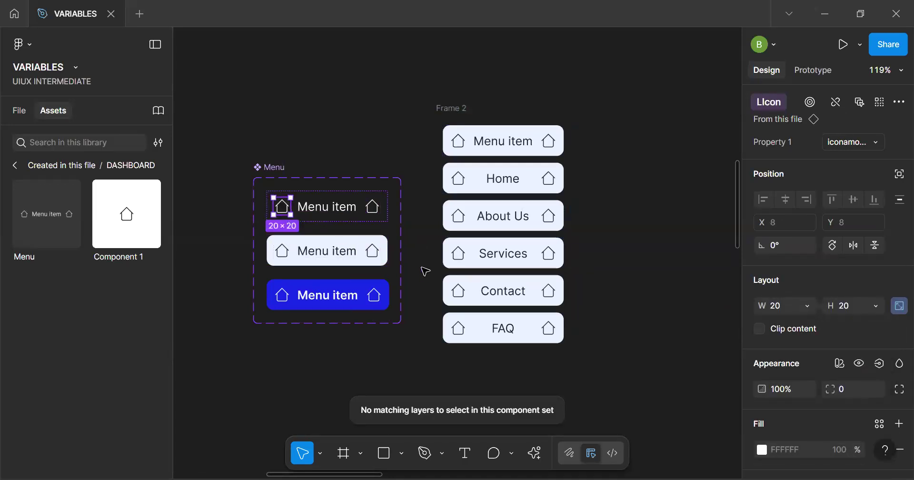
Turn off Show Ricon for all six menu items in Frame 2 and align their content to the left
left_click(456, 108)
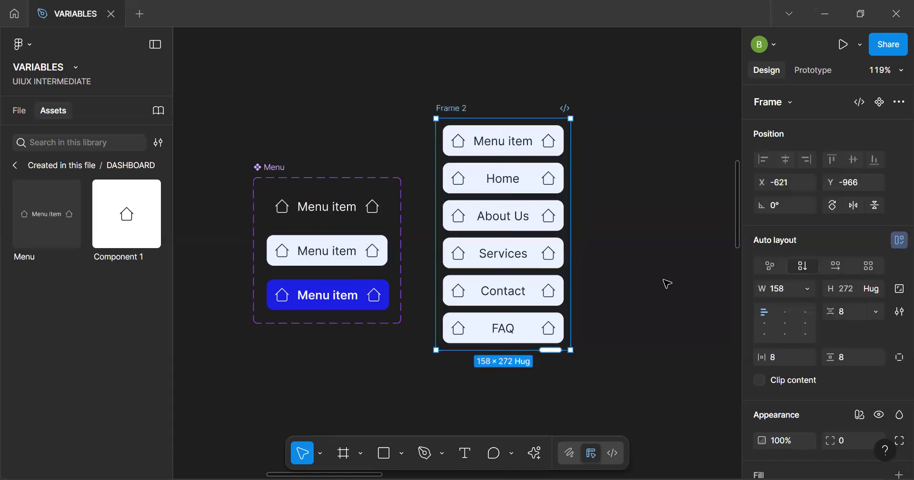
left_click(527, 144)
key("ctrl+a")
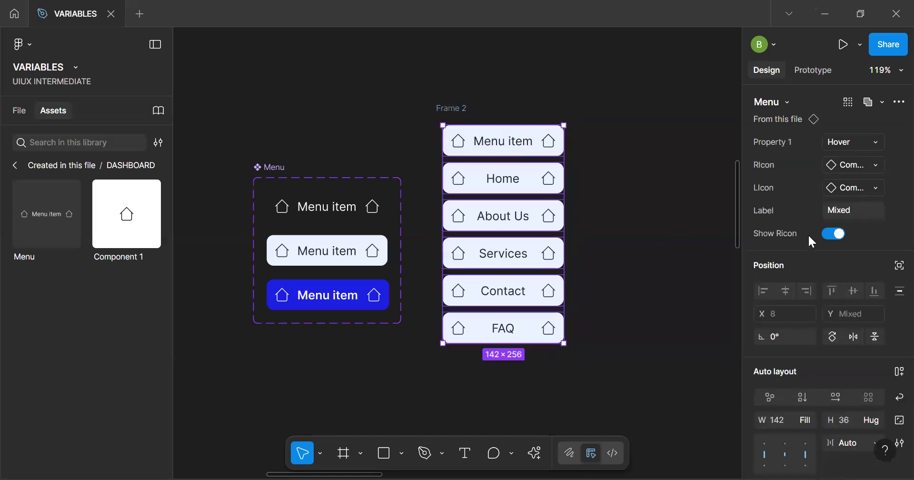
left_click(841, 234)
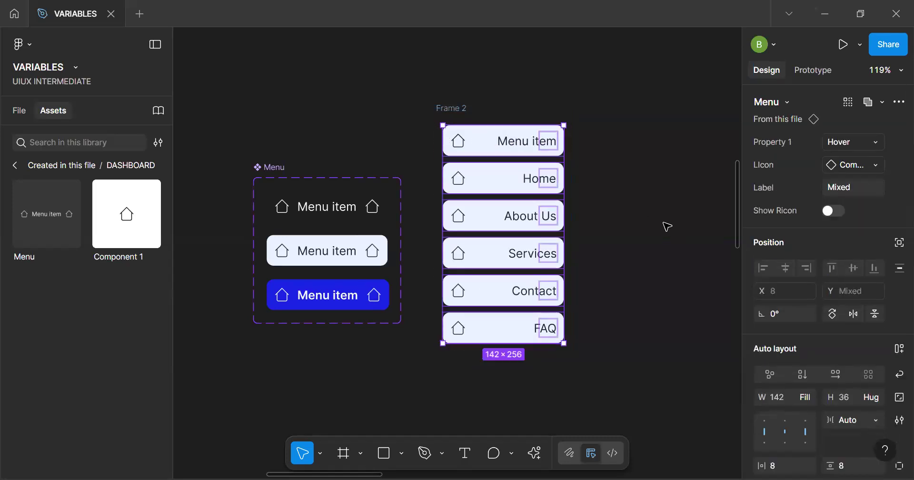
left_click(765, 432)
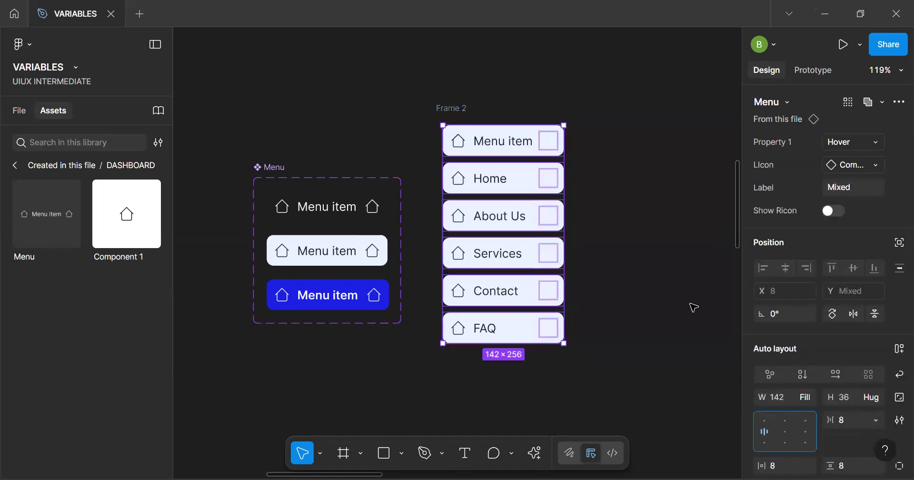
left_click(656, 307)
Switch all six menu items in Frame 2 to the Default variant
key("h")
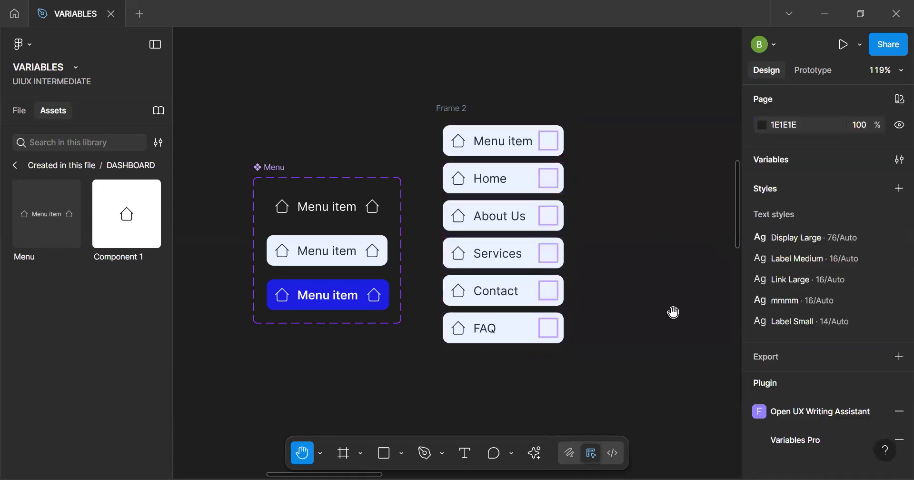
left_click_drag(557, 321, 566, 267)
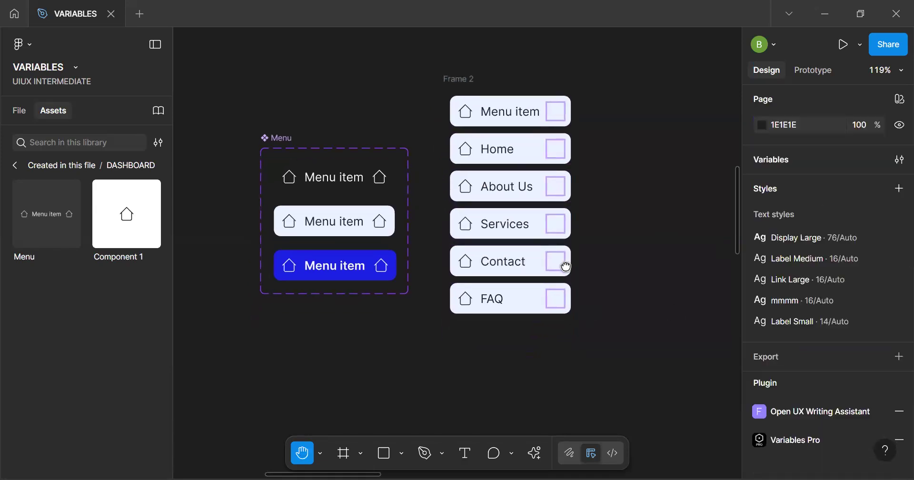
scroll(566, 267, "down", 2)
key("v")
left_click(525, 217)
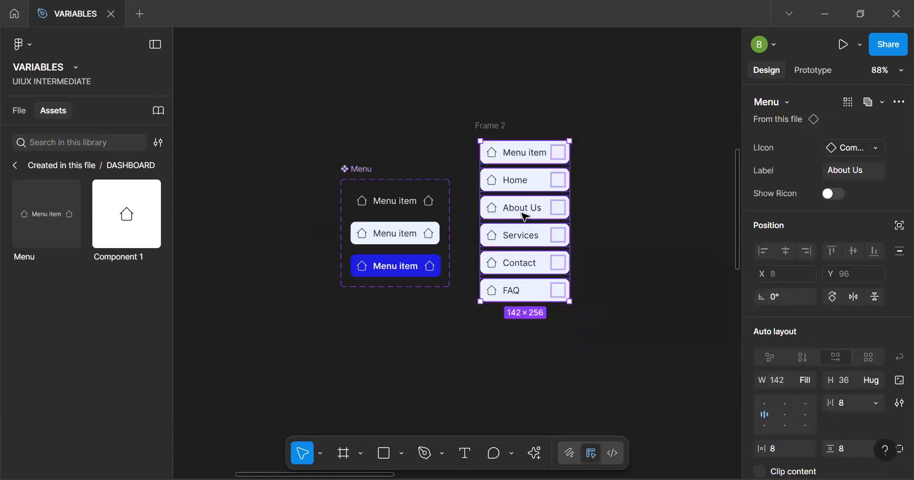
key("ctrl+a")
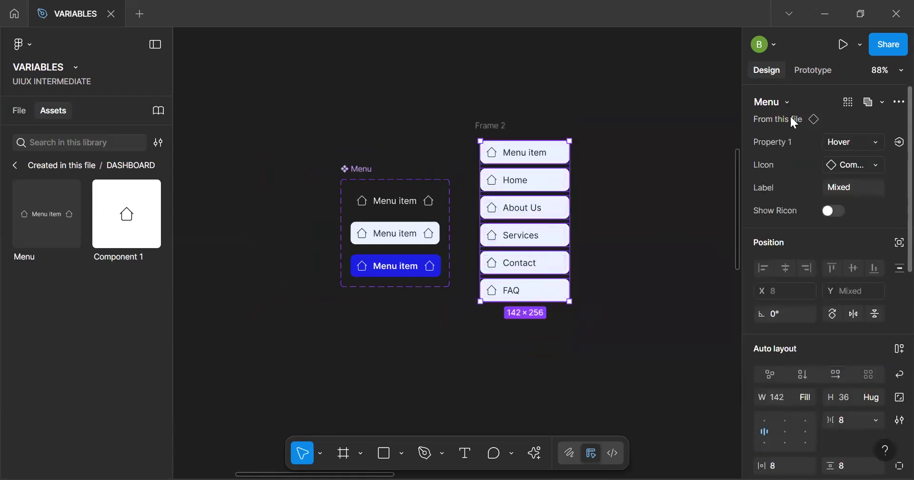
left_click(854, 142)
left_click(782, 124)
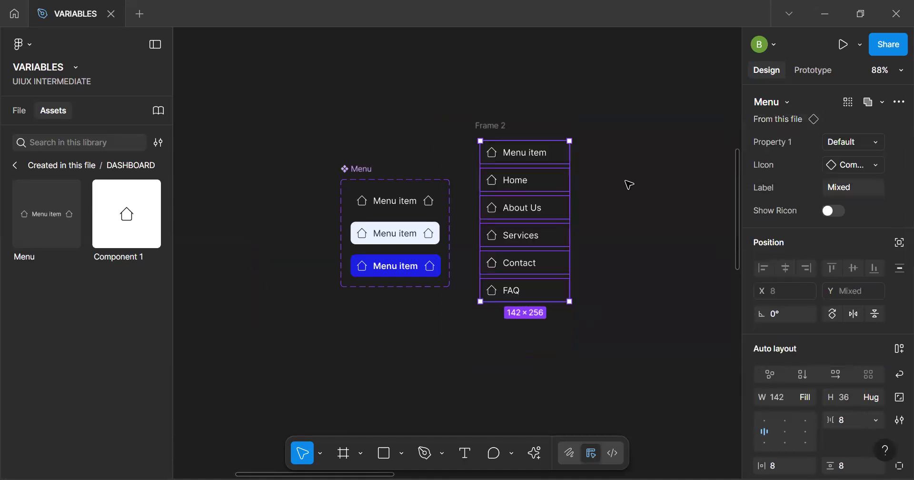
left_click(628, 185)
Move Frame 2 down beside the sidebar side of the talently dashboard reference image
scroll(499, 186, "up", 5)
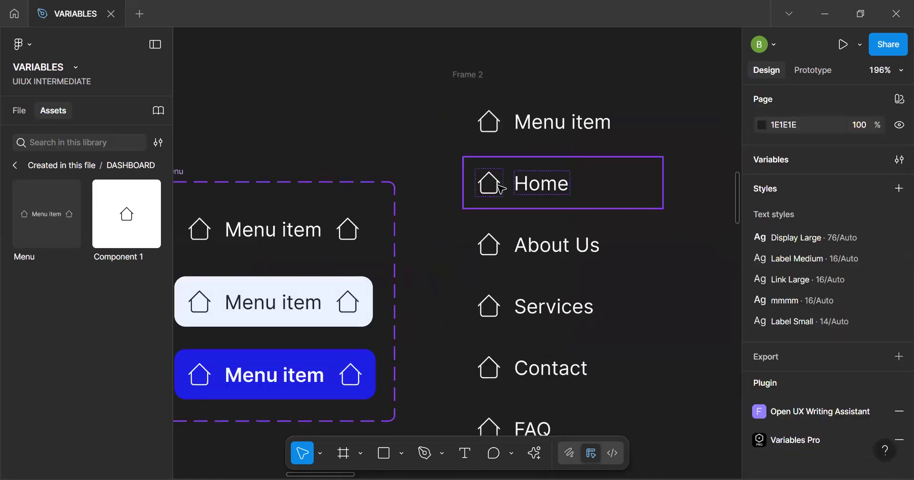
scroll(501, 188, "down", 5)
left_click(500, 146)
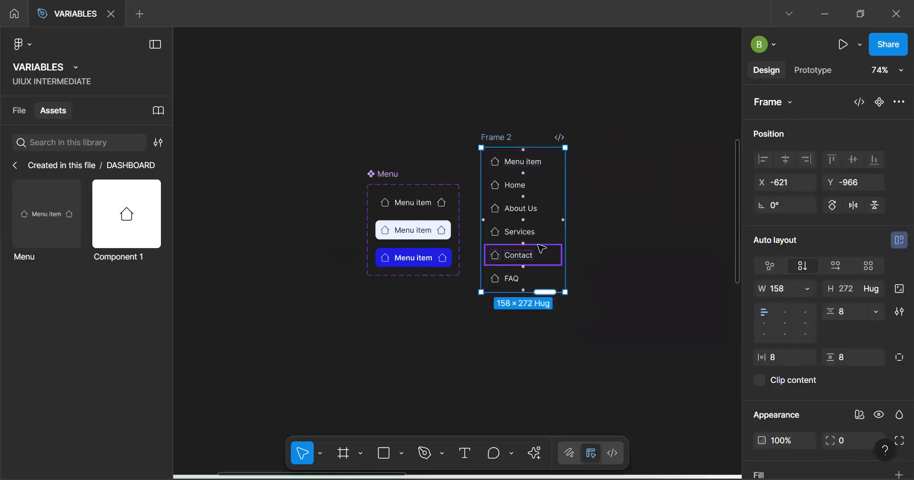
scroll(567, 294, "down", 5)
key("h")
key("v")
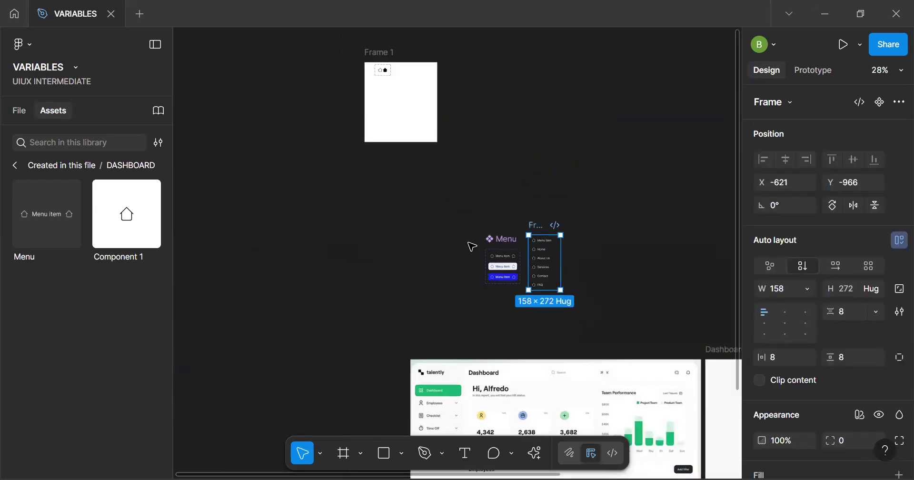
left_click_drag(537, 248, 363, 374)
key("h")
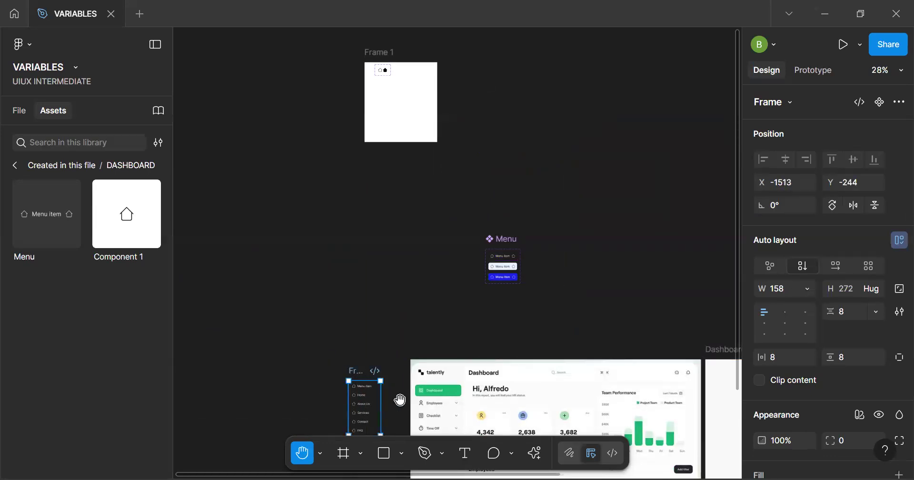
left_click_drag(400, 400, 413, 257)
scroll(416, 249, "up", 5)
scroll(440, 247, "up", 4)
key("v")
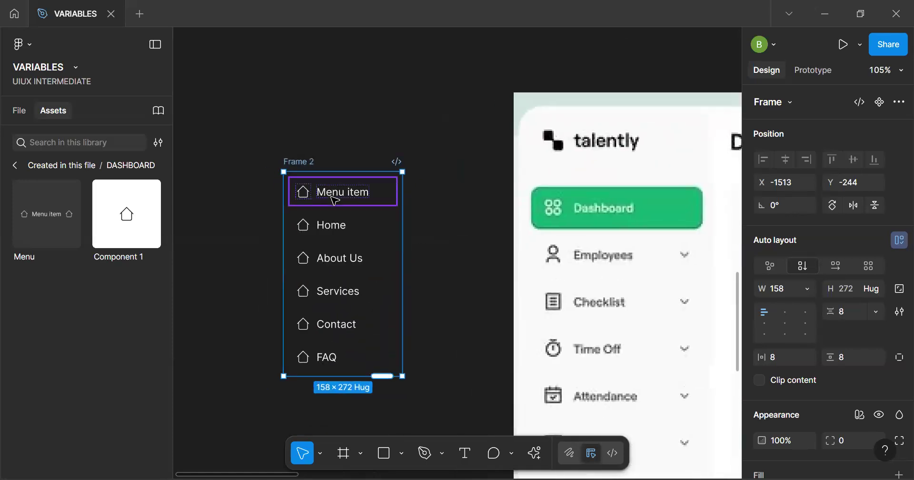
Set the label of the first menu item to Dashboard and of the Home item to Employees
left_click(335, 200)
left_click(857, 187)
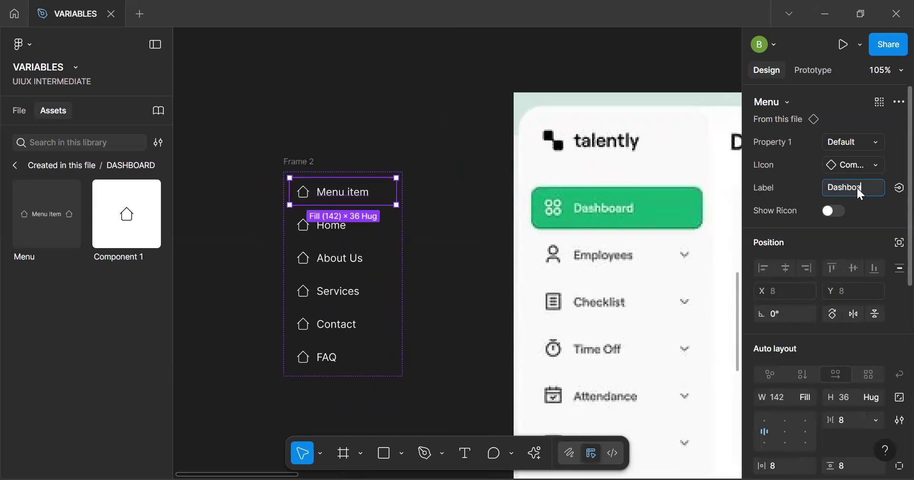
key("Return")
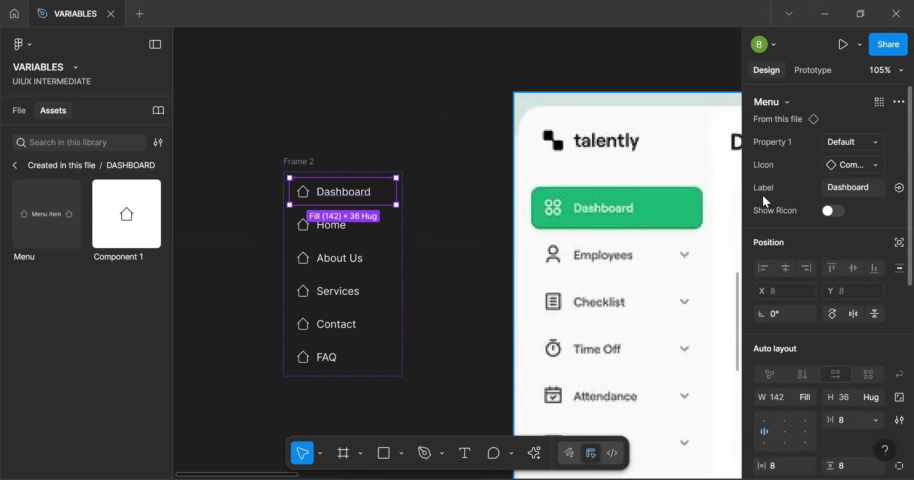
left_click(359, 235)
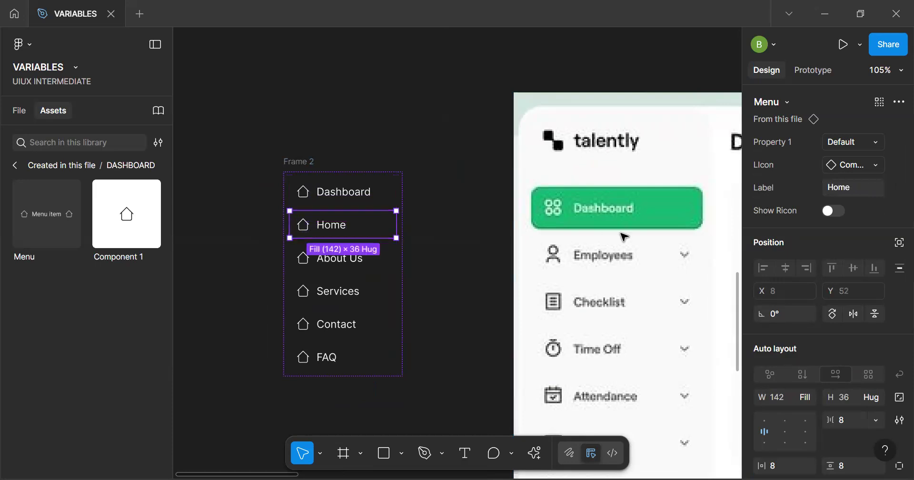
left_click(857, 189)
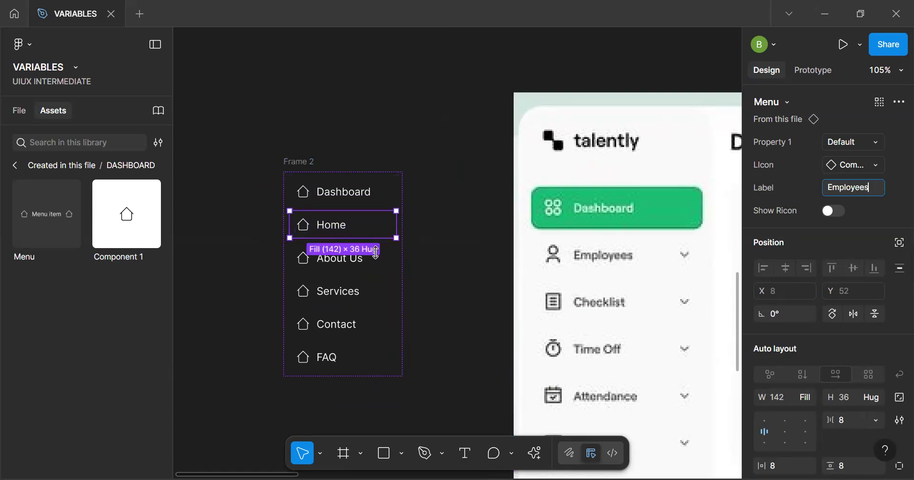
Set the label of the About Us menu item to Checklist
left_click(340, 257)
left_click(859, 187)
type("Ck")
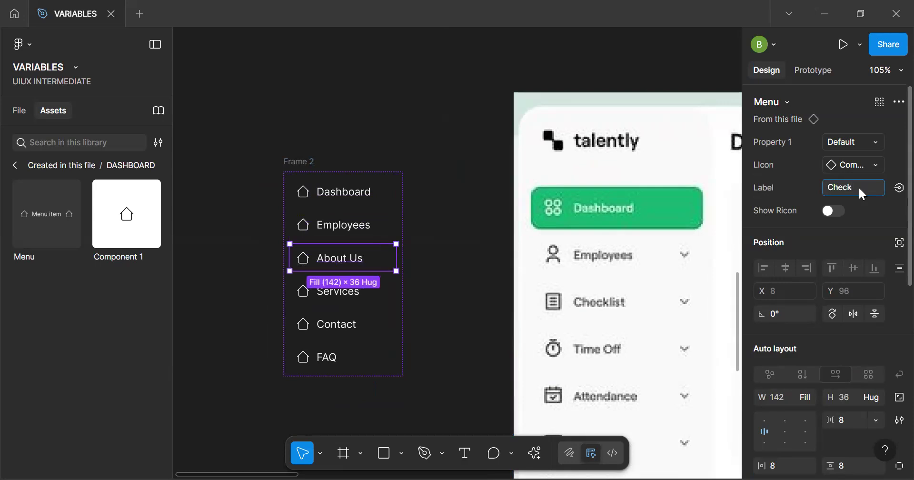
type("ecklist")
key("Return")
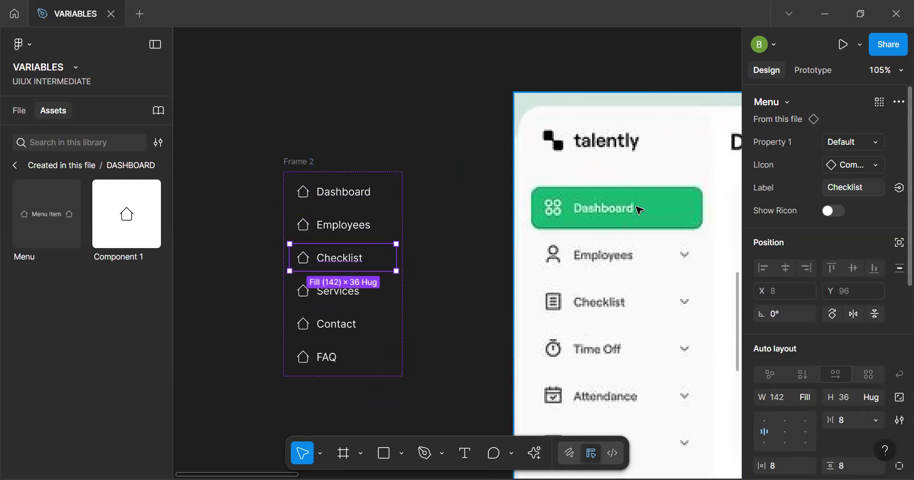
Set the label of the Services menu item to Time off
left_click(322, 298)
left_click(855, 189)
type("Time off")
key("Return")
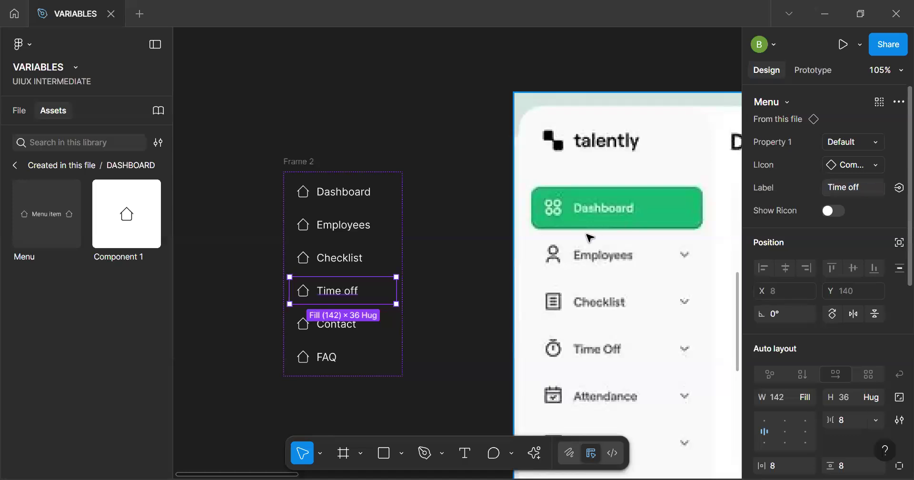
Set the label of the Contact menu item to Attendance
left_click(346, 326)
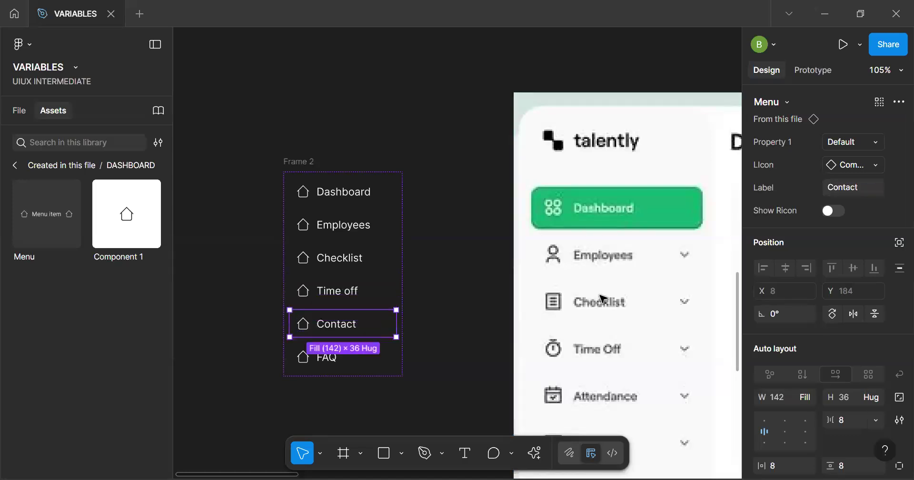
left_click(856, 187)
type("A")
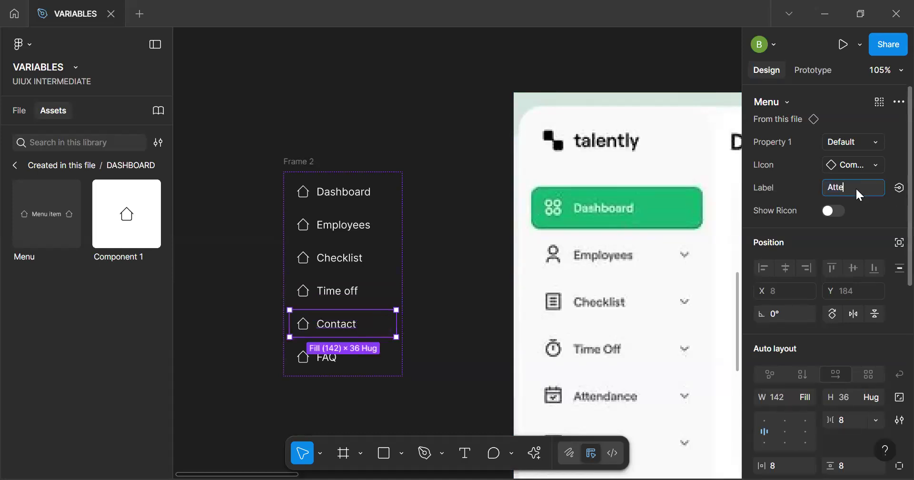
type("ttendanec")
key("BackSpace")
key("BackSpace")
type("nce")
Set the label of the FAQ menu item to Payroll
left_click(345, 356)
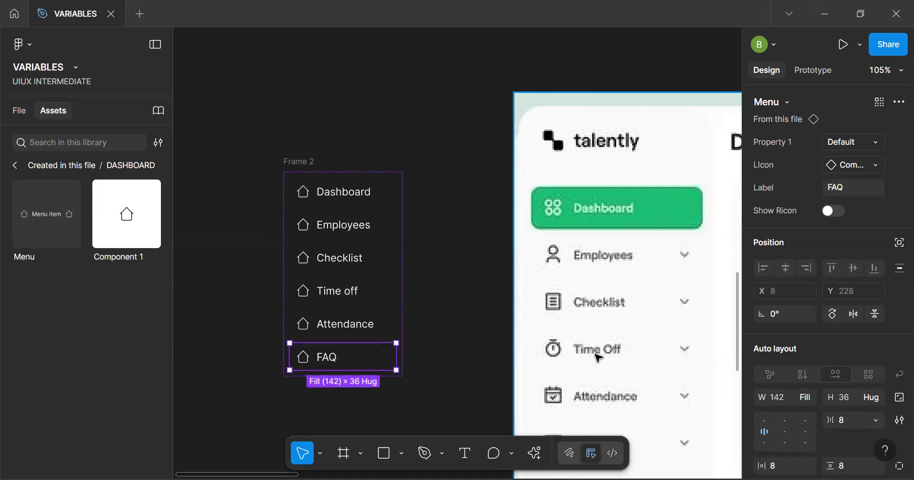
scroll(558, 353, "down", 6)
left_click(857, 191)
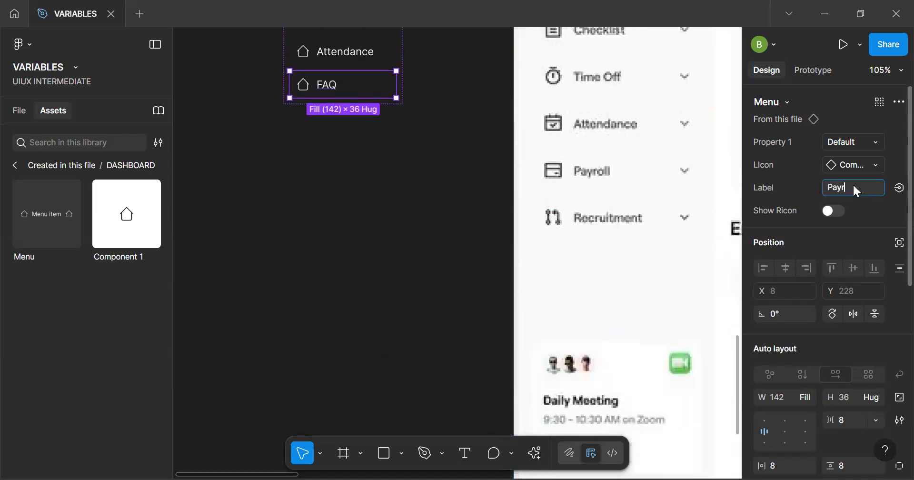
type("Payroll")
key("Return")
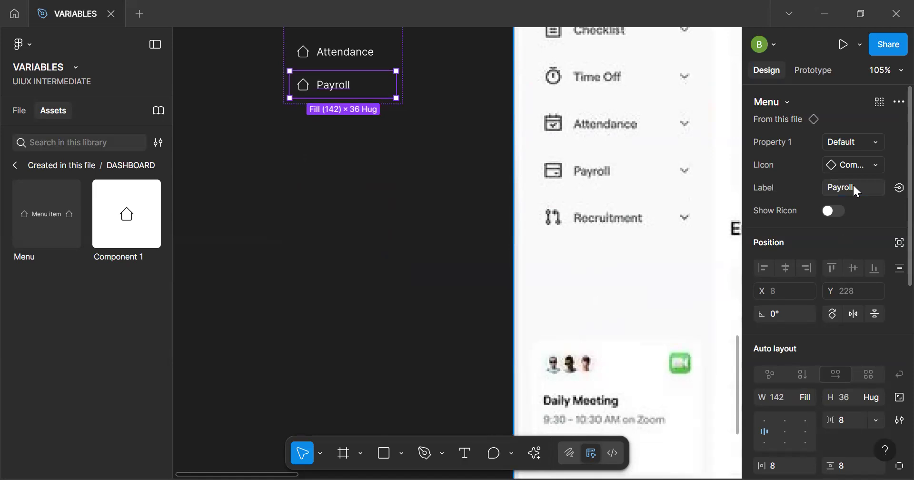
Duplicate the Payroll menu item in Frame 2 and set the copy's label to Recruitment
key("ctrl+d")
left_click(852, 187)
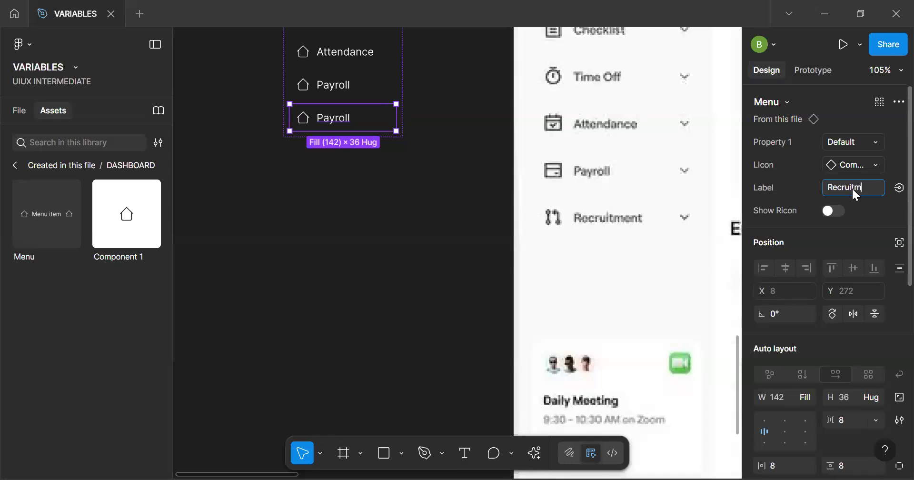
type("Recruitment")
key("Return")
left_click(413, 196)
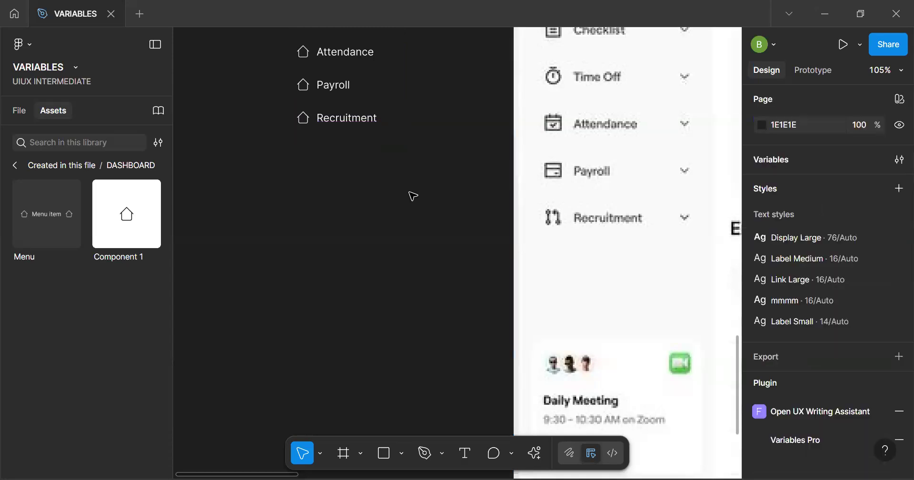
Move Frame 2 farther away from the talently dashboard reference image
scroll(413, 196, "down", 5, "ctrl")
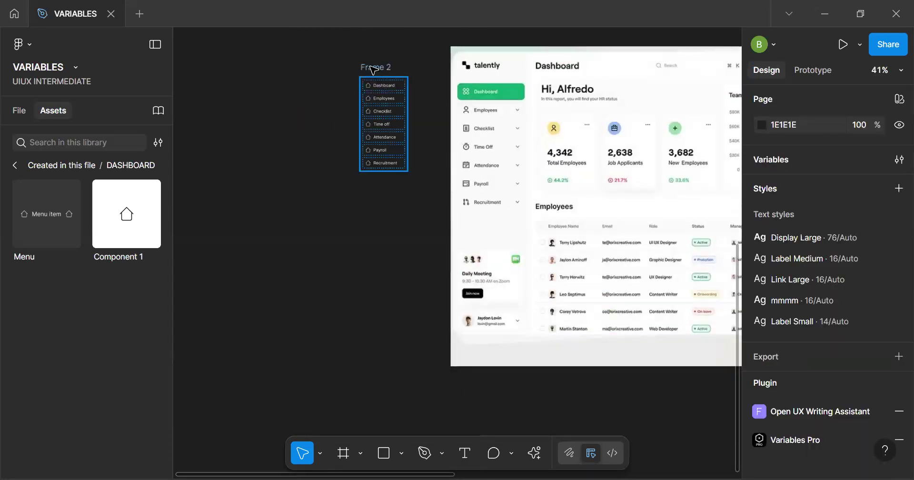
left_click(373, 73)
left_click_drag(373, 73, 300, 65)
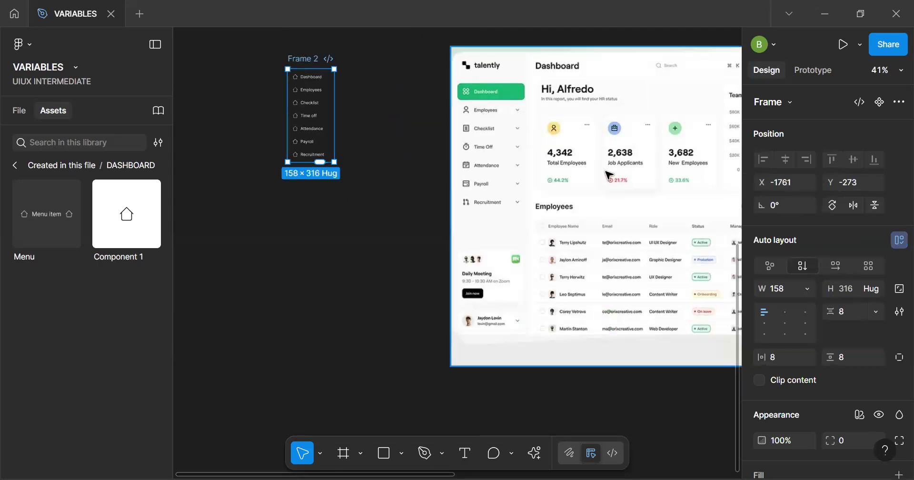
Set the width of Frame 2 to 200
left_click(805, 294)
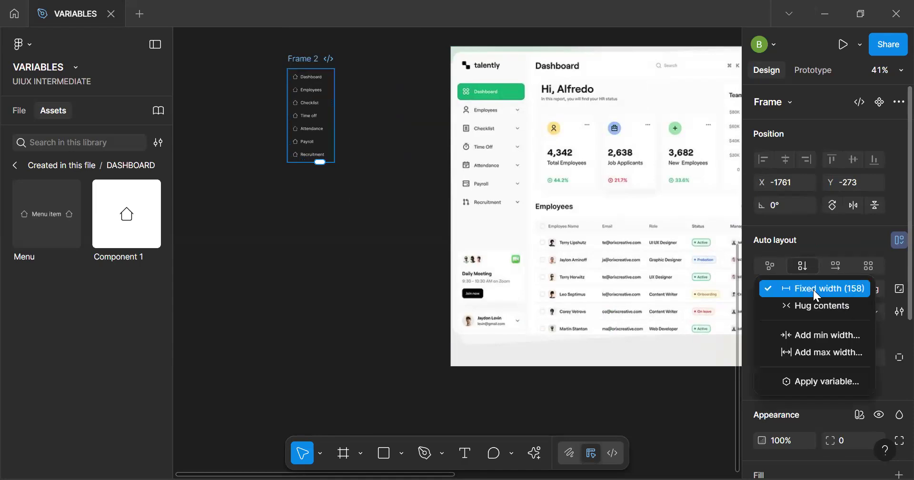
left_click(787, 291)
left_click(787, 293)
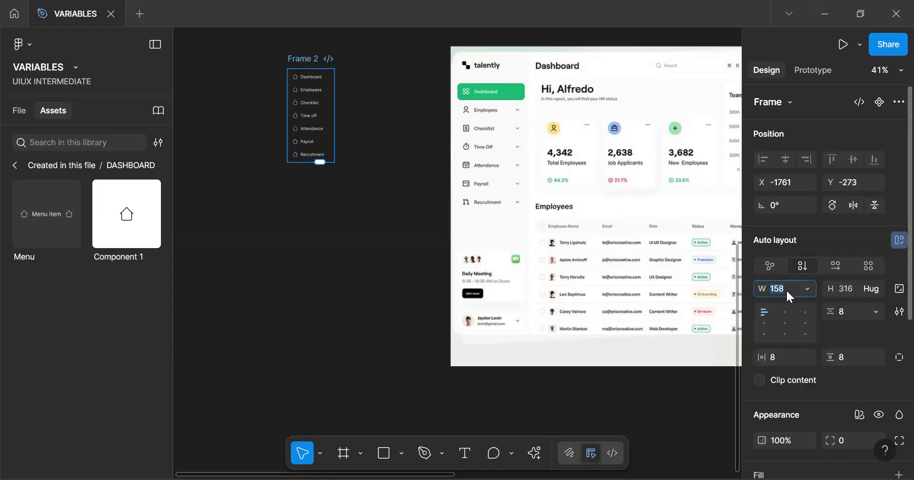
type("200")
key("Return")
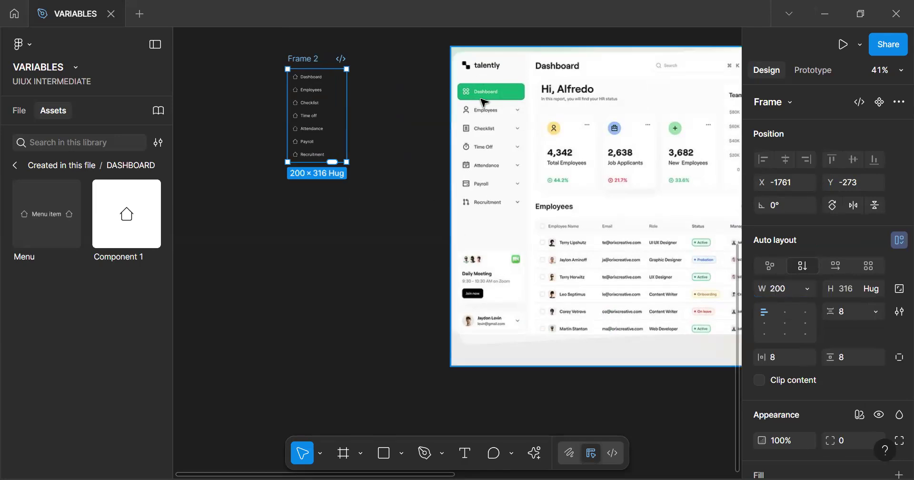
Measure the reference image's sidebar by drawing a temporary frame of about 267 × 1043 over it, and delete that frame
key("f")
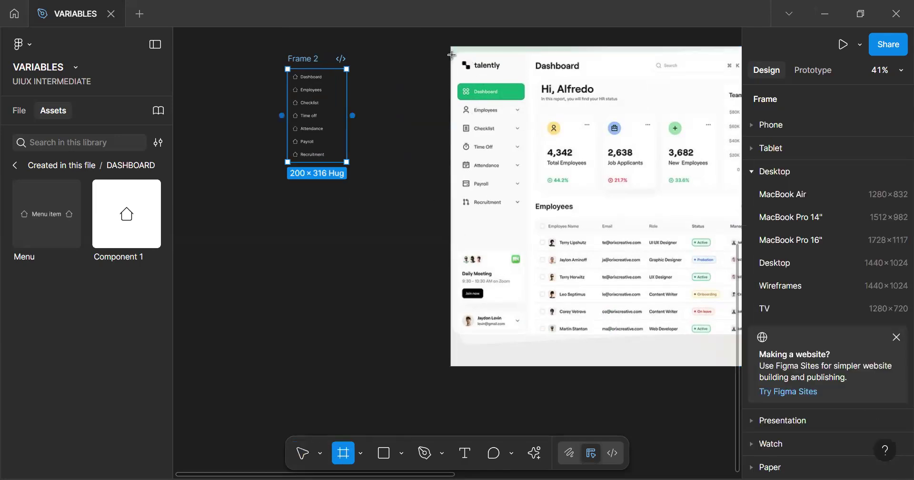
left_click_drag(451, 54, 532, 213)
left_click_drag(521, 266, 529, 360)
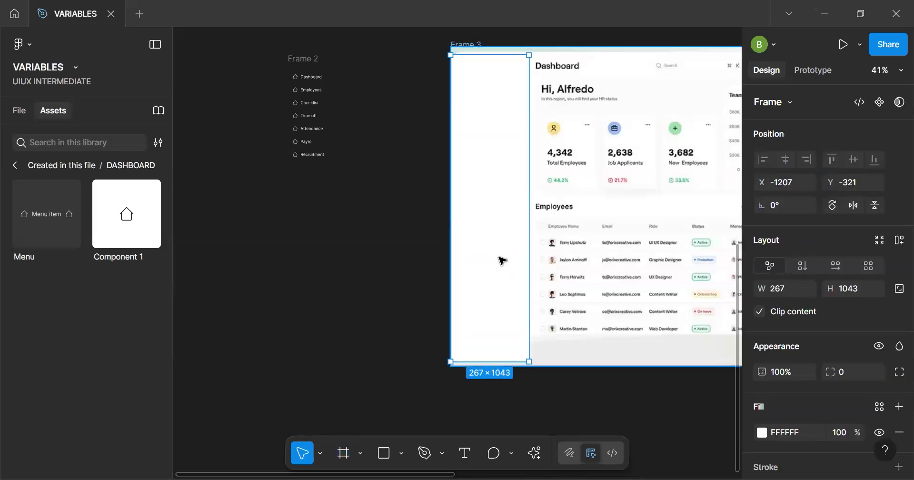
key("Delete")
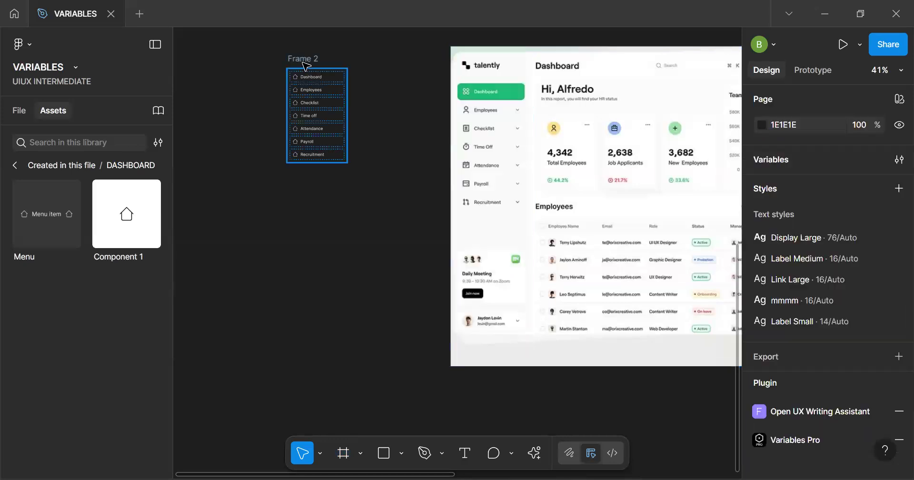
left_click(328, 144)
left_click(318, 153)
key("Delete")
left_click(309, 142)
left_click(325, 118)
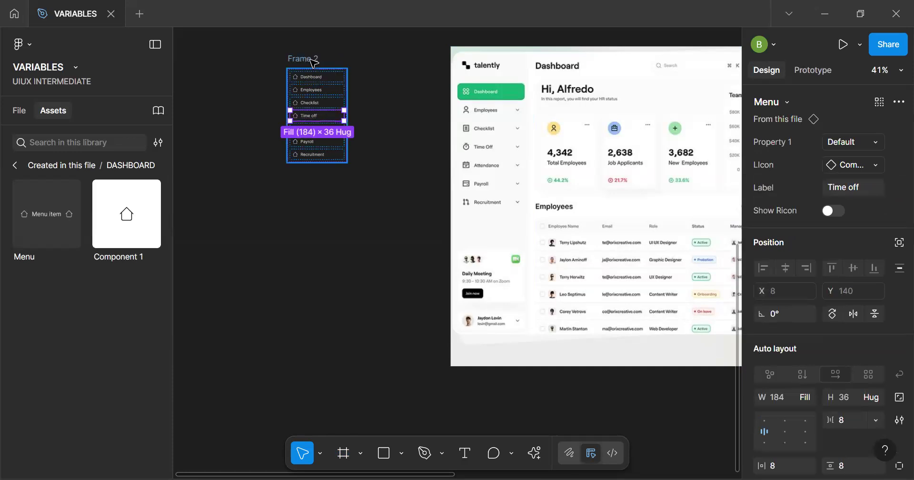
key("ctrl+z")
Stretch Frame 2 to about 554 wide and check how its menu items resize with it
left_click_drag(376, 103, 450, 100)
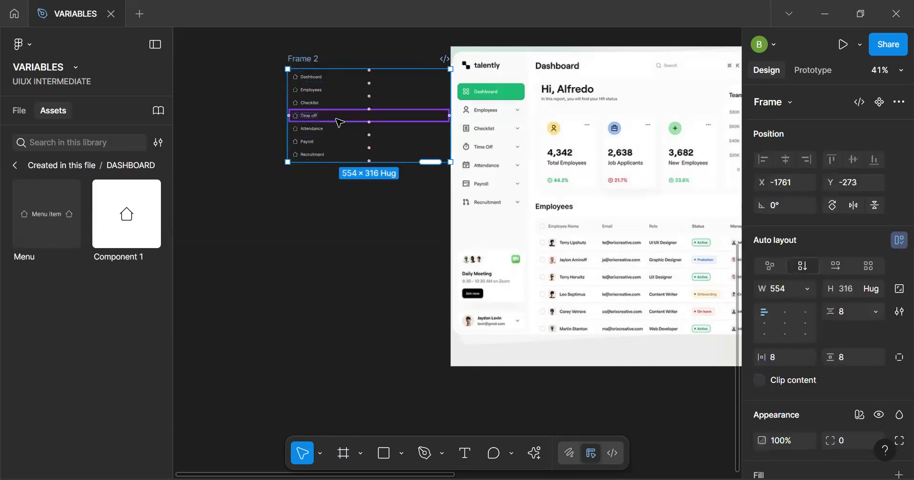
left_click(338, 98)
left_click(340, 88)
left_click(342, 76)
left_click(333, 116)
left_click(331, 155)
left_click(328, 142)
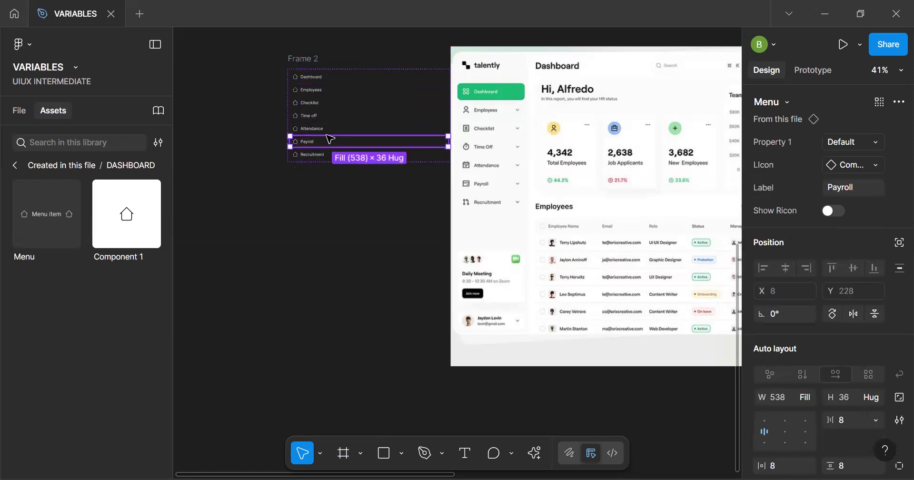
left_click(328, 129)
left_click(328, 104)
key("Escape")
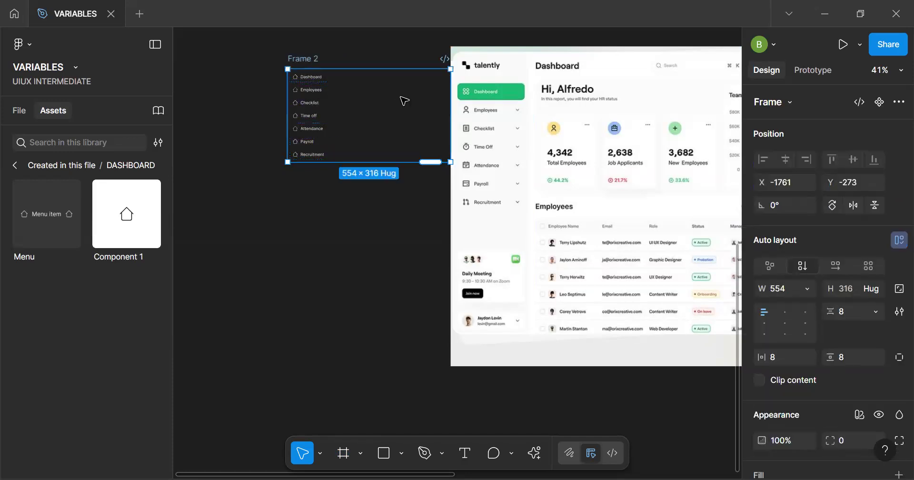
Set the width of Frame 2 to 250
left_click(787, 289)
type("250")
key("Return")
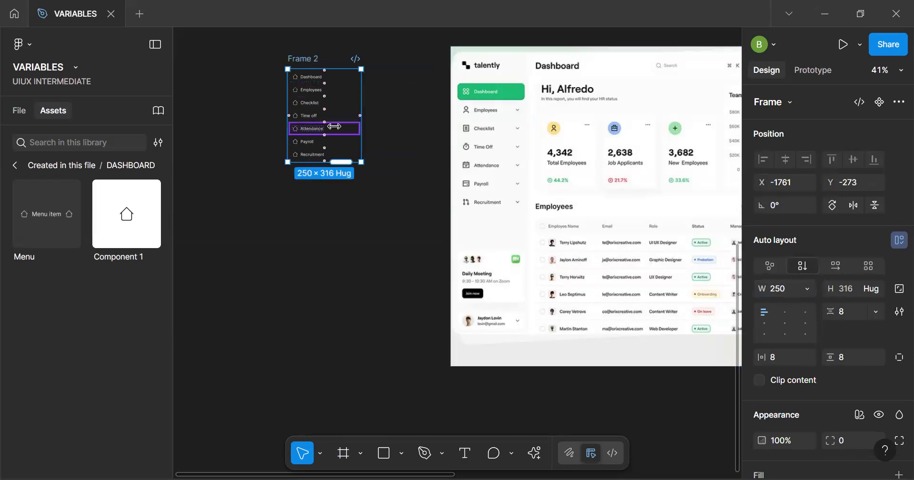
Add a rectangle about 134 high below the Recruitment item in Frame 2, filling the frame's width, and hide its fill
scroll(317, 126, "up", 4)
key("Escape")
left_click(320, 159)
left_click(339, 183)
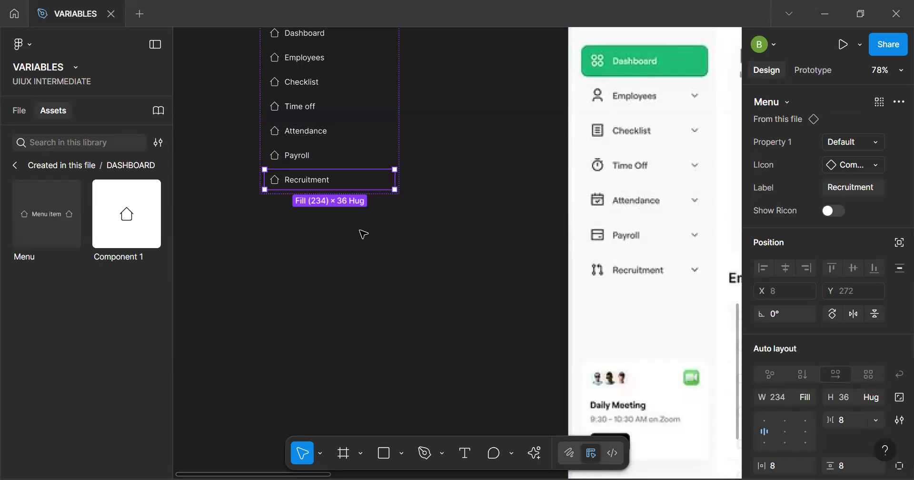
left_click(375, 270)
key("r")
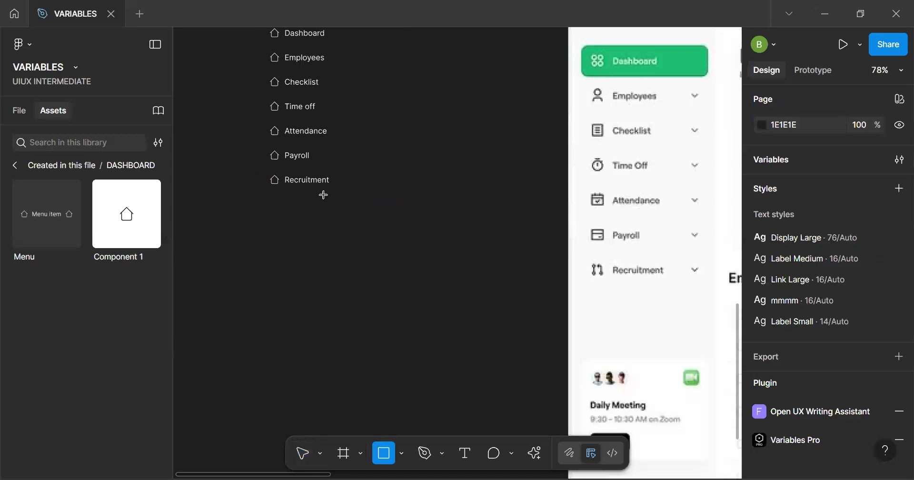
mouse_move(319, 236)
left_mouse_down()
mouse_move(363, 241)
mouse_move(394, 256)
mouse_move(389, 269)
left_mouse_up()
left_click(807, 267)
left_click(814, 283)
key("Escape")
left_click(362, 243)
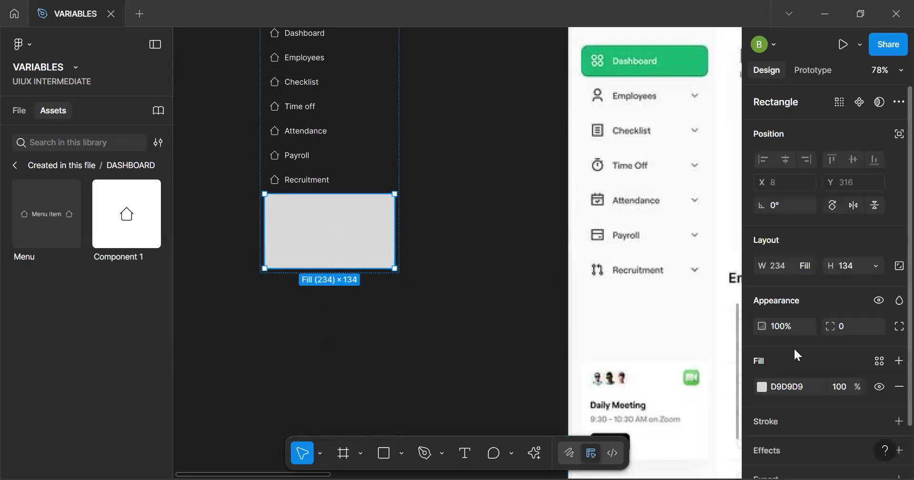
left_click(881, 388)
left_click(397, 298)
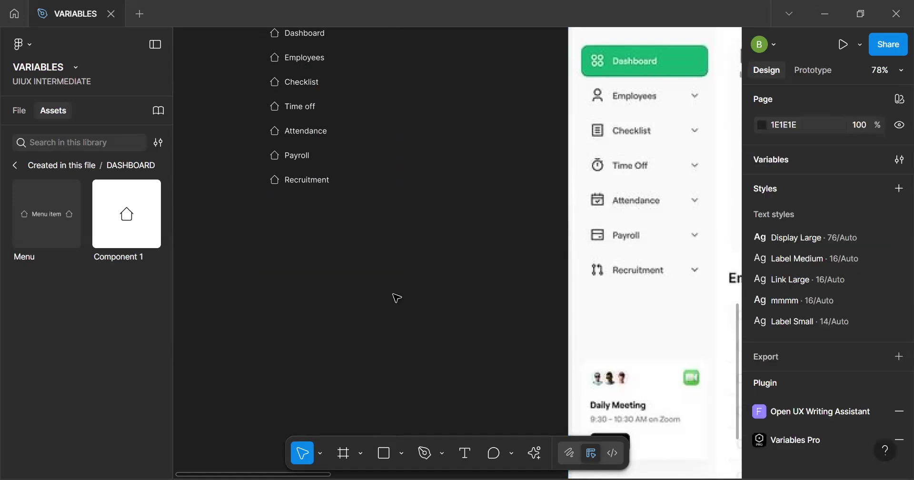
Duplicate the Recruitment menu item and move the copy below the hidden-fill rectangle in Frame 2
left_click(306, 180)
key("ctrl+d")
key("Down")
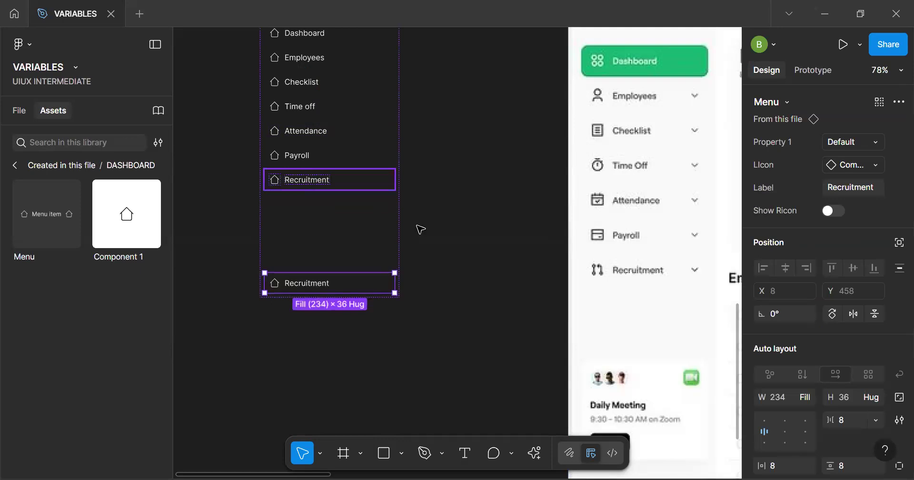
Delete the hidden-fill rectangle between the two Recruitment items in Frame 2
left_click(309, 238)
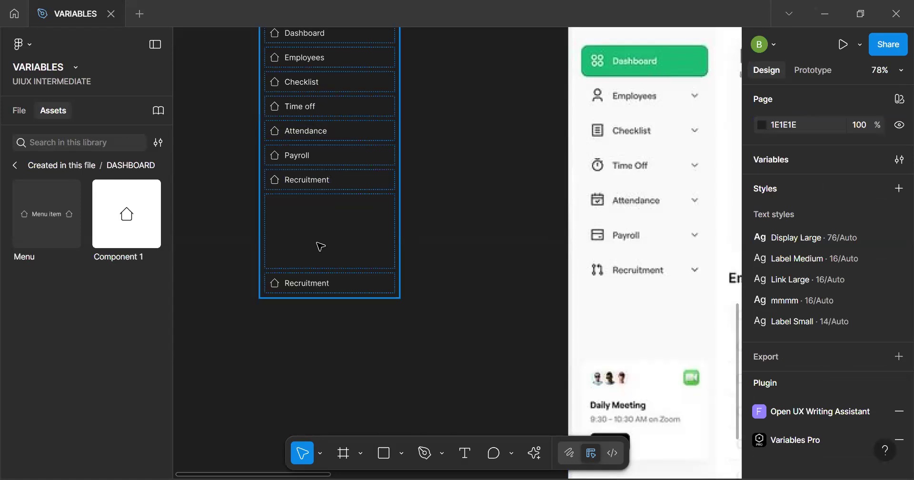
left_click(336, 245)
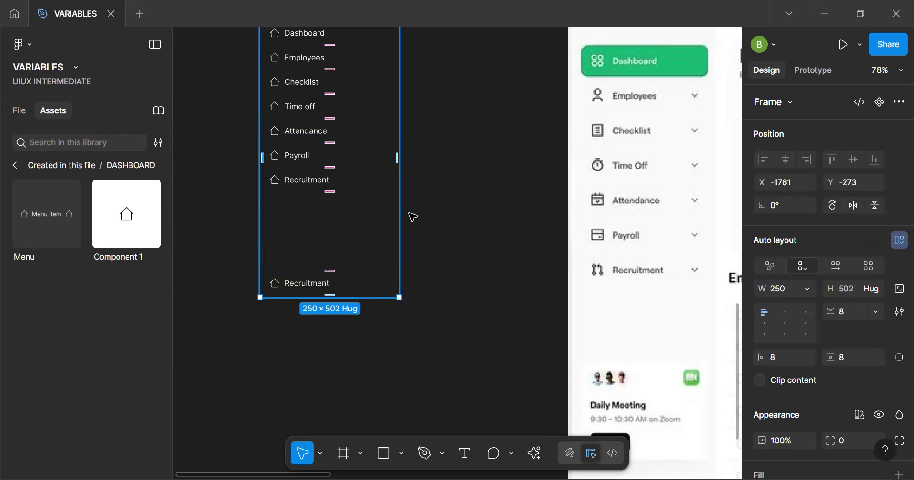
key("Escape")
left_click(312, 241)
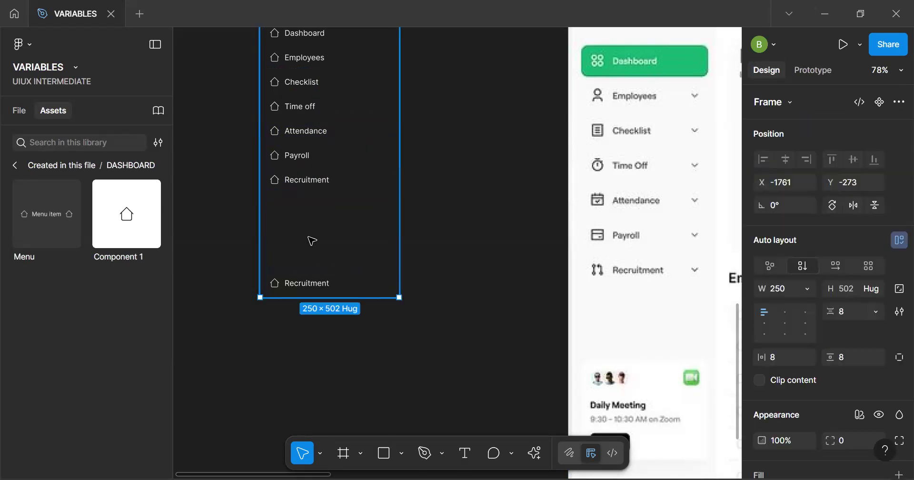
left_click(305, 284)
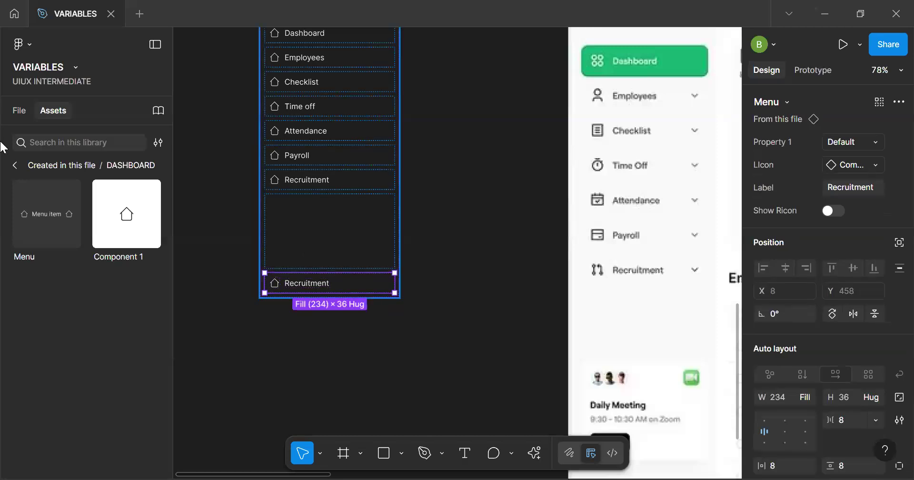
left_click(20, 110)
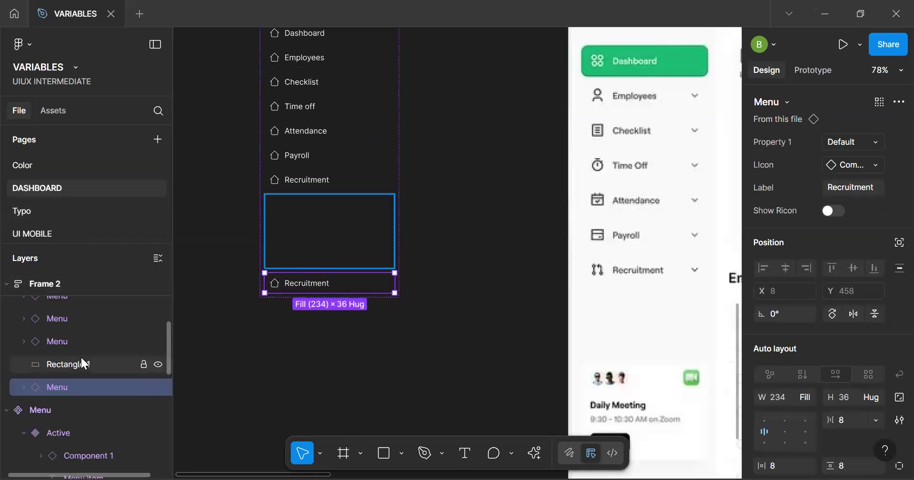
left_click(84, 364)
key("Delete")
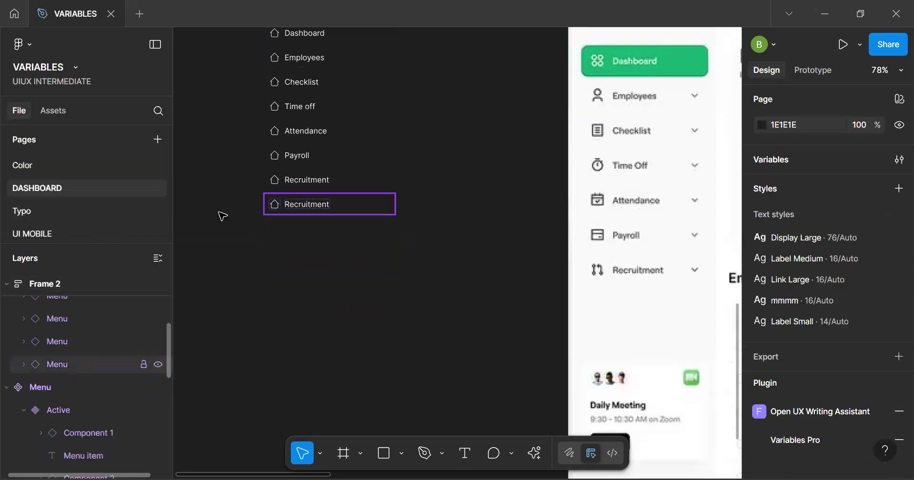
Wrap the seven menu items from Dashboard through the first Recruitment in a nested auto layout frame inside Frame 2, leaving out the last Recruitment item
left_click(323, 205)
left_click(321, 179)
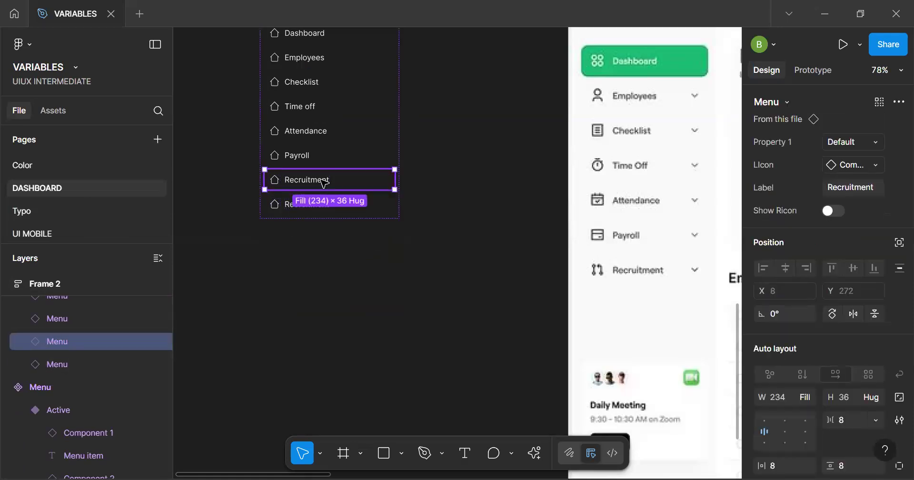
key("ctrl+a")
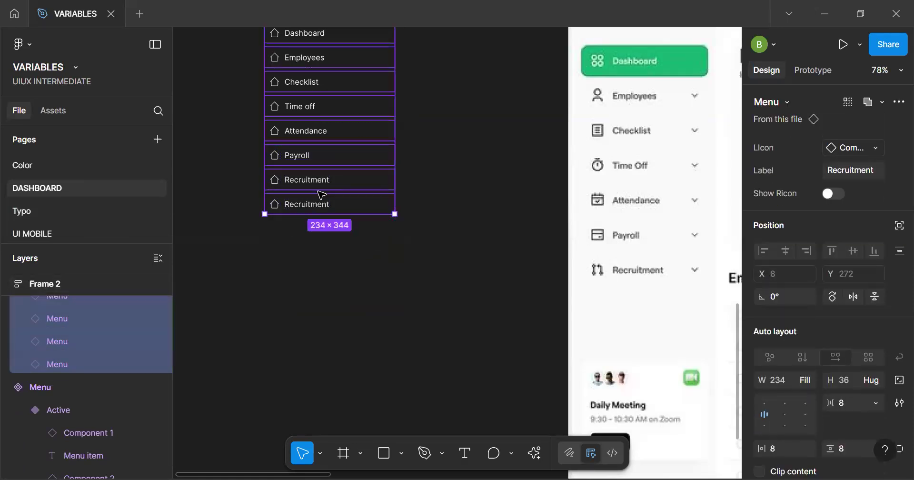
key("shift+a")
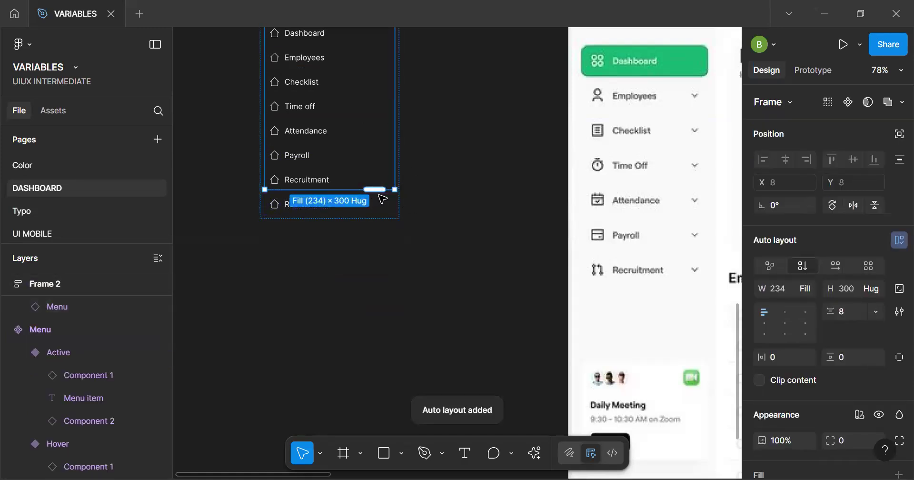
left_click(431, 193)
scroll(376, 140, "up", 3)
scroll(377, 236, "down", 5)
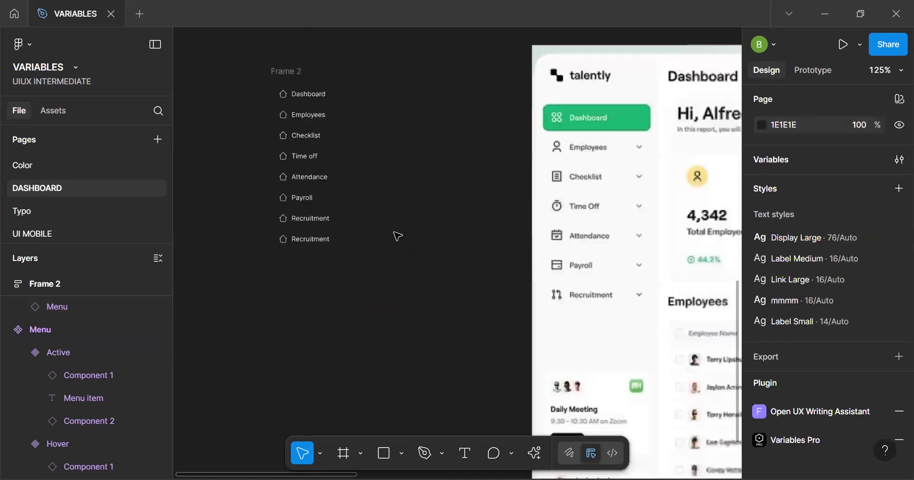
Stretch the gap in Frame 2 between the seven-item group and the last Recruitment item to 404
left_click(308, 117)
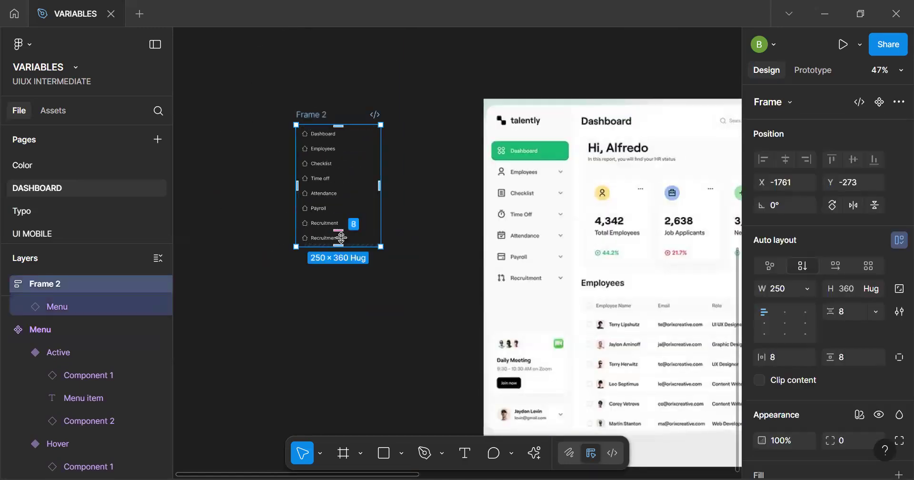
left_click_drag(339, 231, 342, 256)
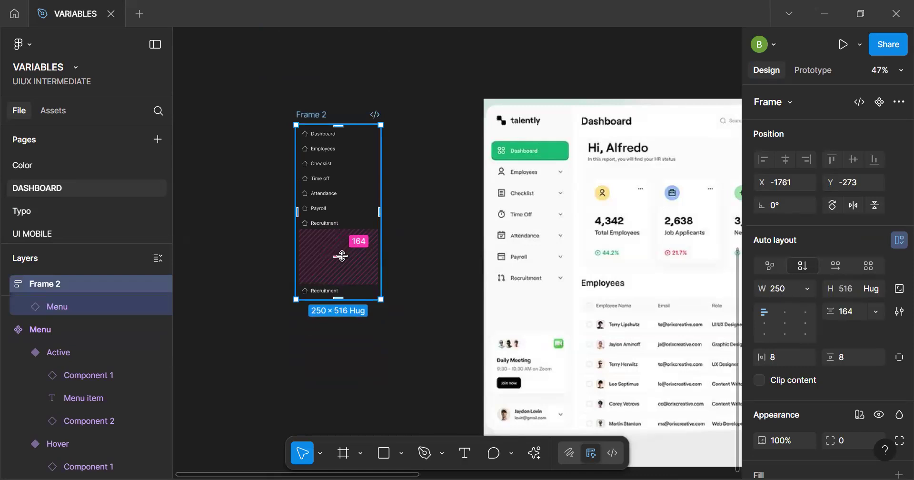
left_click_drag(342, 256, 342, 298)
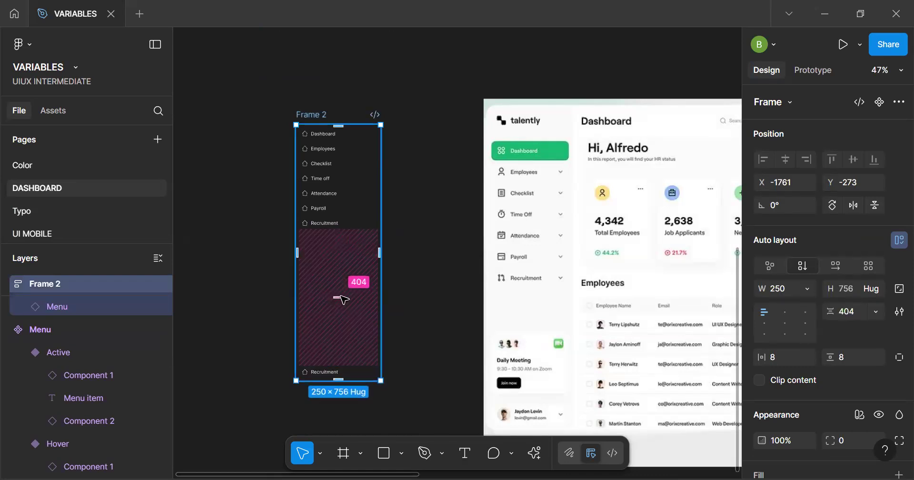
Set the spacing between the seven menu items in the nested frame to 16
left_click(339, 200)
scroll(343, 203, "up", 5)
left_click(337, 199)
type("16")
key("Return")
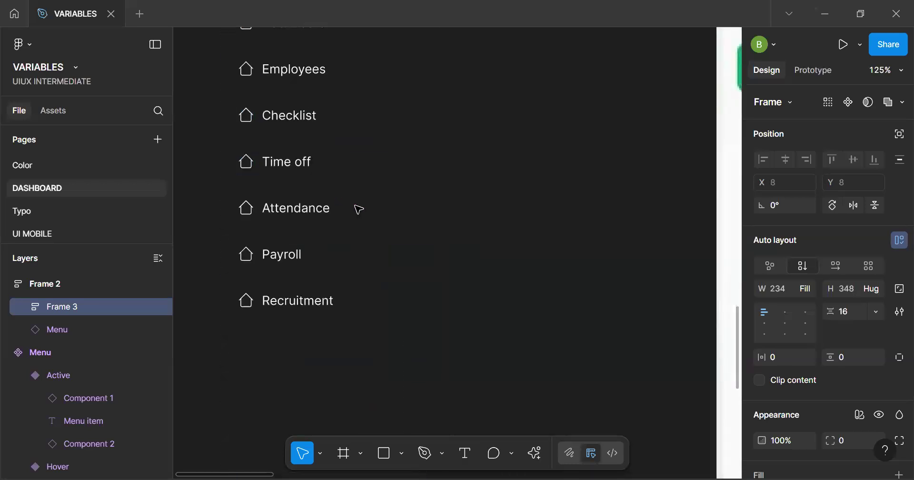
Try spacings of 0 and 8 between the menu items in Frame 3 and undo both changes
left_click_drag(328, 183, 347, 132)
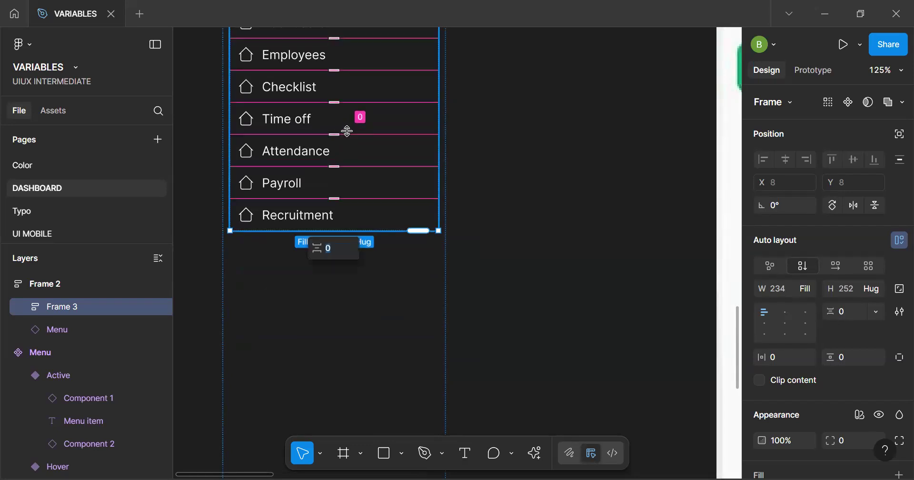
key("Return")
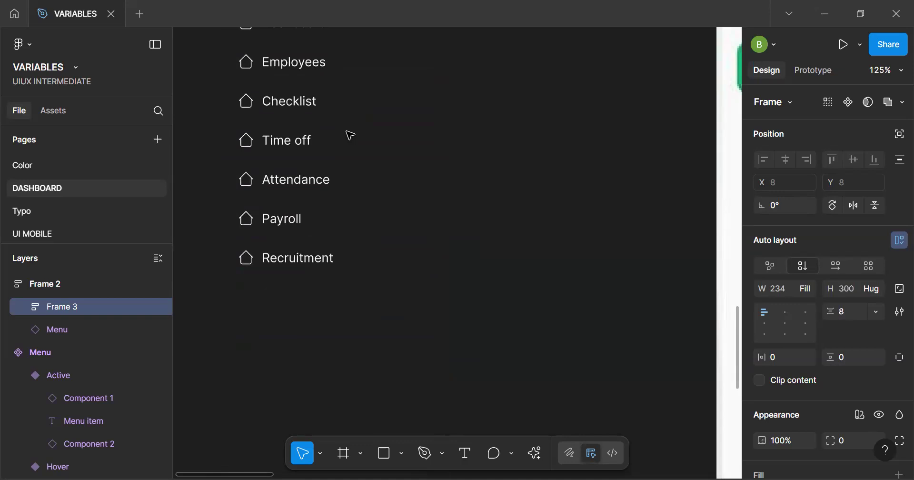
key("ctrl+z")
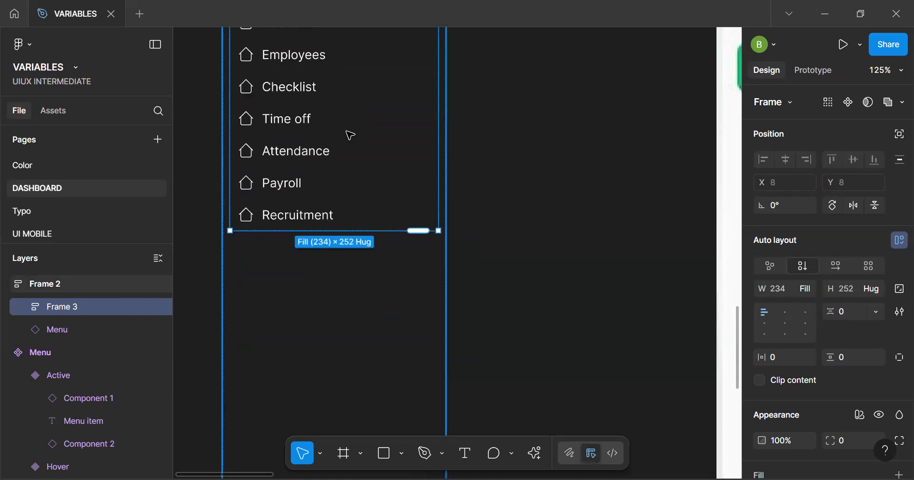
key("ctrl+z")
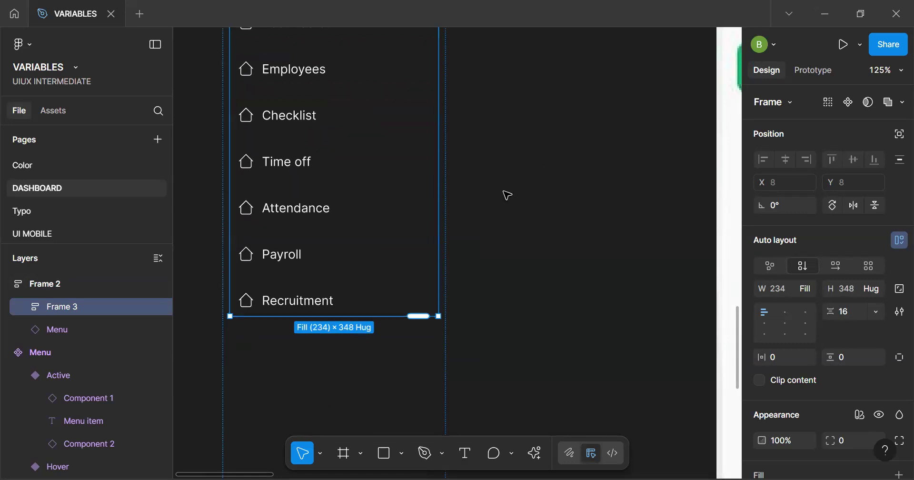
left_click(337, 353)
key("ctrl+z")
scroll(336, 353, "down", 2)
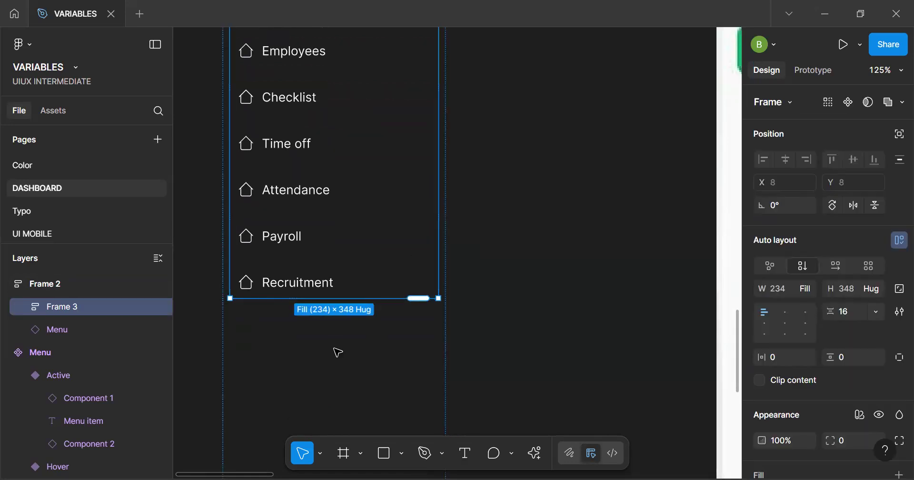
scroll(372, 286, "down", 1)
left_click(519, 275)
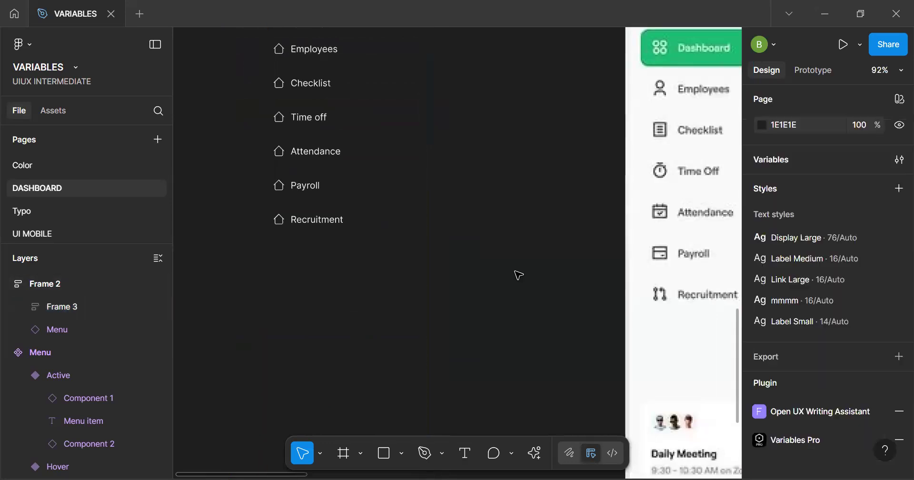
Set the gap in Frame 2 between Frame 3 and the last Recruitment item to 80
scroll(518, 272, "down", 2)
left_click(312, 319)
left_click(335, 252)
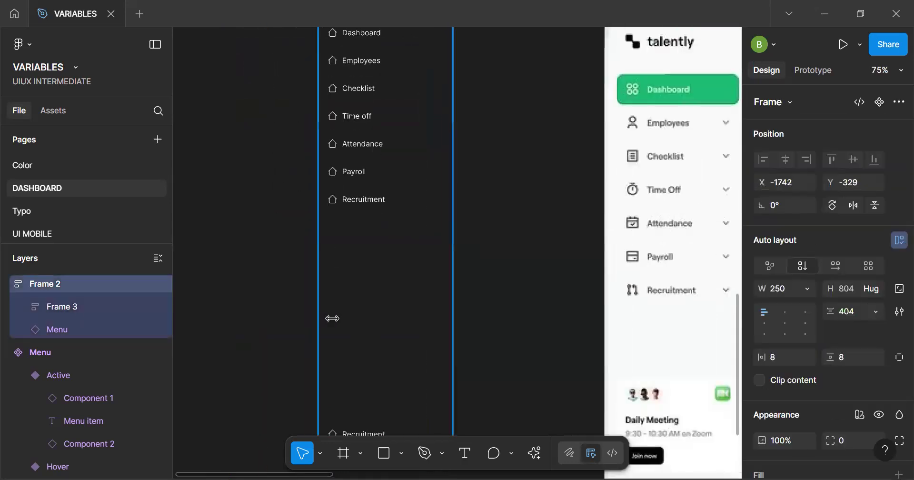
scroll(338, 320, "down", 2)
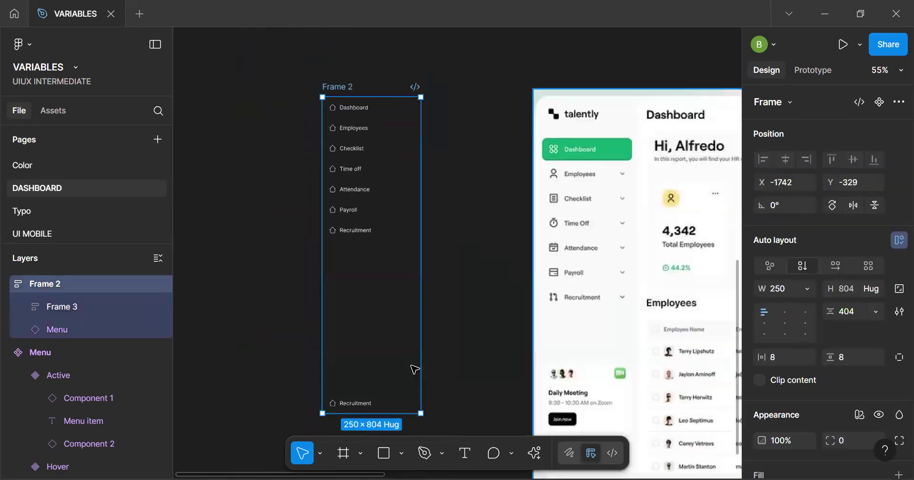
left_click_drag(372, 316, 375, 248)
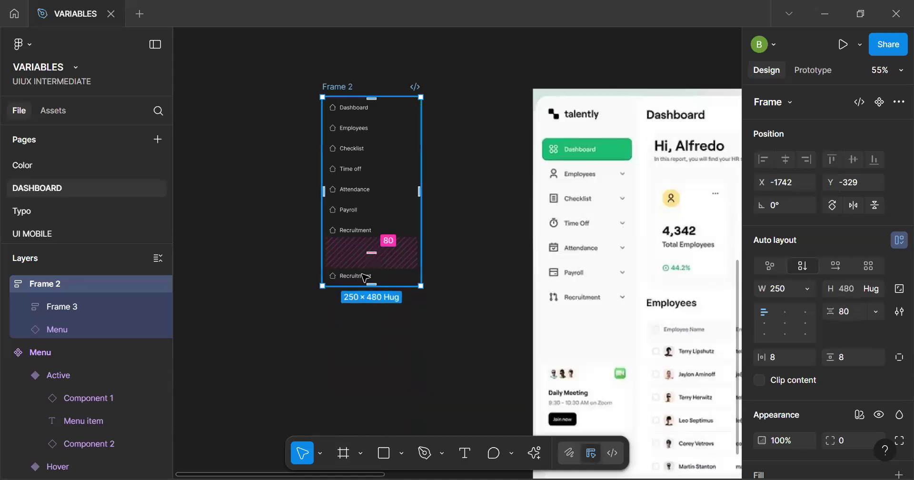
Draw a new, slightly taller than wide frame on the canvas below Frame 2 for the meeting card
scroll(365, 278, "up", 2)
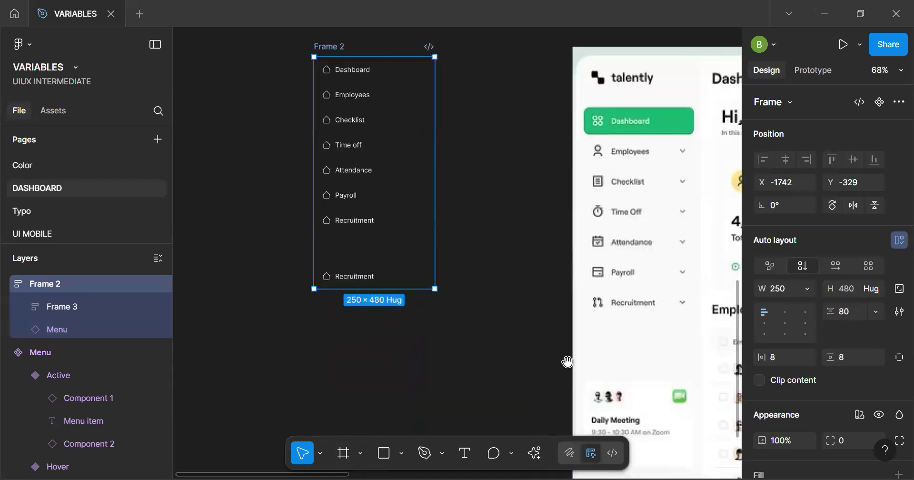
left_click_drag(512, 250, 386, 160)
key("f")
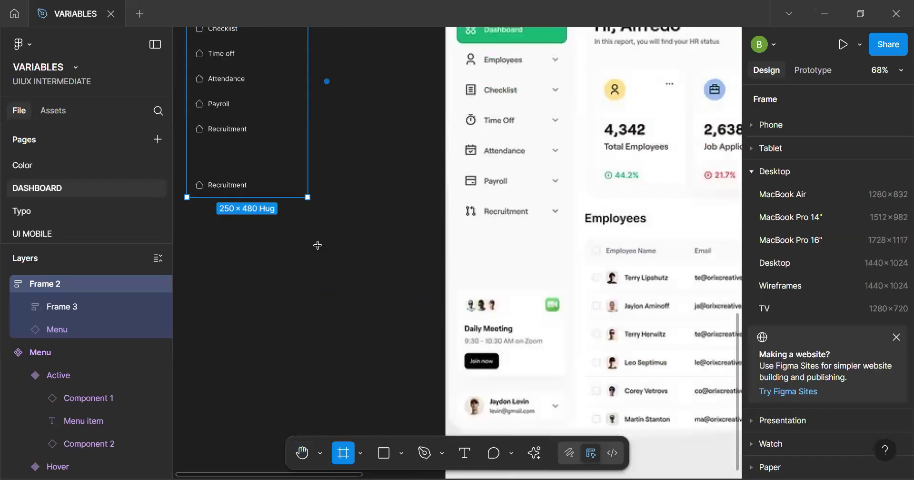
left_click_drag(205, 235, 291, 330)
Add a text layer reading "Daily Meeting" on the canvas beside Frame 4
key("t")
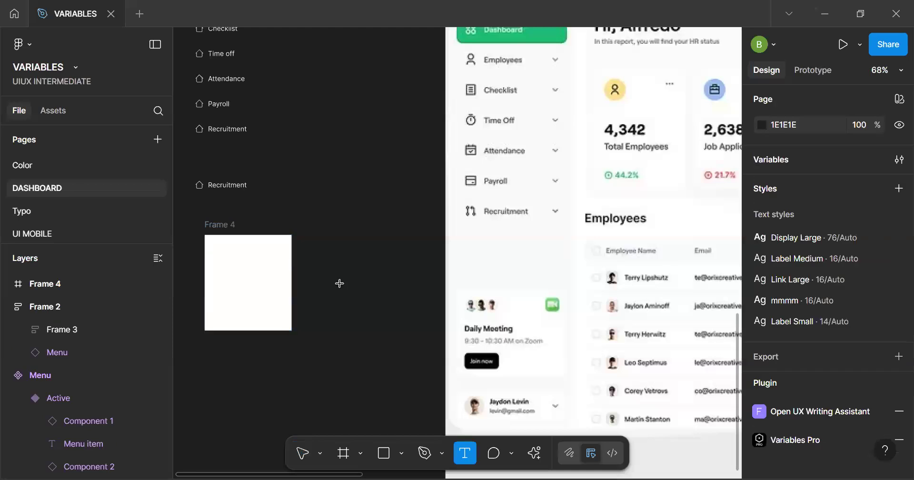
left_click(340, 284)
type("Dai")
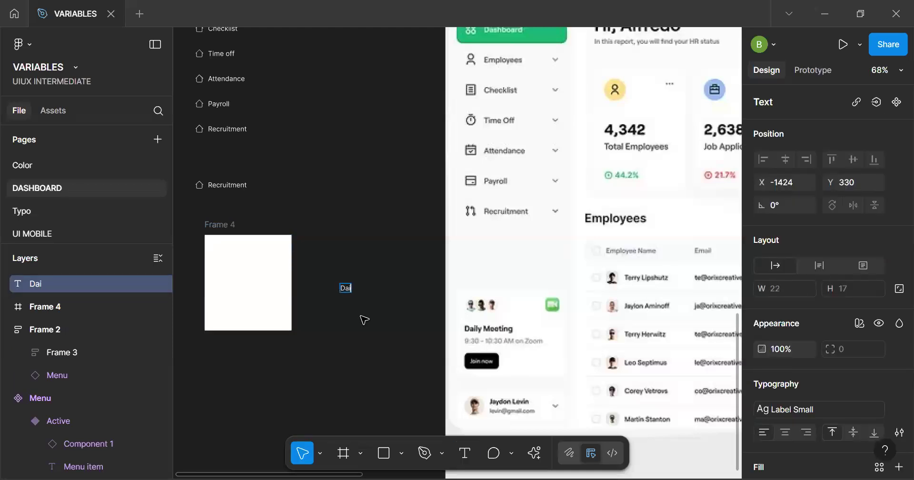
key("BackSpace")
key("BackSpace")
key("BackSpace")
type("ly meeting")
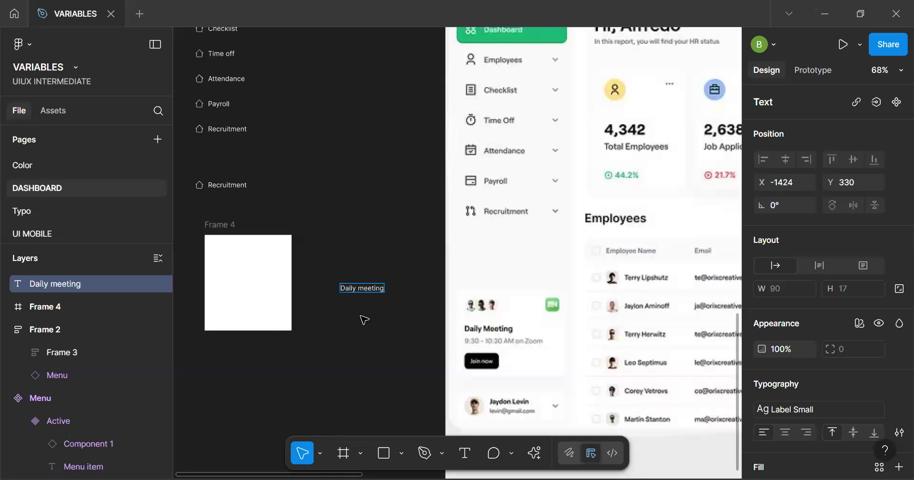
key("BackSpace")
type("M")
key("Escape")
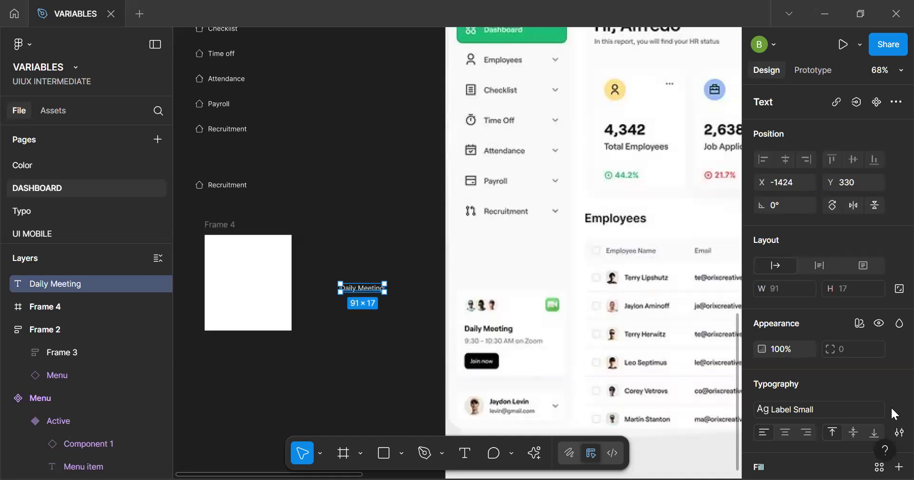
Apply the Label Medium text style to the Daily Meeting text after trying Link Large
left_click(853, 409)
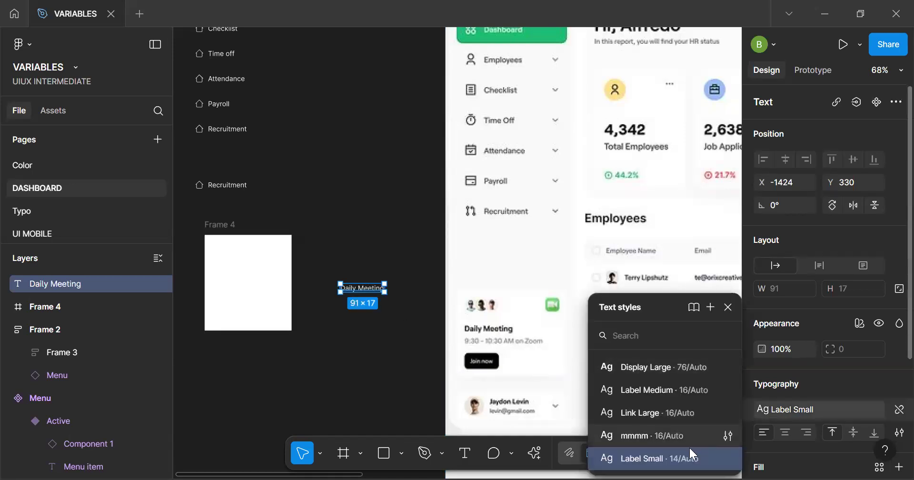
left_click(678, 419)
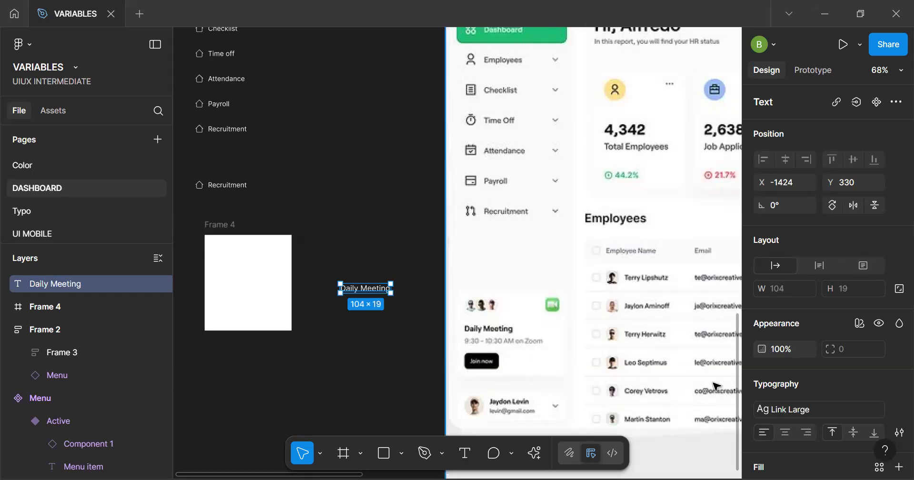
left_click(826, 417)
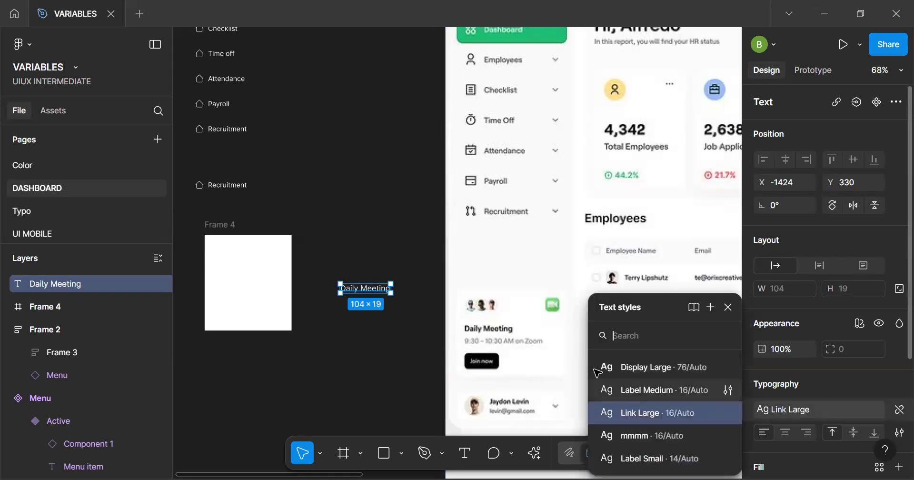
left_click(633, 389)
scroll(391, 310, "up", 5)
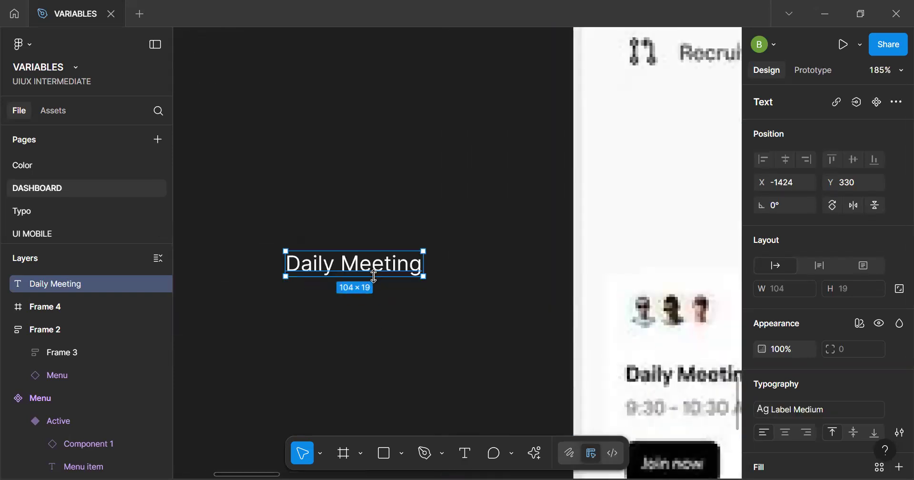
scroll(443, 265, "down", 5)
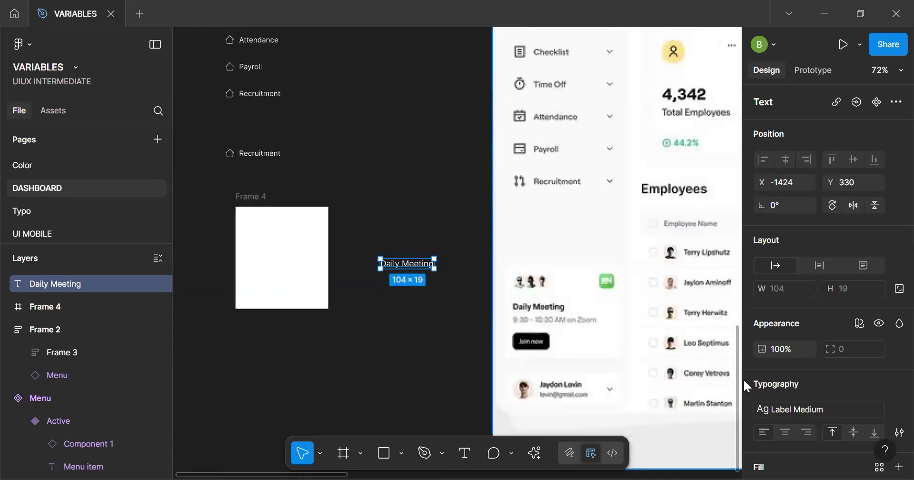
left_click(839, 414)
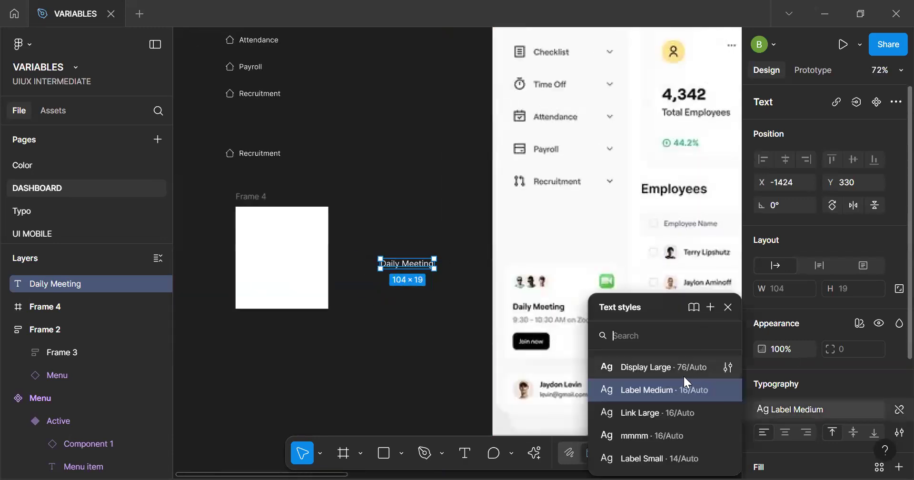
left_click(337, 367)
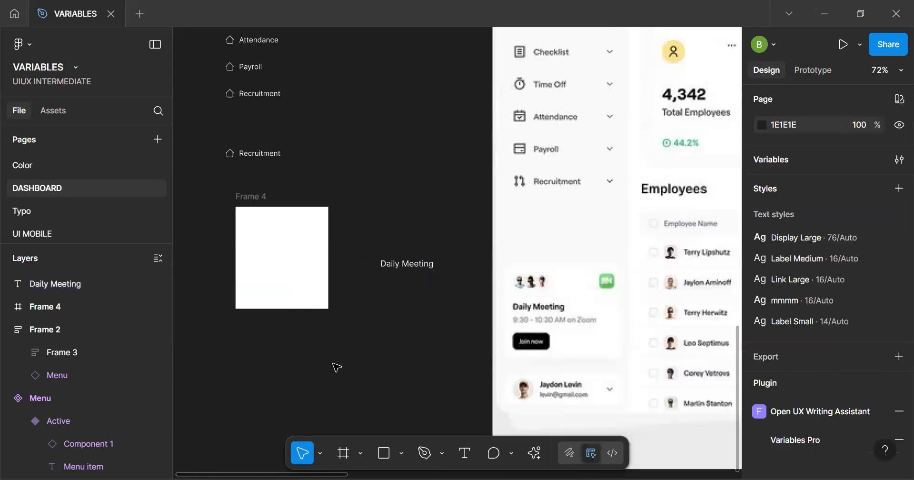
Wrap the Daily Meeting text in an auto layout frame and rename that frame "Text"
scroll(419, 268, "up", 4)
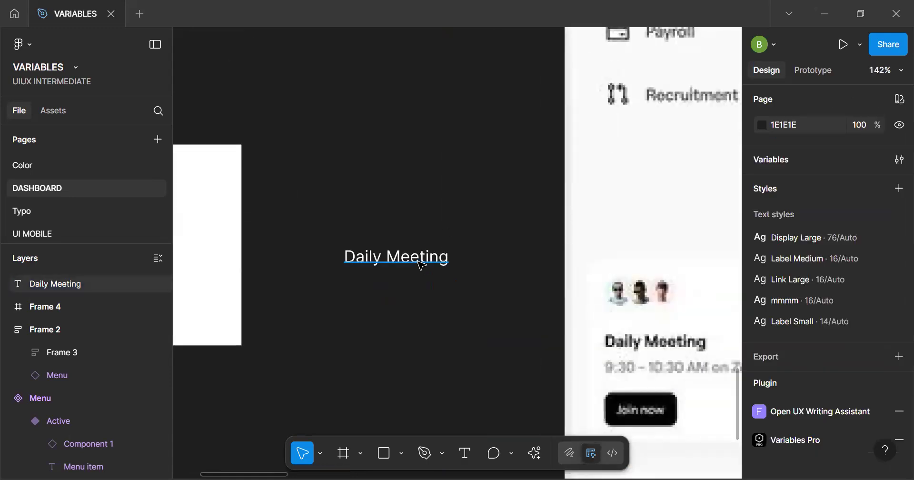
scroll(422, 266, "down", 4)
left_click(416, 265)
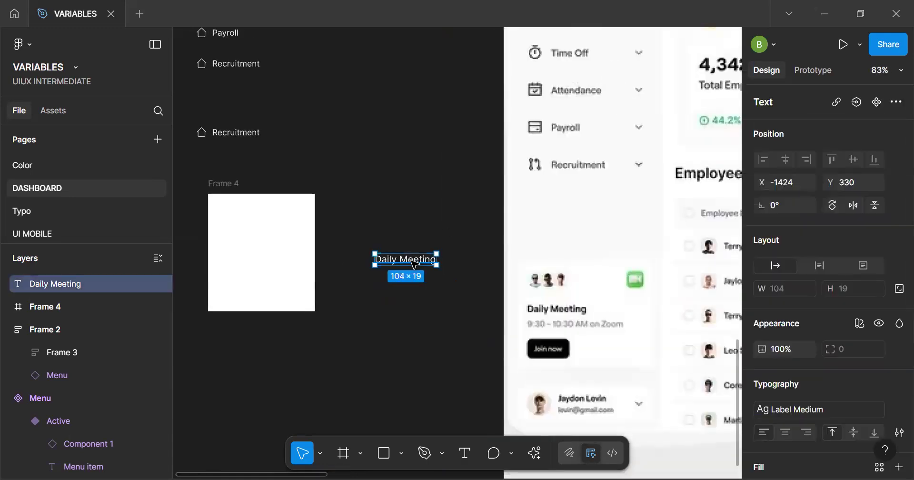
key("shift+a")
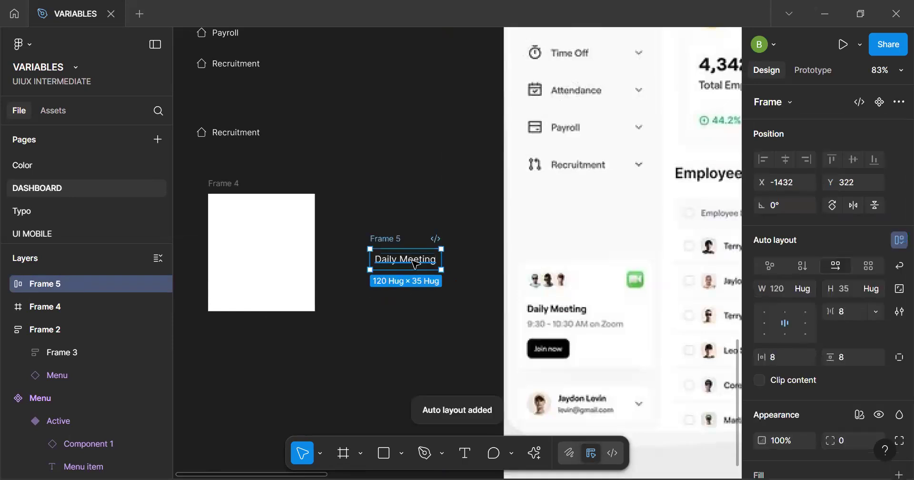
key("ctrl+r")
type("Test")
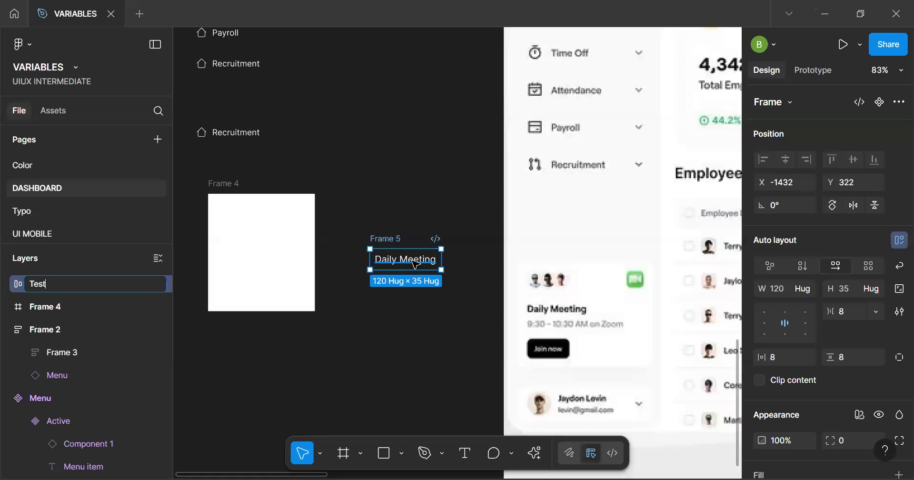
key("Return")
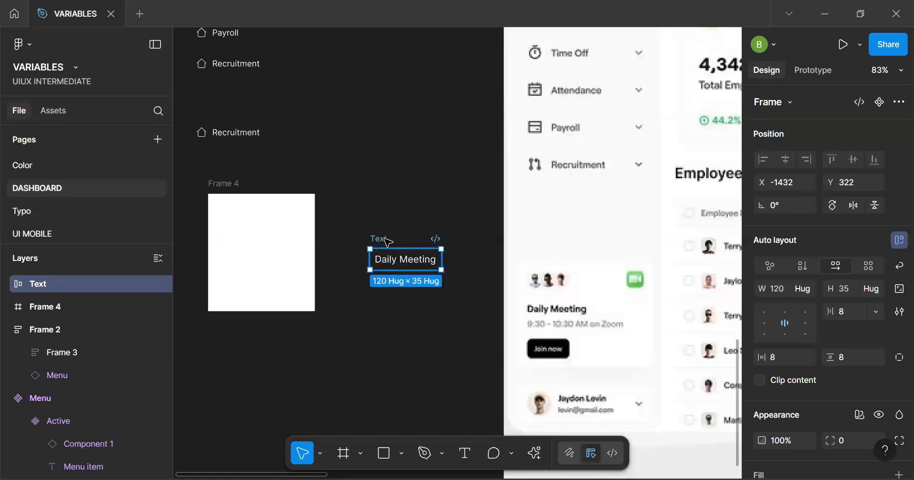
Duplicate the Daily Meeting text inside the Text frame and stack the two lines with a vertical layout
left_click(400, 268)
key("ctrl+d")
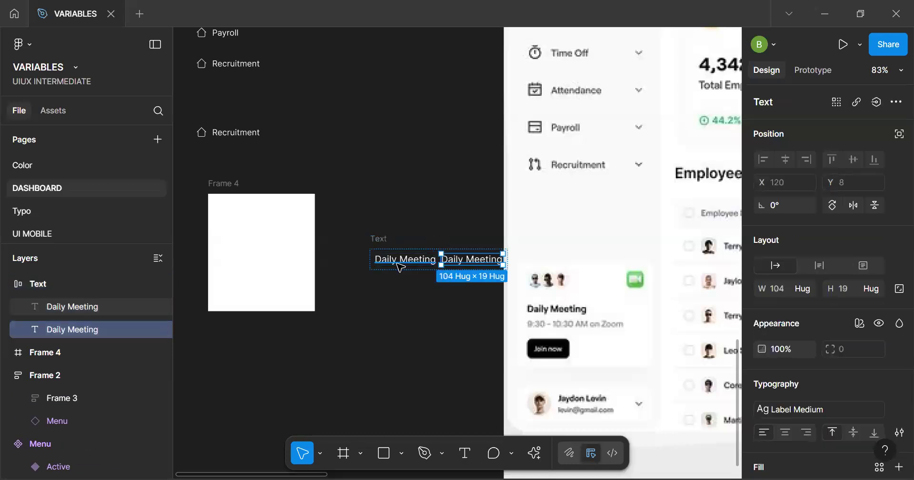
left_click(381, 238)
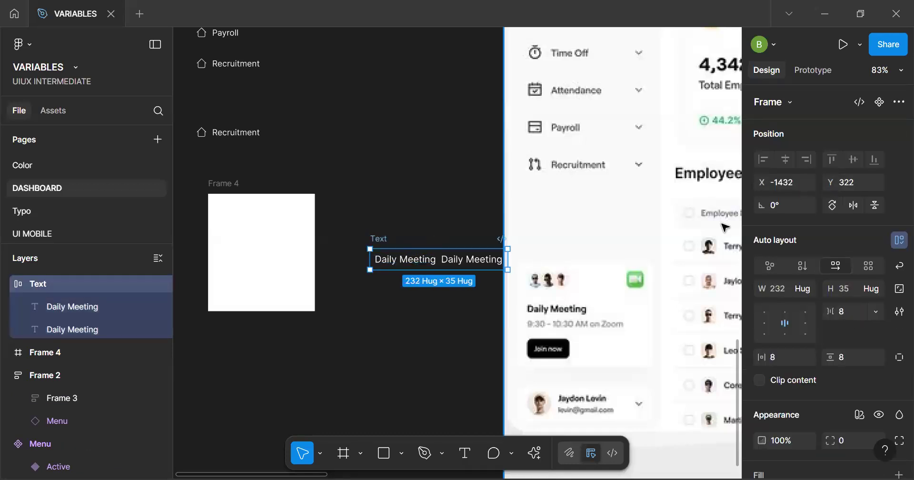
left_click(804, 271)
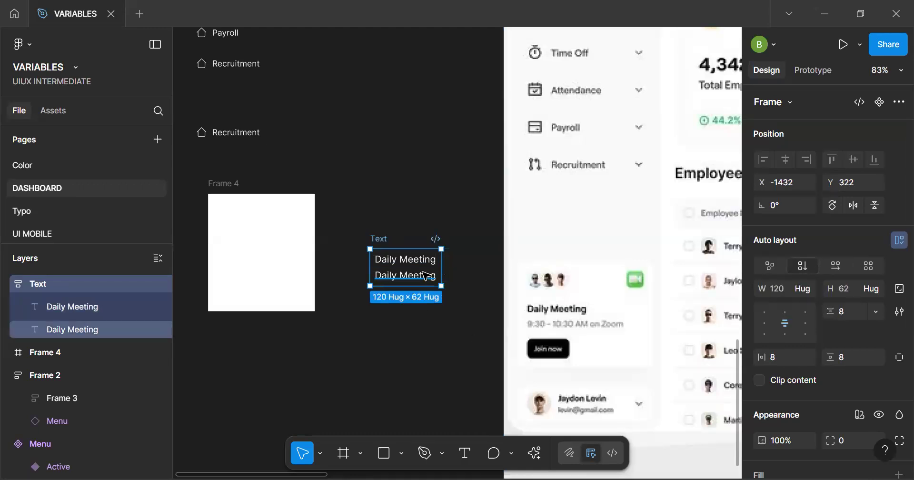
Replace the lower duplicate text in the Text frame with "9:30 - 10:30AM on zoom"
double_click(422, 278)
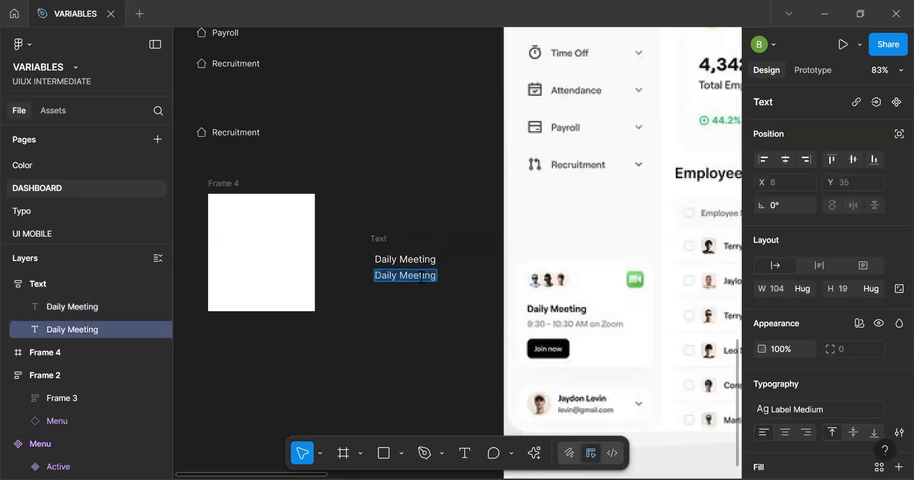
type("(:30")
key("ctrl+a")
type("9:")
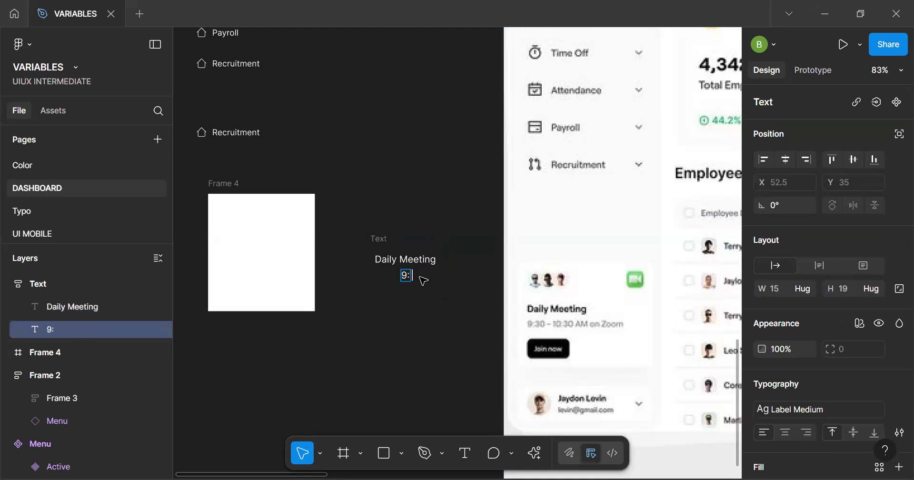
type("30 - 10")
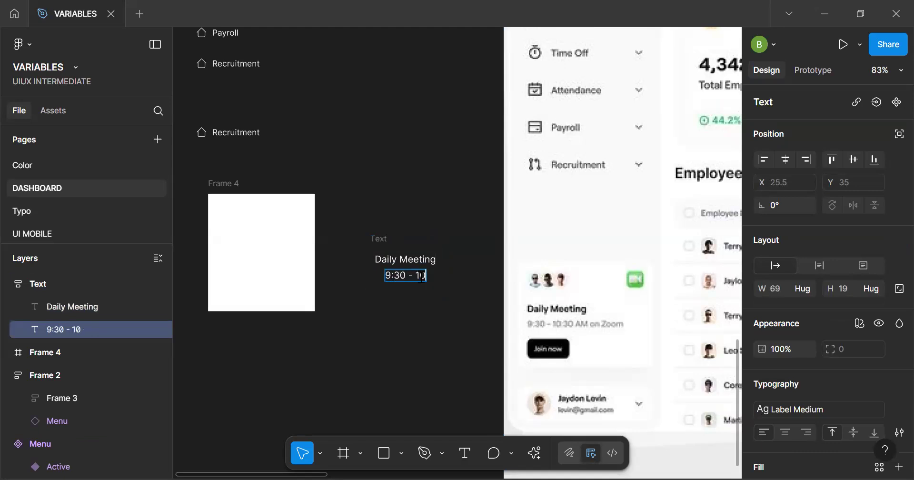
type(":30AM")
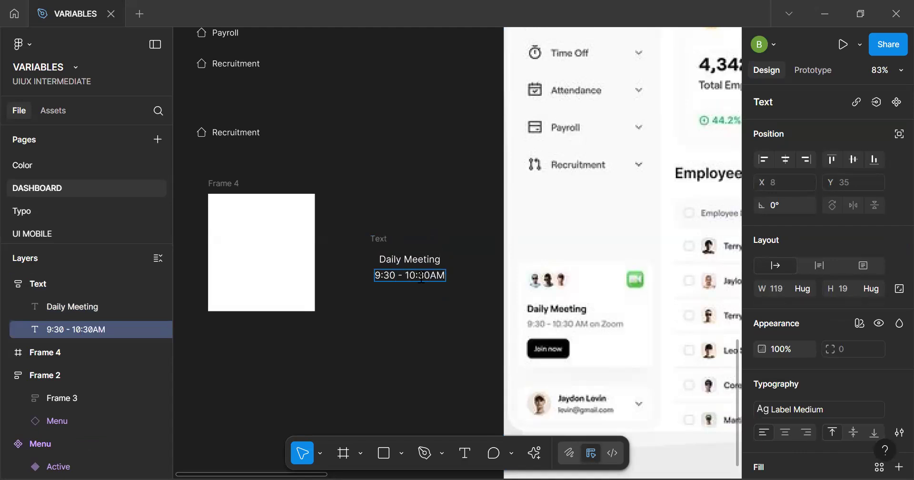
type(" on")
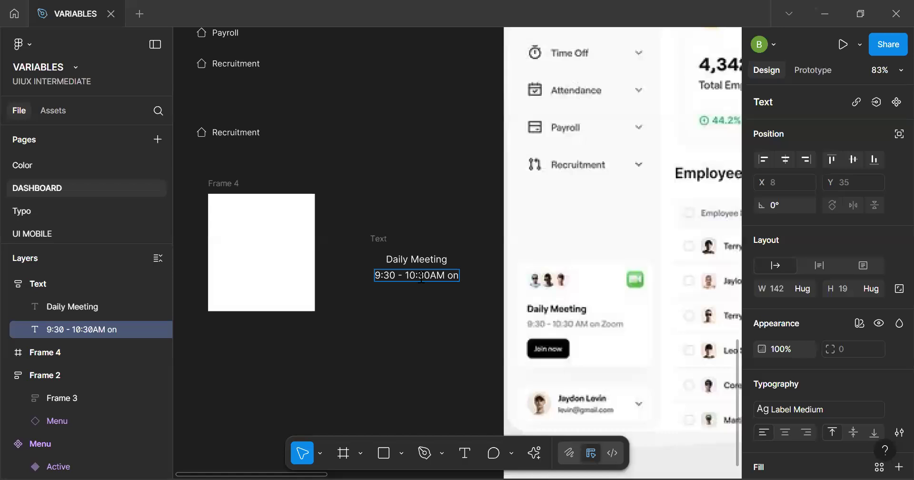
type(" zoom")
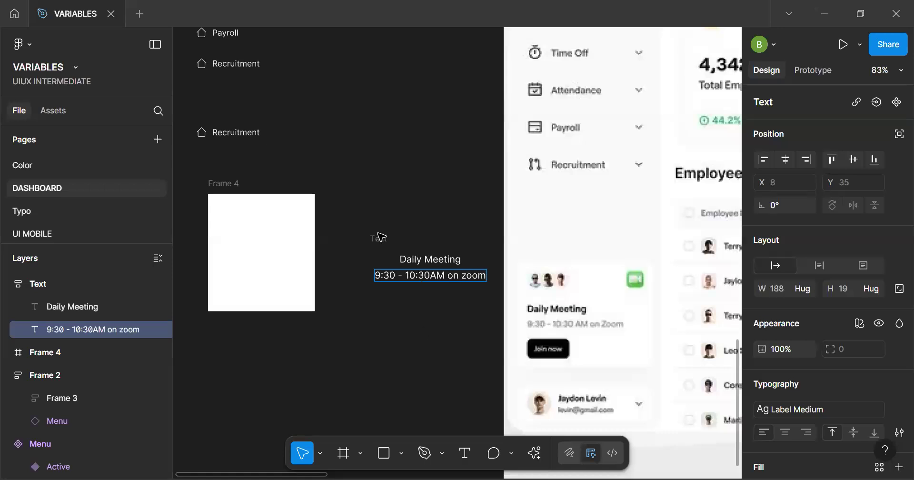
key("Escape")
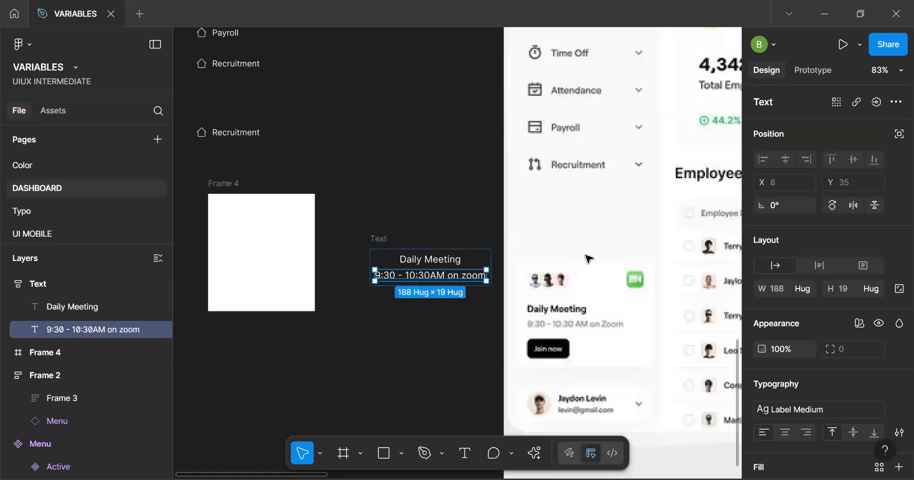
Left-align the two lines inside the Text auto layout frame
left_click(380, 239)
left_click(766, 324)
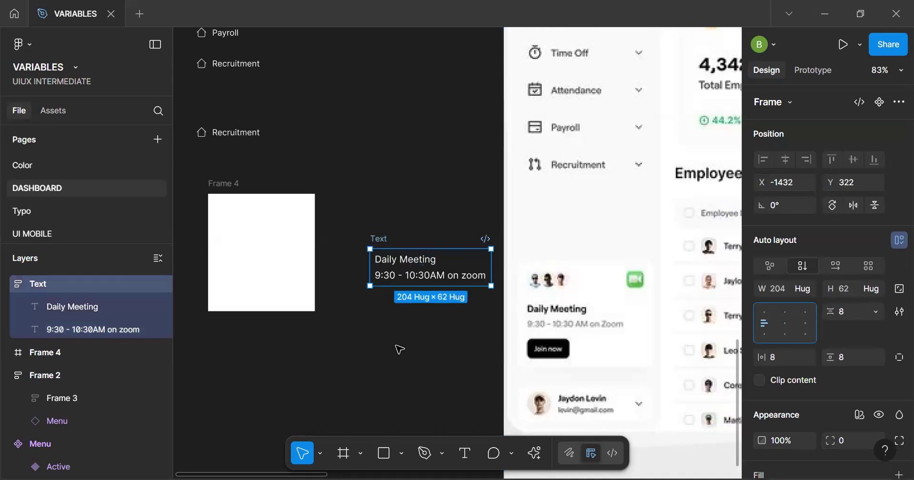
left_click(383, 340)
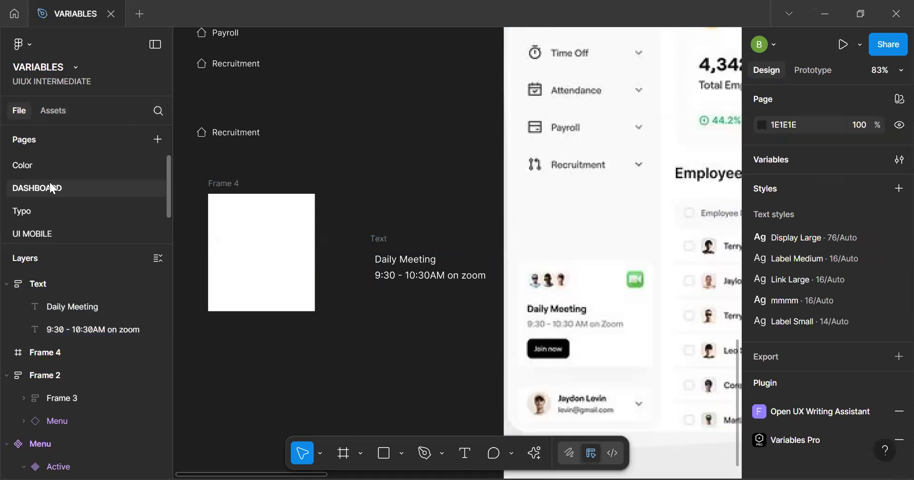
scroll(50, 181, "down", 1)
scroll(52, 189, "up", 1)
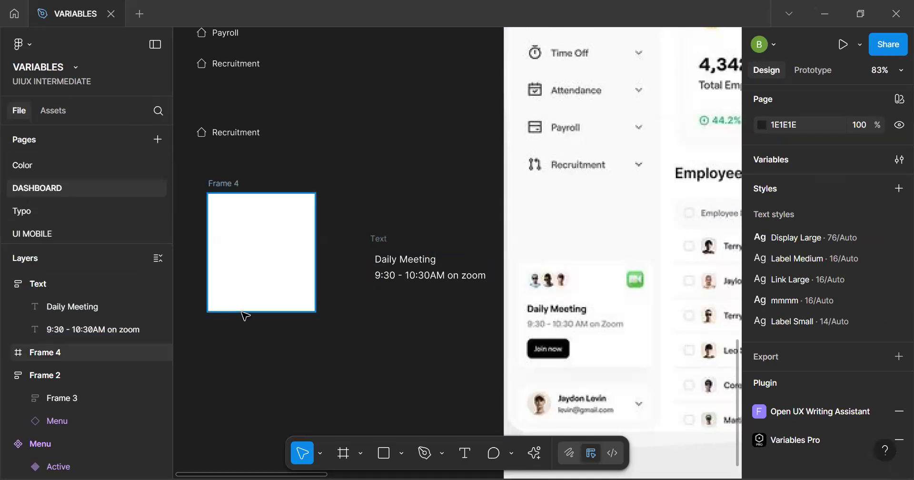
Add a text layer reading "Button" on the canvas below the Text frame
key("t")
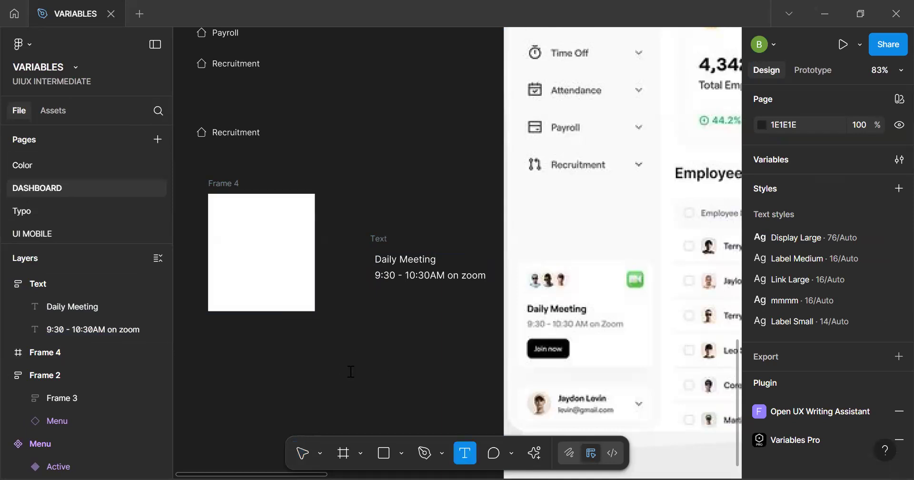
left_click(351, 371)
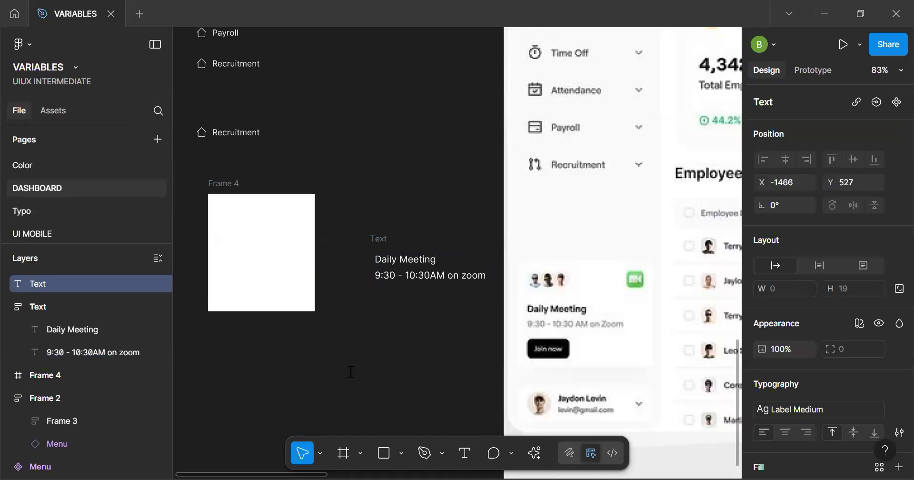
type("Buuton")
right_click(364, 377)
left_click(416, 235)
left_click(366, 378)
key("BackSpace")
double_click(374, 377)
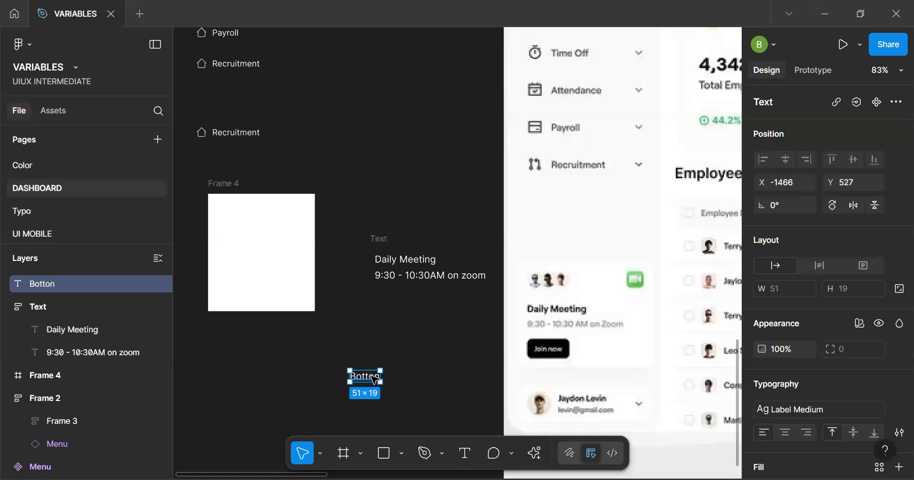
type("B")
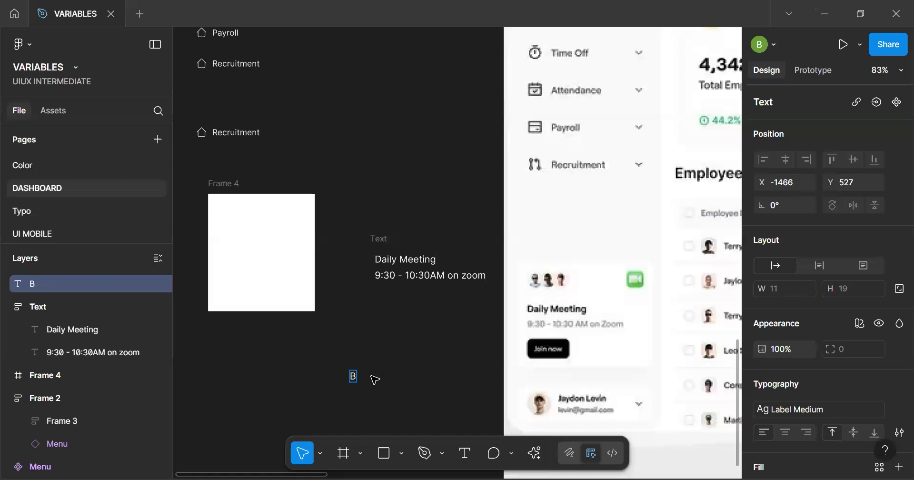
type("utton")
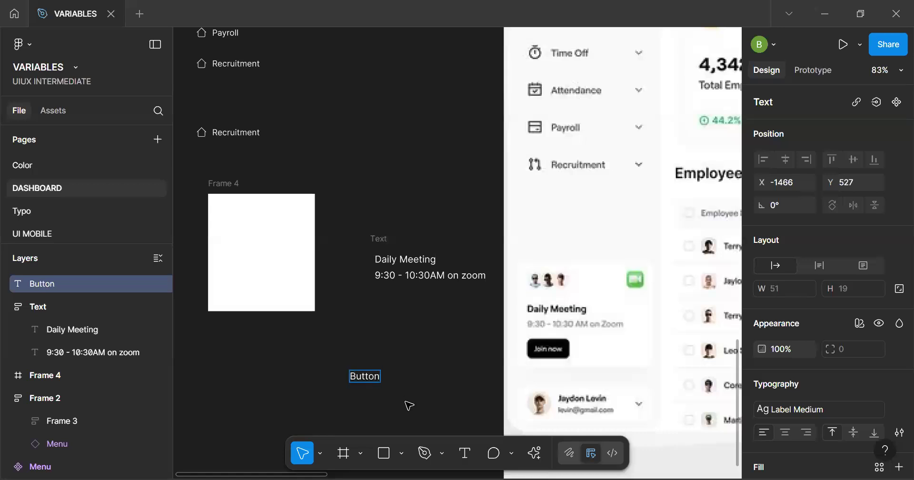
key("Escape")
Wrap the Button text in an auto layout frame and rename that frame "Button"
key("shift+a")
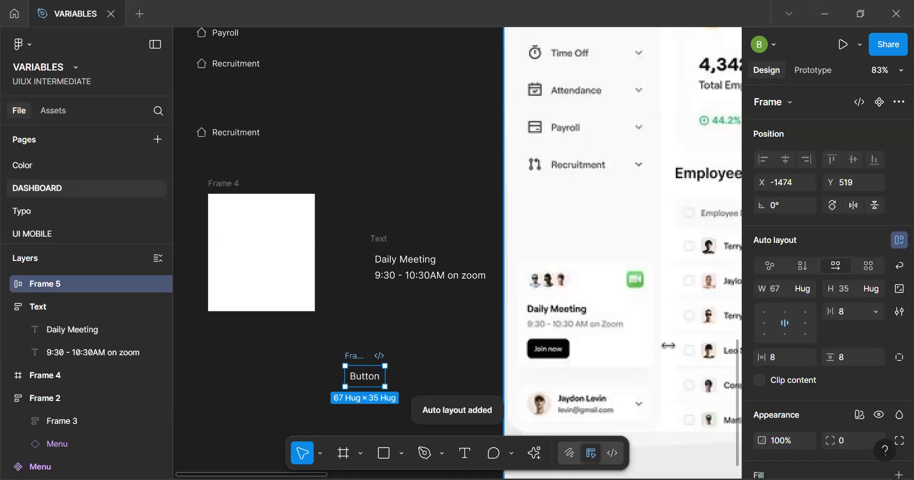
key("ctrl+r")
type("B")
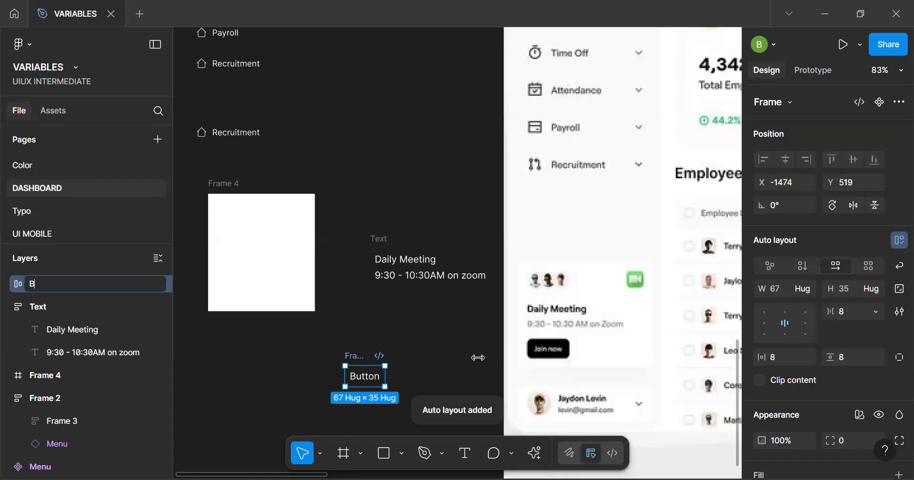
type("utton")
key("Return")
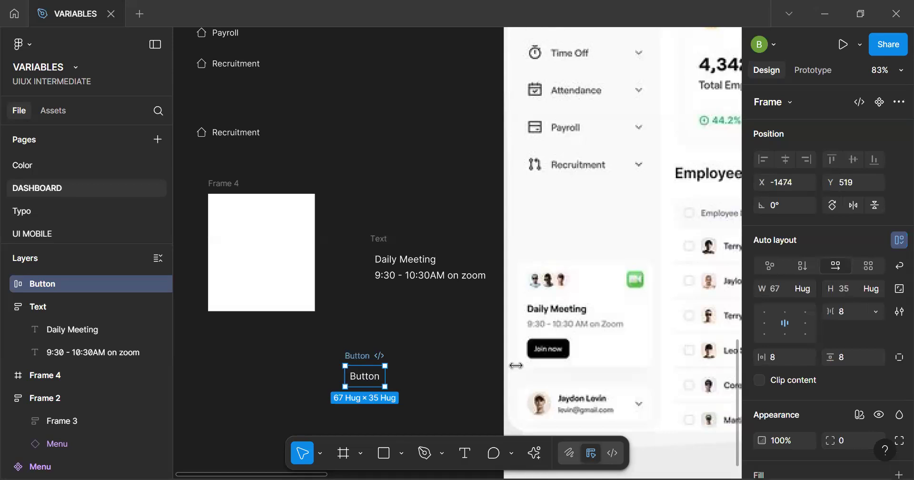
Turn the Button frame into a component and move it up beside the Payroll and Recruitment menu items
left_click_drag(379, 383, 362, 351)
key("ctrl+alt+k")
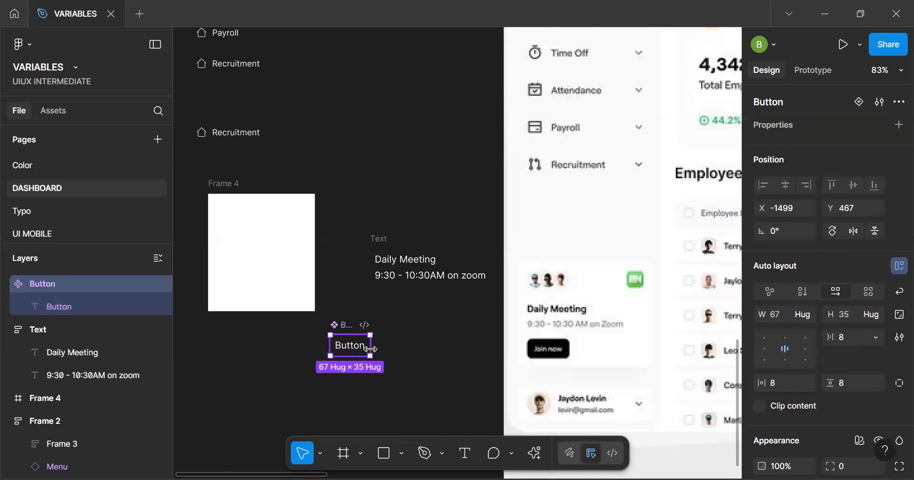
left_click_drag(330, 348, 247, 385)
key("ctrl+z")
left_click_drag(332, 353, 413, 70)
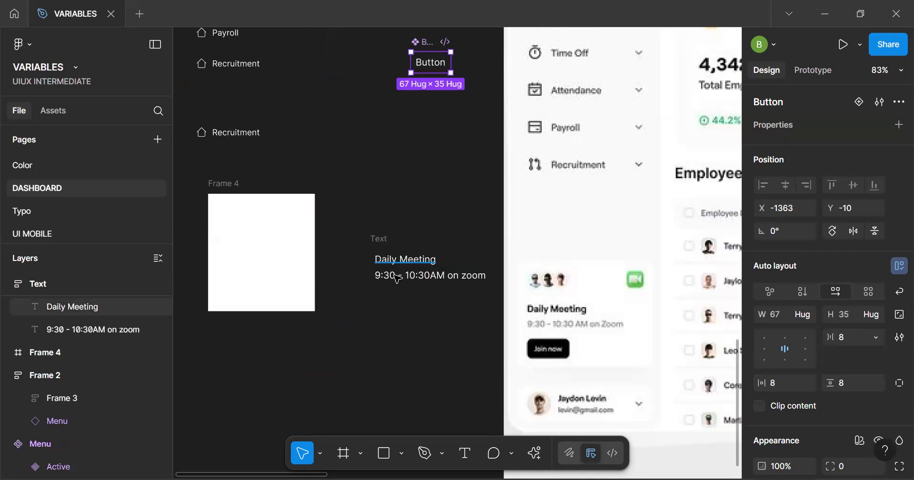
Paste an instance of the Button component into the Text frame below the meeting time line
left_click(402, 305)
left_click(403, 276)
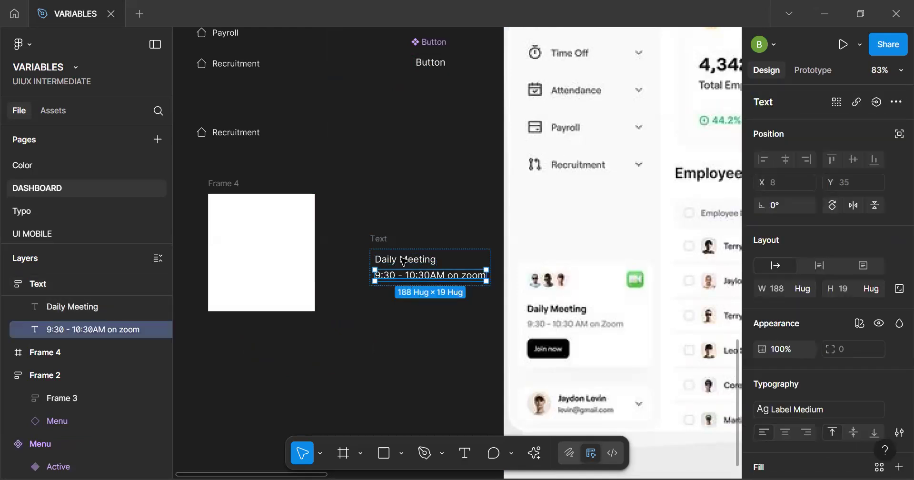
left_click(403, 261)
left_click(384, 239)
key("ctrl+v")
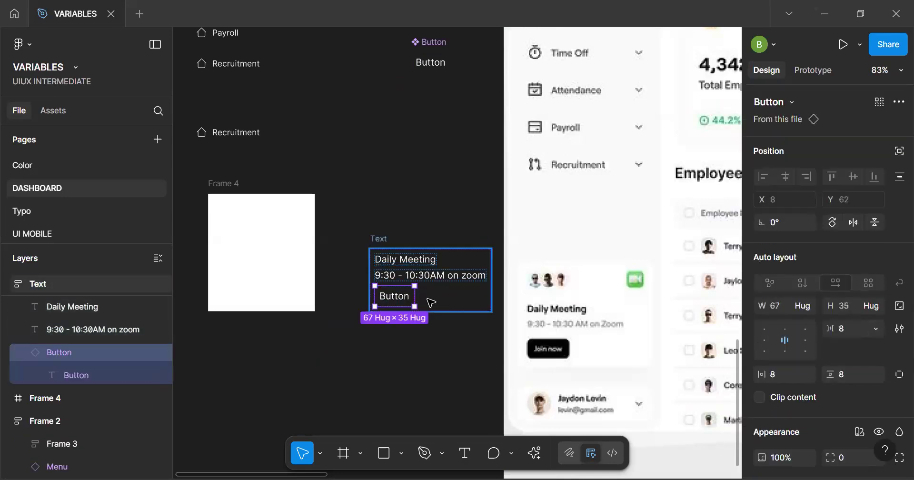
Group the Daily Meeting and meeting time lines in their own auto layout frame inside the Text frame
left_click(452, 305)
scroll(453, 305, "up", 5)
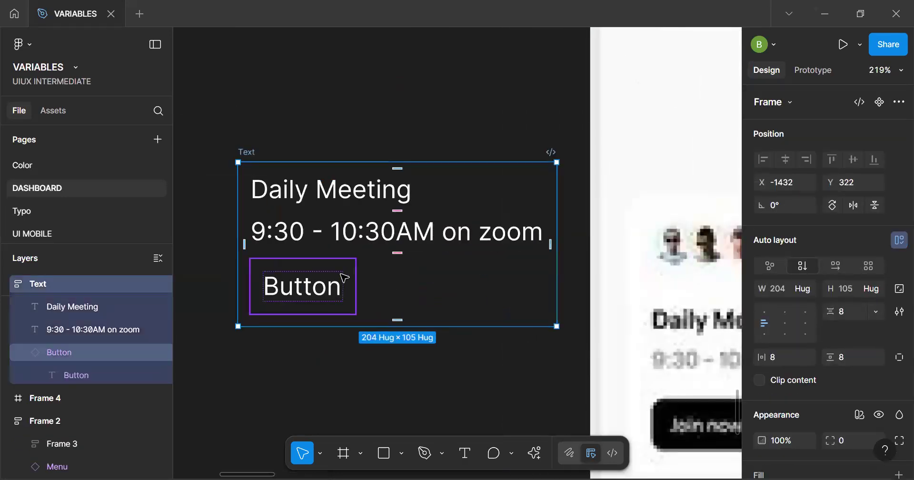
left_click(349, 242)
left_click(328, 192, "shift")
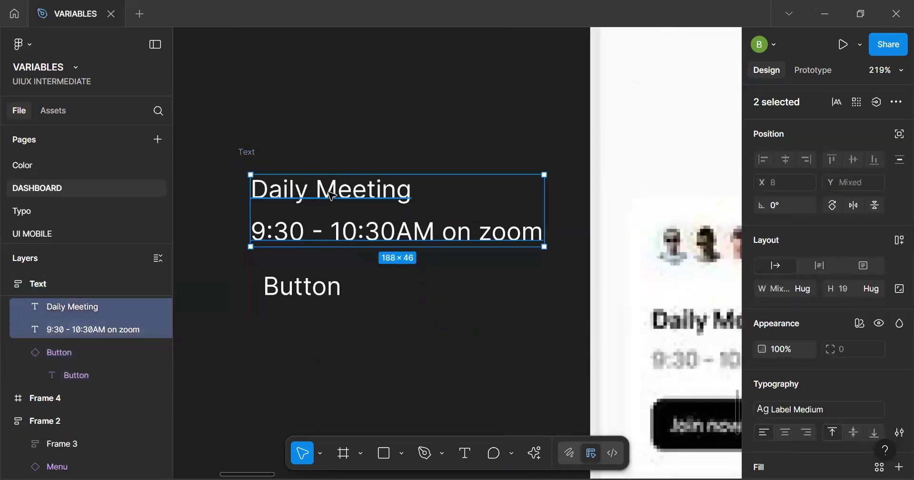
key("shift+a")
Set the vertical gap between the grouped text lines and the button in the Text frame to 24
left_click(247, 153)
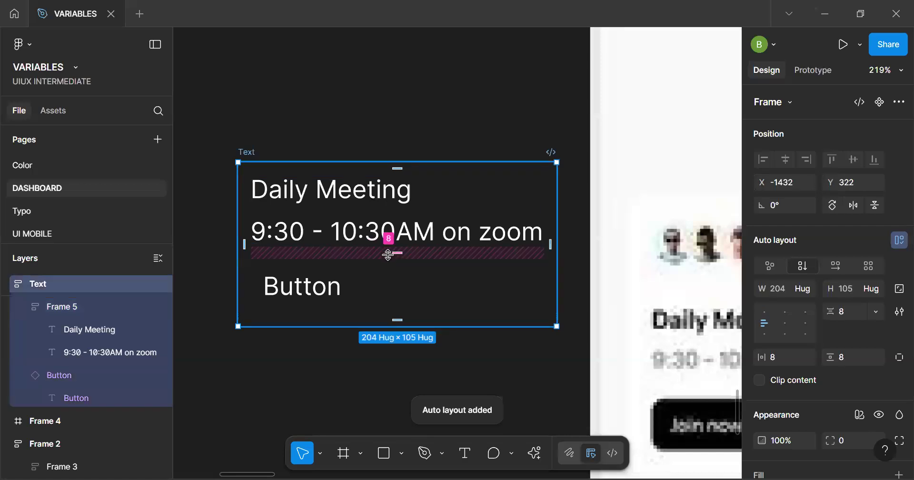
type("24")
key("Return")
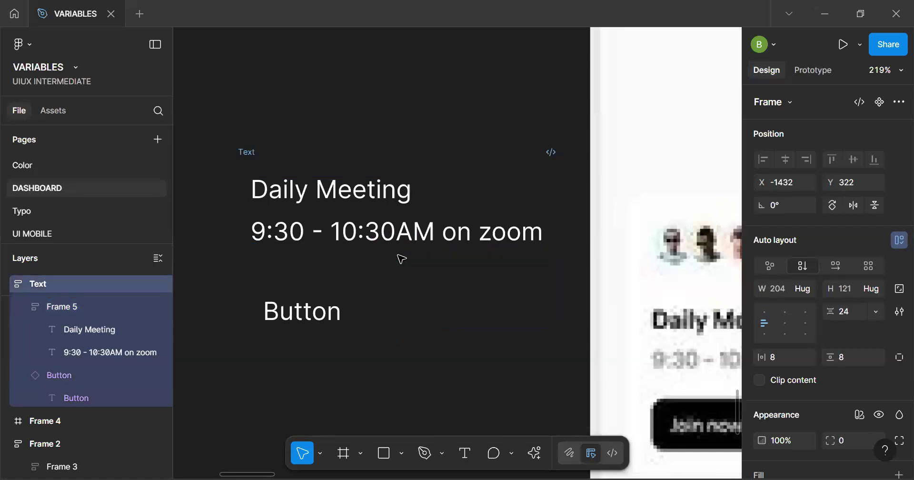
Apply the Text/On - Action library colour to the label of the main Button component
left_click(337, 313)
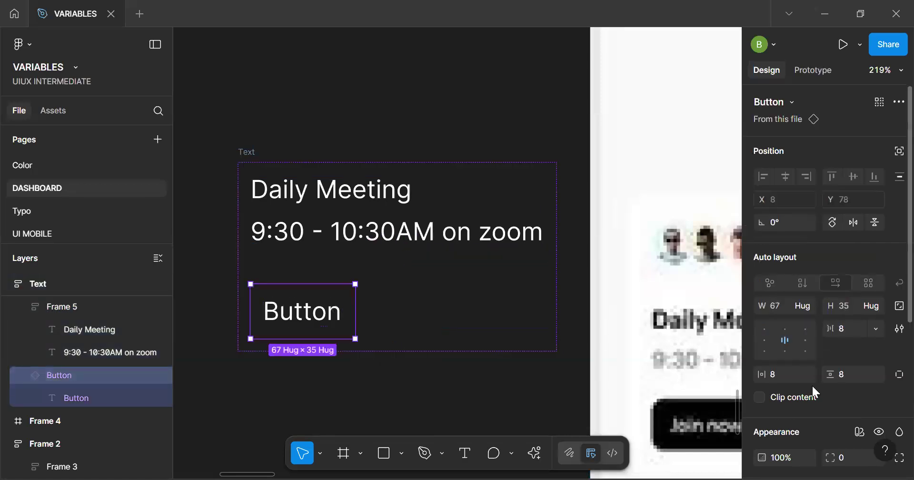
scroll(812, 387, "down", 5)
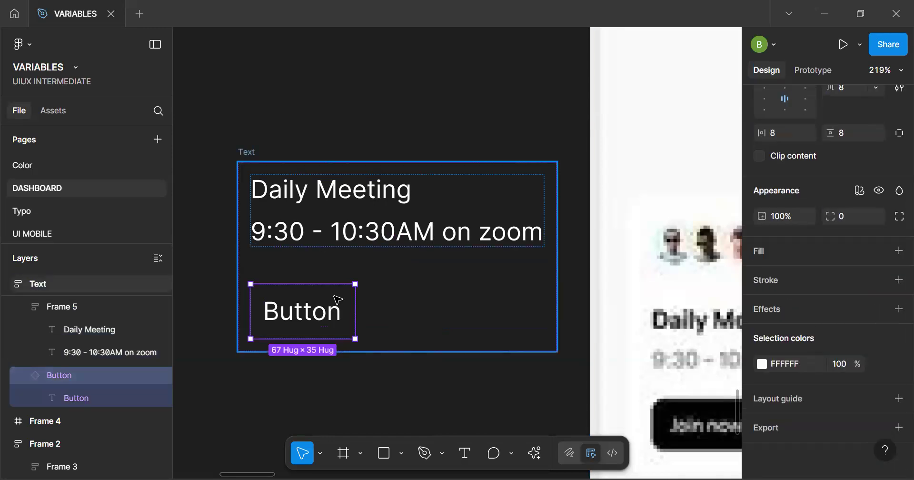
scroll(335, 172, "down", 3)
scroll(335, 173, "up", 10)
scroll(348, 118, "down", 7)
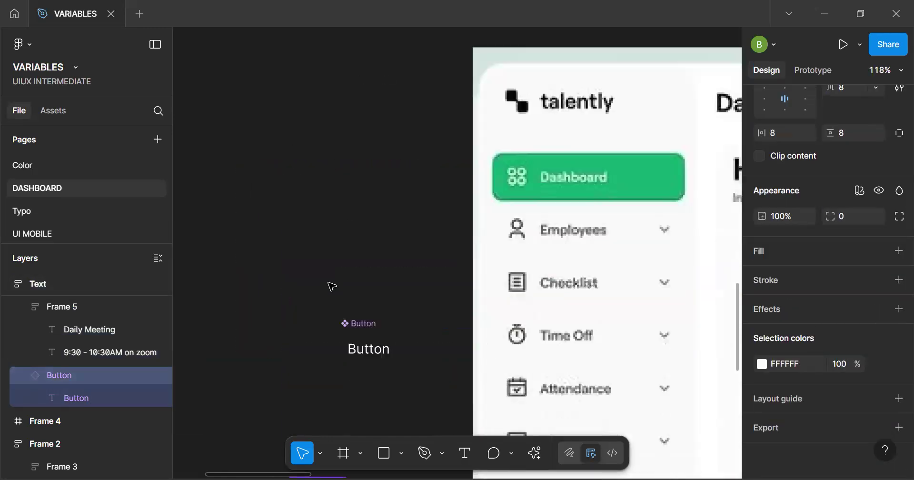
left_click(362, 58)
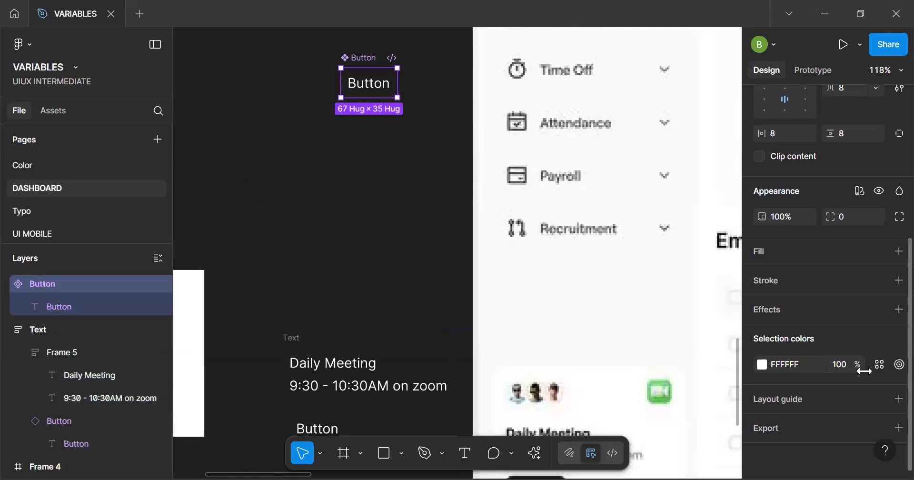
left_click(881, 365)
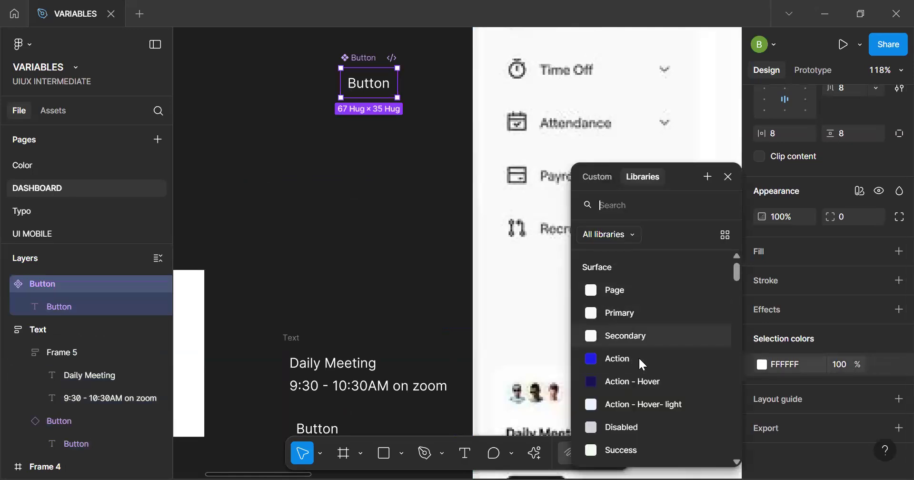
scroll(639, 347, "down", 5)
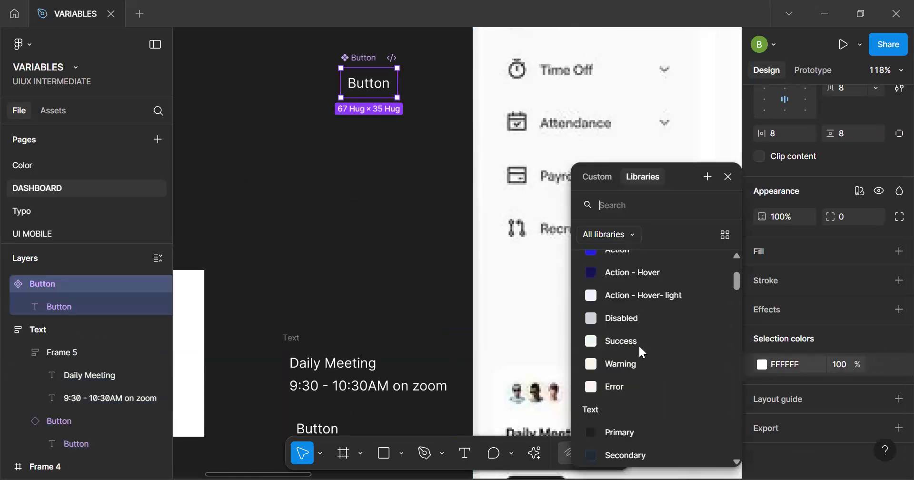
scroll(638, 353, "down", 4)
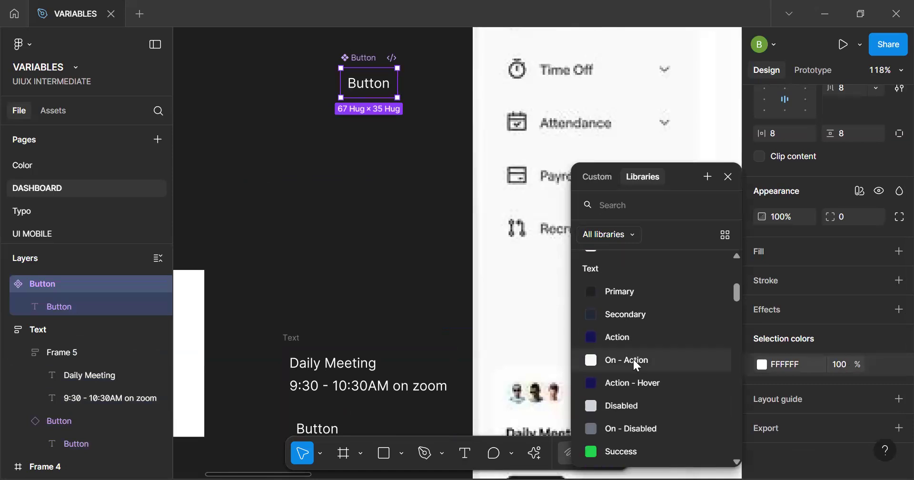
left_click(715, 355)
Fill the main Button component with Surface/Action and set its corner radius to 100
left_click(880, 251)
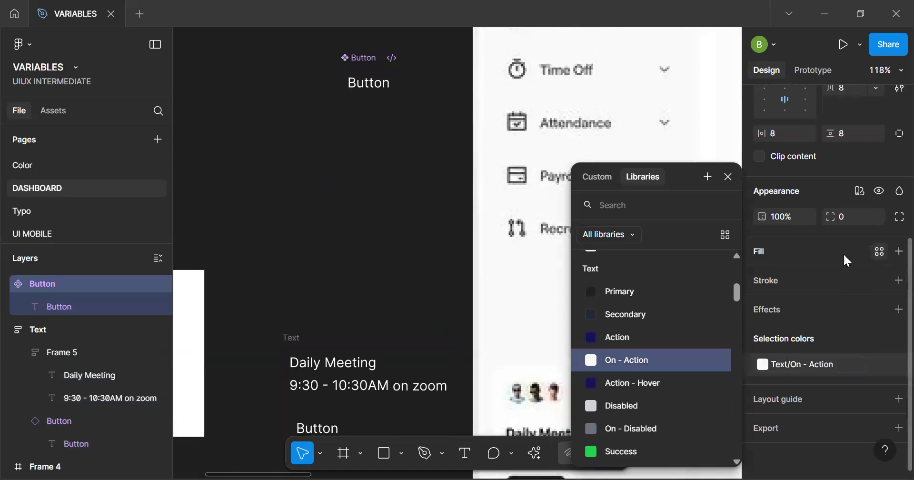
left_click(619, 359)
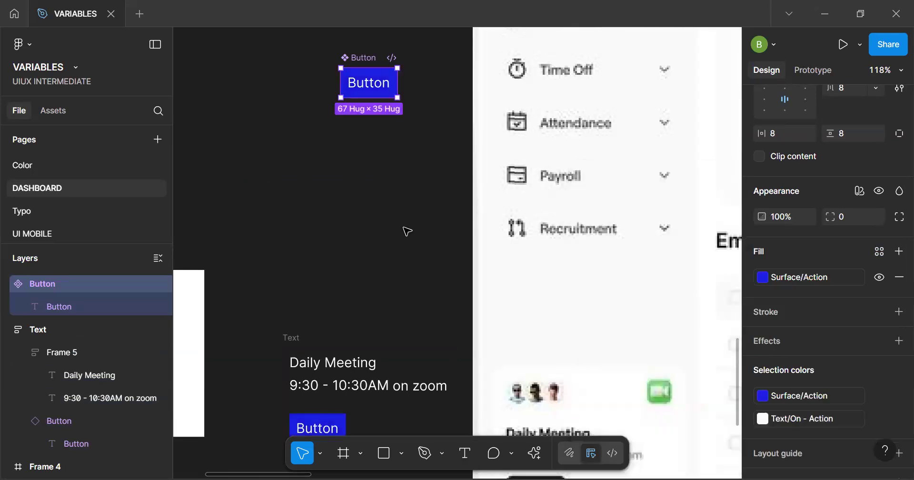
left_click(847, 213)
type("100")
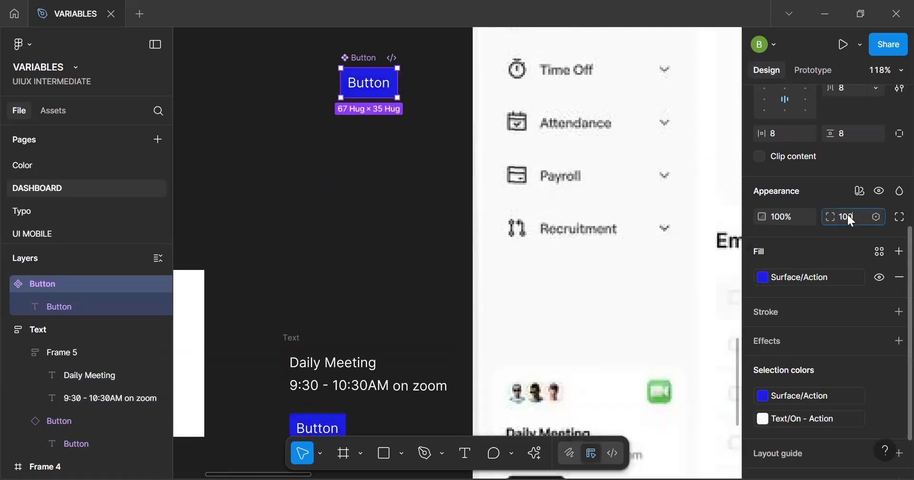
Try a horizontal padding of 24 on the main Button component and compare its instance with the Join now button
left_click(781, 133)
type("24")
key("Return")
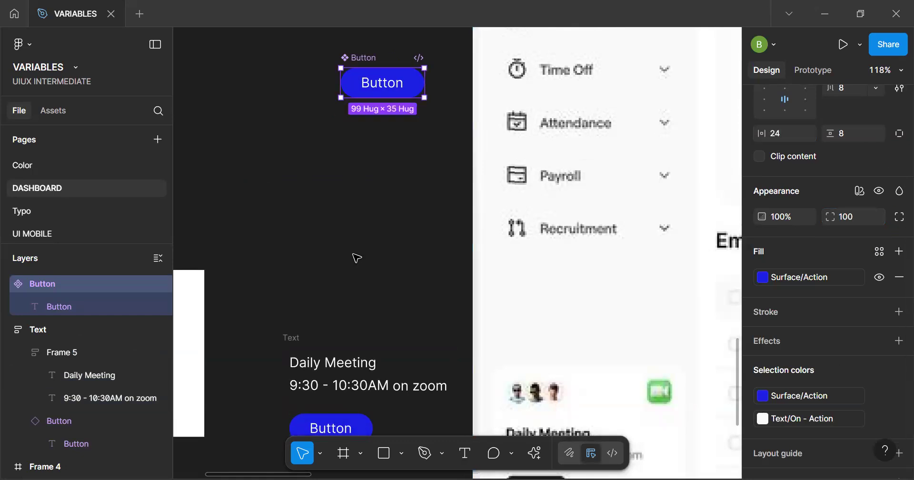
scroll(358, 257, "down", 5)
scroll(357, 257, "up", 3)
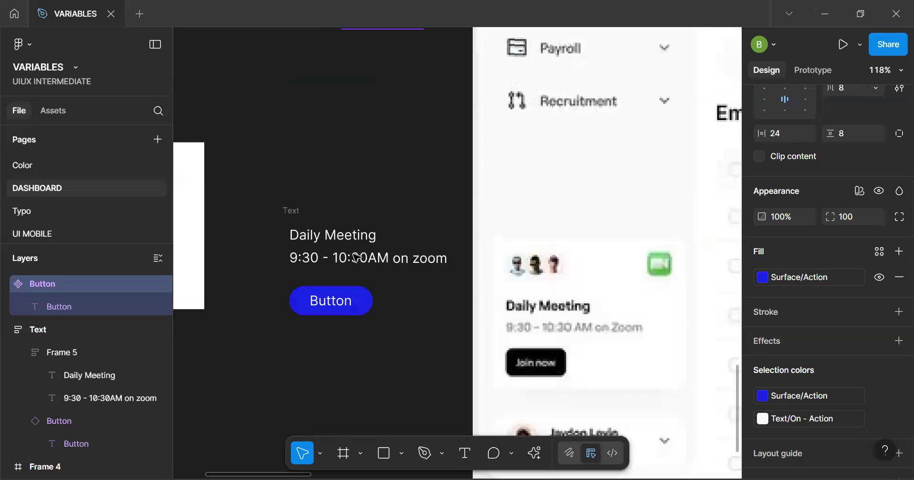
Set the main Button component's horizontal padding to 16
left_click(783, 135)
type("1")
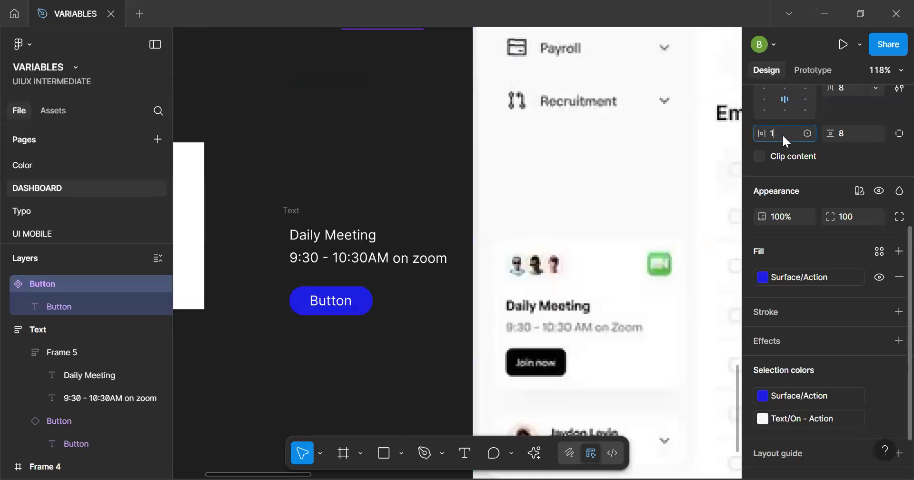
type("6")
key("Return")
Search the assets for "avater" and widen the search to all libraries
left_click(294, 211)
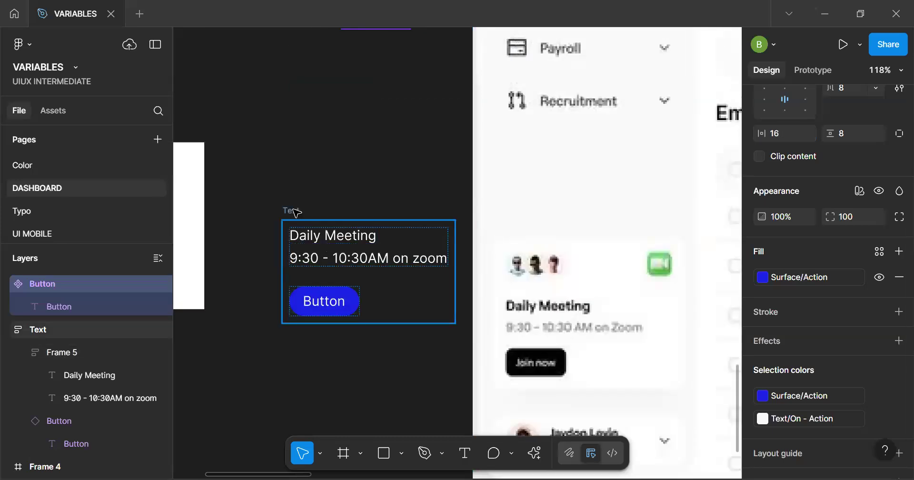
scroll(329, 212, "down", 3)
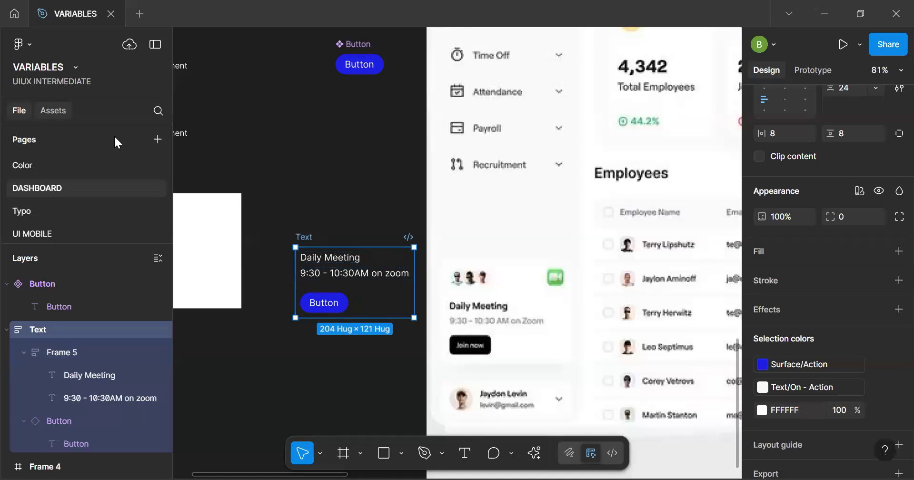
left_click(54, 111)
type("avarter")
key("BackSpace")
key("BackSpace")
key("BackSpace")
key("BackSpace")
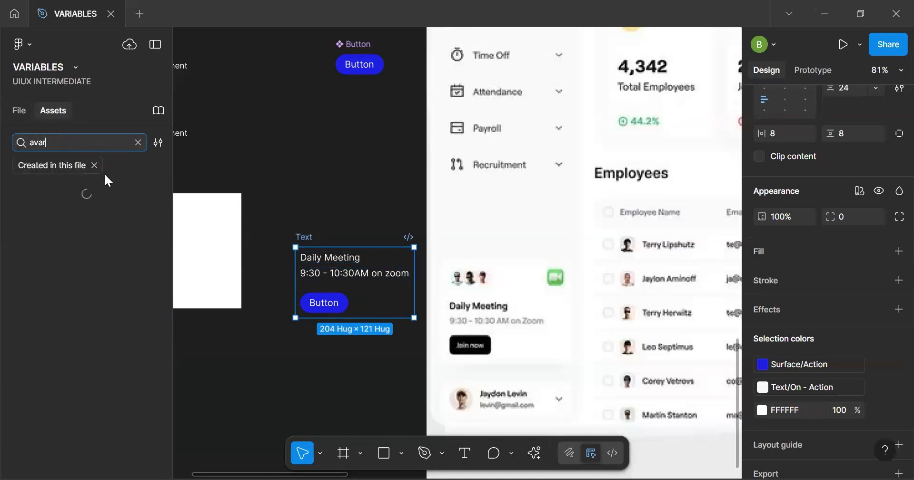
type("ter")
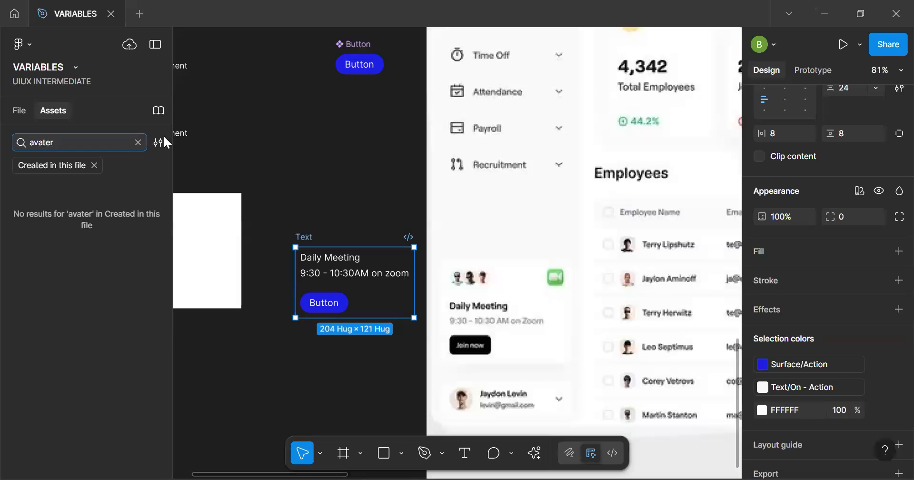
left_click(158, 142)
left_click(181, 165)
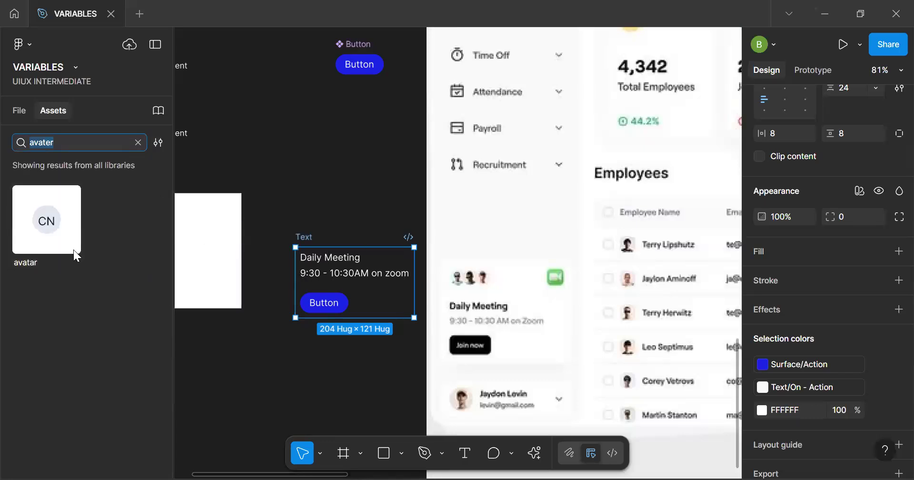
Place the avatar component on the canvas above the Text frame and switch its type to Avatar xsmall
left_click_drag(52, 228, 322, 174)
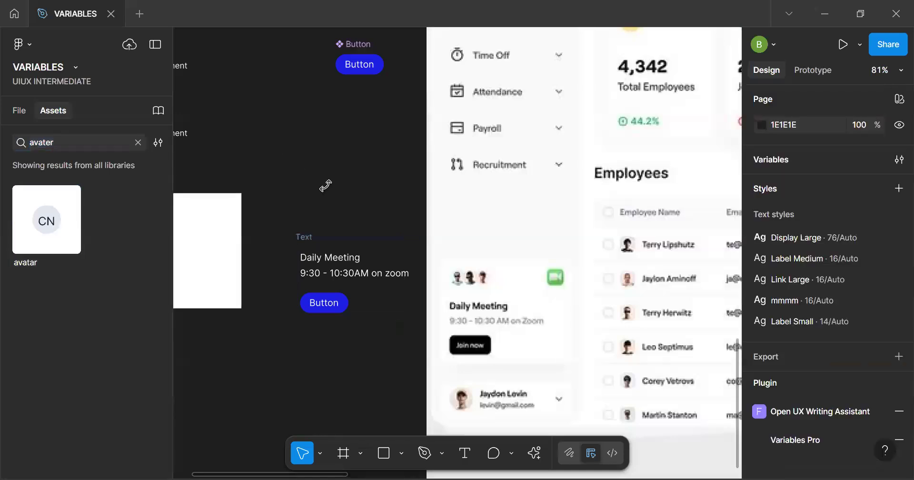
left_click(317, 168)
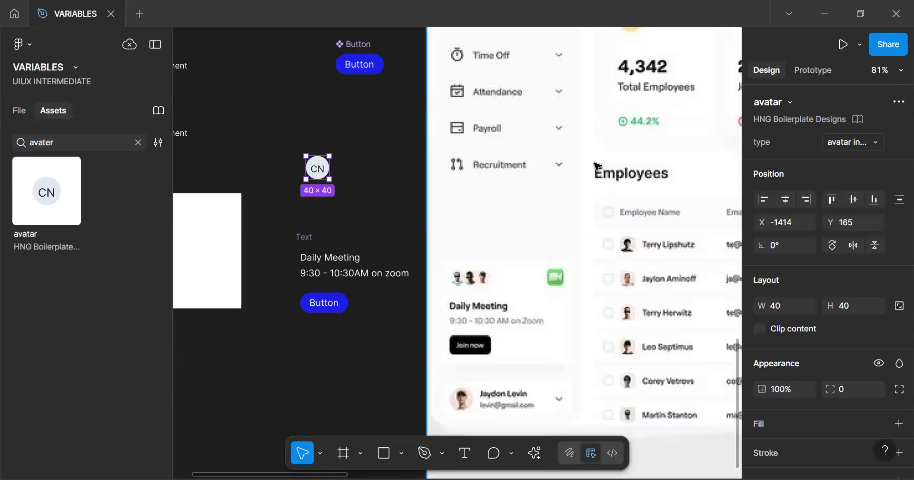
left_click(840, 142)
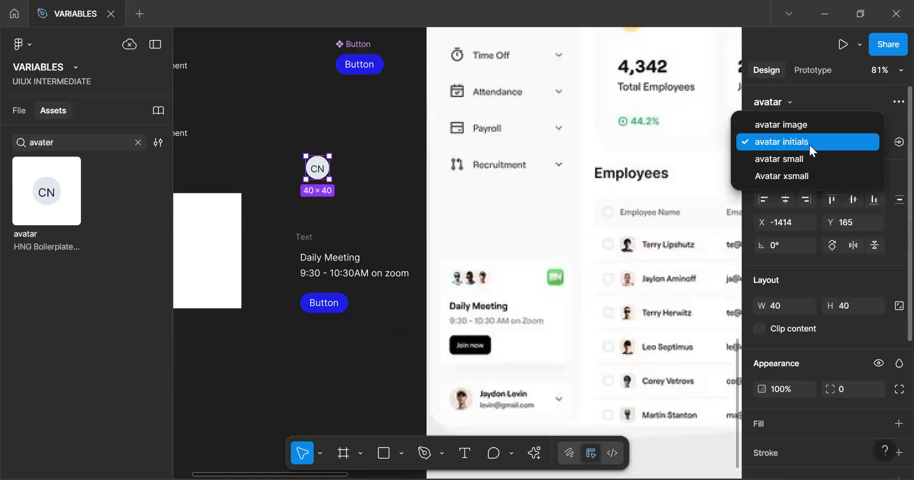
left_click(802, 174)
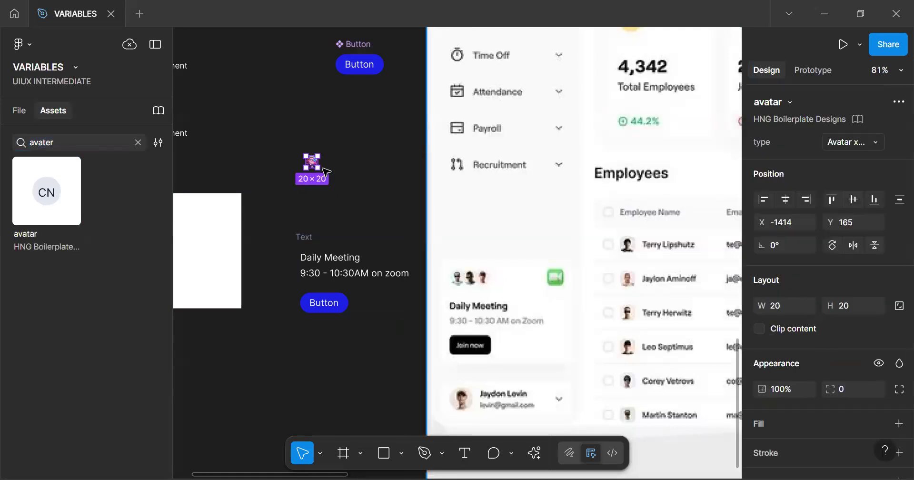
Move the small avatar into the Text frame, above the Daily Meeting line
scroll(324, 176, "up", 5)
scroll(312, 176, "down", 4)
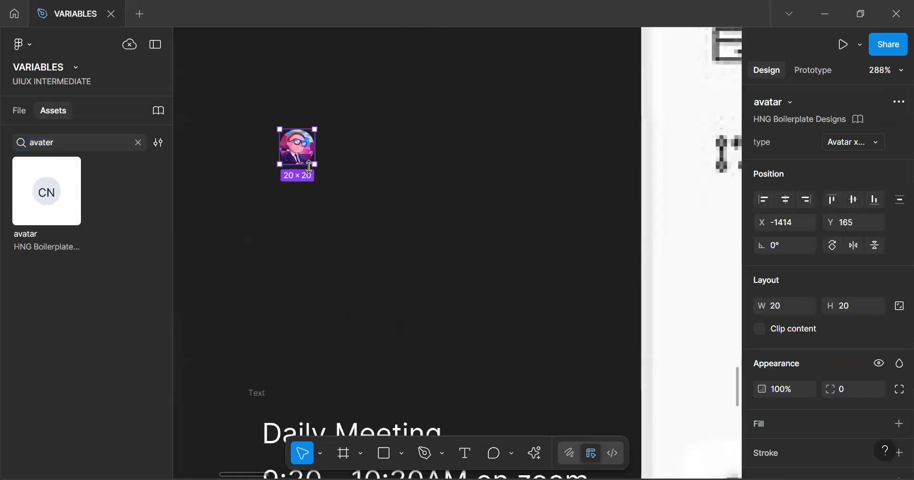
left_click_drag(307, 164, 295, 324)
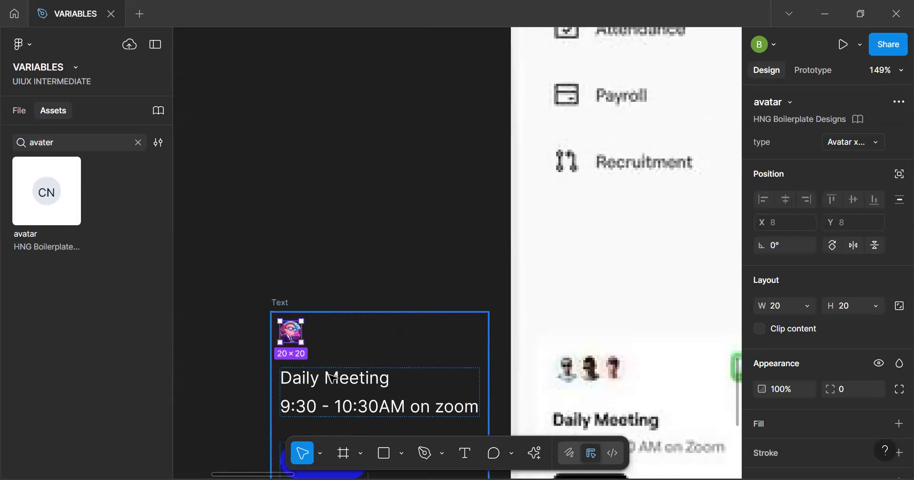
Group the avatar and the meeting text lines in an auto layout frame with a vertical gap of 16
left_click(327, 390, "shift")
key("shift+a")
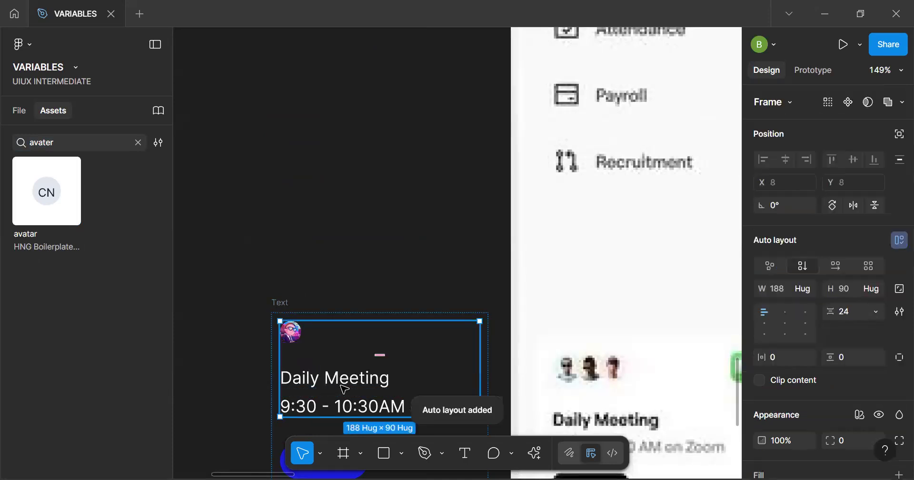
left_click(382, 356)
type("16")
key("Return")
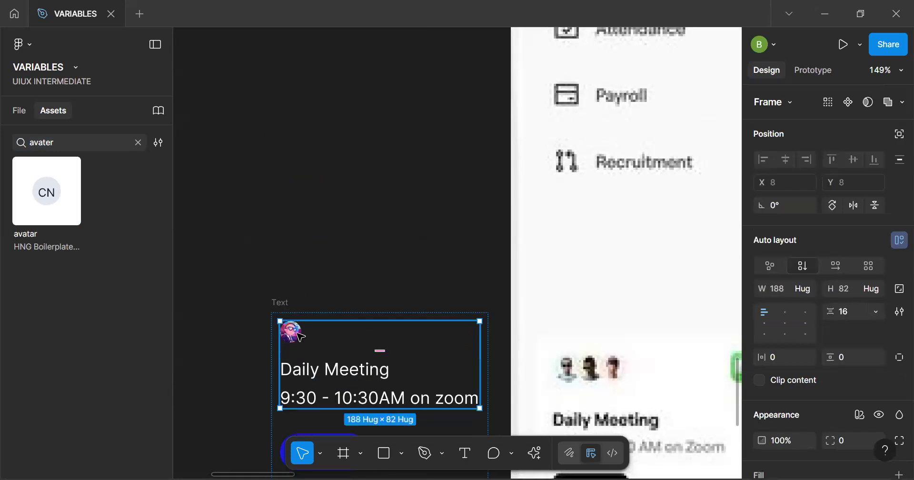
Wrap the avatar in its own auto layout frame and duplicate it twice to form a row of three
left_click(296, 332)
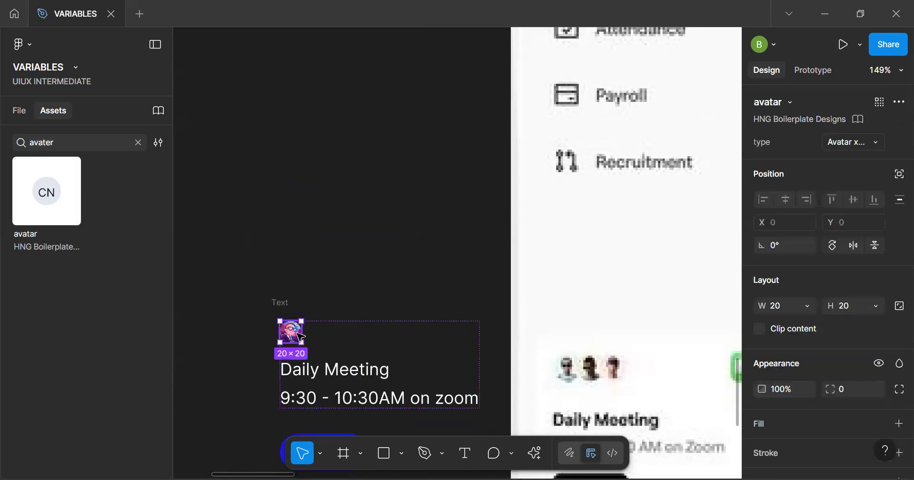
key("shift+a")
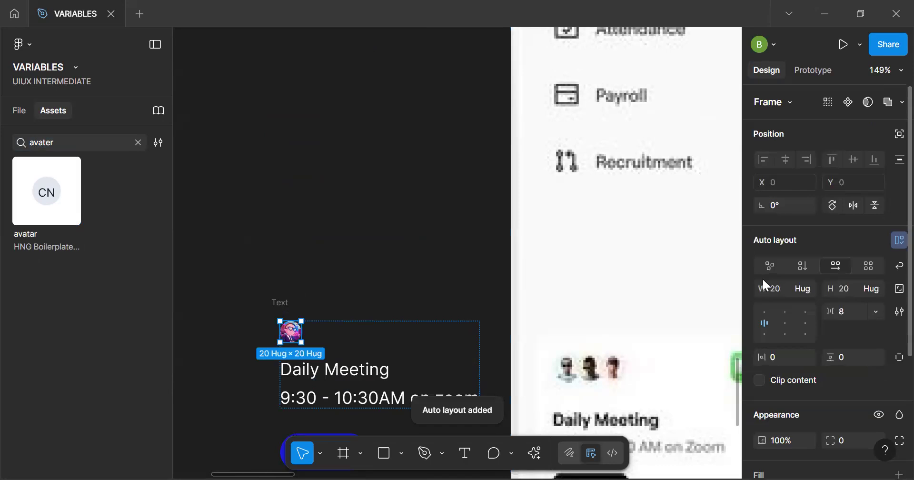
left_click(295, 335)
key("ctrl+d")
key("ctrl+d")
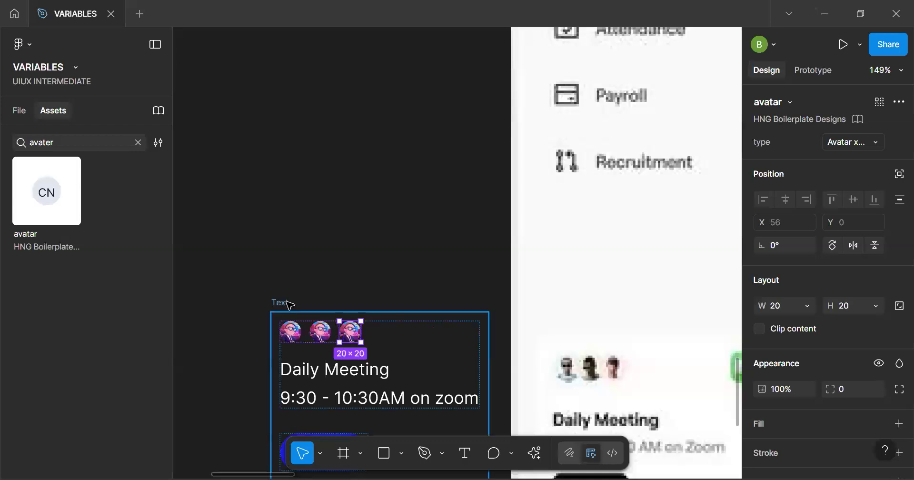
Try overlapping the three avatars with a horizontal gap of -8
left_click(364, 304)
scroll(324, 333, "up", 3)
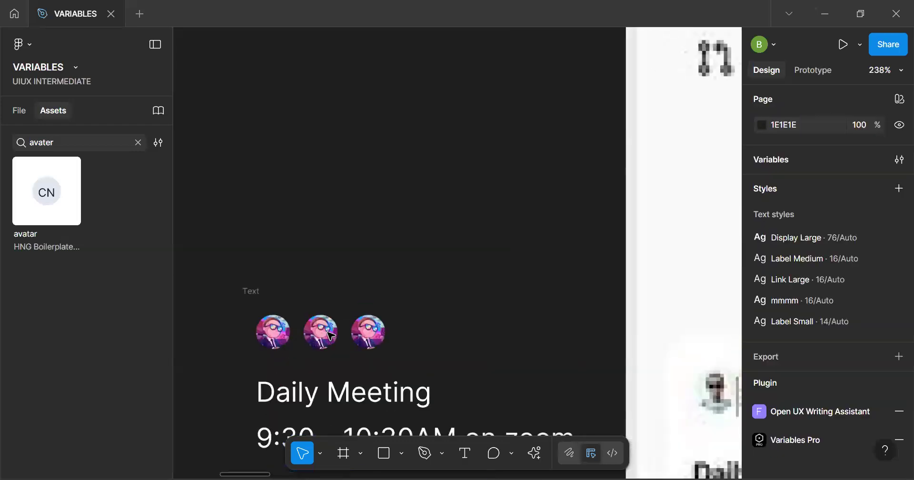
left_click(297, 331)
left_click_drag(297, 331, 282, 332)
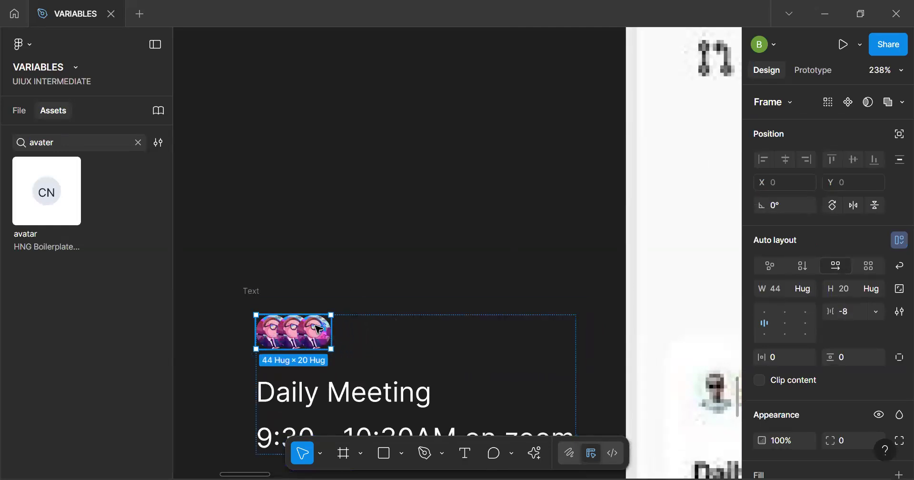
key("ctrl+z")
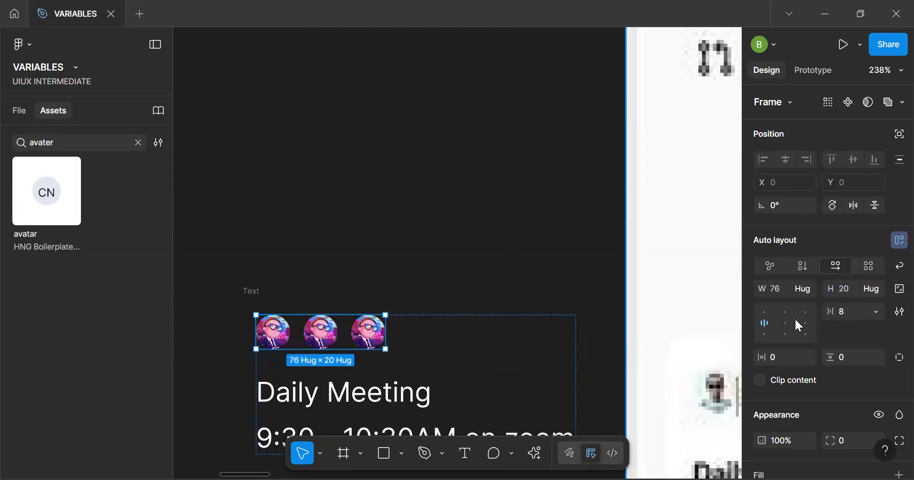
Set the canvas stacking of the avatar row's auto layout to First on top
left_click(900, 311)
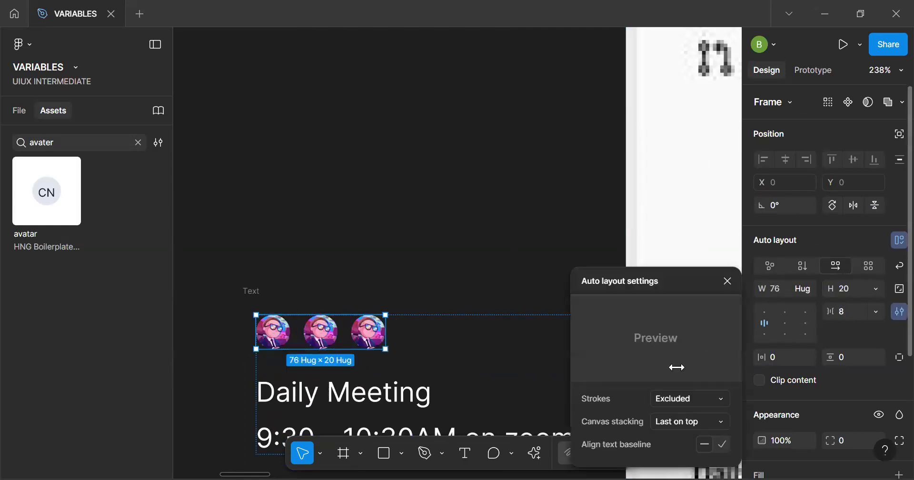
left_click(686, 420)
left_click(689, 405)
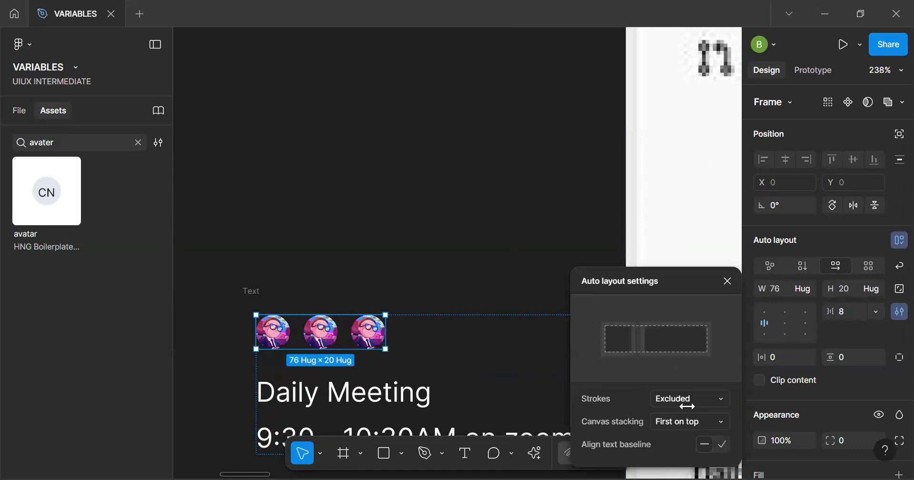
left_click(686, 418)
left_click(685, 399)
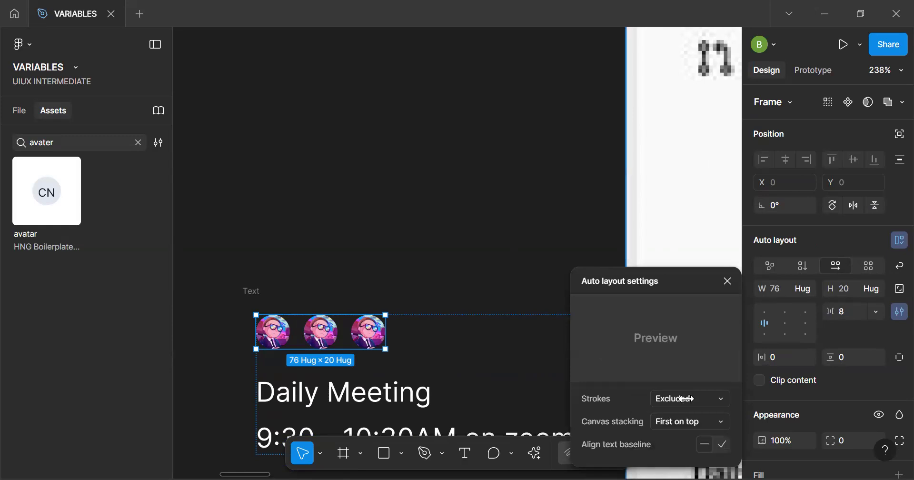
In the avatar row's auto layout settings, set strokes to Included and canvas stacking to Last on top
left_click(688, 398)
left_click(694, 381)
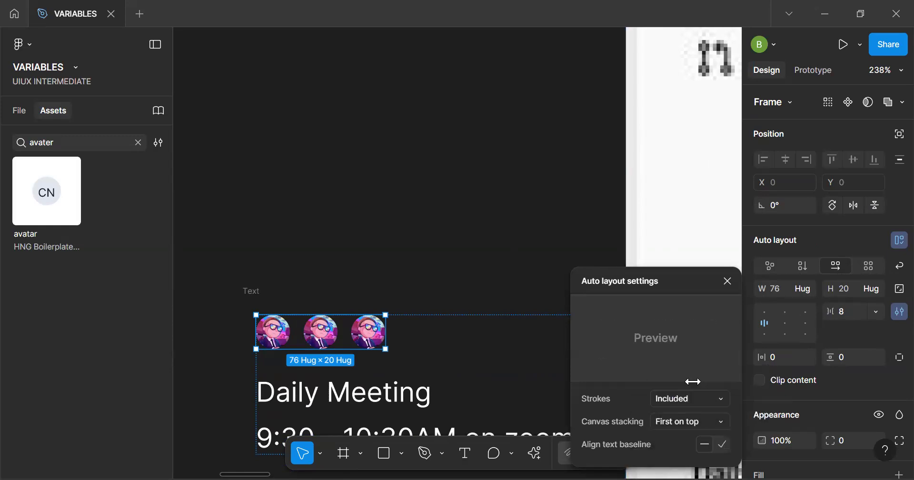
left_click(688, 422)
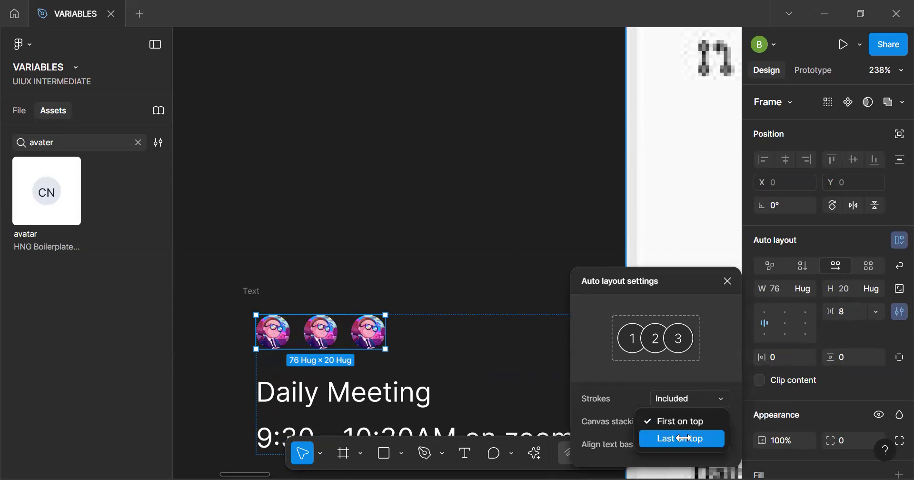
left_click(685, 438)
left_click(724, 446)
left_click_drag(664, 269, 613, 163)
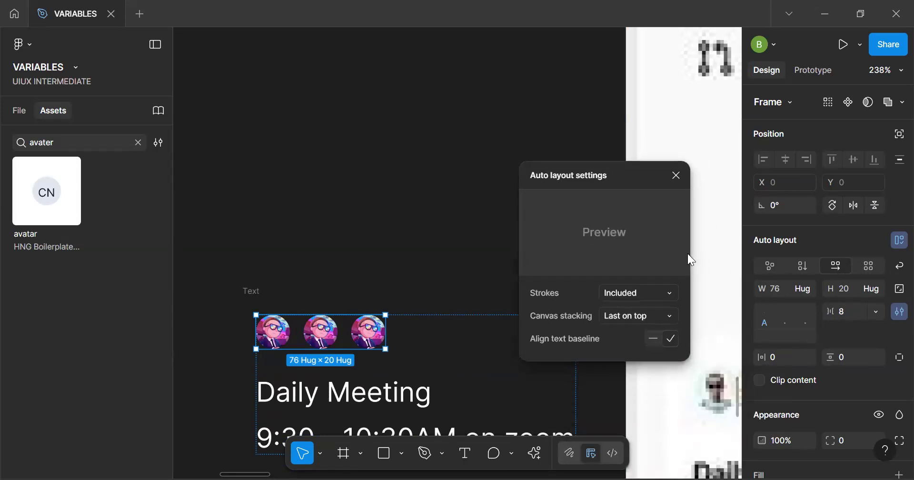
left_click(658, 340)
left_click(671, 320)
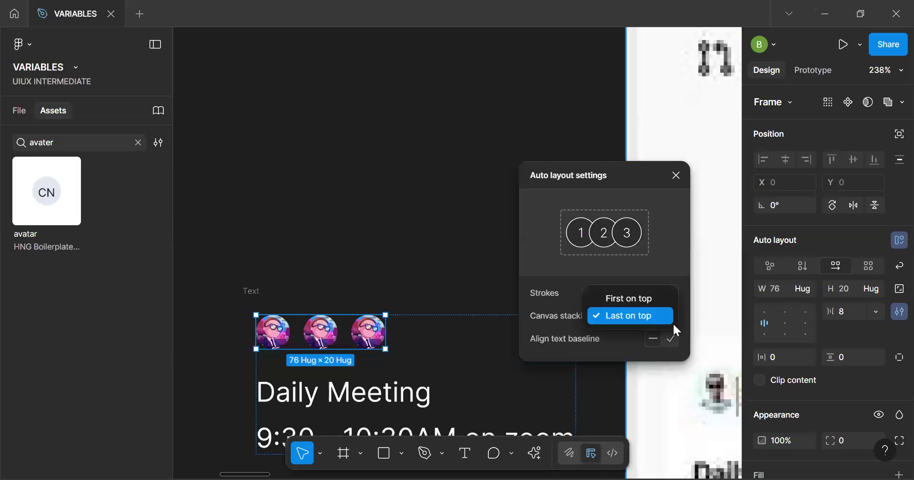
left_click(681, 170)
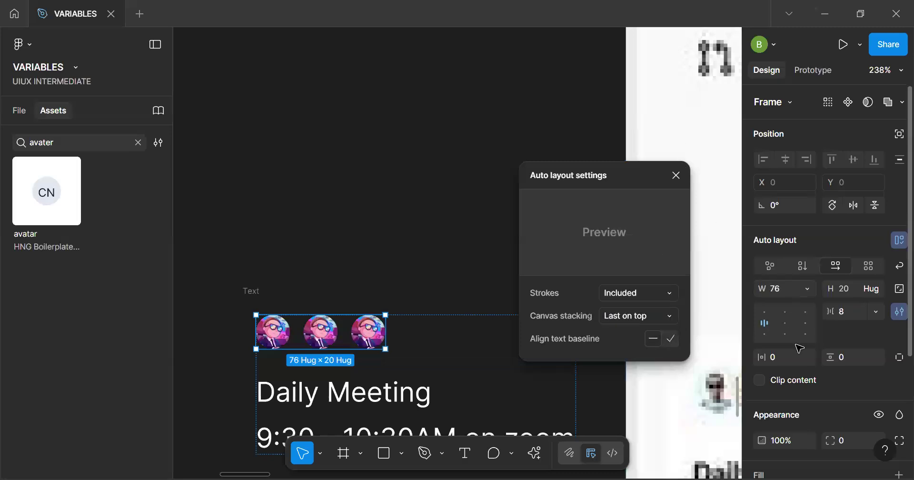
Overlap the three avatars with a horizontal gap of -8
left_click(788, 305)
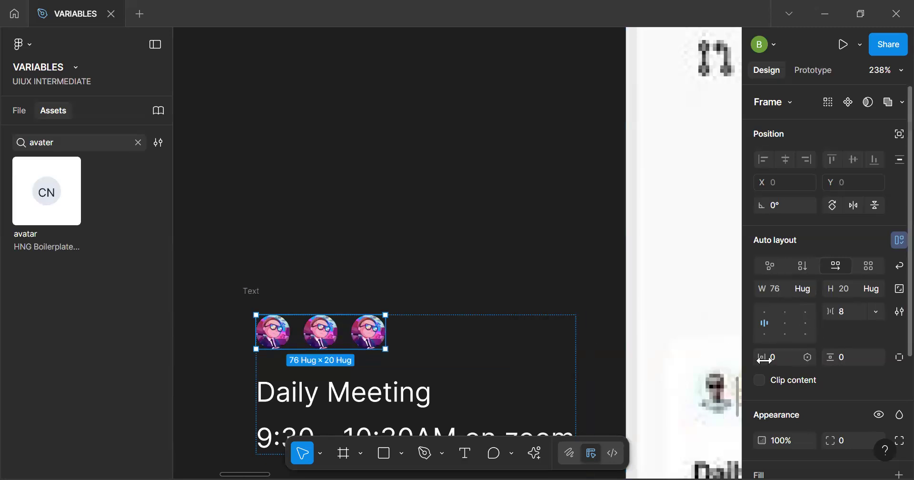
left_click(346, 337)
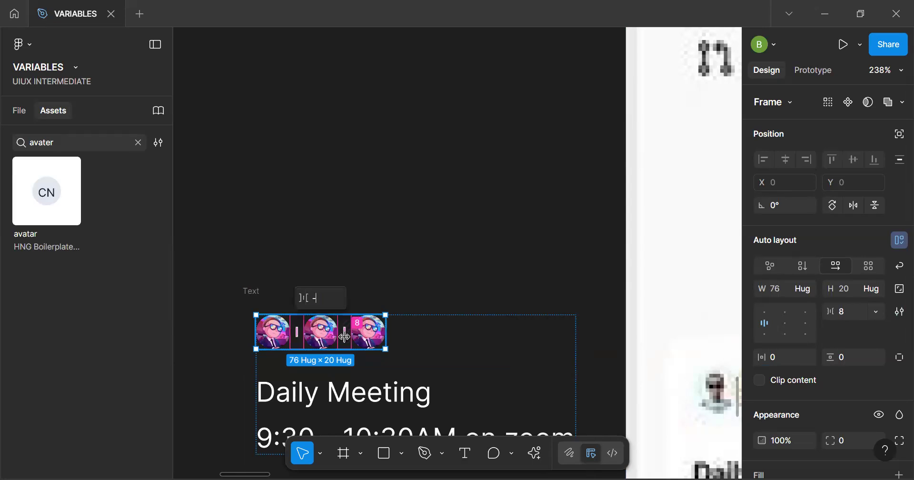
key("Return")
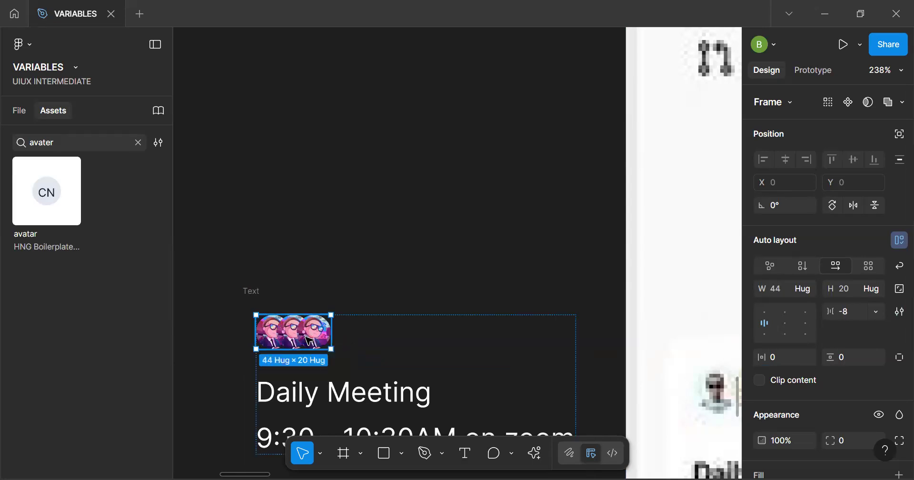
Select the second and third avatars and run the Unsplash plugin
scroll(306, 337, "up", 2)
double_click(289, 333)
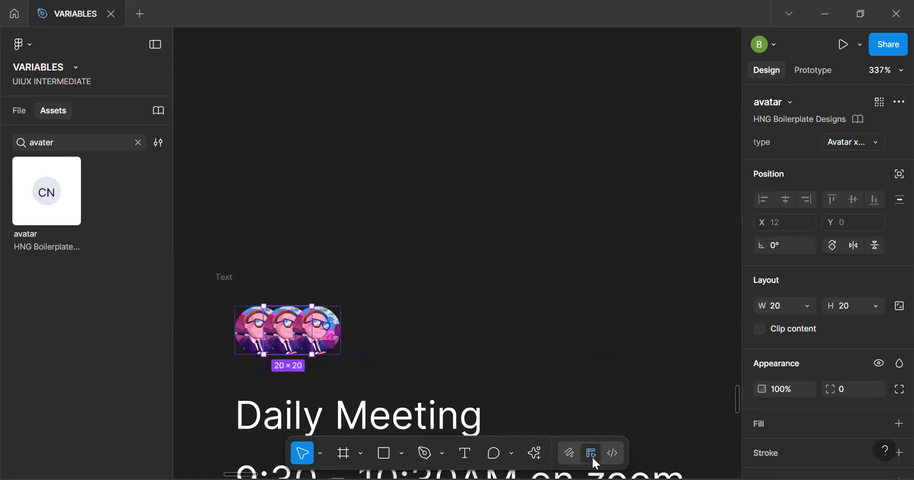
left_click(328, 333, "shift")
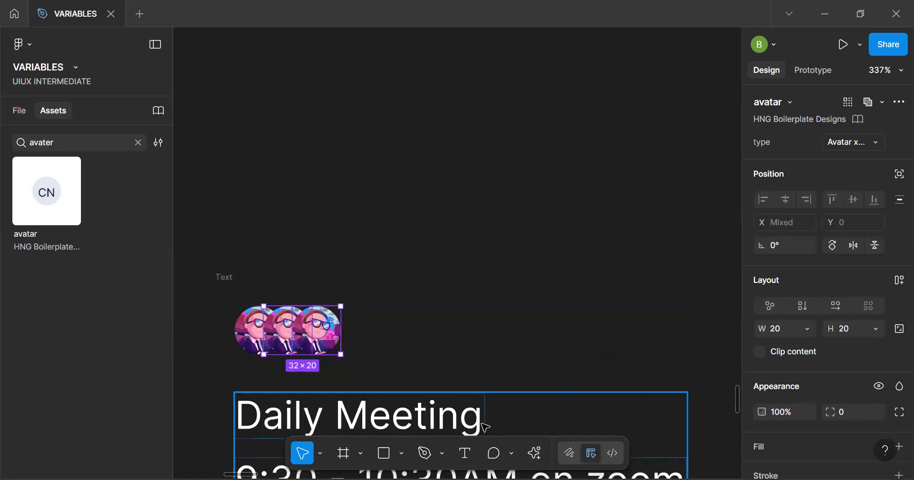
left_click(534, 460)
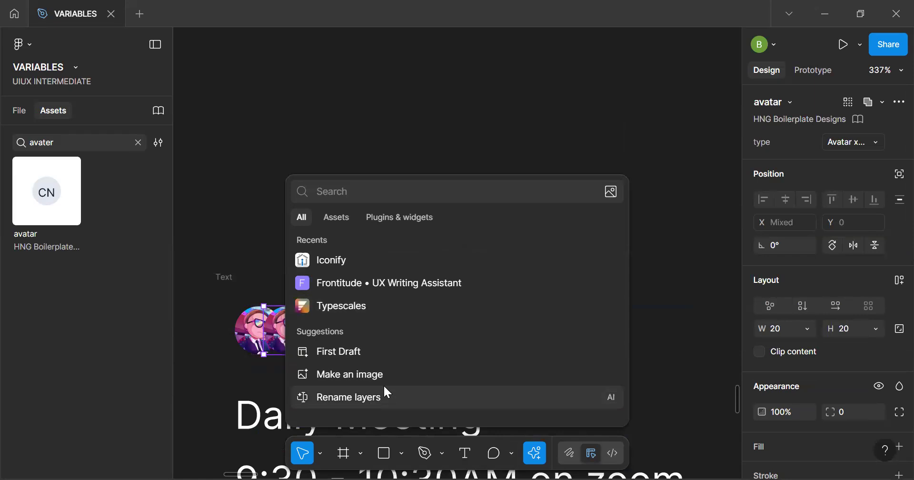
left_click(342, 219)
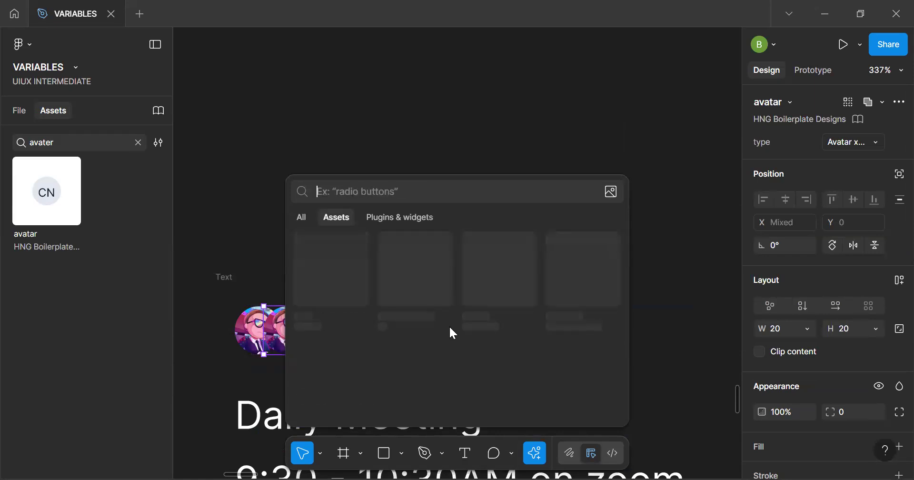
left_click(402, 218)
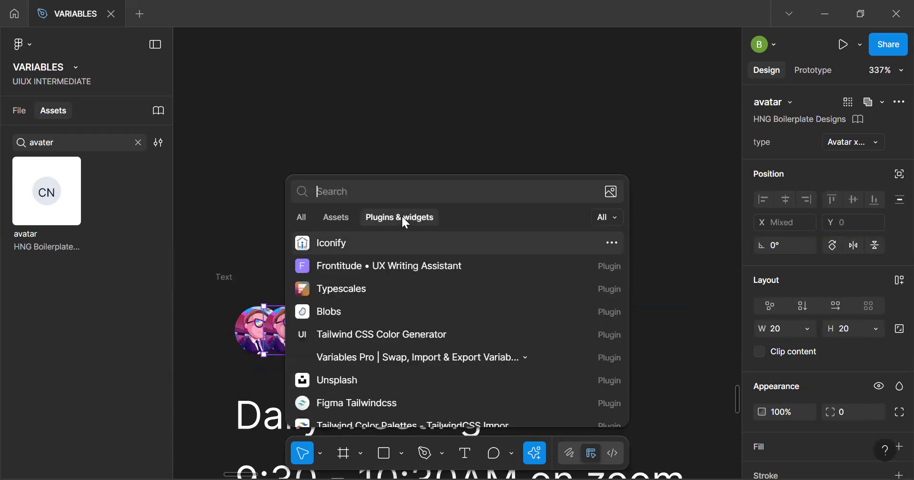
left_click(361, 381)
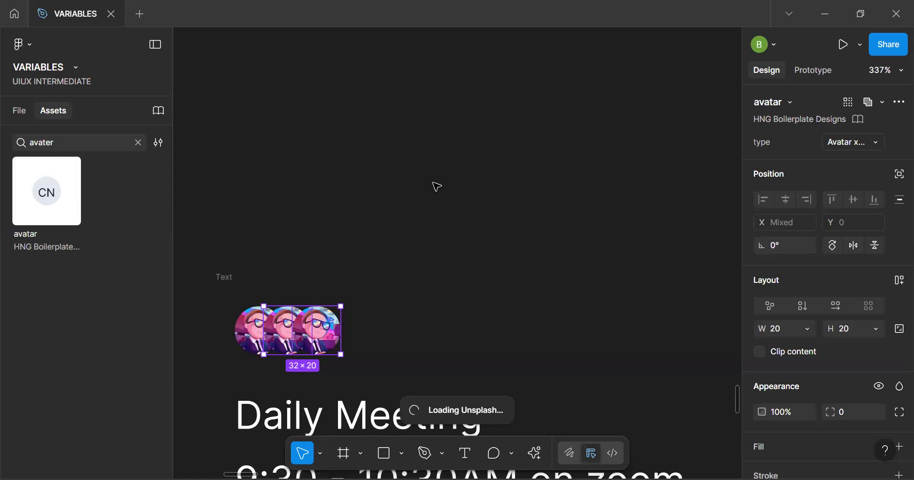
Set the width of the frame holding the avatars and meeting text to Fill container
scroll(476, 199, "down", 3)
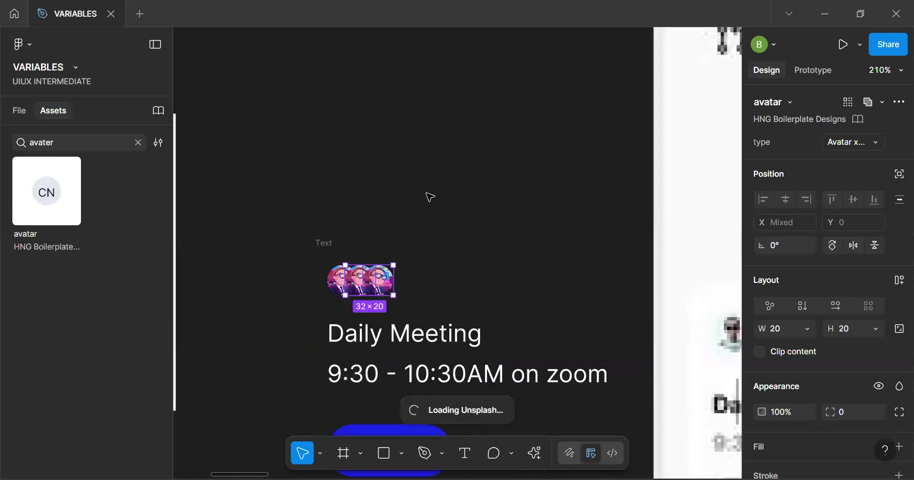
left_click(424, 243)
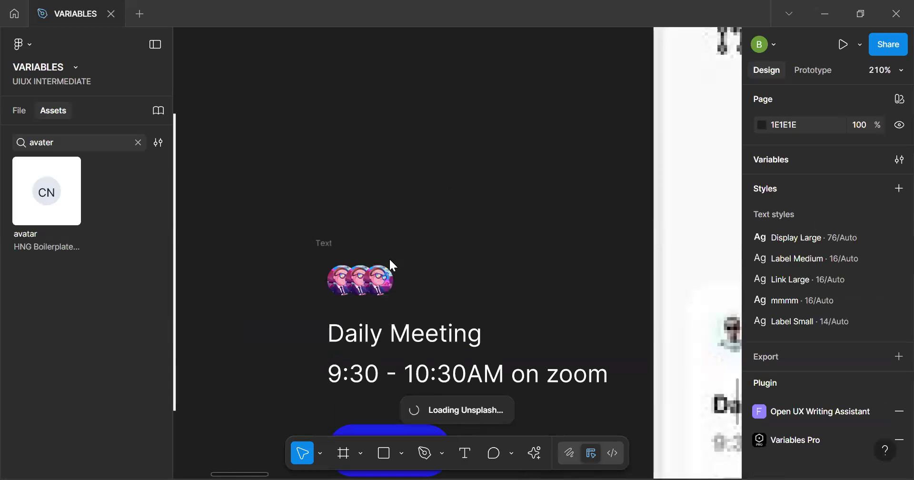
left_click(327, 244)
scroll(331, 248, "down", 5)
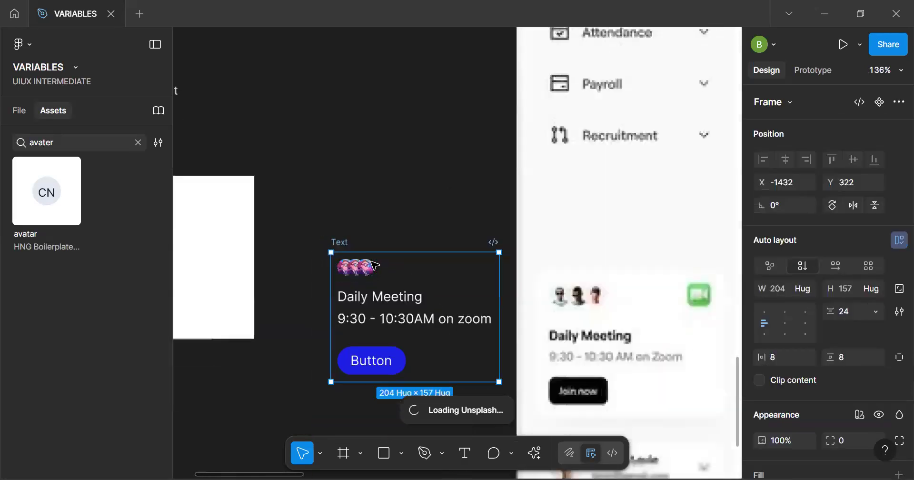
left_click(402, 295)
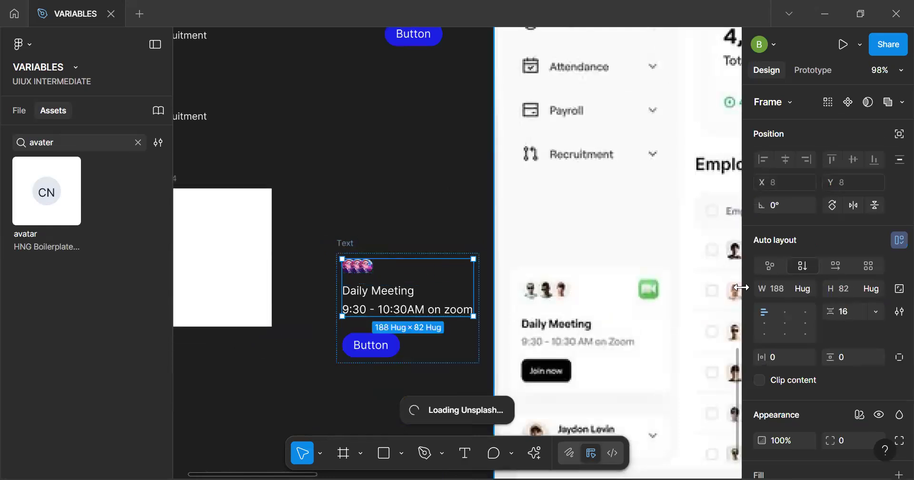
left_click(805, 289)
left_click(808, 304)
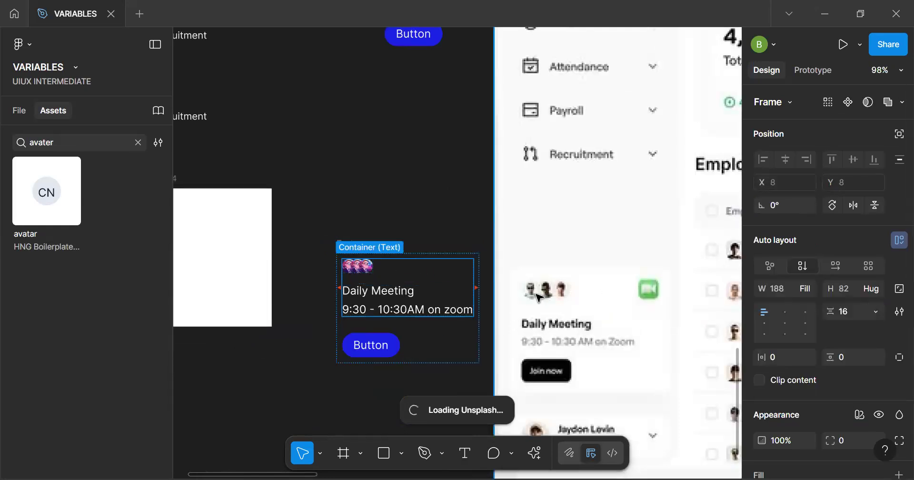
Wrap the card's button in its own auto layout frame and set that frame's width to Fill container
left_click(386, 349)
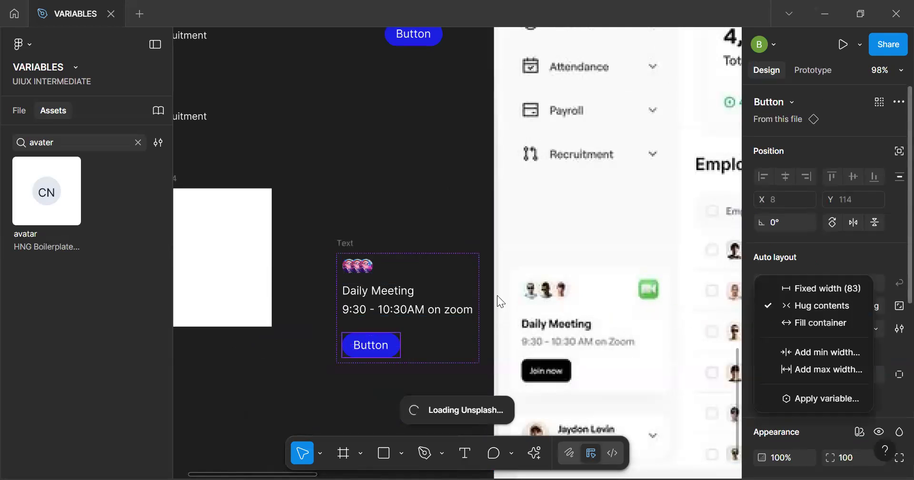
left_click(421, 350)
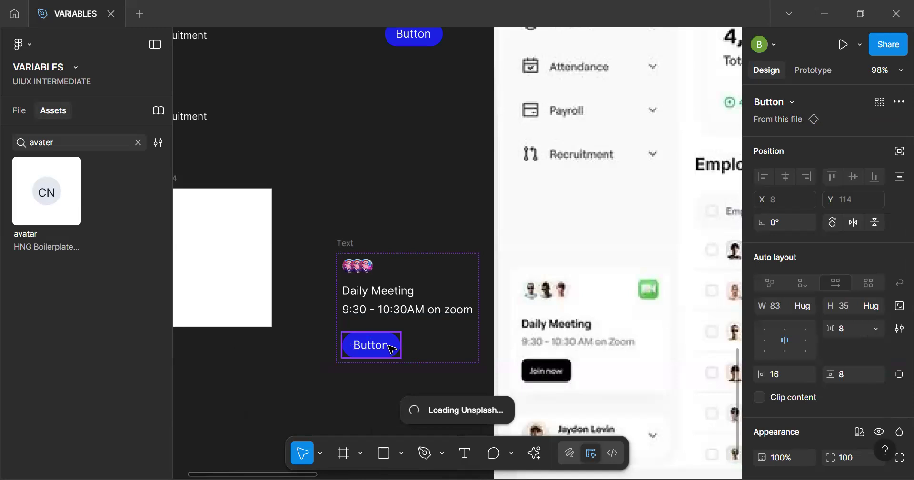
key("shift+a")
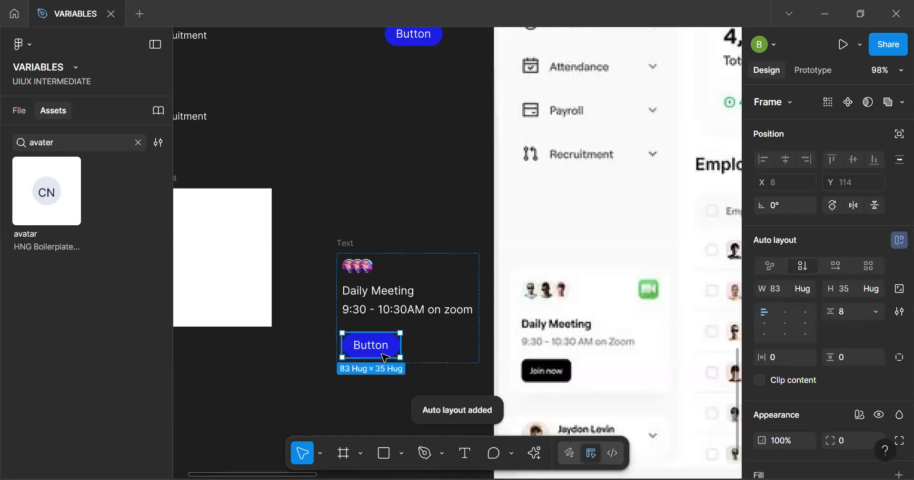
left_click(806, 286)
key("ctrl+alt+p")
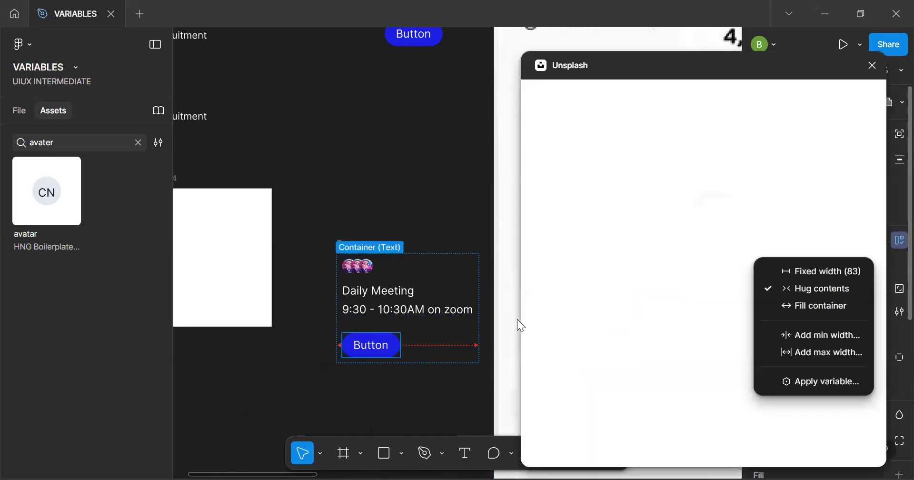
left_click(812, 305)
left_click(356, 183)
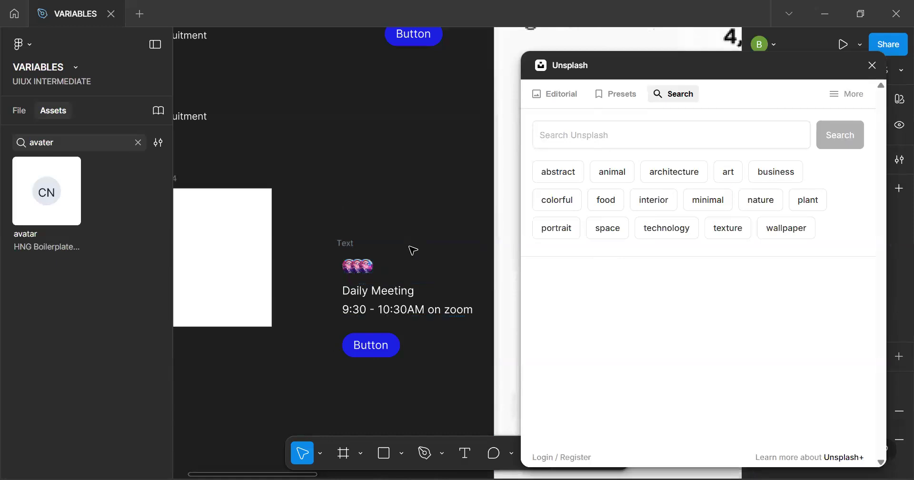
Select the middle avatar and search Unsplash for "man"
scroll(357, 265, "up", 3)
scroll(288, 265, "up", 5)
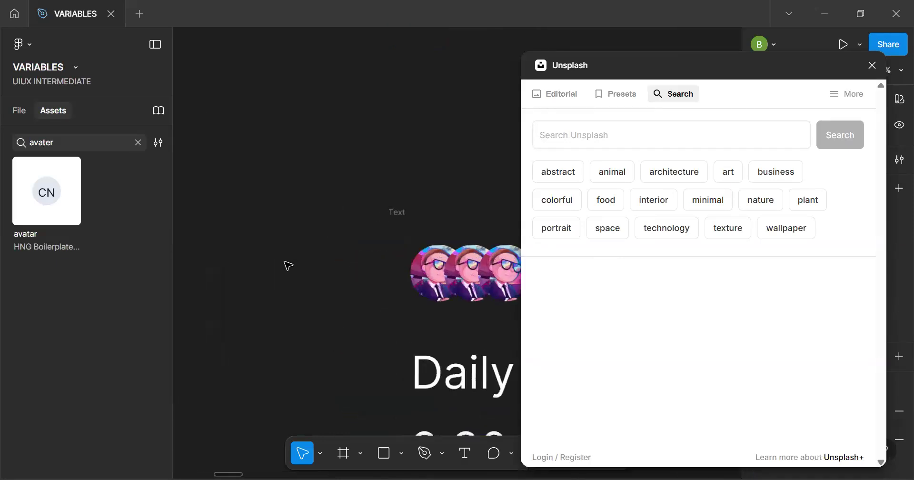
double_click(470, 282)
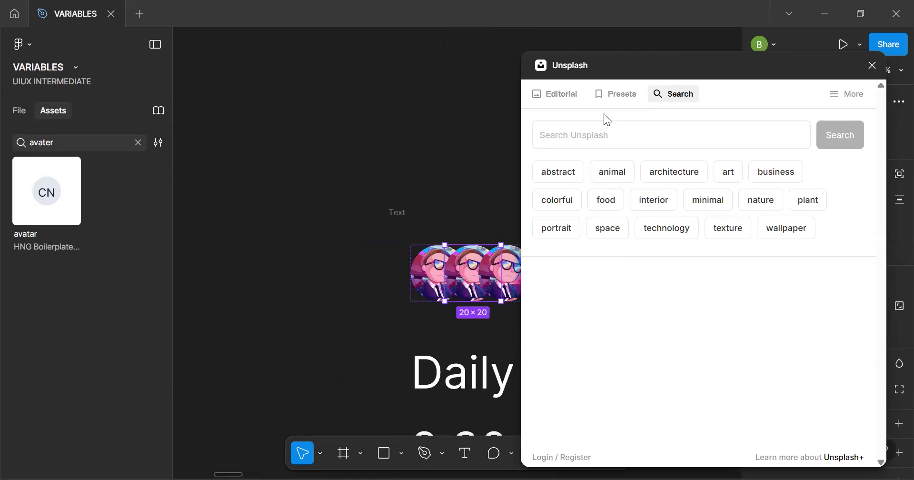
left_click(665, 144)
type("man")
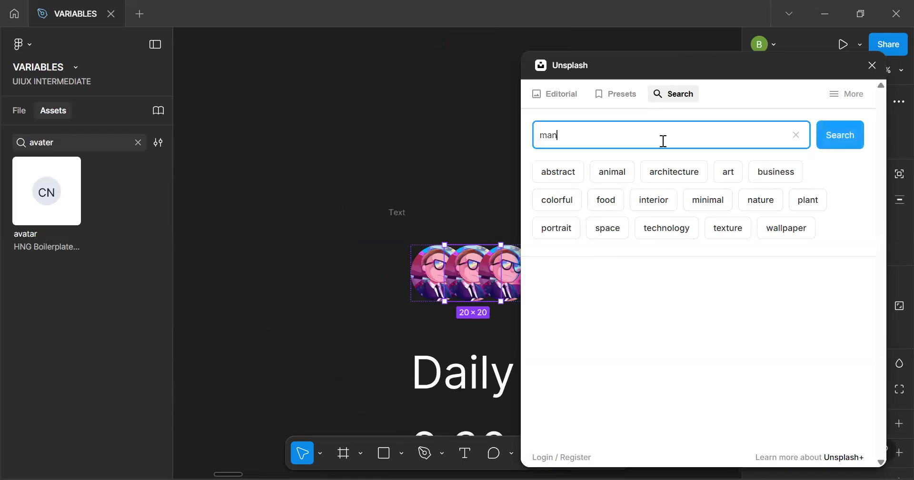
key("Return")
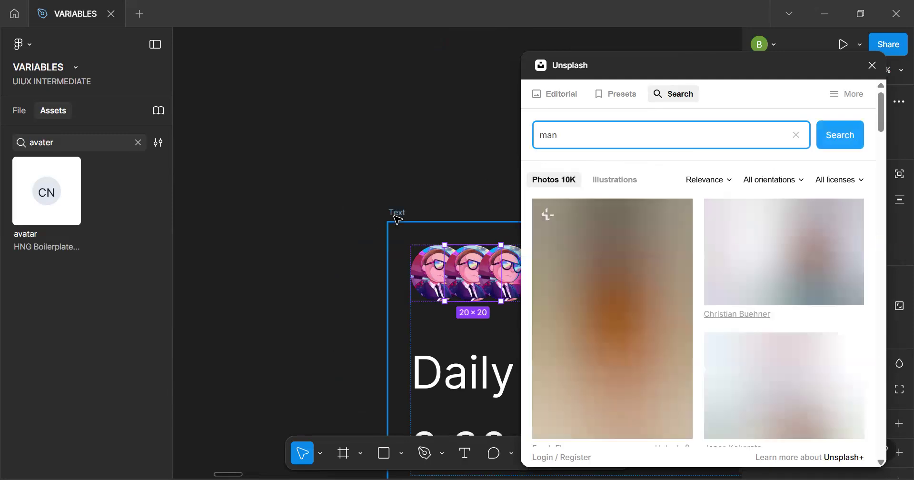
Apply the Unsplash photo of the man in glasses and a grey T-shirt with crossed arms to the middle avatar
left_click(397, 213)
scroll(280, 170, "right", 3)
scroll(279, 169, "down", 1)
left_click(405, 228)
left_click(386, 223)
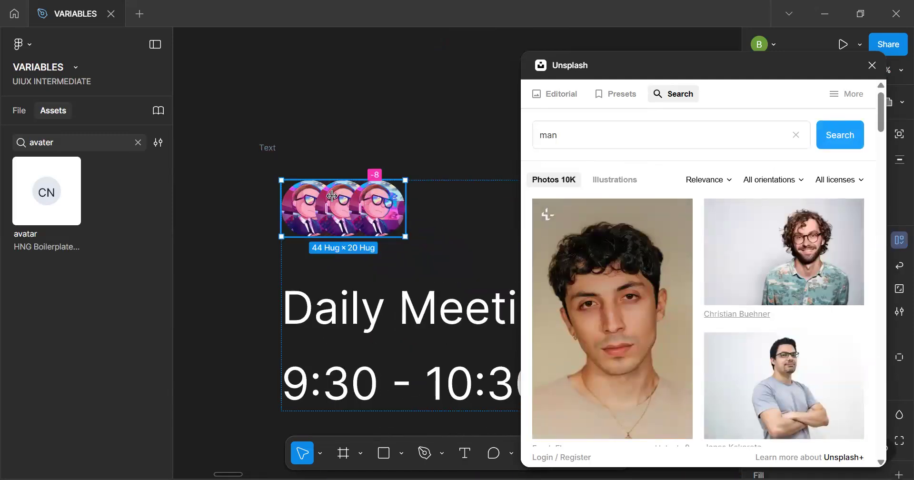
scroll(346, 202, "up", 2)
double_click(344, 205)
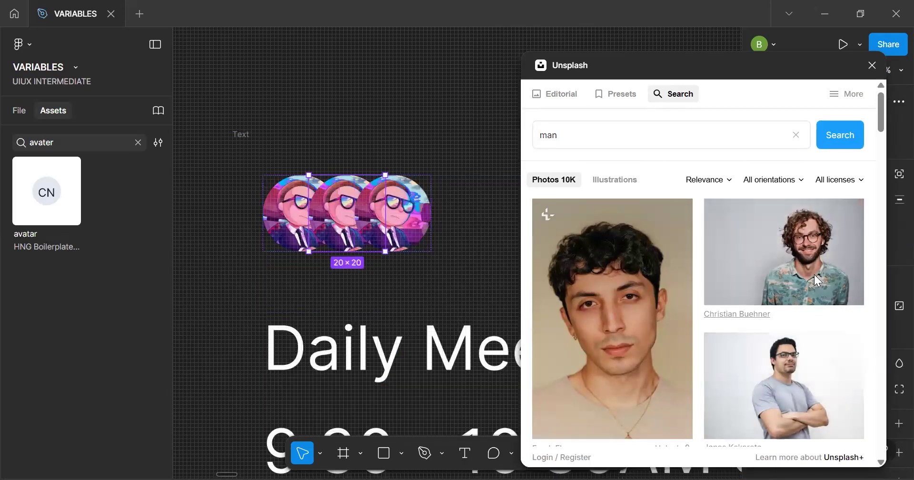
left_click_drag(779, 384, 352, 219)
Browse the Unsplash results for "man" for another portrait photo
scroll(750, 321, "down", 6)
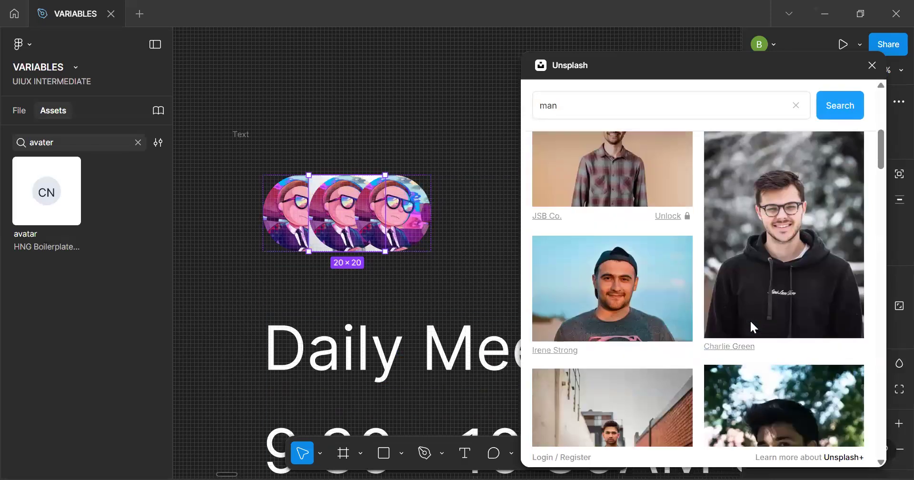
scroll(751, 322, "down", 5)
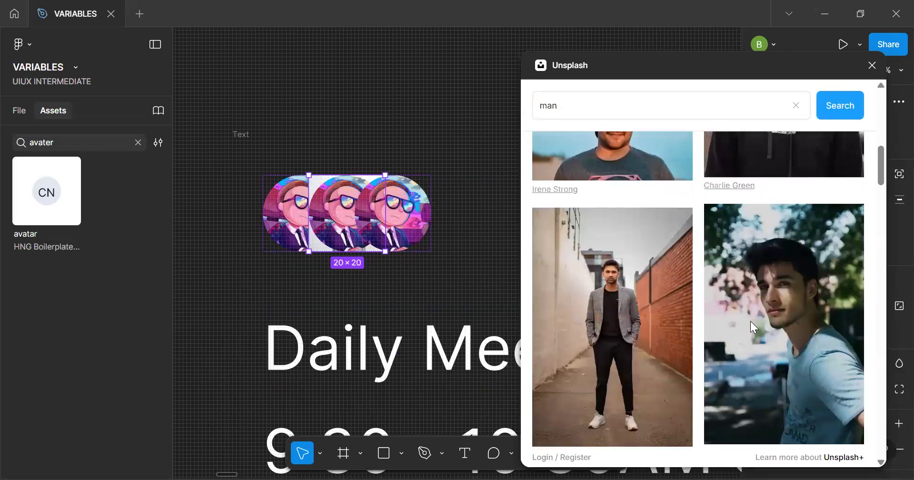
scroll(750, 322, "down", 4)
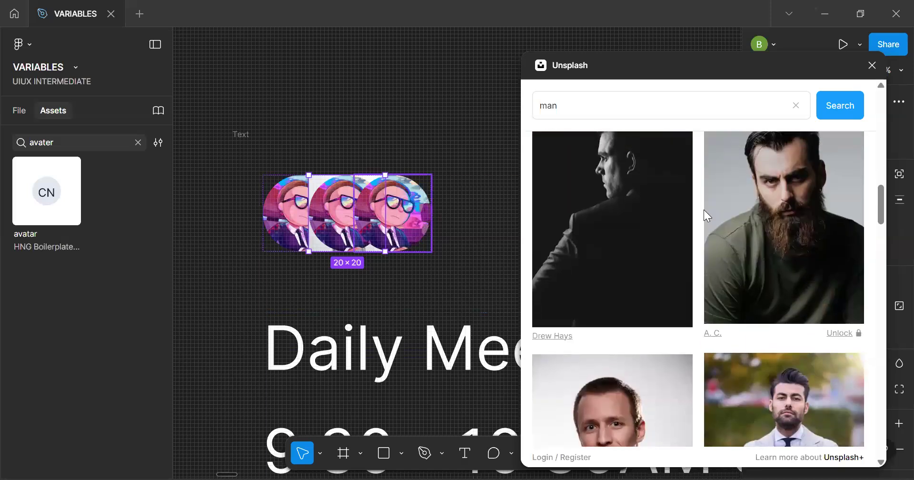
scroll(705, 211, "up", 15)
scroll(705, 211, "down", 12)
scroll(705, 212, "up", 4)
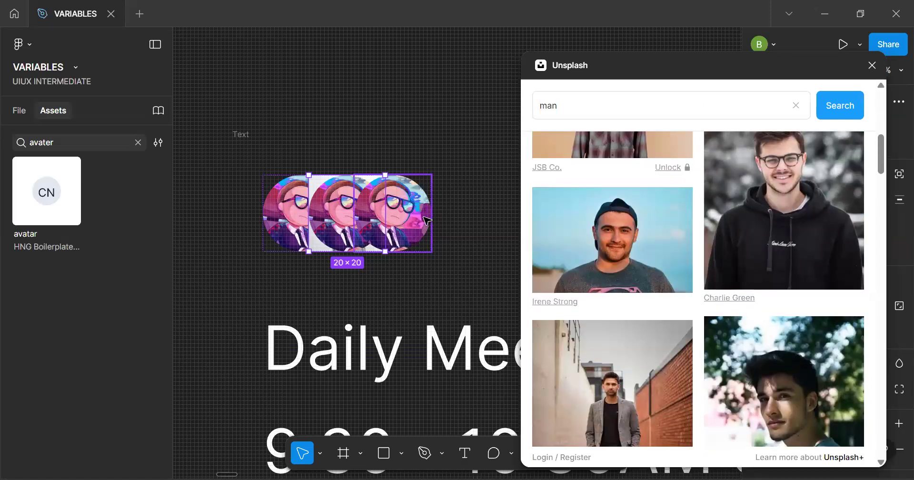
Delete the middle avatar from the card's row of overlapping avatars
key("BackSpace")
key("BackSpace")
key("BackSpace")
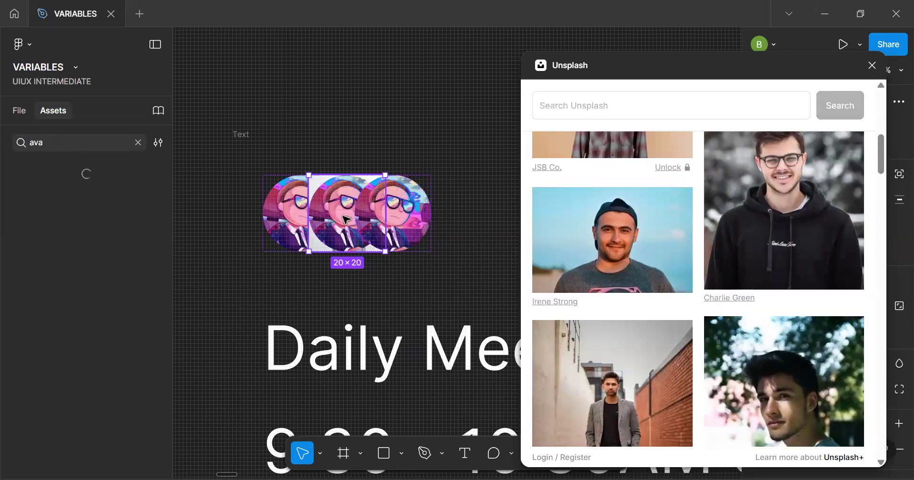
left_click(22, 109)
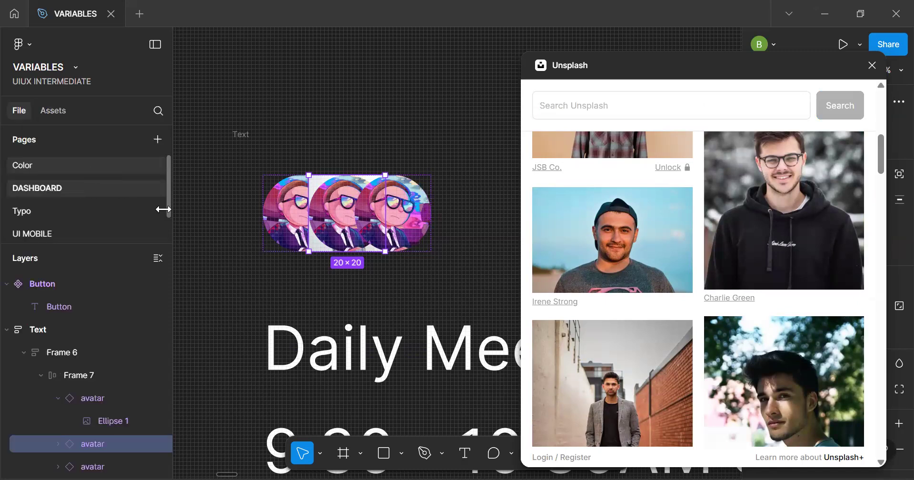
left_click(102, 422)
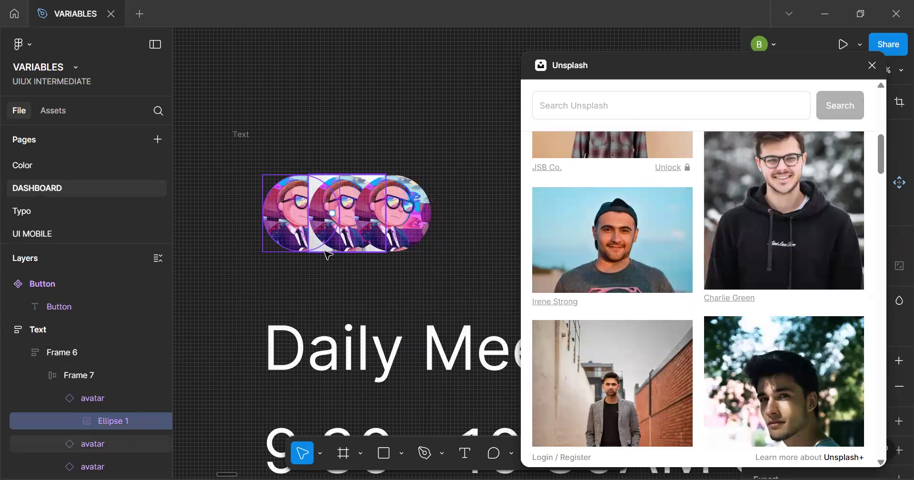
scroll(328, 255, "up", 3)
left_click(348, 244)
key("Delete")
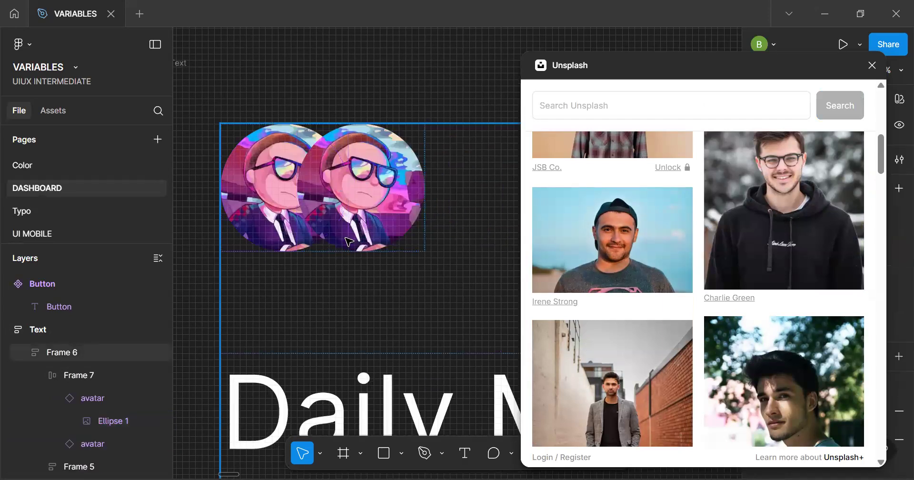
Duplicate the last remaining avatar within the avatar row
left_click(367, 219)
left_click(369, 216)
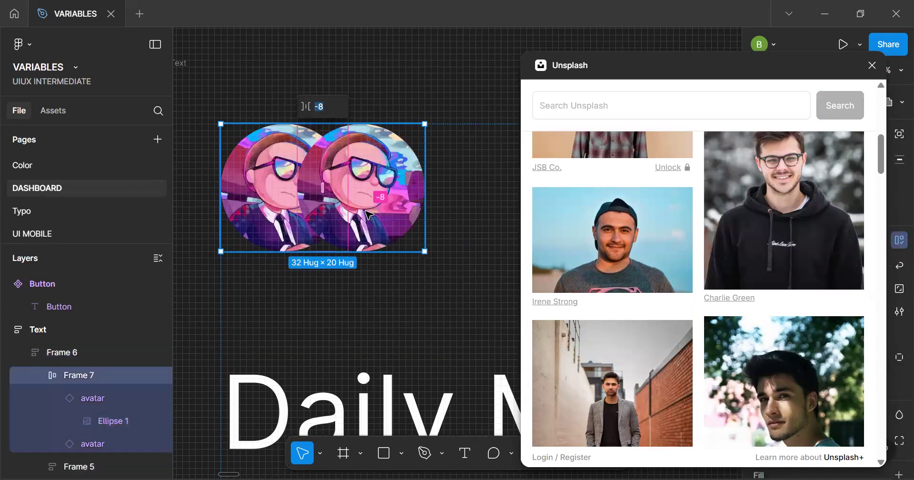
left_click(369, 216)
key("ctrl+d")
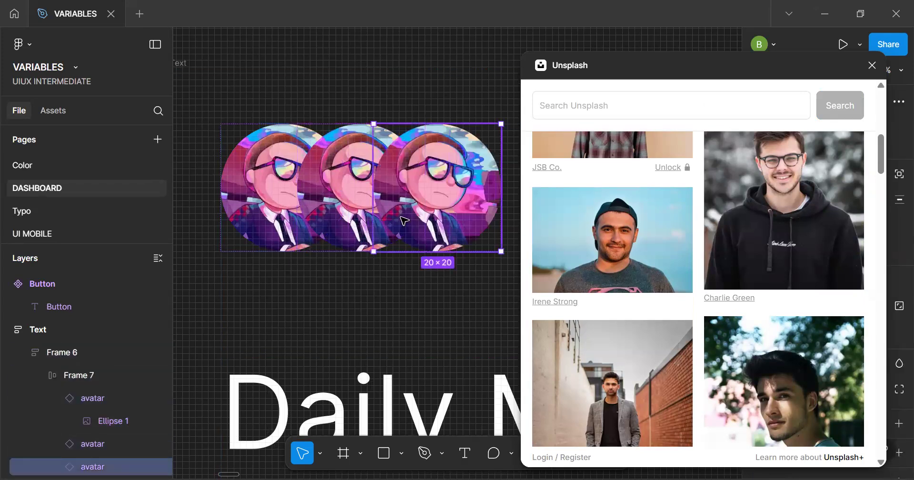
Apply the Unsplash photo of the man in the black cap to the last avatar and the black-hoodie photo to the middle avatar
double_click(439, 218)
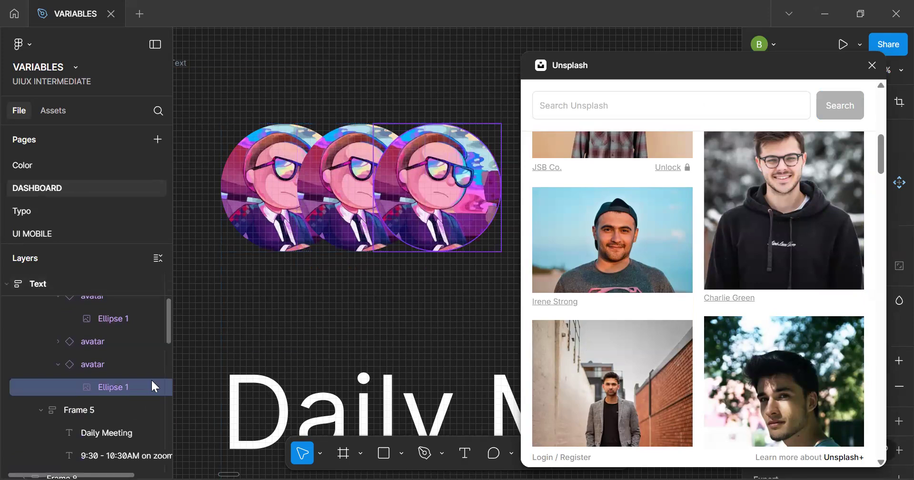
left_click(599, 255)
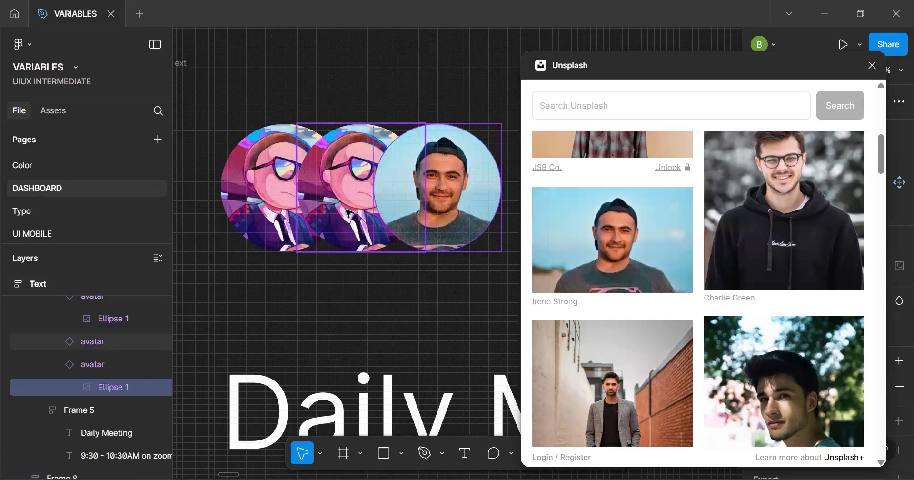
left_click(374, 183)
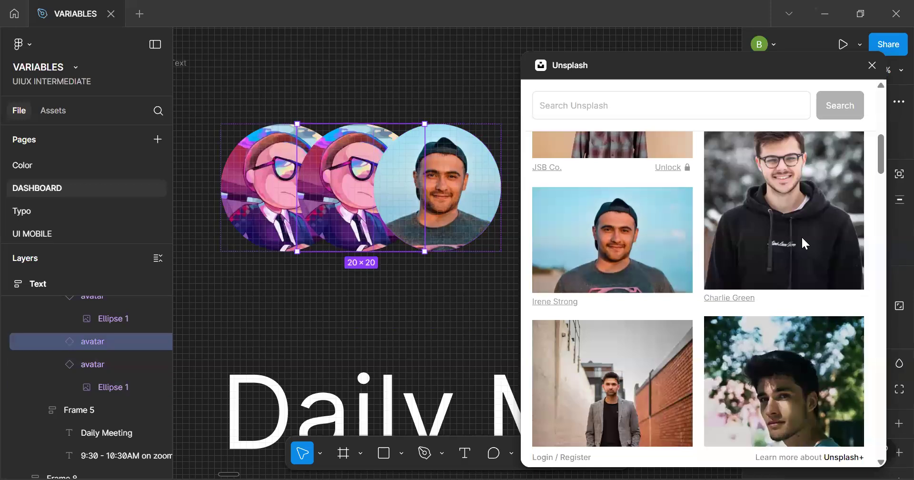
left_click(801, 221)
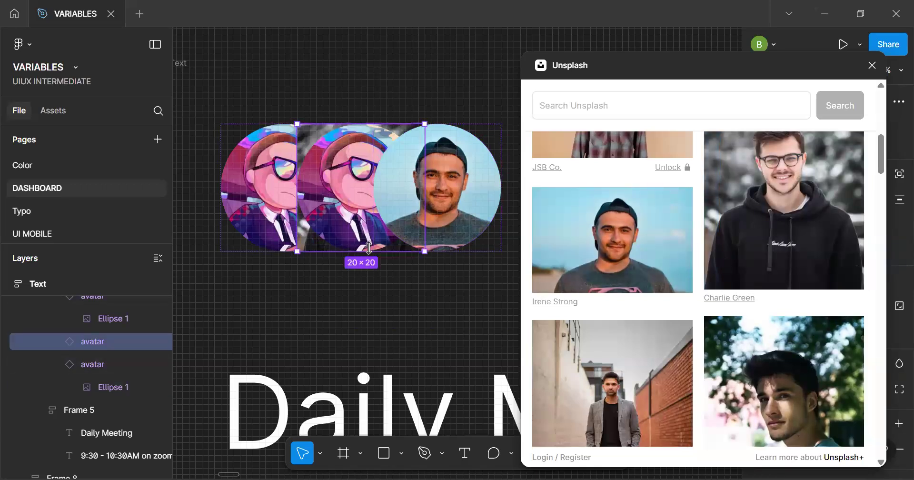
Undo the photo fills applied to the middle and last avatars
left_click(56, 343)
left_click(58, 360)
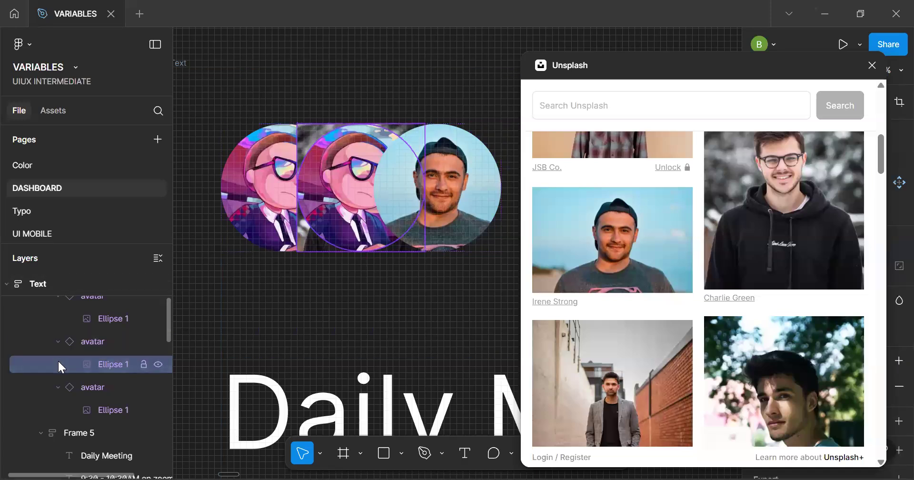
key("Delete")
key("ctrl+z")
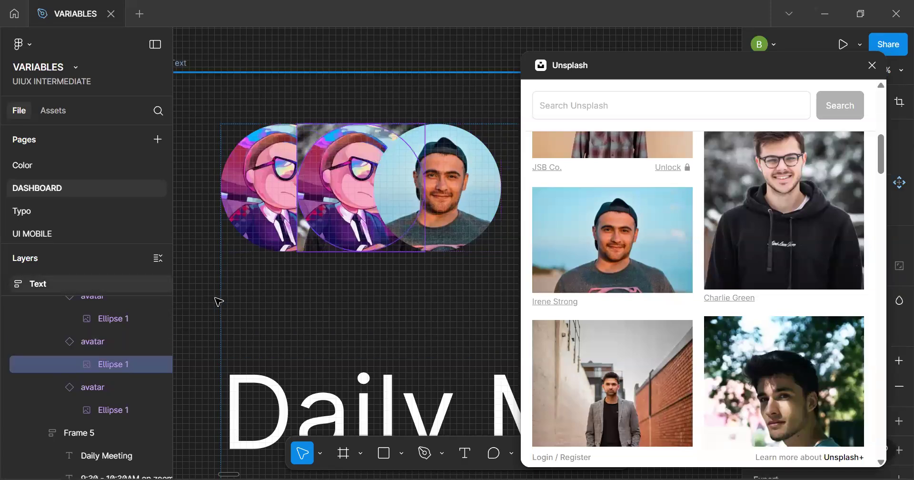
left_click(127, 340)
key("ctrl+z")
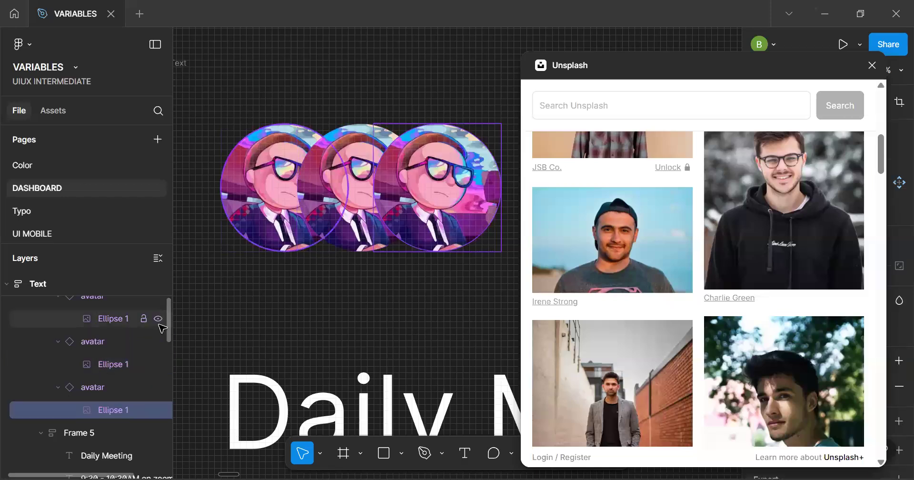
Fill the last avatar's ellipse with the black-cap man photo and the middle avatar's ellipse with the black-hoodie man photo, and close Unsplash
left_click(635, 208)
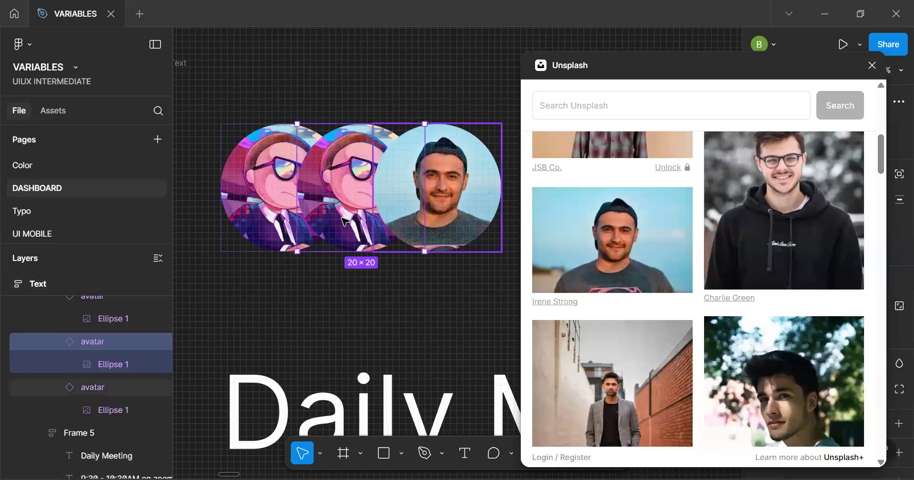
left_click(105, 364)
left_click(646, 252)
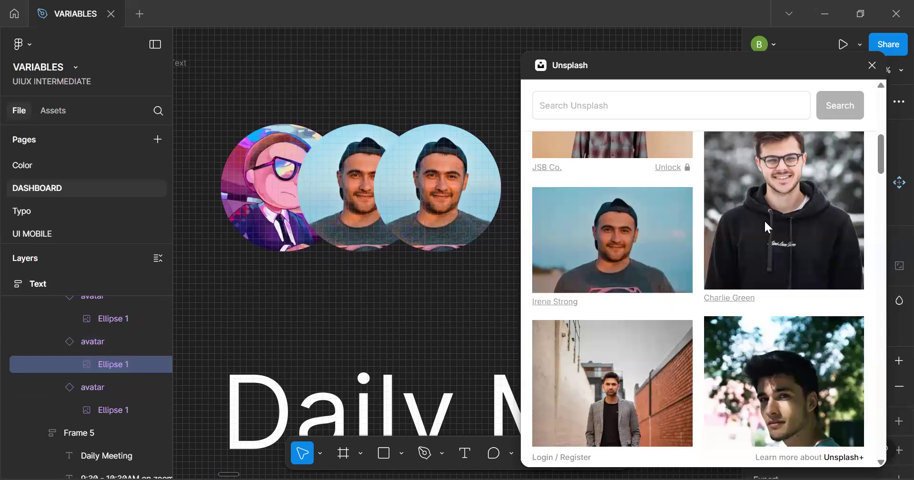
left_click(781, 228)
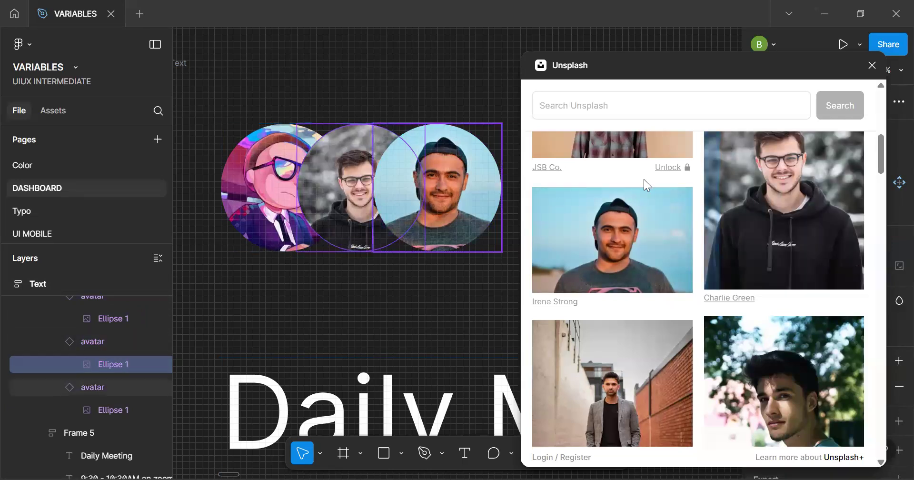
left_click(871, 68)
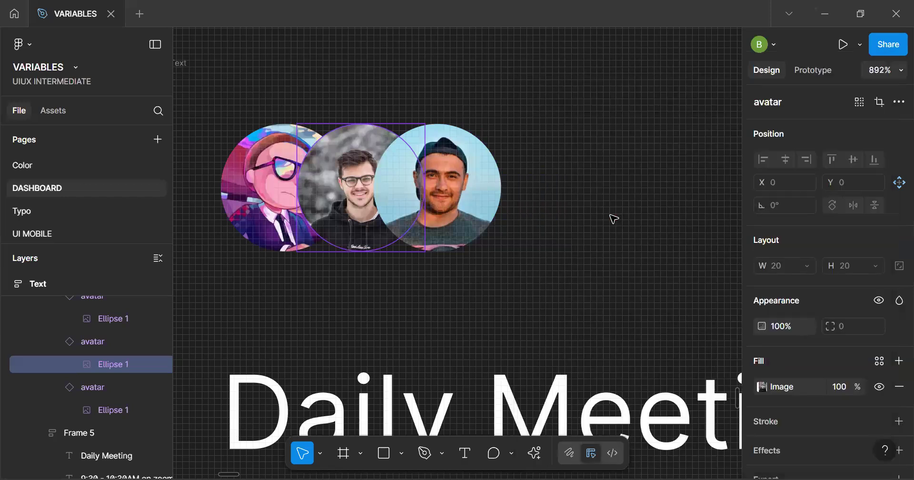
Set the avatar row's canvas stacking to First on top in its auto layout settings
scroll(614, 220, "down", 3)
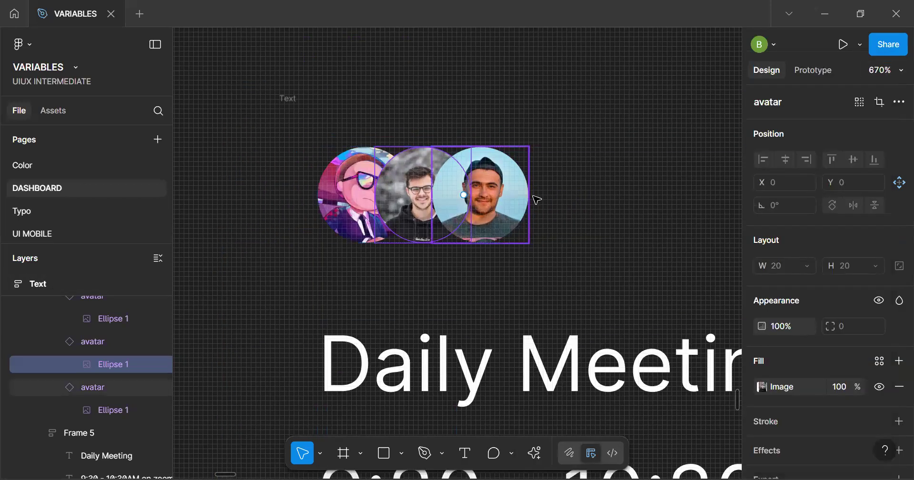
left_click(383, 183)
left_click(383, 184)
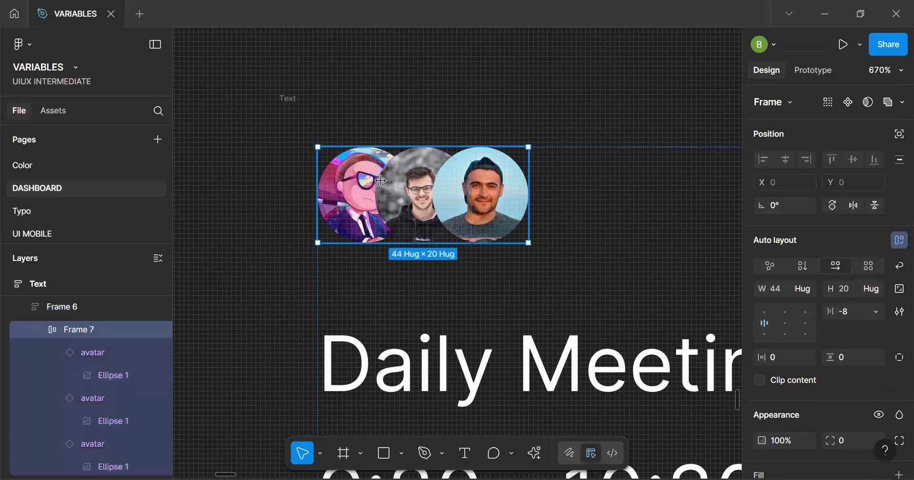
left_click(895, 313)
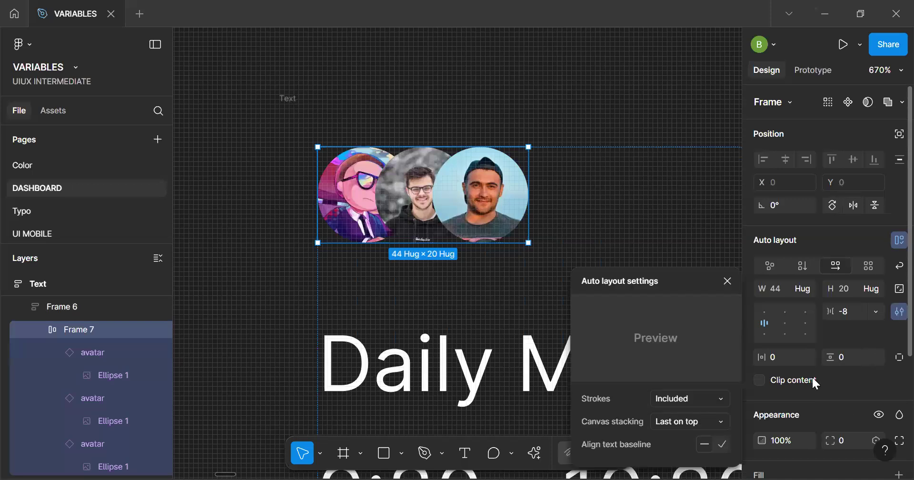
left_click(693, 422)
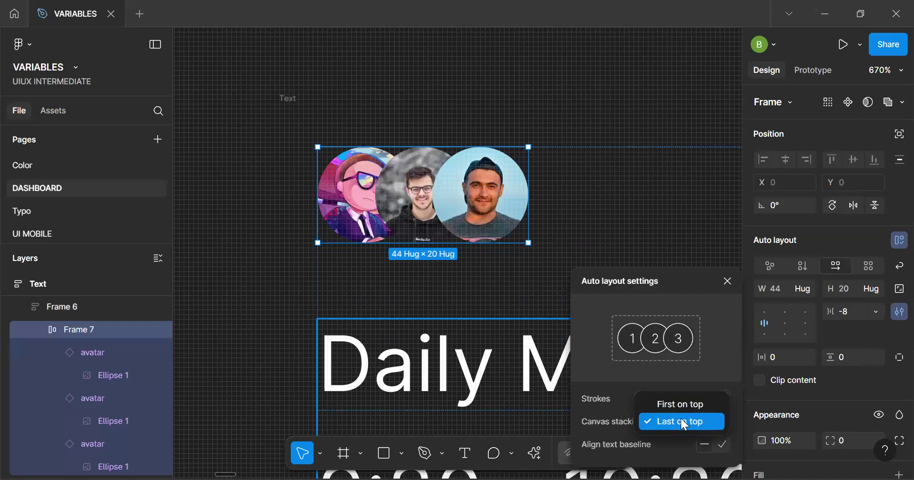
left_click(680, 403)
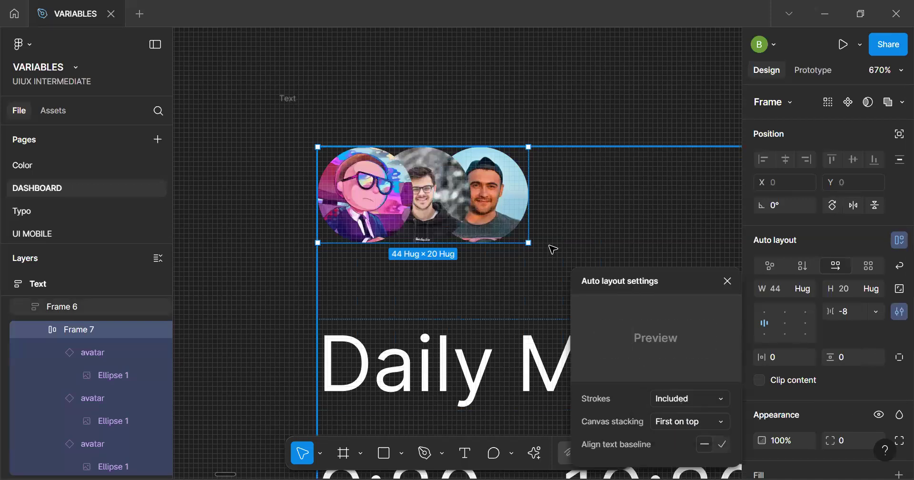
Exclude strokes from the avatar row's auto layout and set its canvas stacking to Last on top
left_click(688, 396)
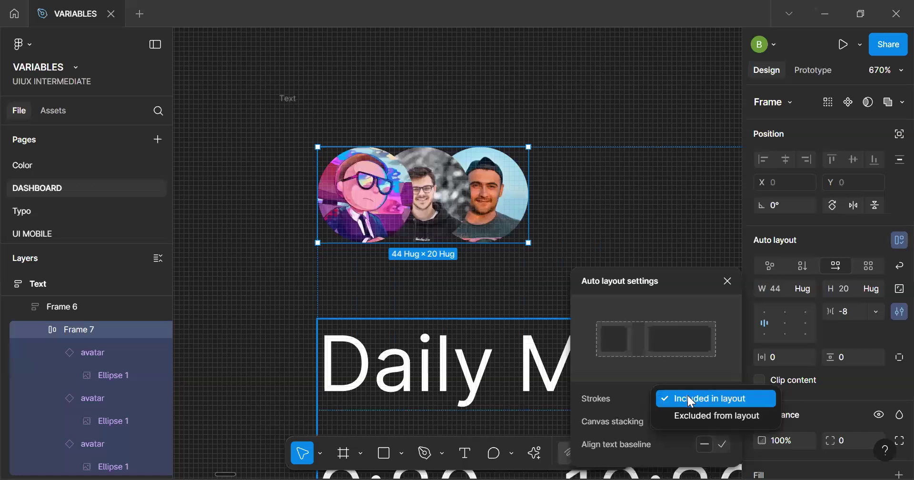
left_click(700, 417)
left_click(694, 422)
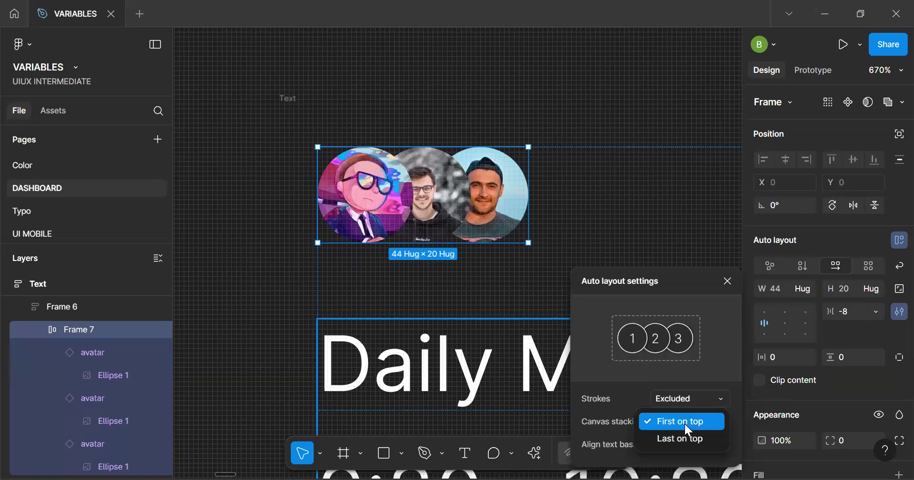
left_click(684, 439)
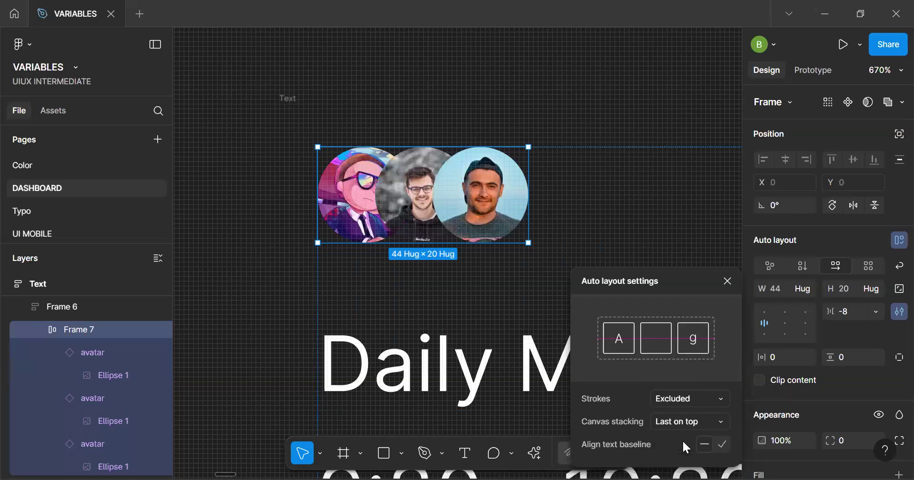
left_click(251, 265)
Set the width of the frame holding the card's two text lines to Fill container
scroll(251, 265, "down", 5)
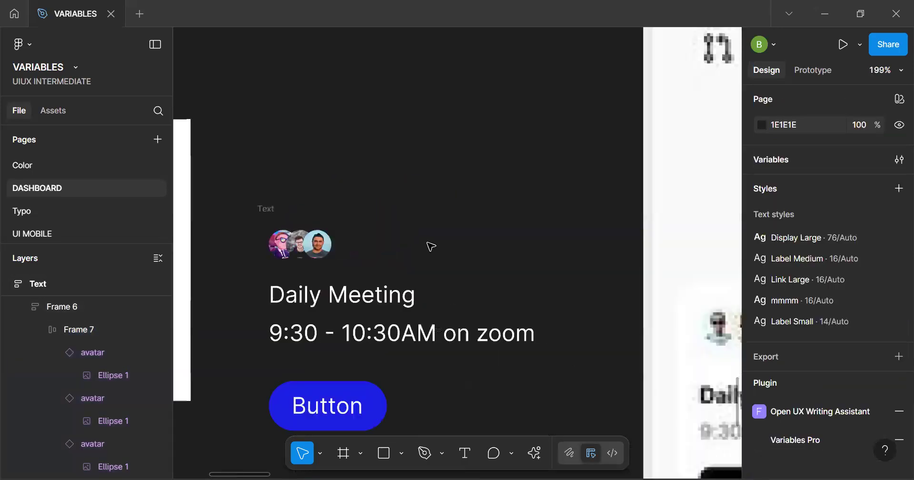
scroll(401, 224, "down", 3)
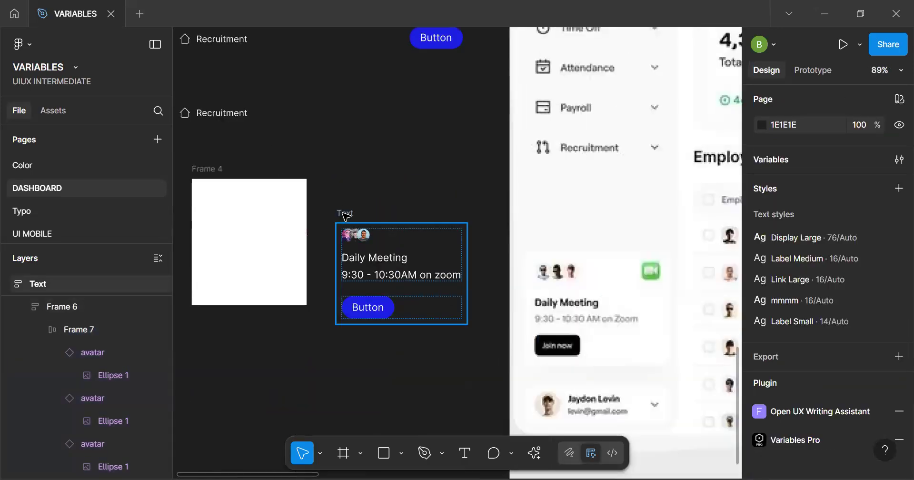
left_click(346, 217)
left_click(396, 263)
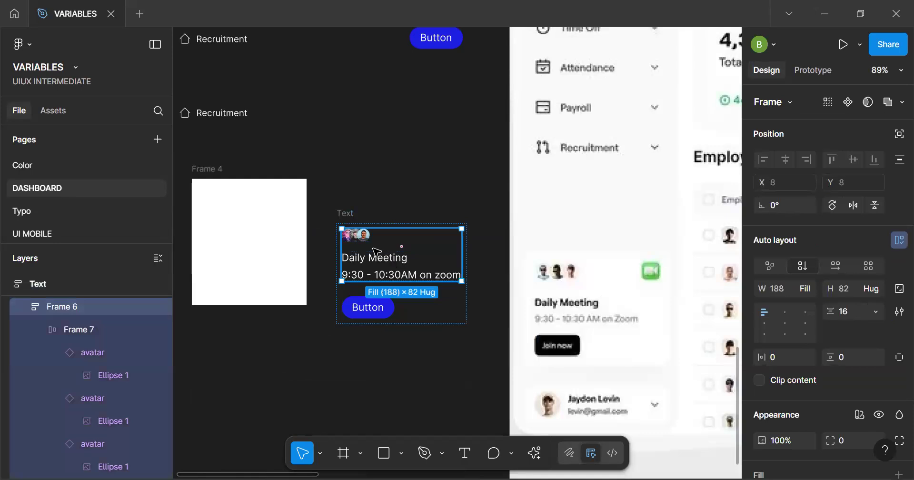
double_click(380, 266)
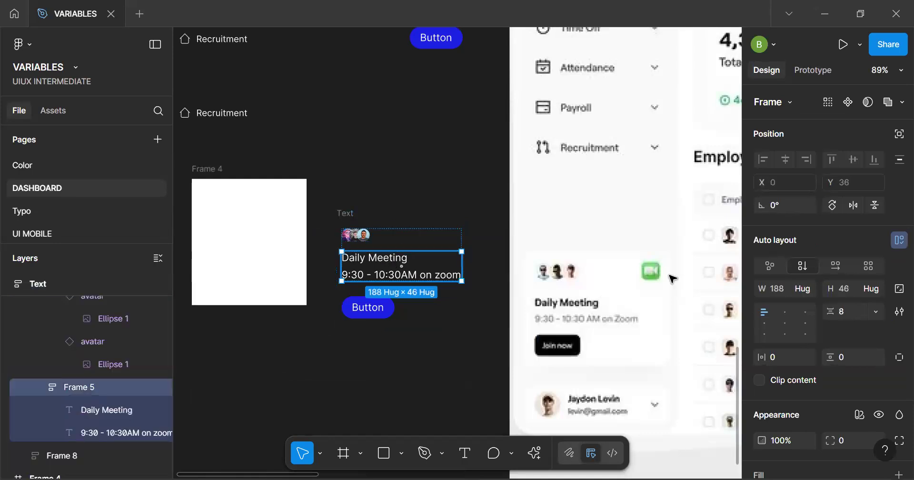
left_click(803, 289)
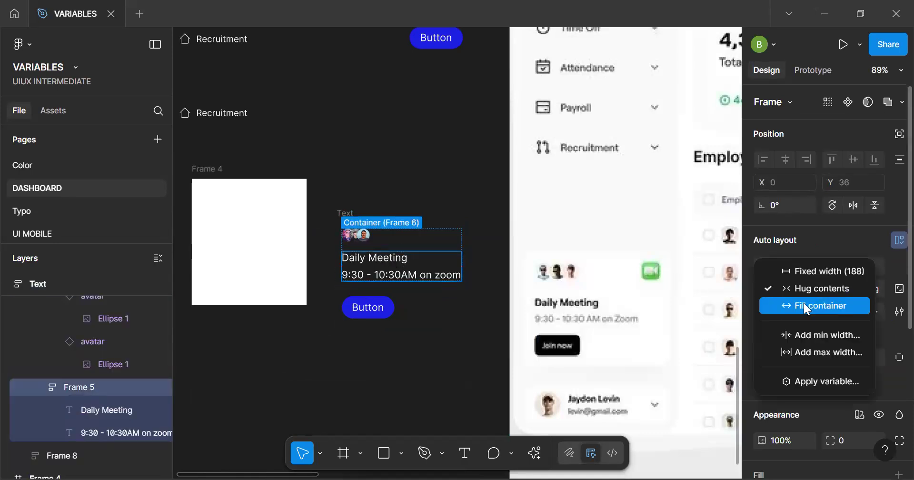
left_click(807, 308)
Set the "Daily Meeting" text's width to Fill container and select the time text beneath it
scroll(355, 240, "up", 3)
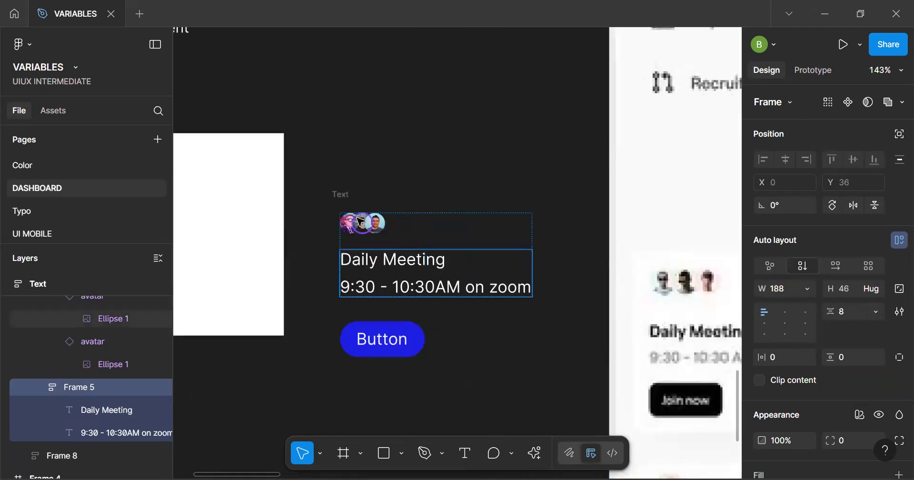
left_click(343, 193)
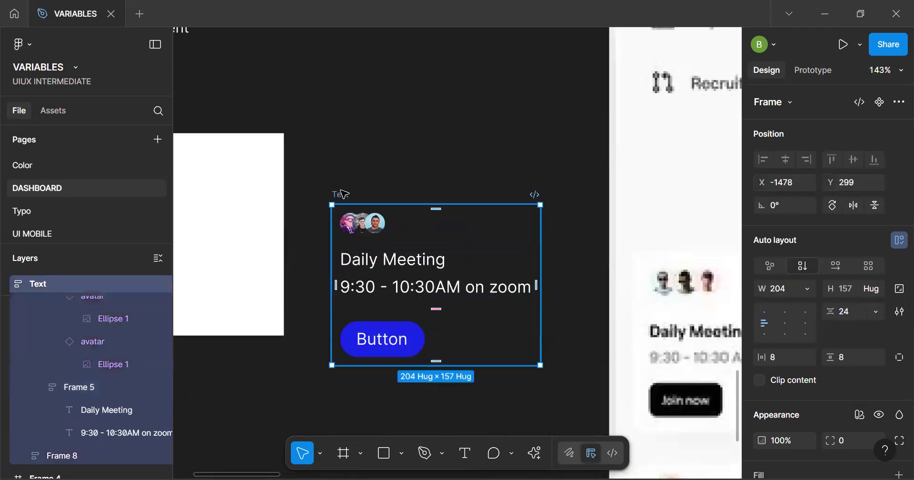
scroll(343, 193, "up", 5)
left_click(429, 258)
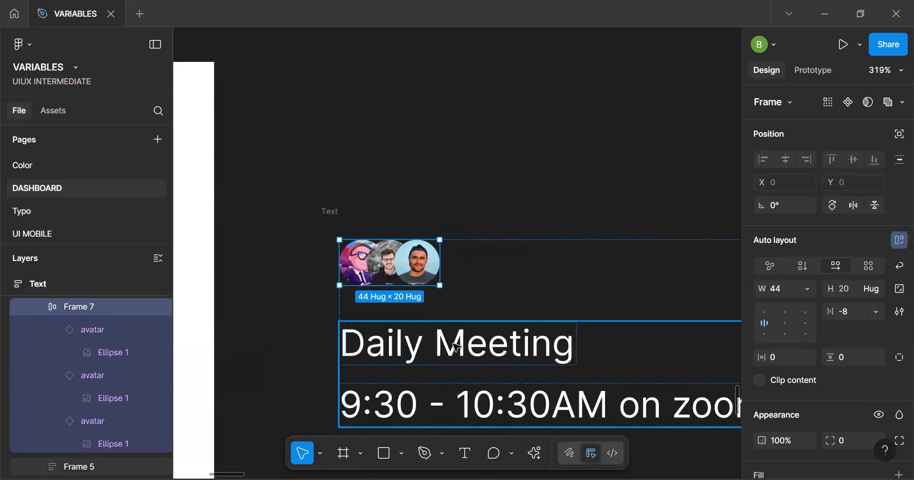
left_click(457, 346)
left_click(807, 286)
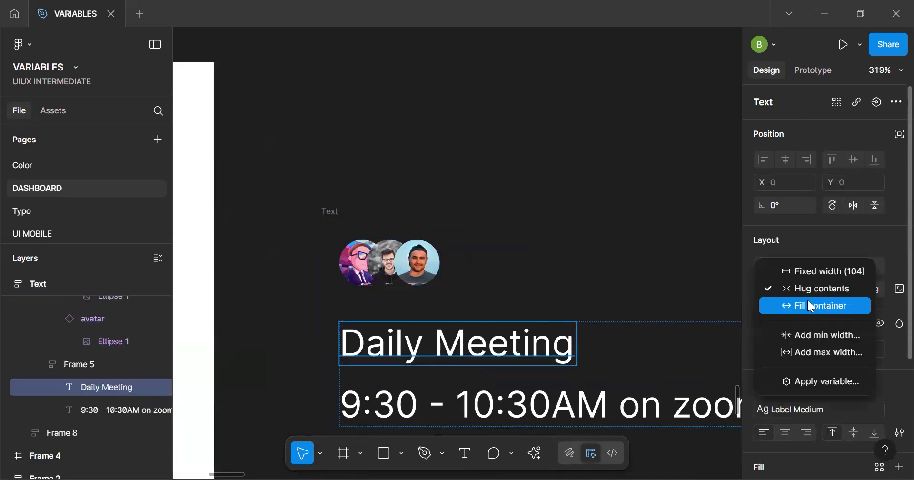
left_click(811, 306)
key("Tab")
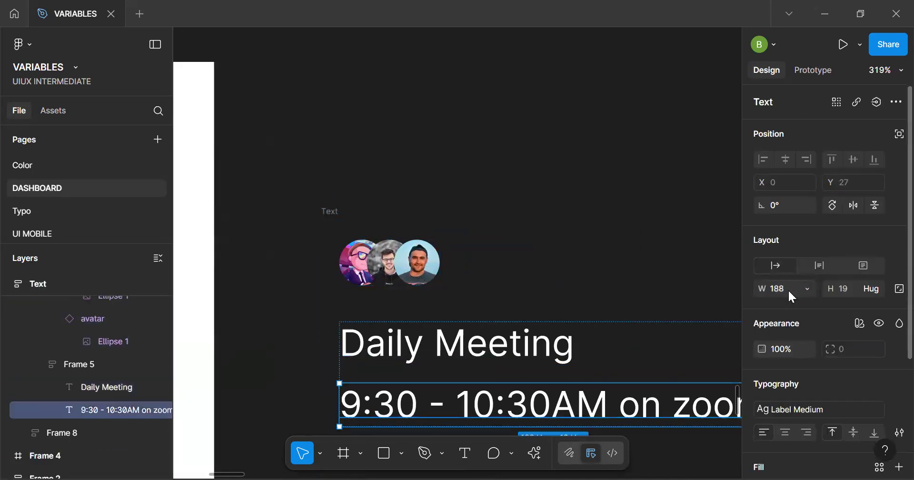
Set the widths of the card's time text and of the frame enclosing both text lines to Fill container
left_click(806, 288)
left_click(807, 304)
scroll(576, 331, "down", 3)
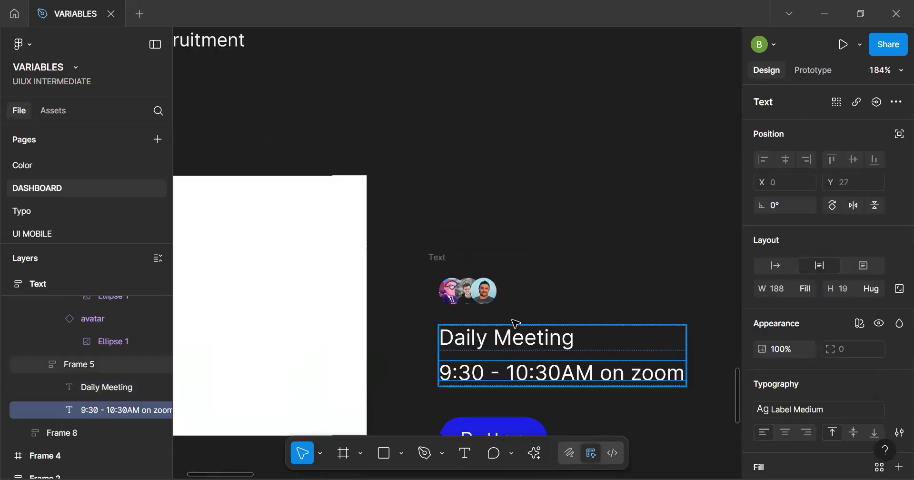
left_click(523, 303)
double_click(530, 340)
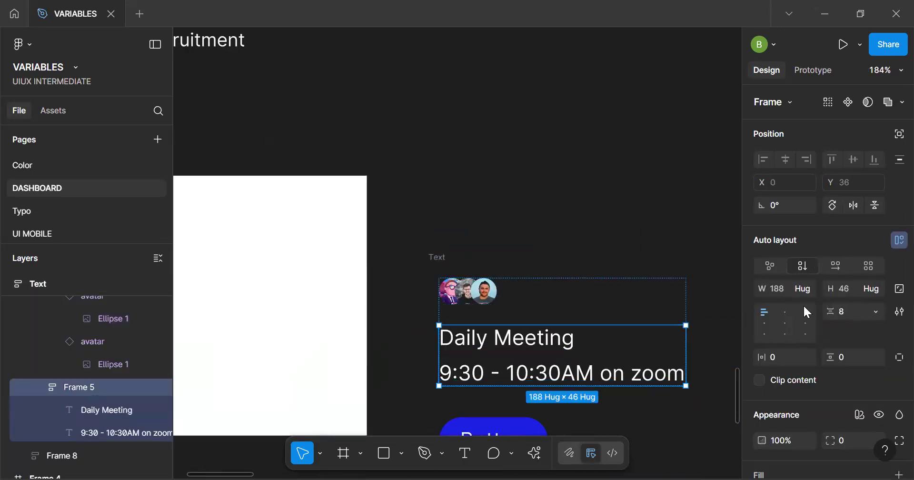
left_click(804, 288)
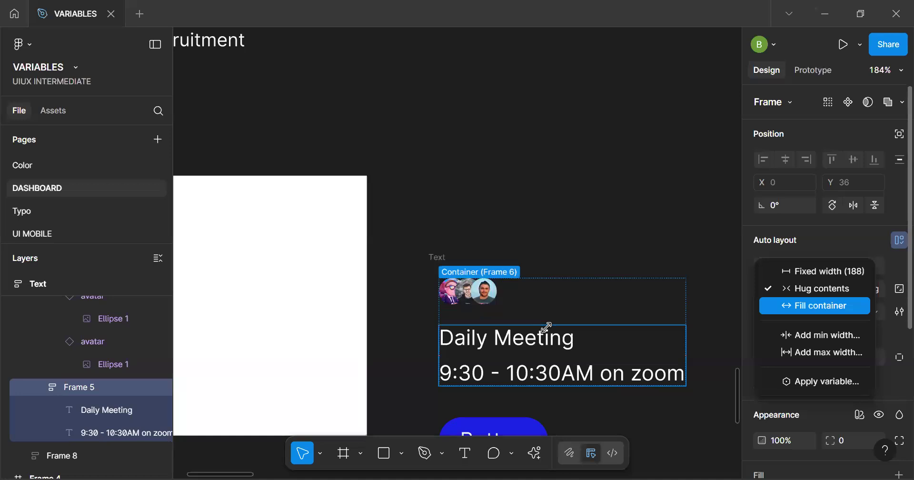
left_click(805, 306)
scroll(554, 325, "down", 3)
Turn the whole Daily Meeting card frame into a component
left_click(483, 281)
scroll(515, 291, "down", 4)
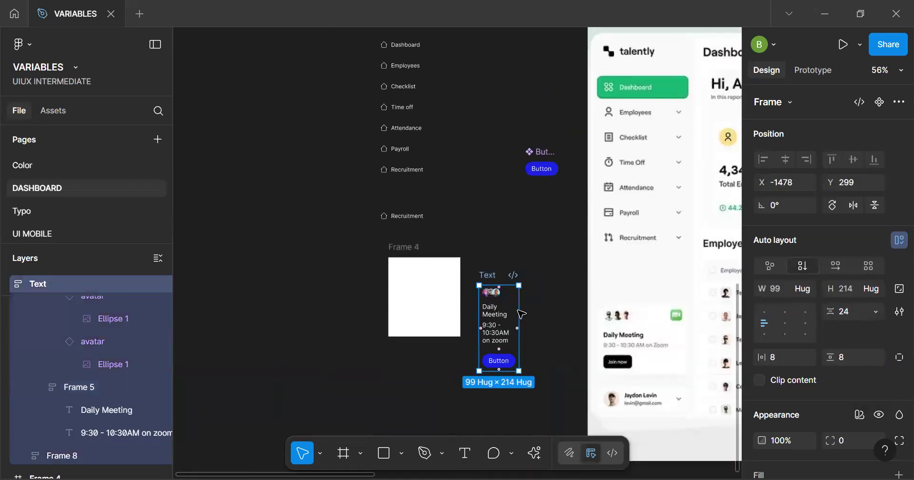
scroll(522, 314, "up", 3)
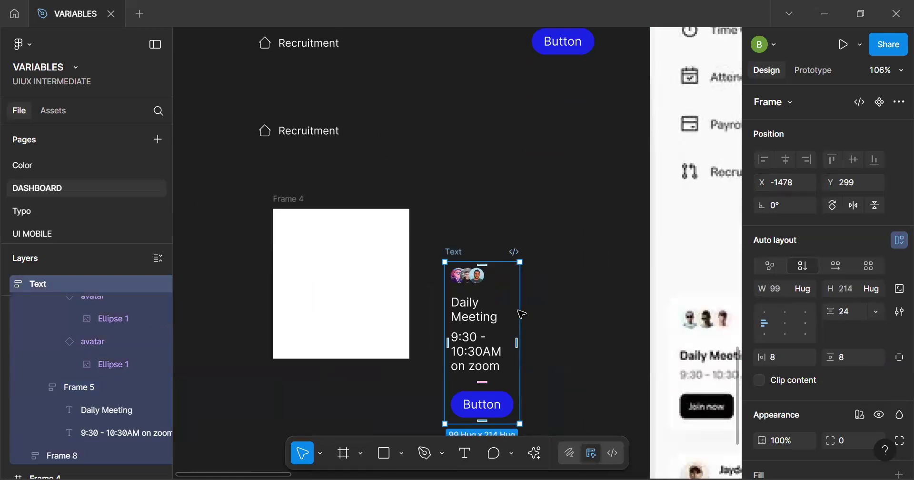
key("ctrl+alt+k")
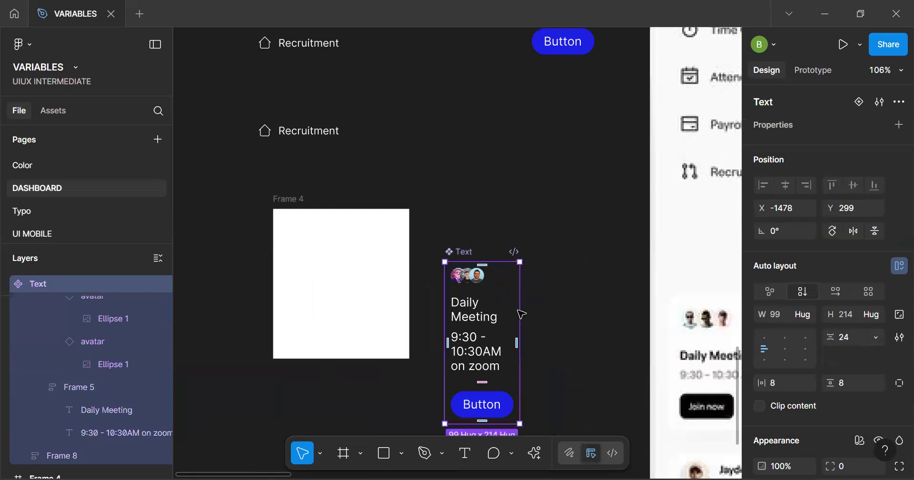
Replace the separate Recruitment item below the menu list with the Daily Meeting card component and set its width to Fill container
scroll(310, 348, "up", 5)
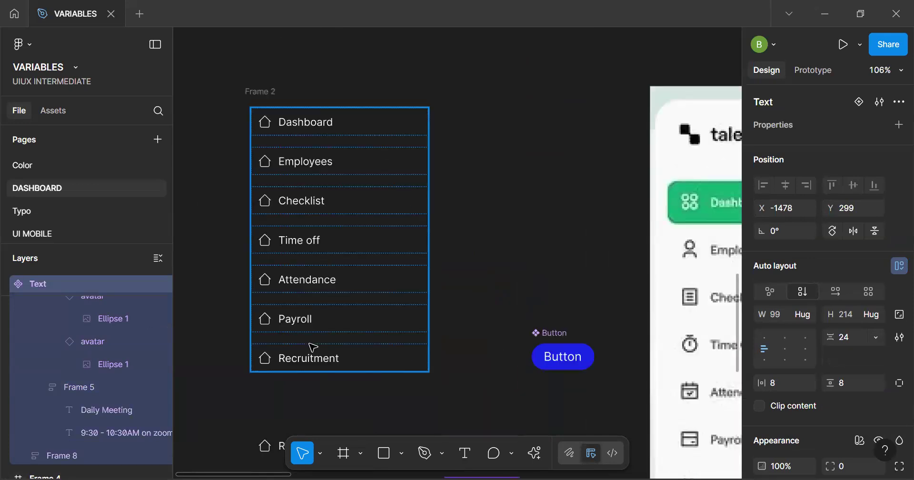
scroll(313, 345, "down", 5)
left_click(315, 158)
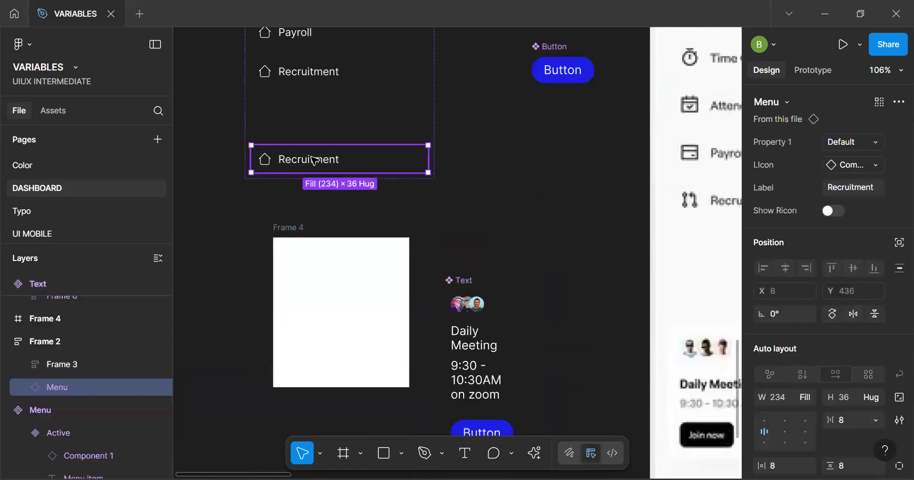
key("ctrl+shift+r")
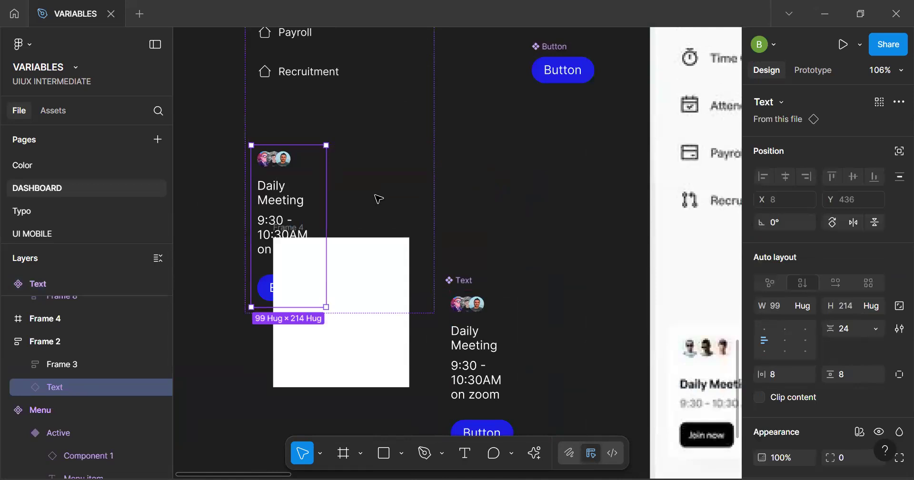
left_click(804, 305)
left_click(809, 326)
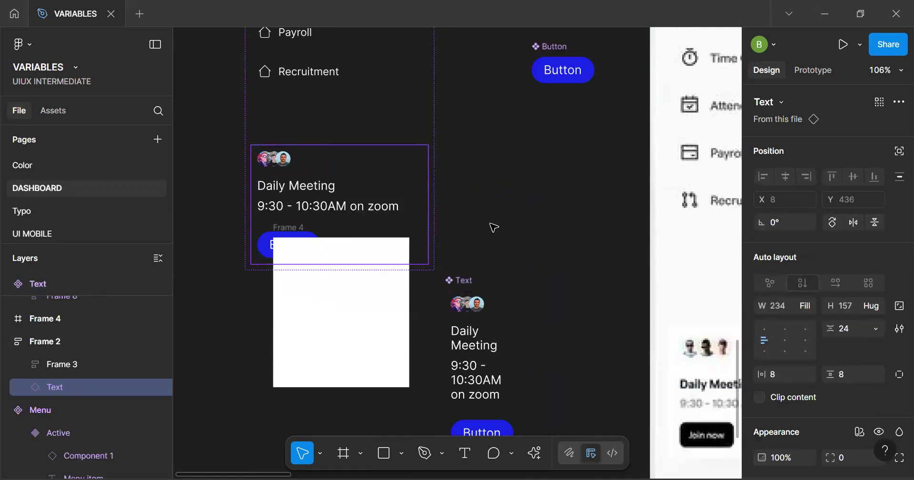
Move the Button and Daily Meeting card main components to the left of the sidebar frame and delete the white Frame 4
left_click_drag(340, 367, 226, 451)
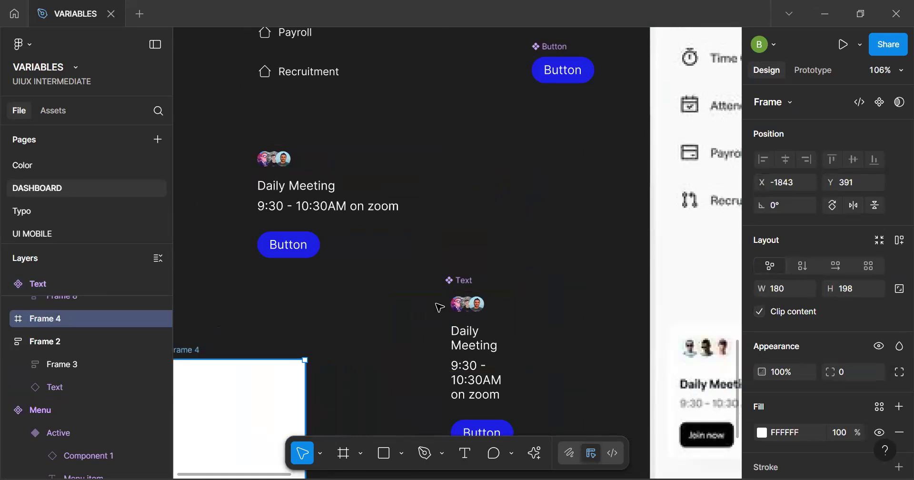
left_click(370, 223)
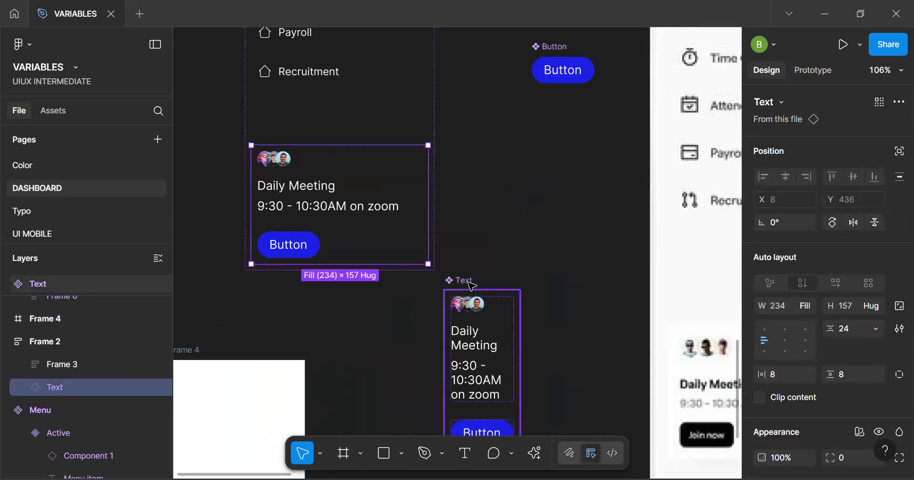
left_click(472, 286)
scroll(469, 282, "down", 3)
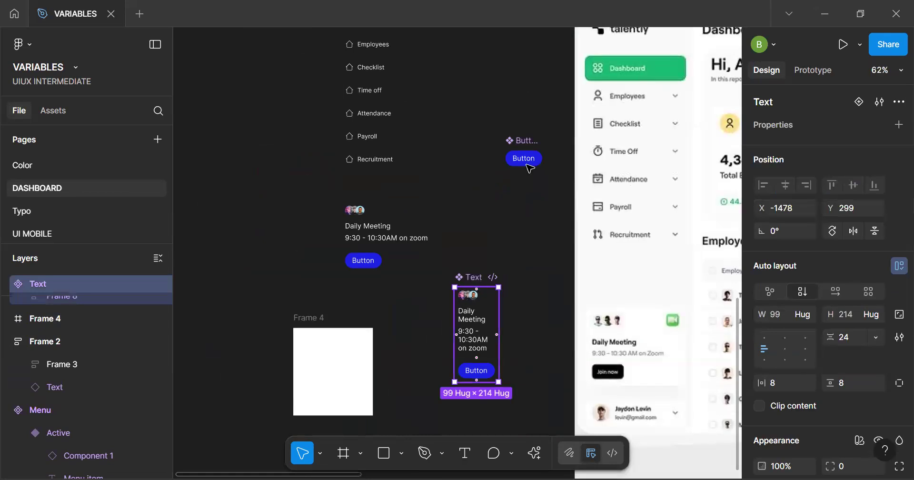
left_click(525, 138, "shift")
left_click_drag(484, 316, 242, 192)
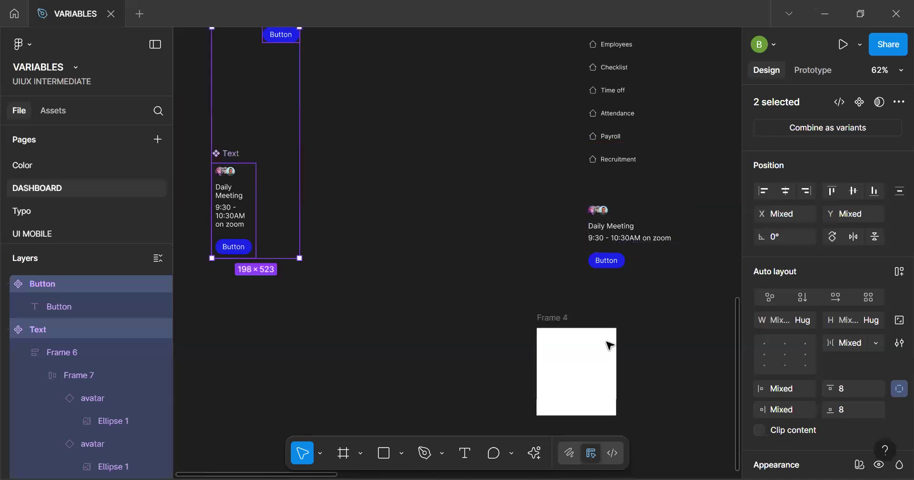
left_click(592, 361)
key("Delete")
Compare the sidebar frame's menu and meeting card with the sidebar of the reference dashboard
key("space")
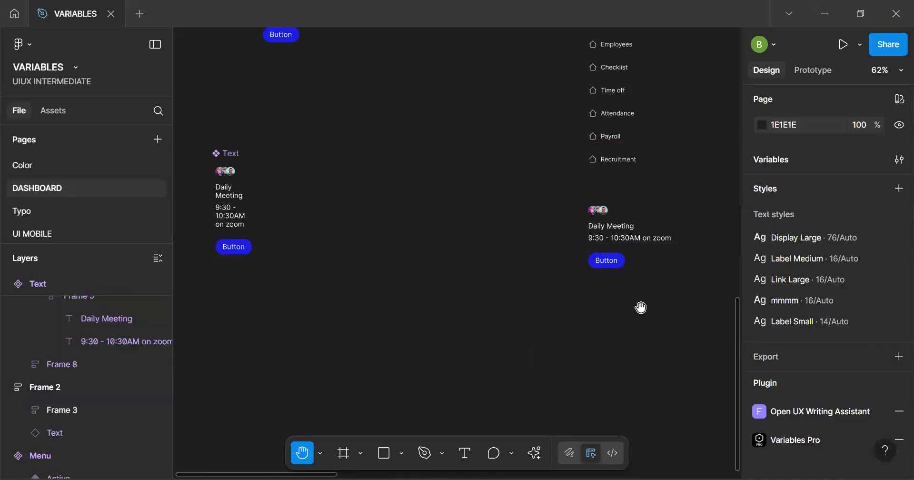
left_click_drag(651, 186, 482, 331)
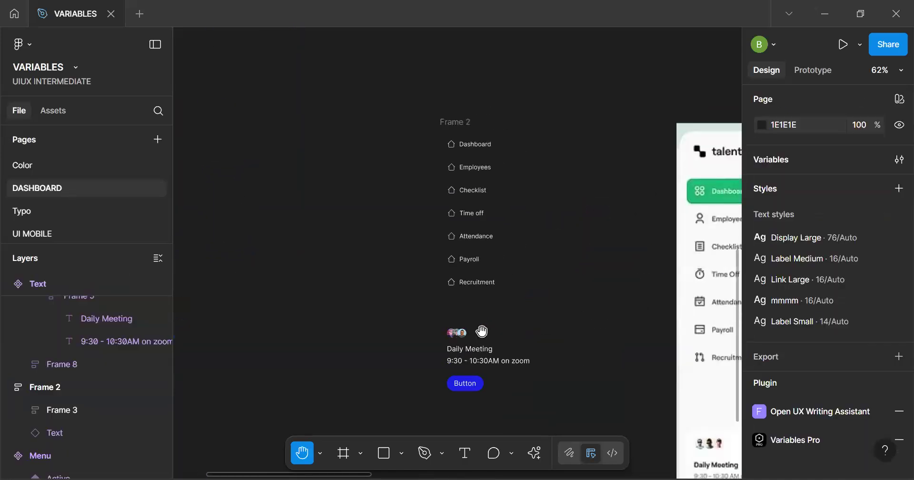
scroll(472, 302, "up", 5)
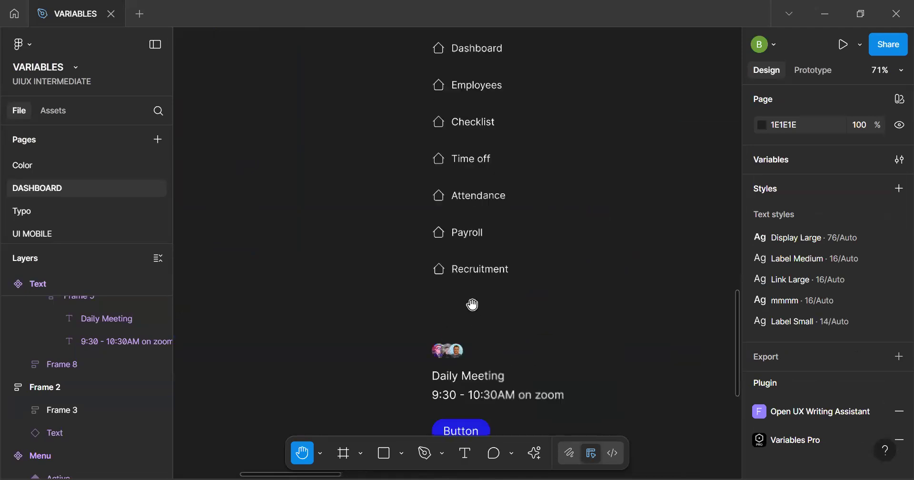
scroll(498, 306, "down", 6)
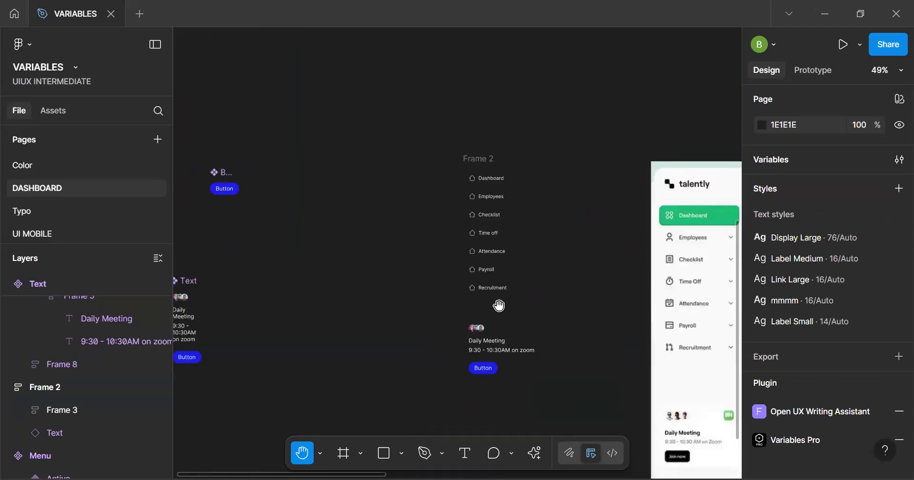
left_click_drag(541, 296, 450, 279)
key("v")
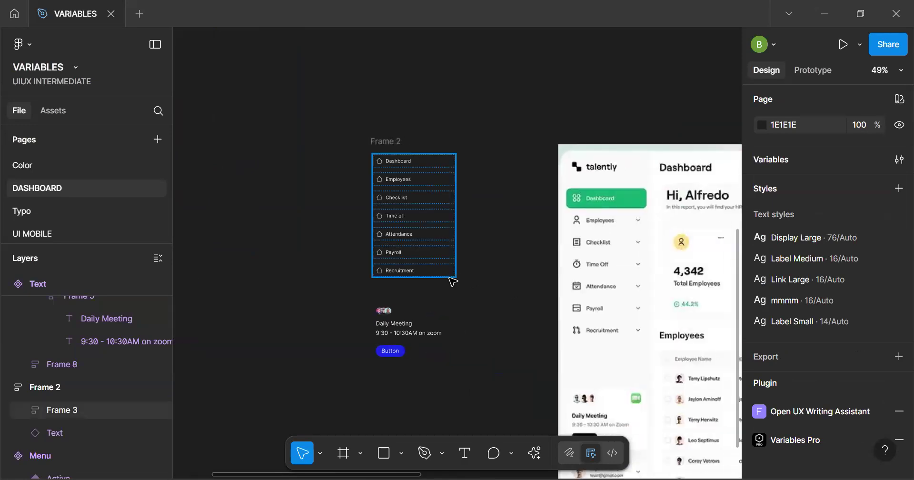
left_click(385, 142)
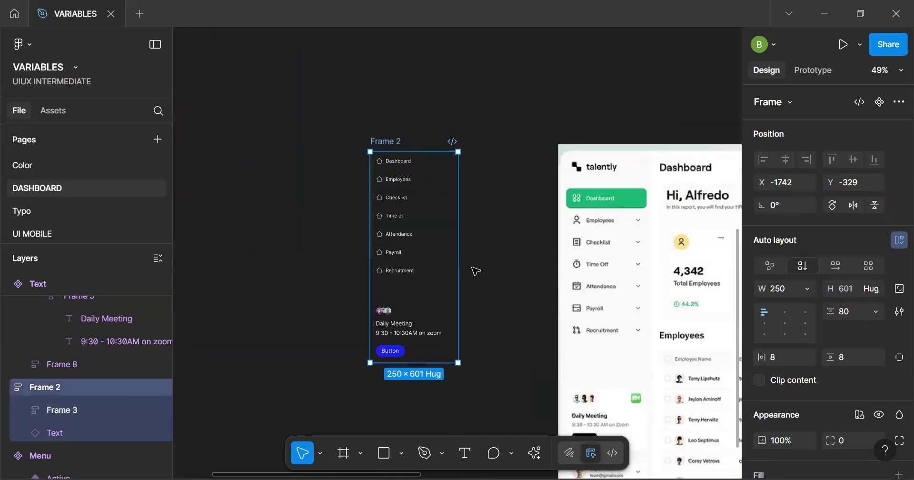
scroll(475, 269, "down", 3)
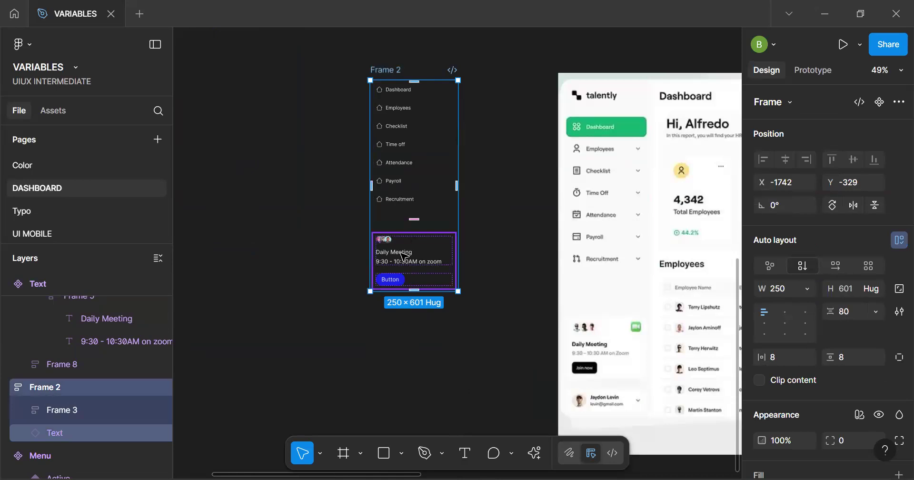
Place a copy of the card's avatar row on the empty canvas beside the sidebar frame
scroll(401, 264, "up", 2)
left_click_drag(402, 260, 257, 426)
left_click(384, 326, "ctrl")
scroll(259, 425, "up", 3)
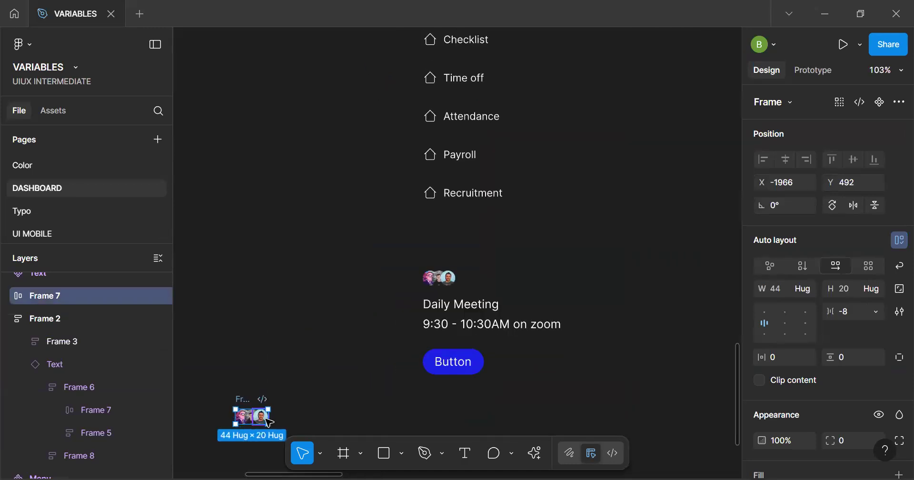
Delete two avatars from the copied avatar row, keeping only the man with glasses in grayscale
double_click(263, 422)
double_click(265, 422)
scroll(266, 421, "up", 5)
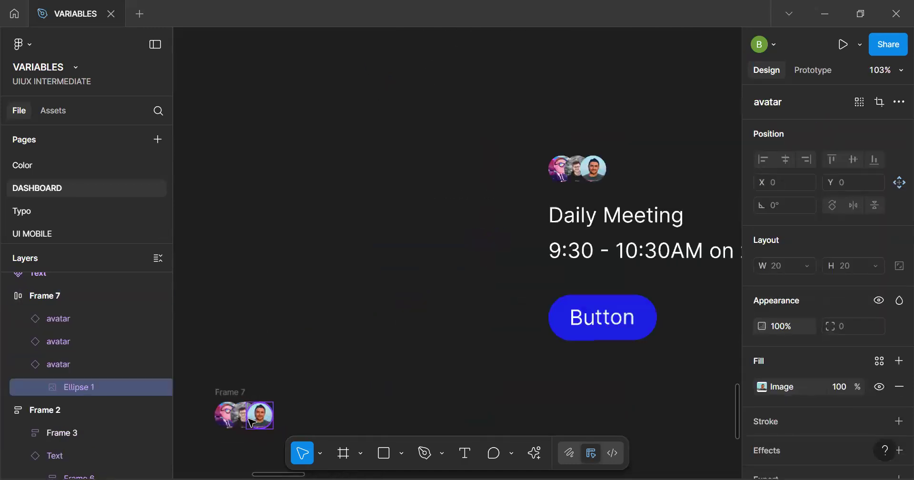
left_click(227, 421)
key("Delete")
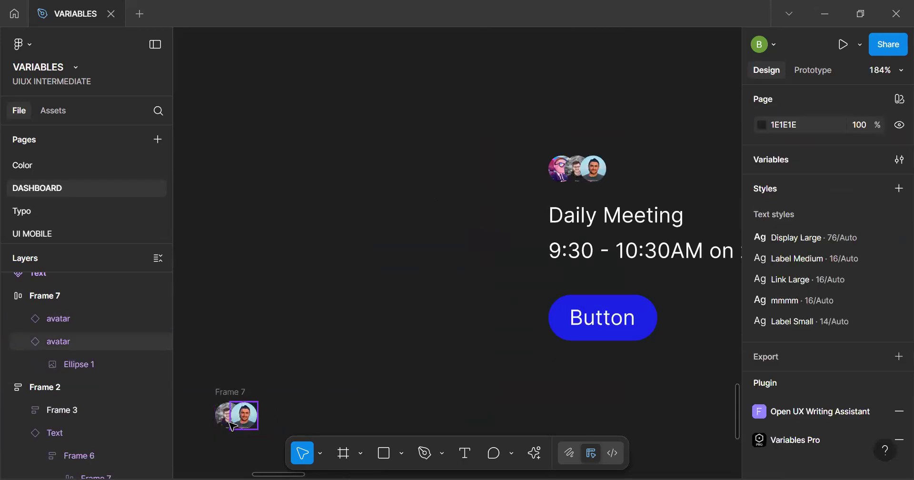
key("Delete")
left_click(237, 424)
key("h")
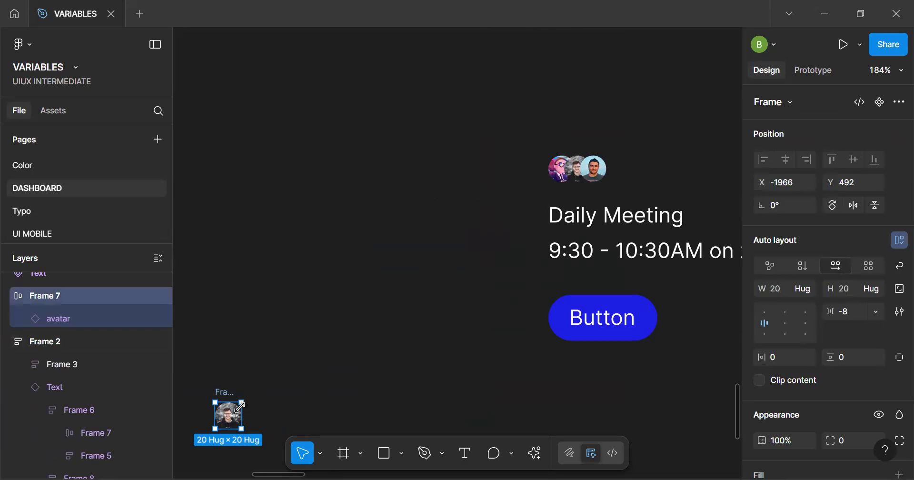
Move the single-avatar frame next to the profile row of the reference dashboard
left_click_drag(237, 417, 600, 395)
scroll(607, 390, "down", 3)
key("space")
left_click_drag(601, 332, 409, 140)
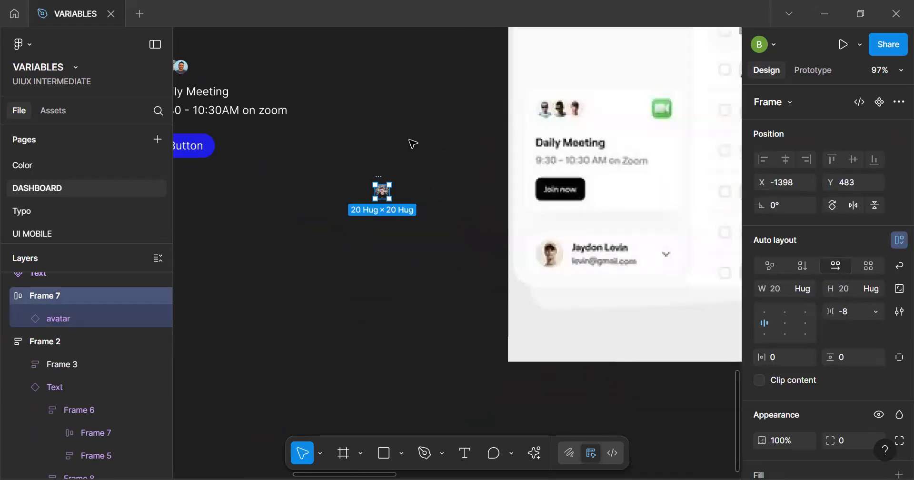
left_click_drag(386, 194, 426, 265)
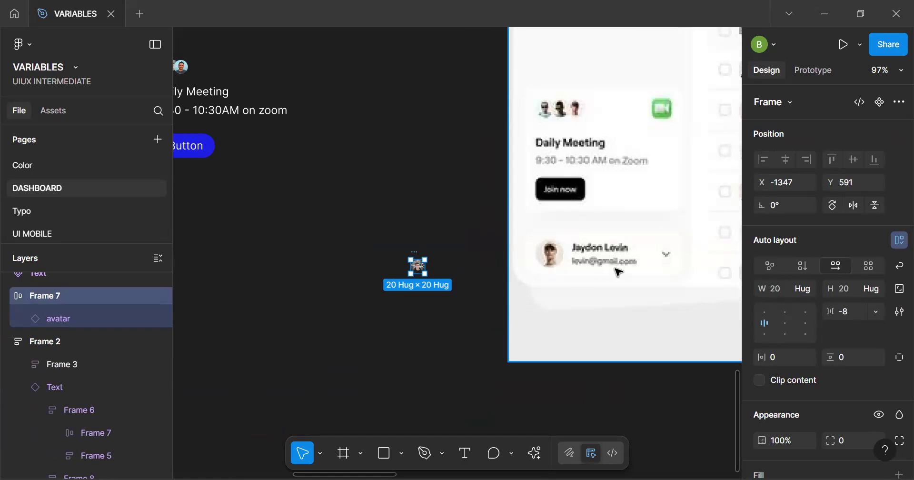
Lock the aspect ratio of the single-avatar frame and set its height to 24
left_click(893, 287)
left_click(855, 287)
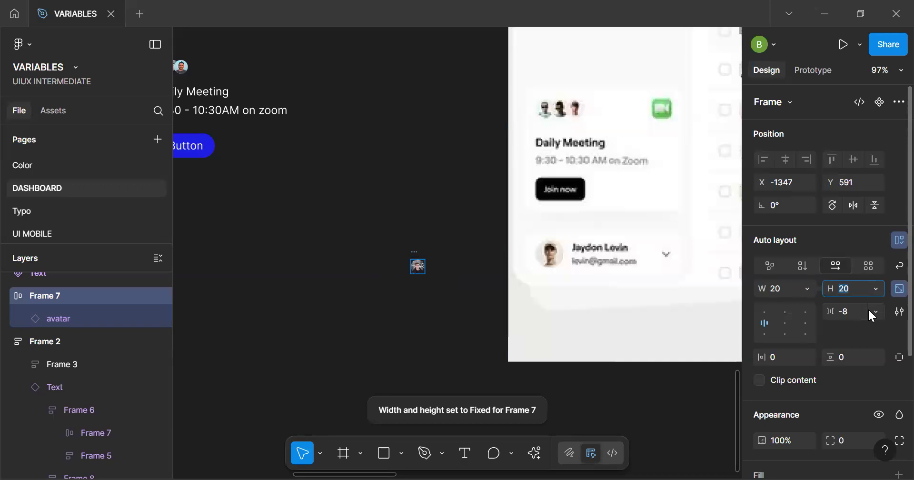
type("24")
key("Return")
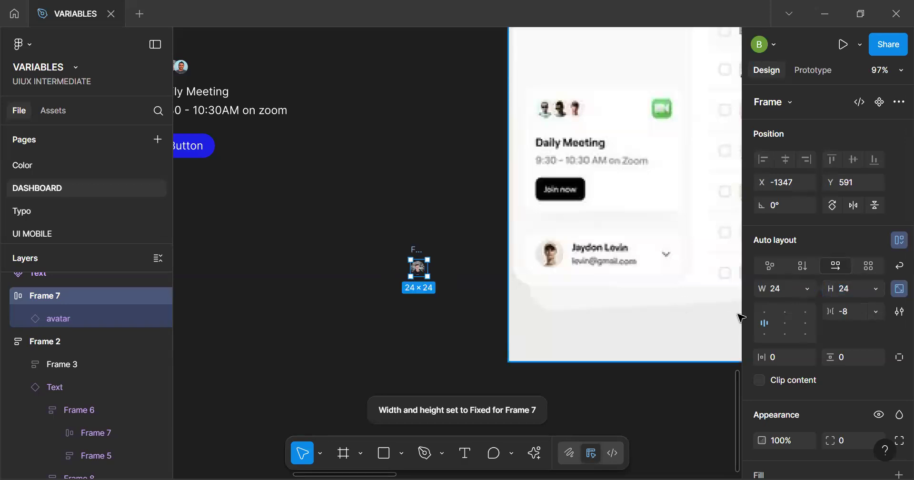
Ungroup the single-avatar frame and set the avatar's height to 24
scroll(401, 275, "up", 5)
key("ctrl+shift+g")
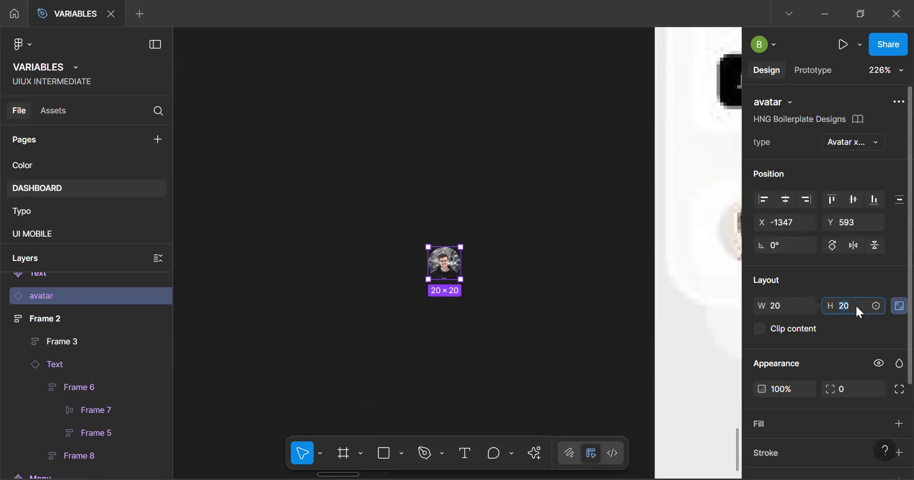
key("Return")
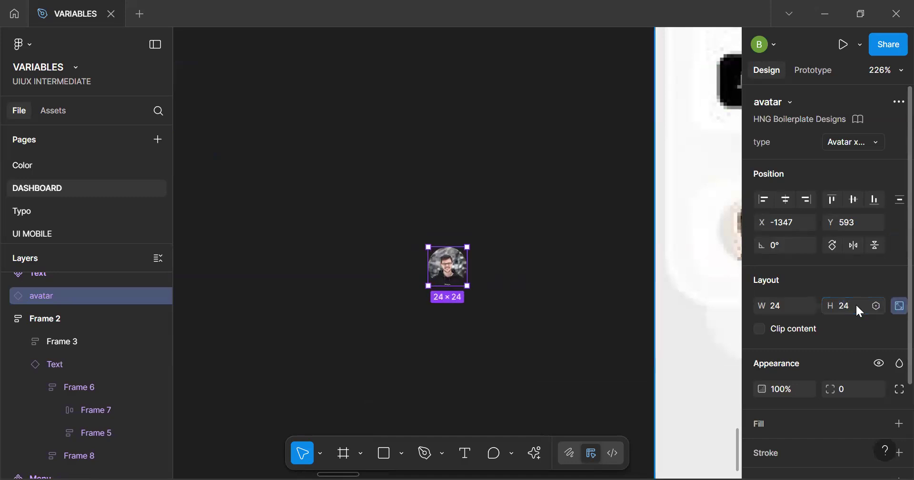
Set the avatar's height to 40 and move it further away from the reference image
key("4")
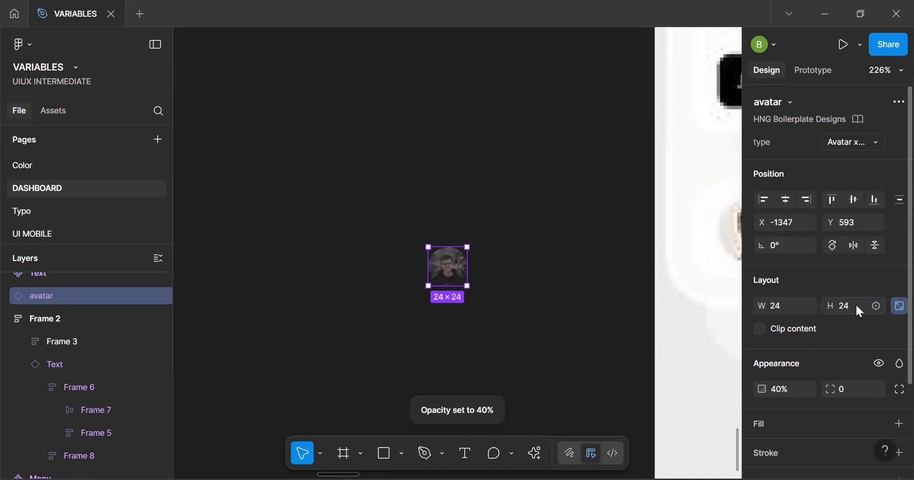
key("ctrl+z")
left_click(852, 307)
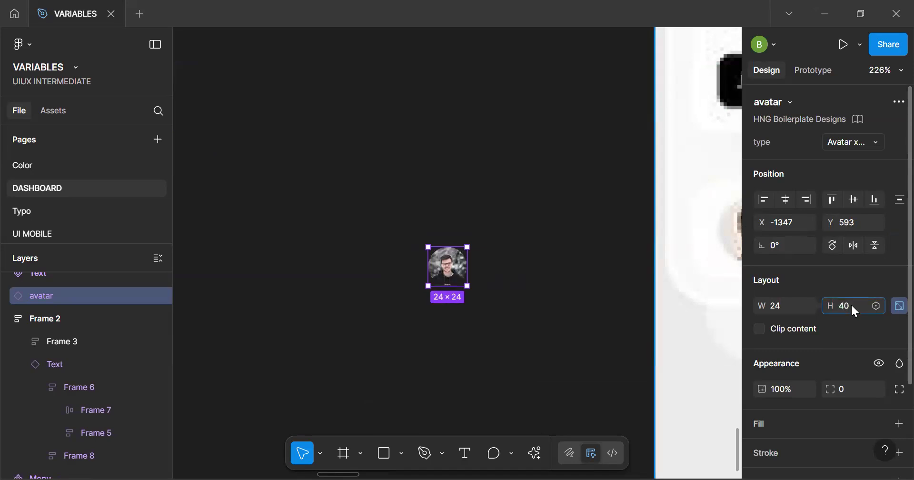
key("Return")
scroll(520, 379, "down", 3)
left_click_drag(472, 312, 320, 285)
Wrap the 40 × 40 avatar in an auto layout frame
key("h")
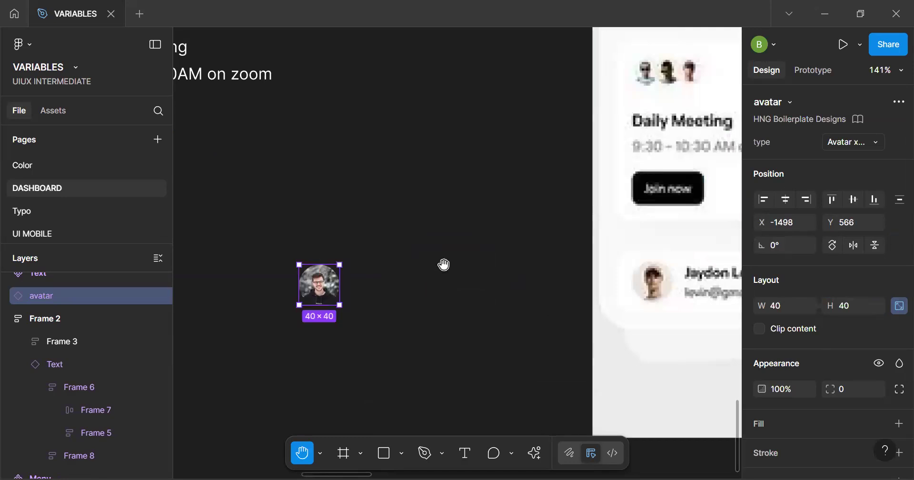
scroll(422, 259, "right", 4)
scroll(365, 227, "down", 2)
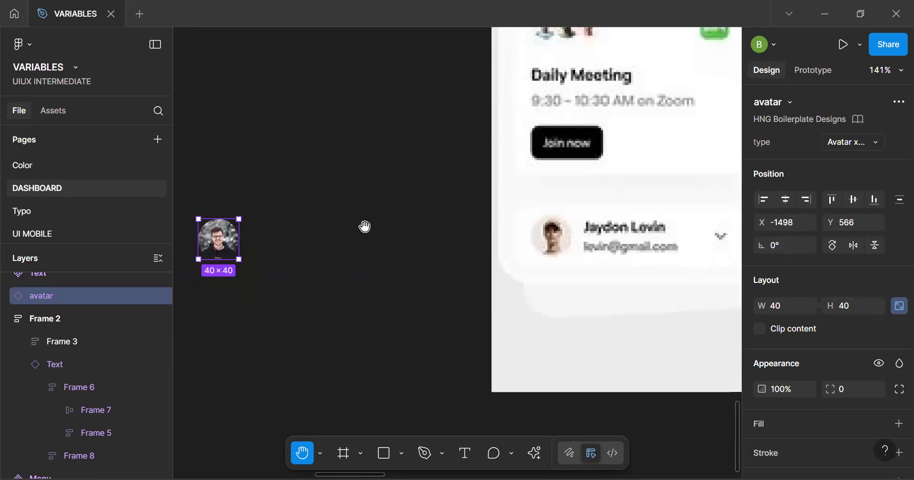
key("shift+a")
key("v")
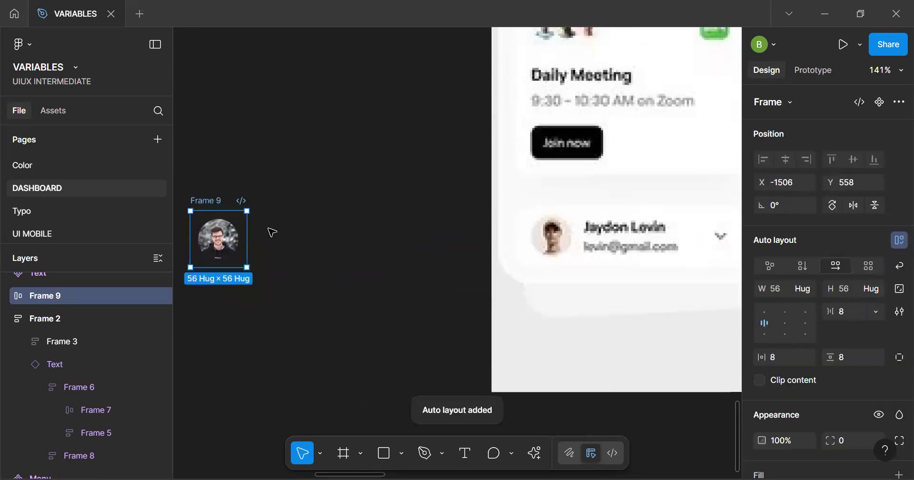
Add a copy of the card's "9:30 - 10:30AM on zoom" text after the avatar inside its auto layout frame
scroll(272, 232, "down", 3)
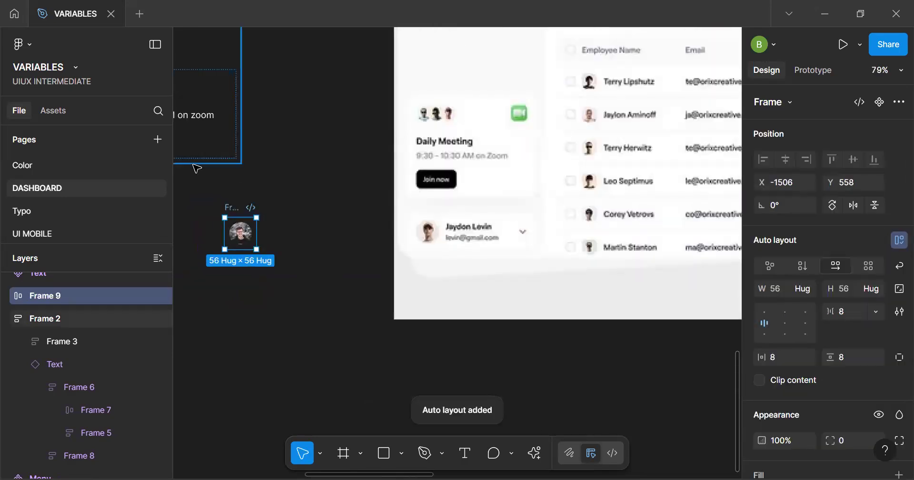
left_click(198, 115, "ctrl")
left_click_drag(198, 115, 251, 225)
left_click_drag(304, 289, 261, 246)
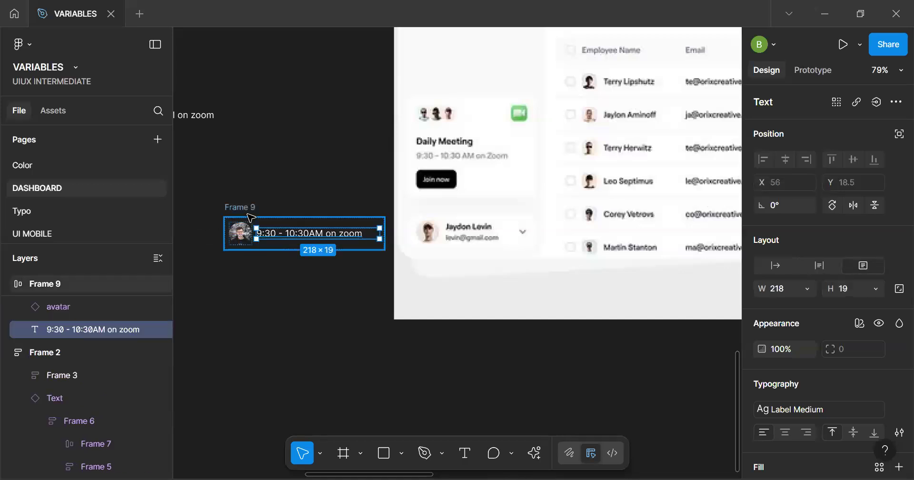
Select the avatar and text frame and search the assets for "ar"
left_click(369, 235)
scroll(369, 236, "up", 5)
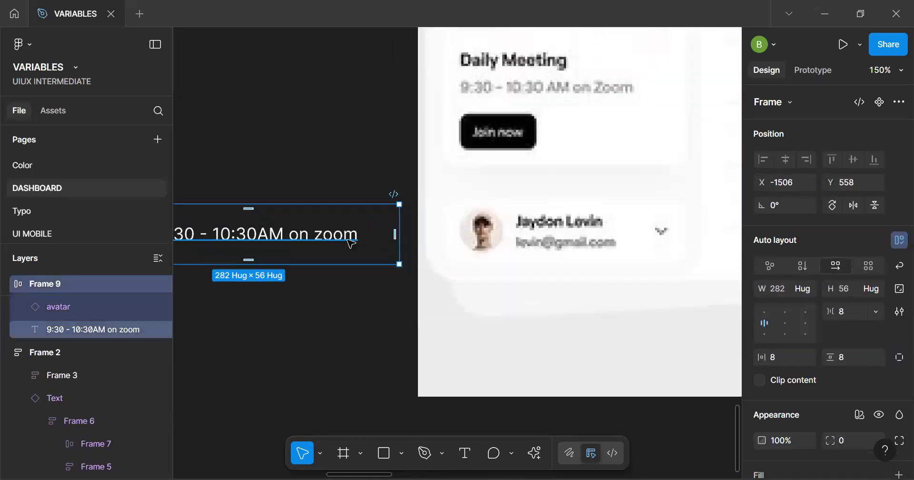
left_click(53, 110)
type("arrow")
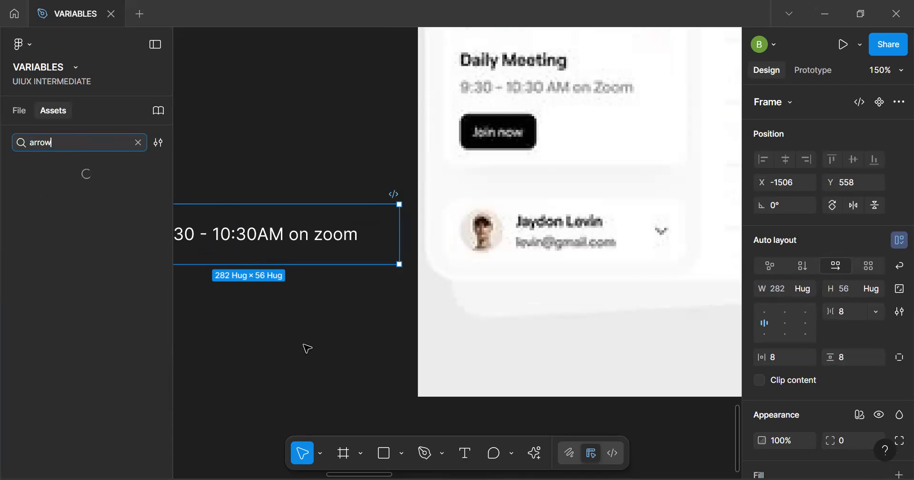
Replace the copied meeting-time text beside the avatar with a placeholder person's full name and expand the arrow search to all libraries
double_click(289, 237)
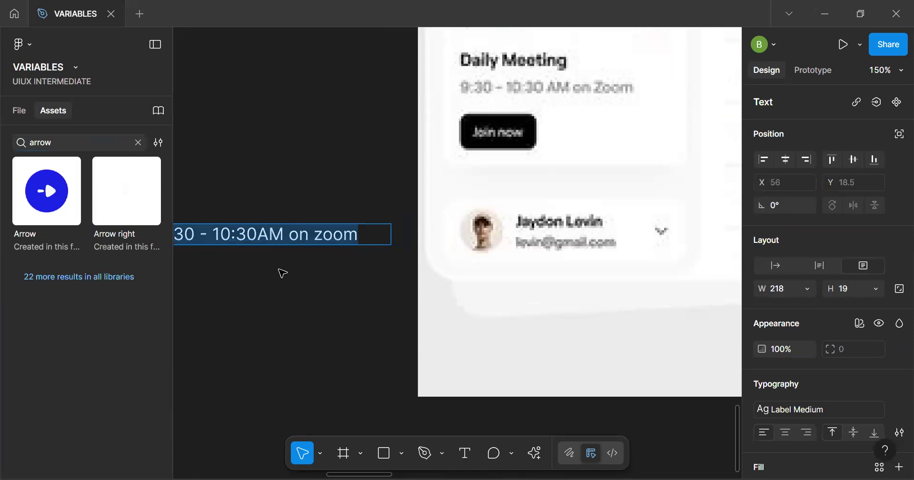
left_click(76, 278)
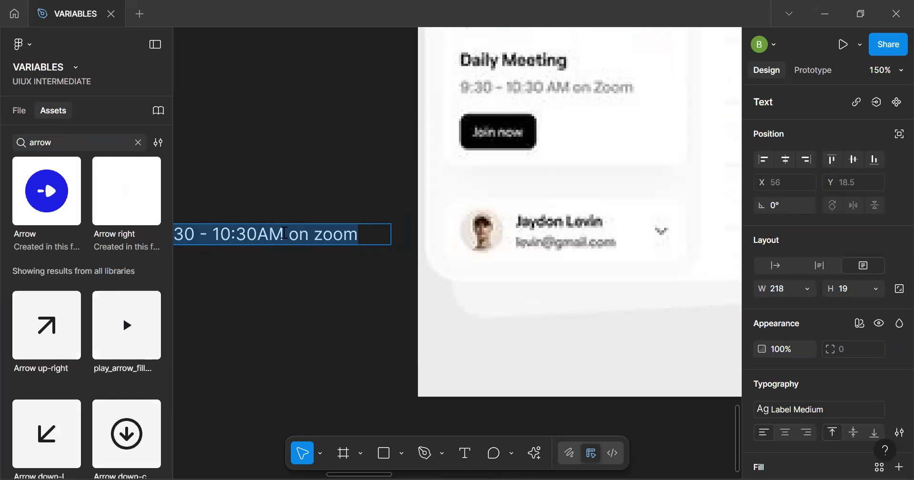
type("Johb")
key("BackSpace")
type("nDow")
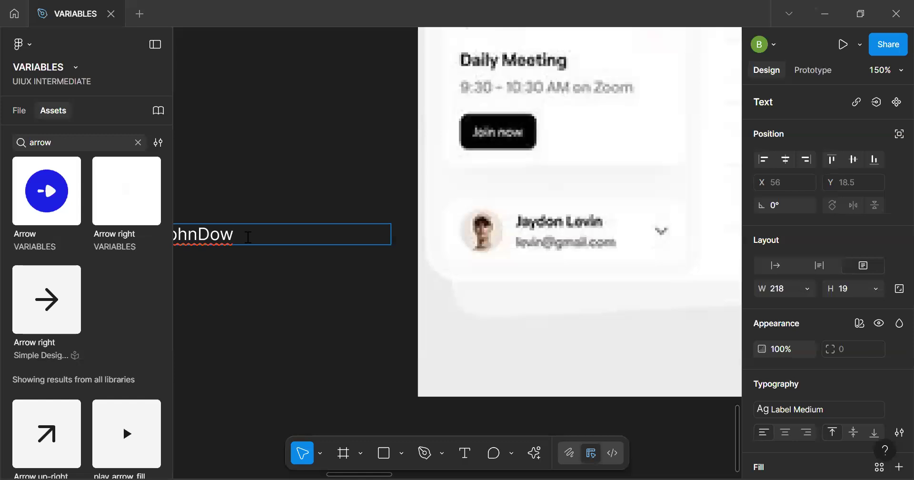
key("BackSpace")
type("e")
key("Escape")
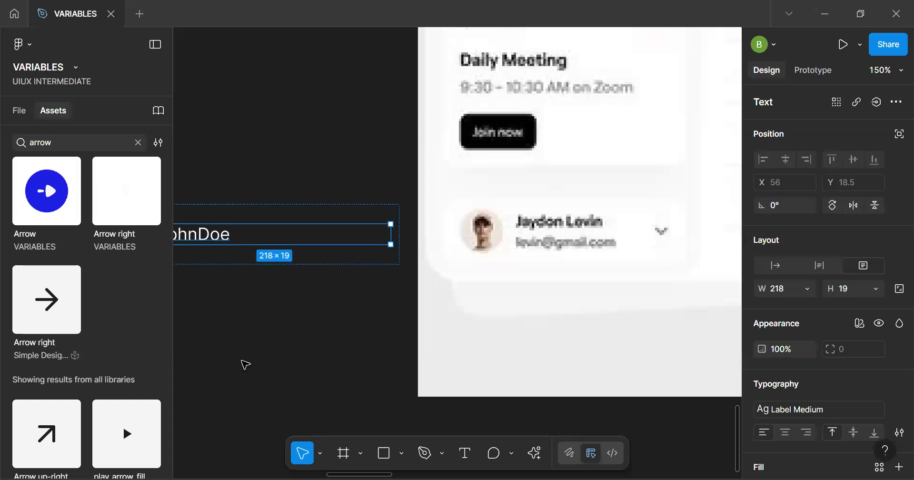
Correct the spelling of the first name beside the avatar and separate first and last name with a space
key("h")
left_click_drag(243, 316, 378, 259)
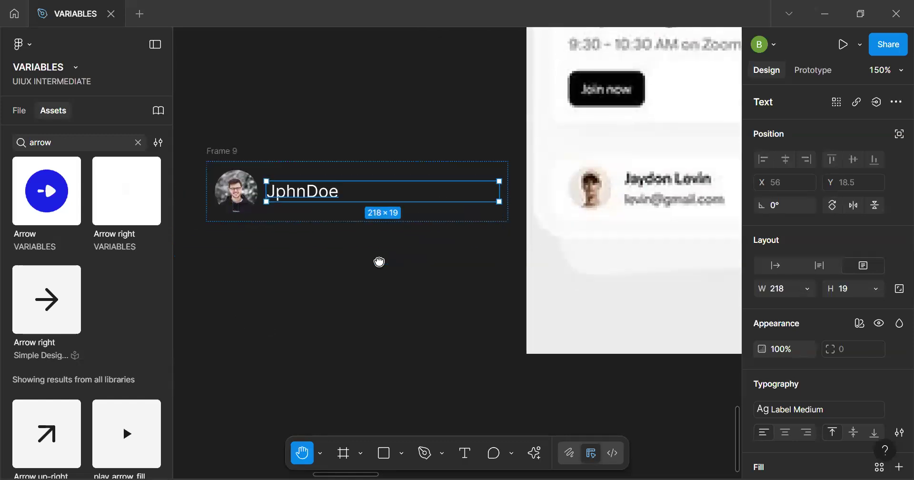
key("v")
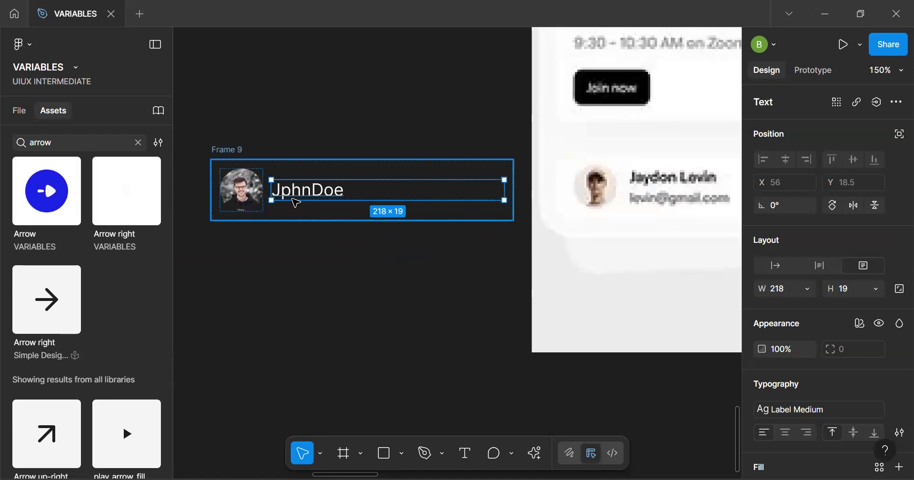
double_click(286, 193)
left_click(286, 194)
key("Delete")
type("ohn")
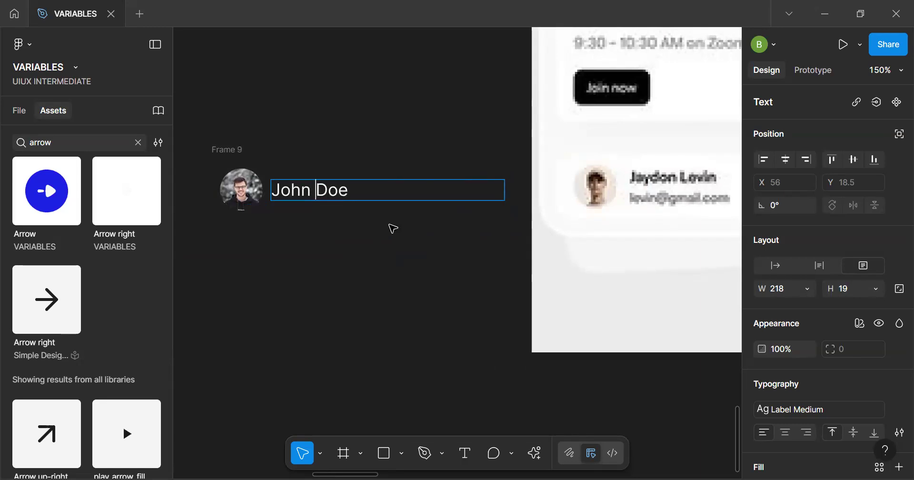
key("Escape")
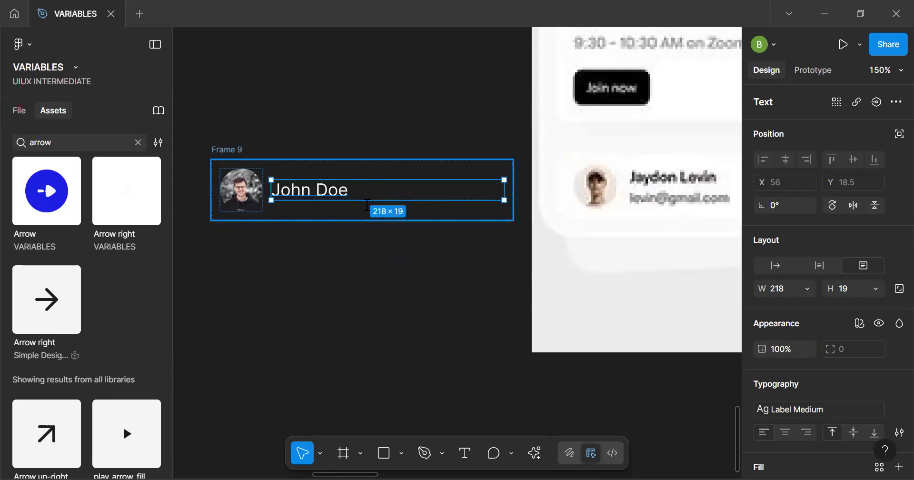
key("shift+d")
left_click(395, 220)
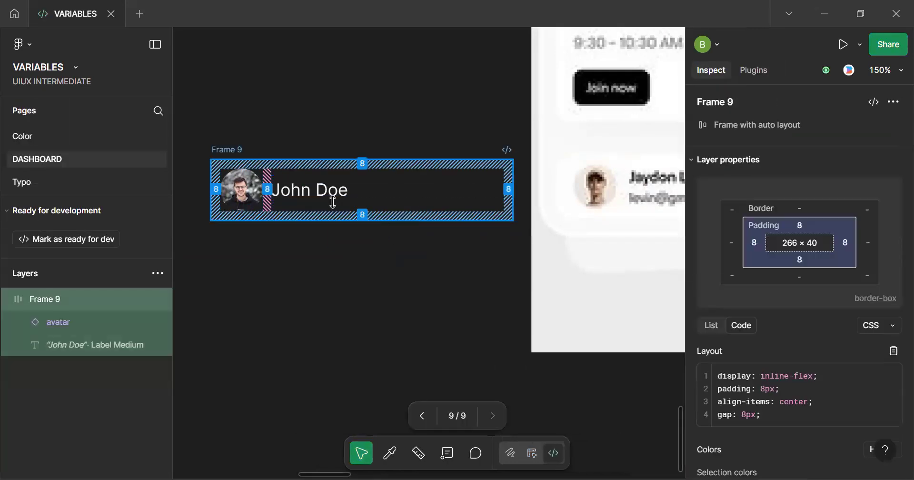
key("shift+d")
Duplicate the name text inside the avatar's auto layout frame
scroll(334, 201, "up", 5)
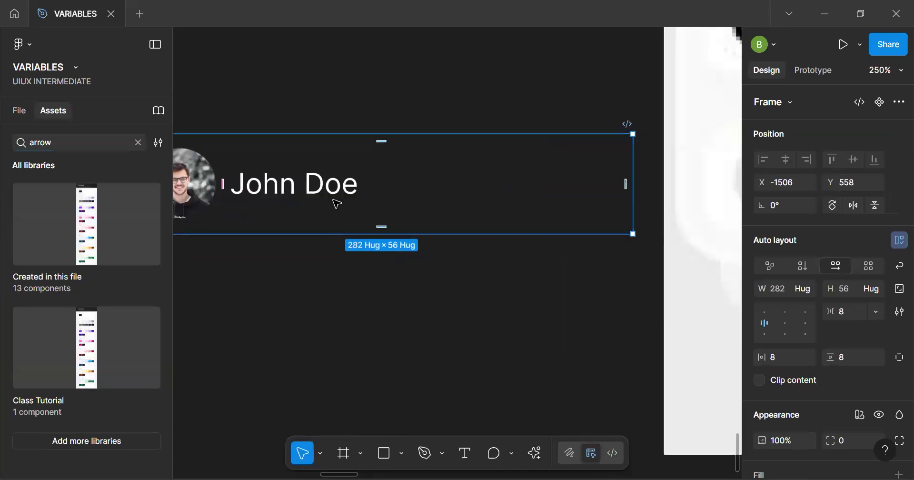
left_click(334, 201)
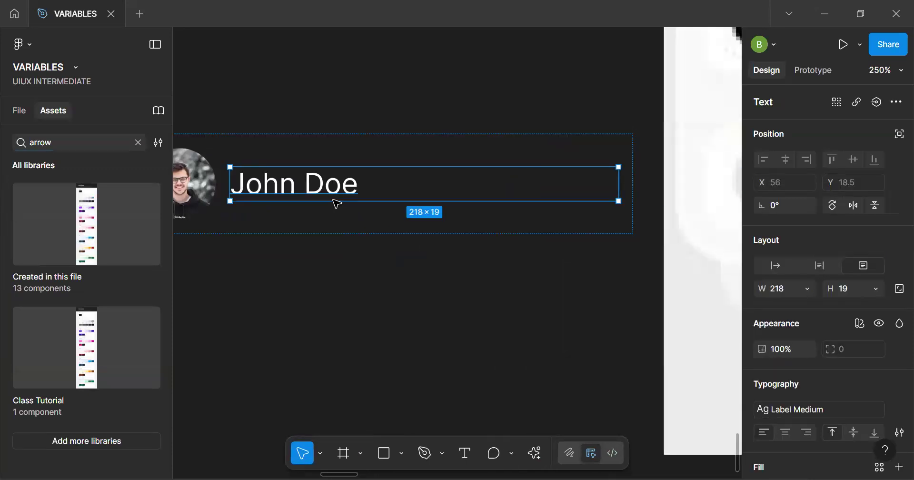
key("ctrl+d")
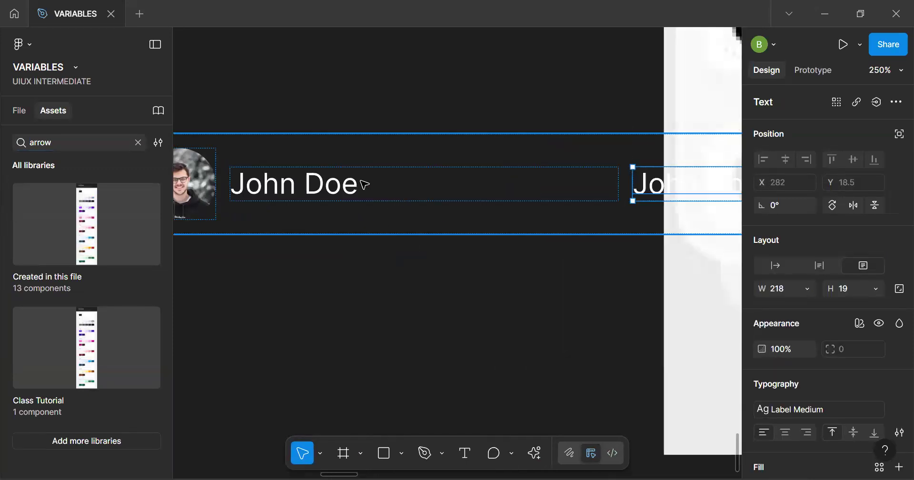
key("Escape")
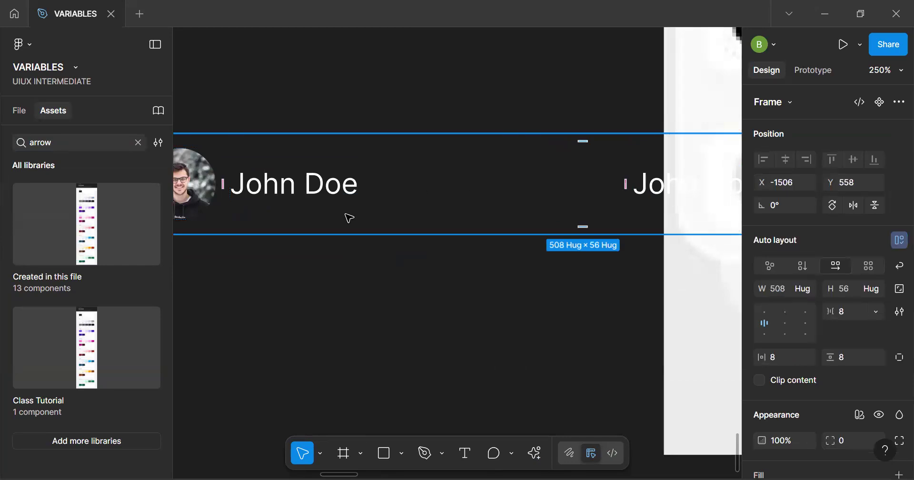
Wrap the two name texts in a nested vertical auto layout frame with a gap of 0
double_click(324, 185)
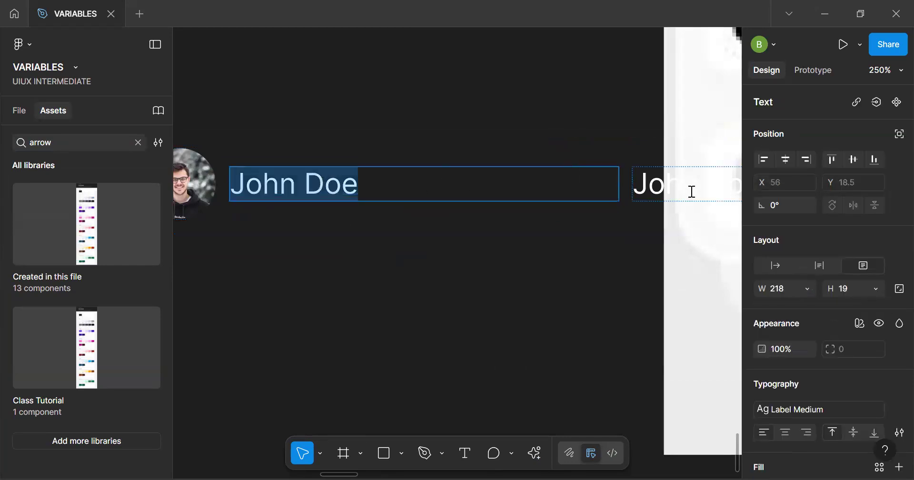
key("Escape")
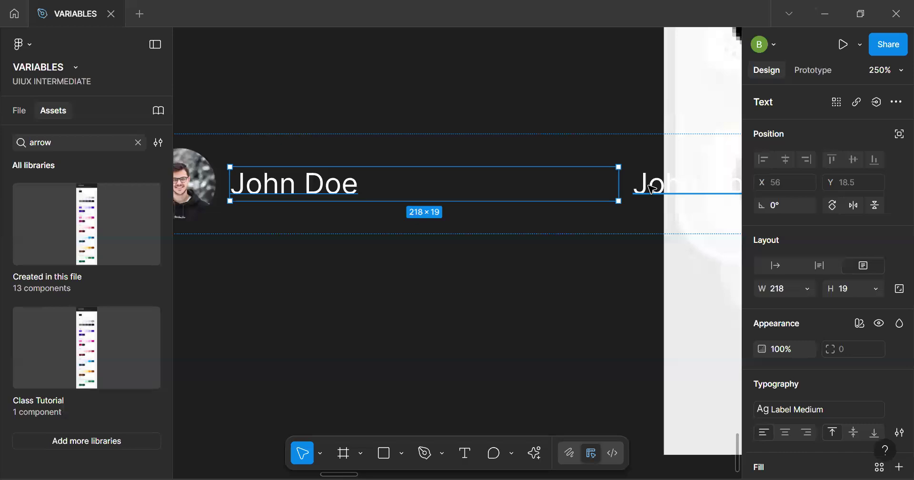
left_click(652, 189, "shift")
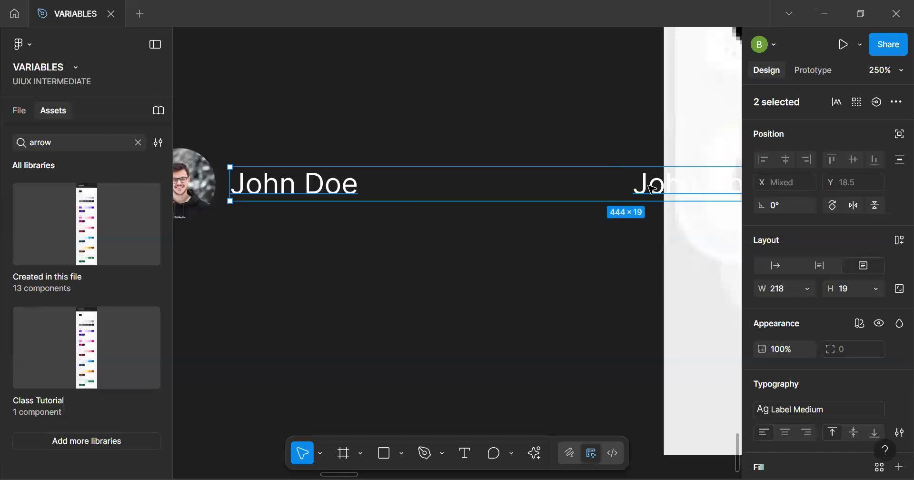
key("shift+a")
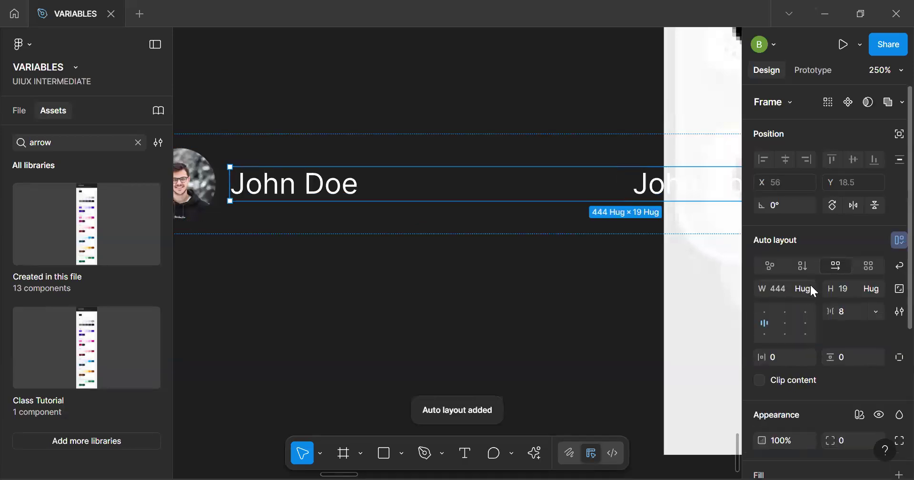
left_click(803, 265)
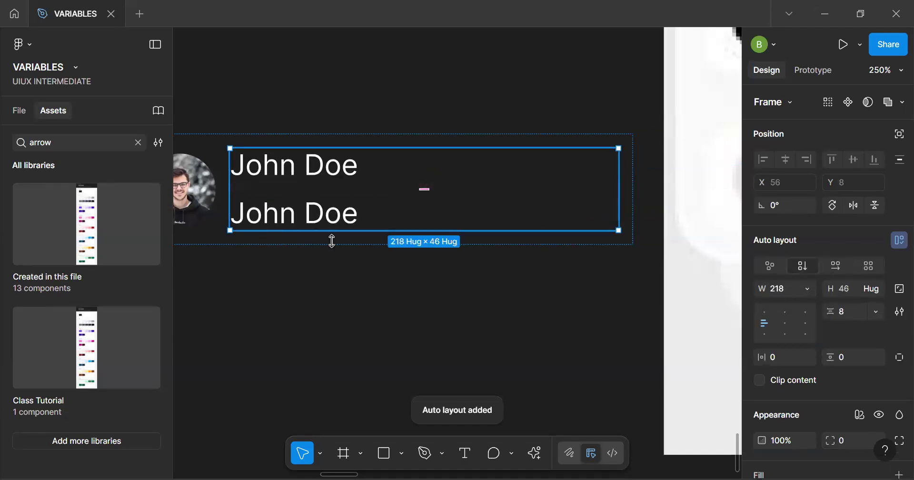
left_click(423, 192)
type("0")
key("Return")
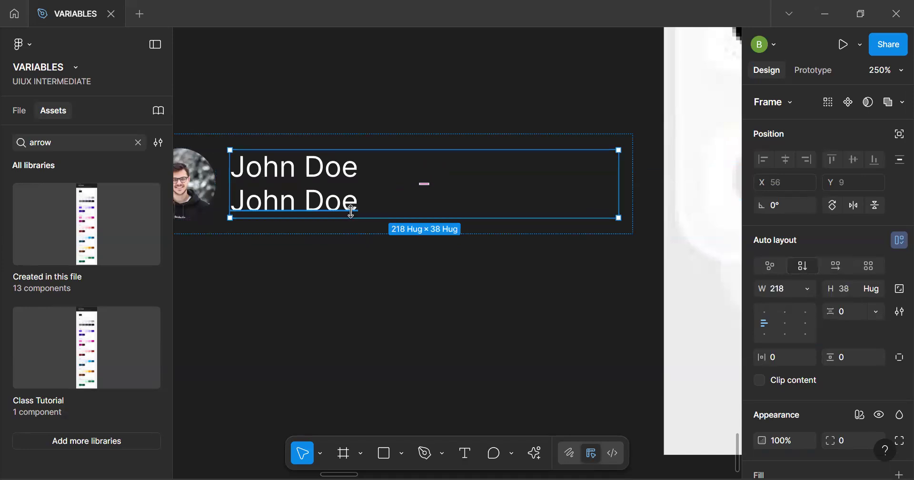
Change the lower name text into a lowercase placeholder e-mail address for the profile
scroll(353, 214, "down", 5)
double_click(341, 204)
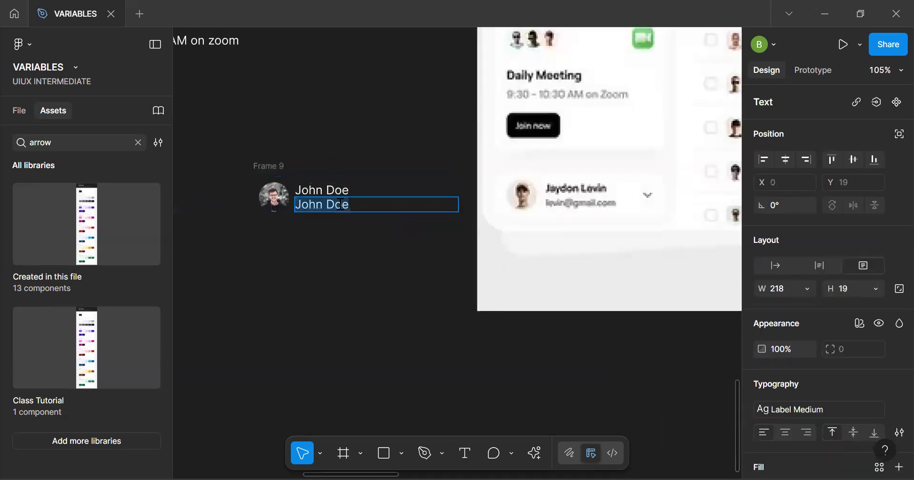
scroll(341, 205, "up", 3)
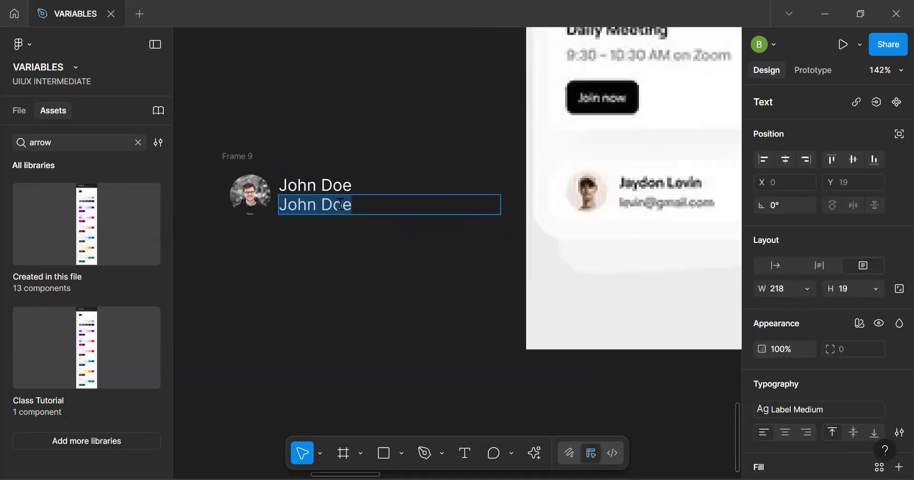
left_click(336, 206)
key("BackSpace")
key("BackSpace")
type("d")
key("Delete")
type("j")
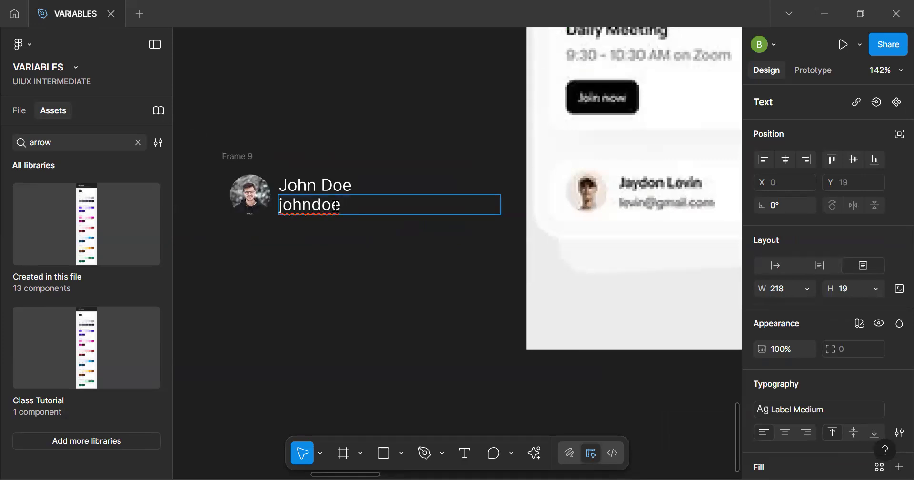
key("End")
type("@company.com")
key("Escape")
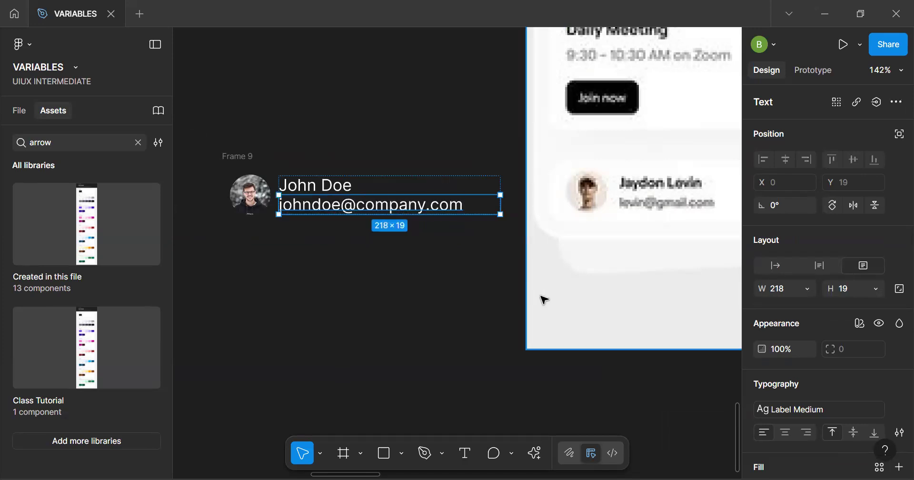
Apply the Link Small font size variable (12) to the e-mail text
left_click(831, 410)
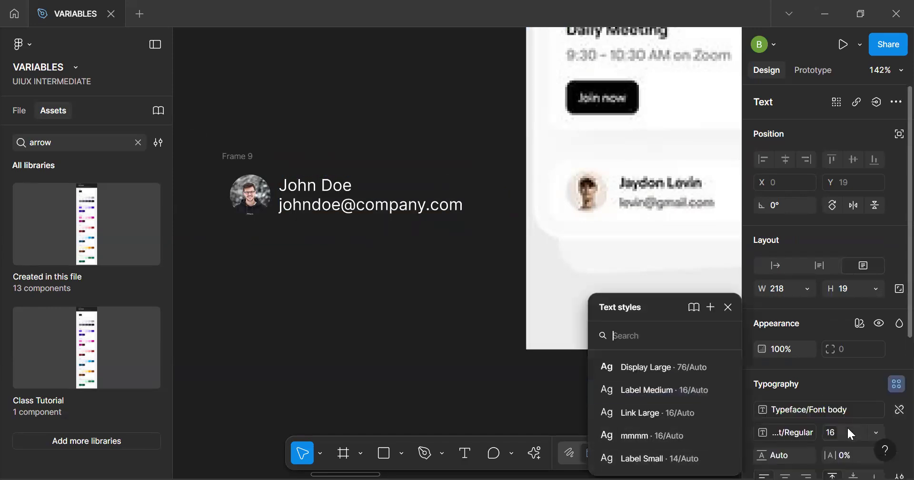
left_click(843, 429)
left_click(875, 432)
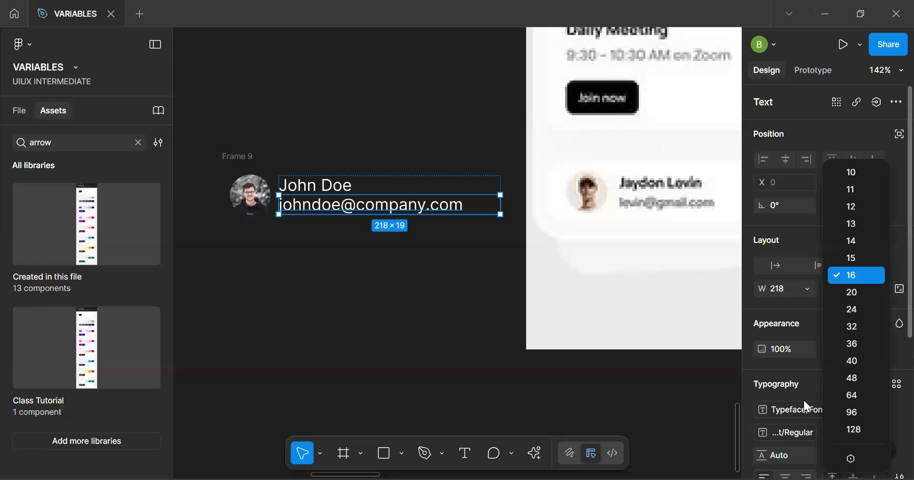
left_click(841, 459)
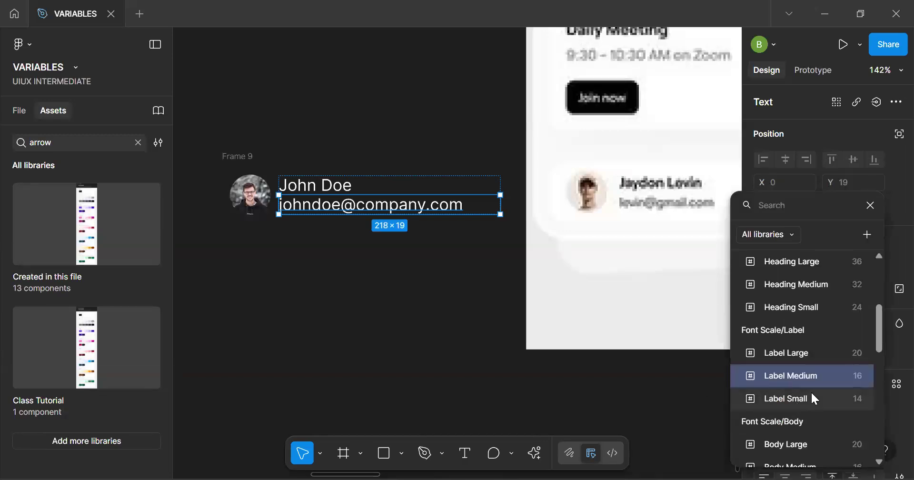
scroll(811, 391, "down", 5)
scroll(811, 391, "up", 1)
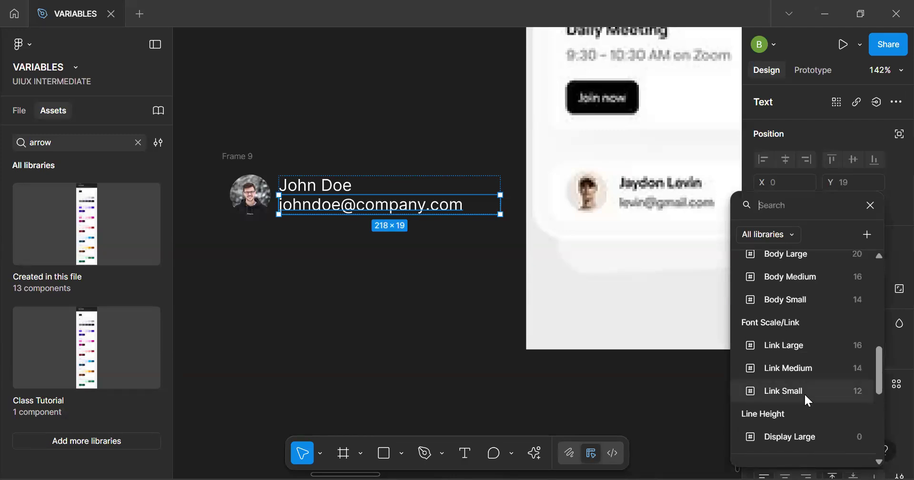
left_click(808, 396)
left_click(359, 239)
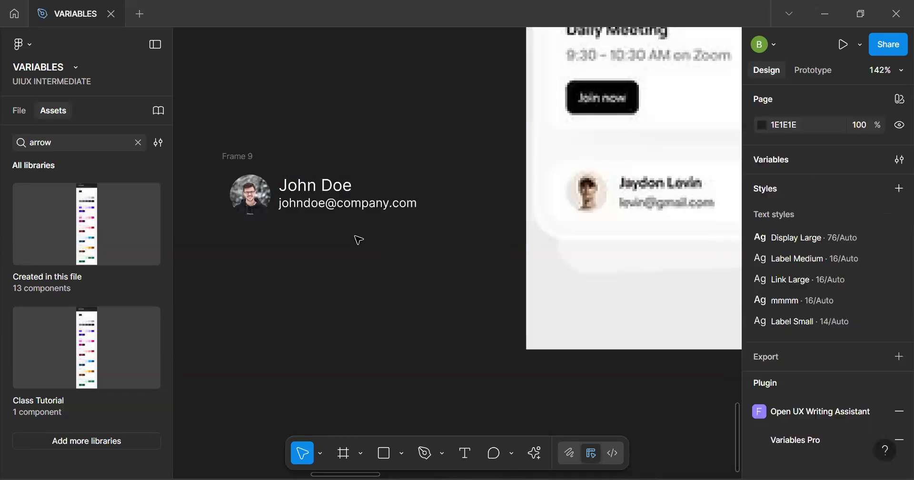
Set the gap between the avatar and the name and e-mail stack to 16
scroll(359, 239, "up", 2)
left_click(218, 152)
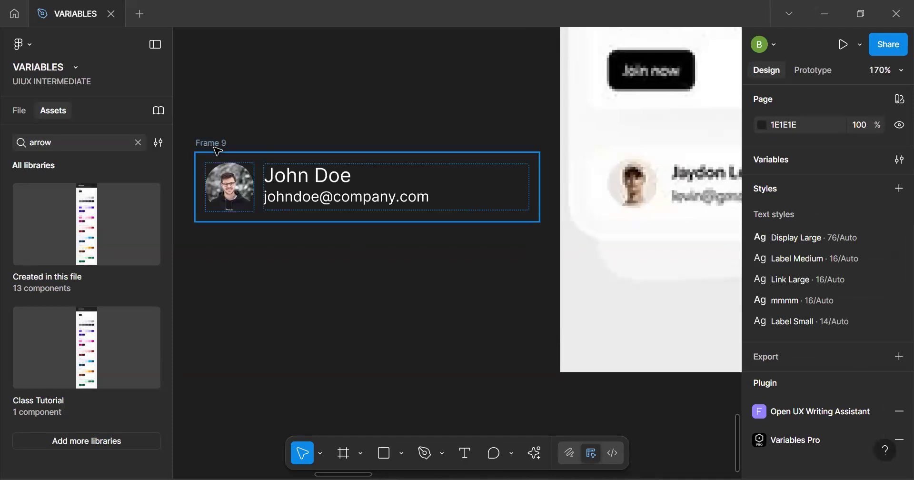
left_click(268, 210)
left_click(257, 188)
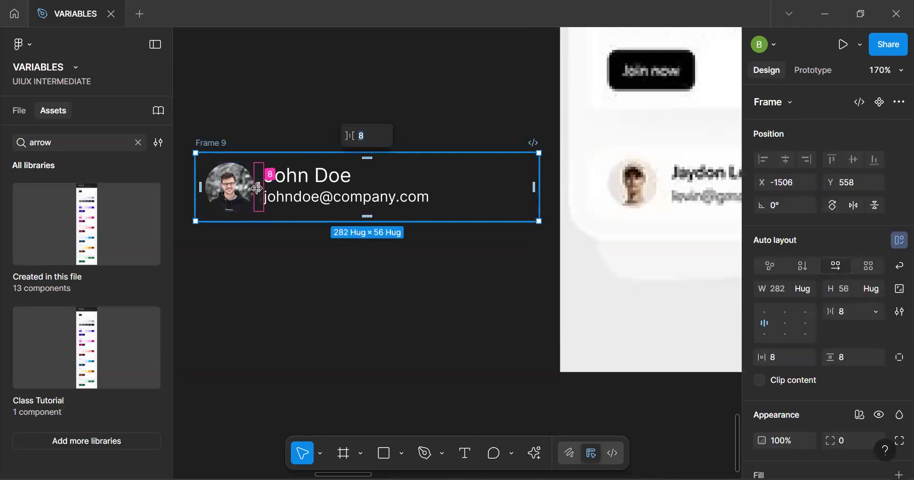
type("16")
key("Return")
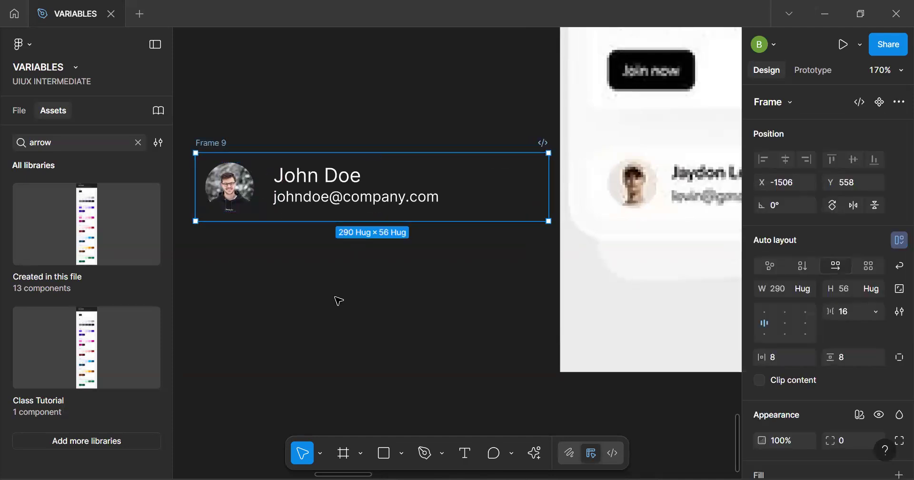
Check the recommended libraries in the library manager and close it
scroll(337, 300, "down", 5)
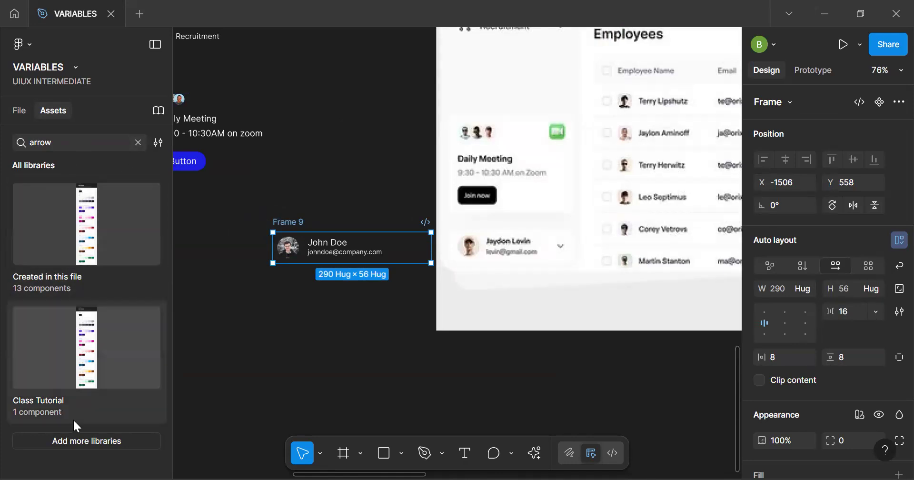
left_click(81, 443)
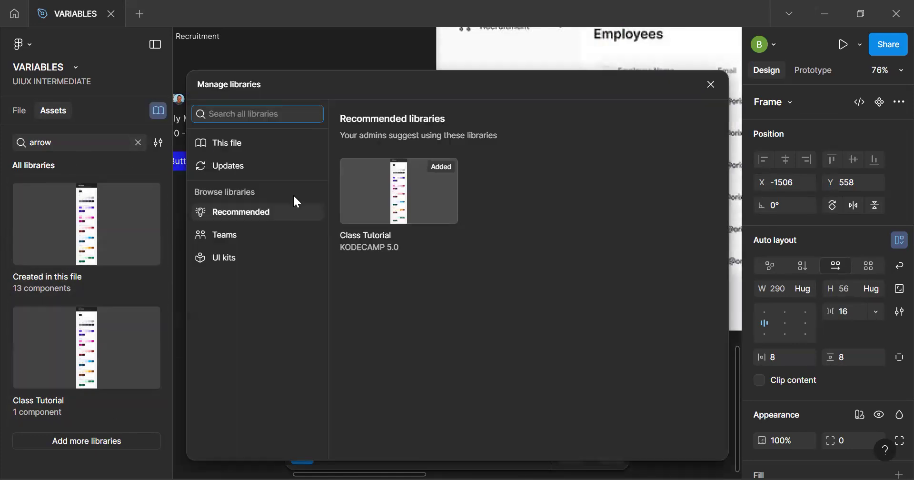
left_click(711, 85)
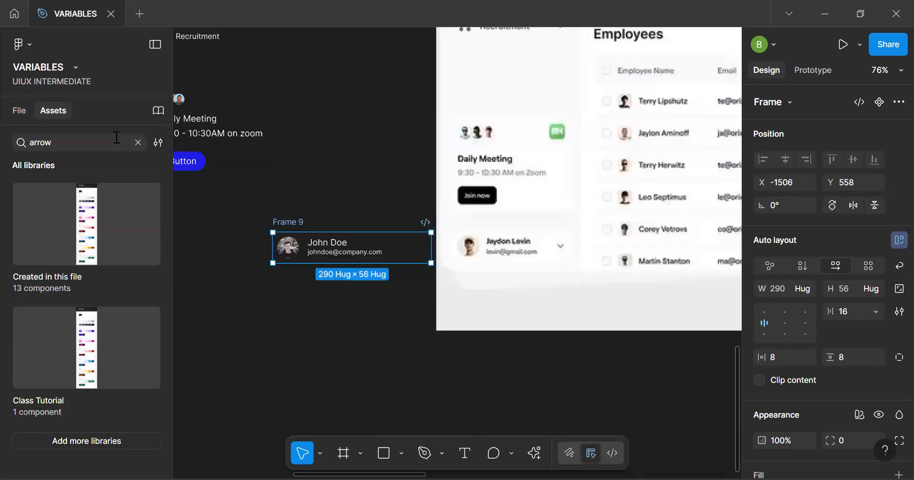
Search the assets for "arrow" and add Material 3's keyboard_arrow_down icon at the end of the profile row, after the text stack
left_click(124, 144)
key("BackSpace")
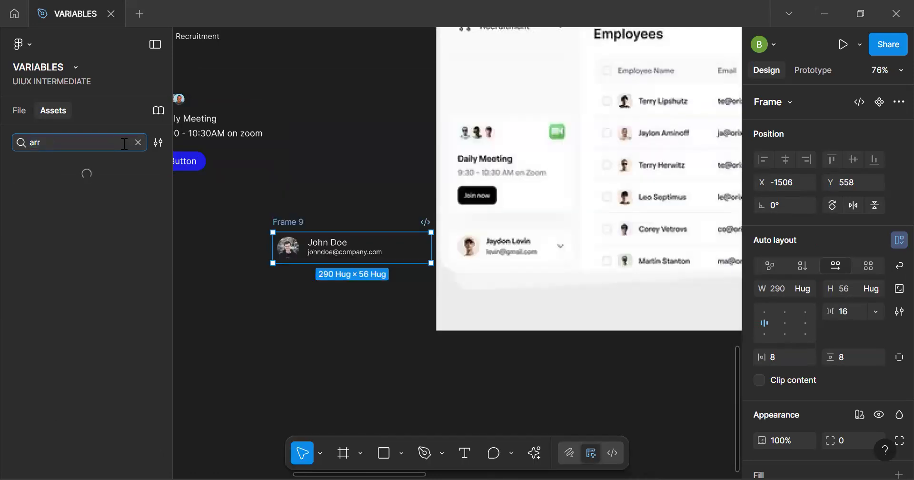
type("ow")
left_click(85, 383)
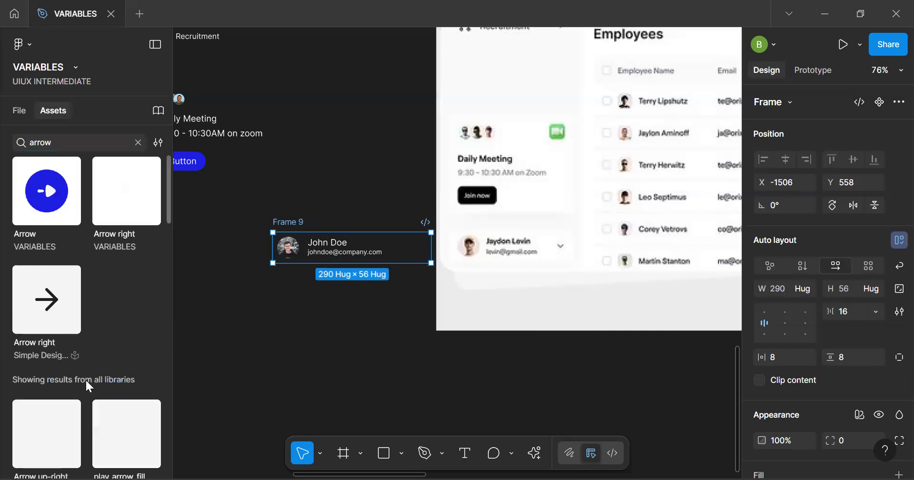
scroll(77, 438, "down", 10)
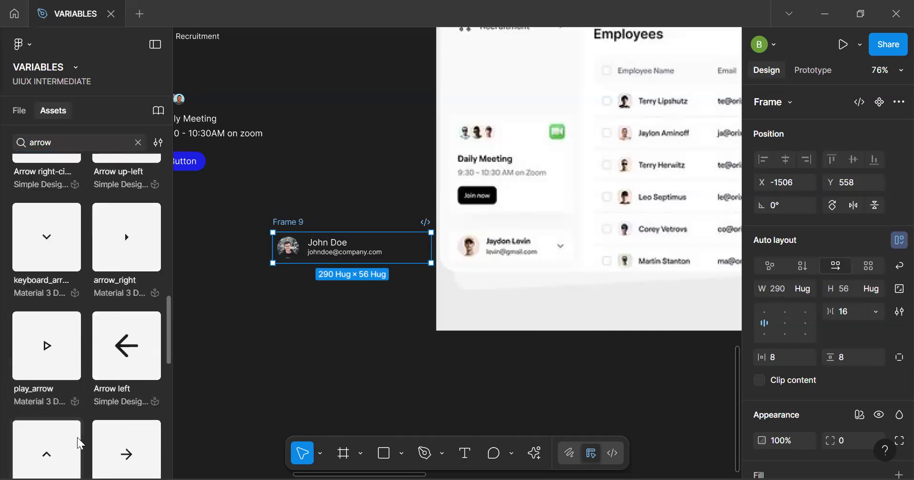
left_click_drag(50, 243, 308, 250)
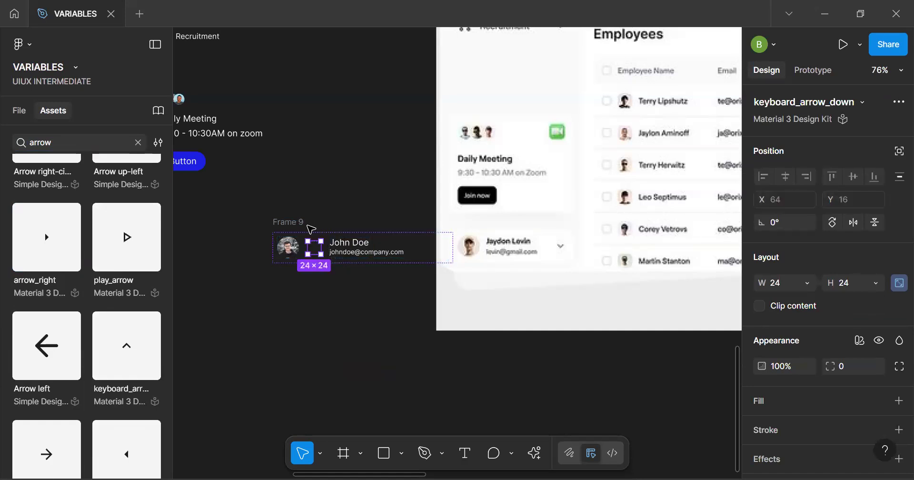
key("Right")
key("Escape")
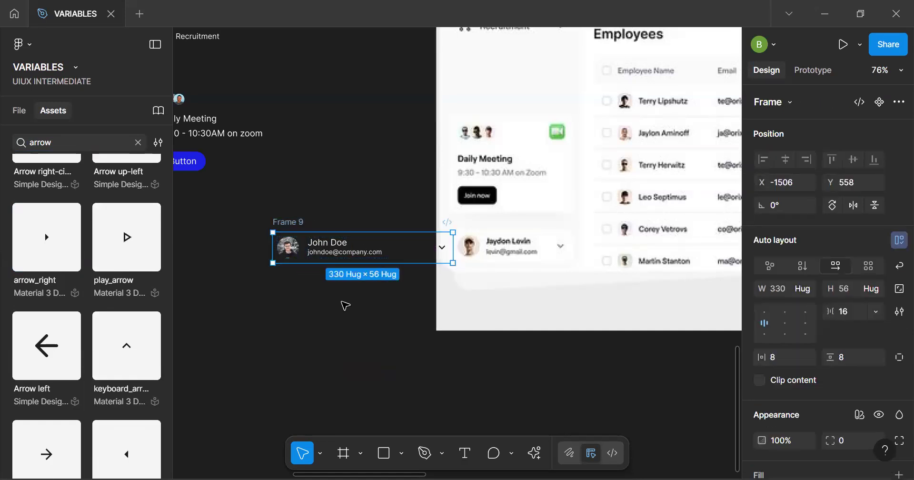
Turn the profile row into a component and rename it "Card"
key("ctrl+alt+k")
key("alt+1")
key("ctrl+r")
type("Card")
key("Return")
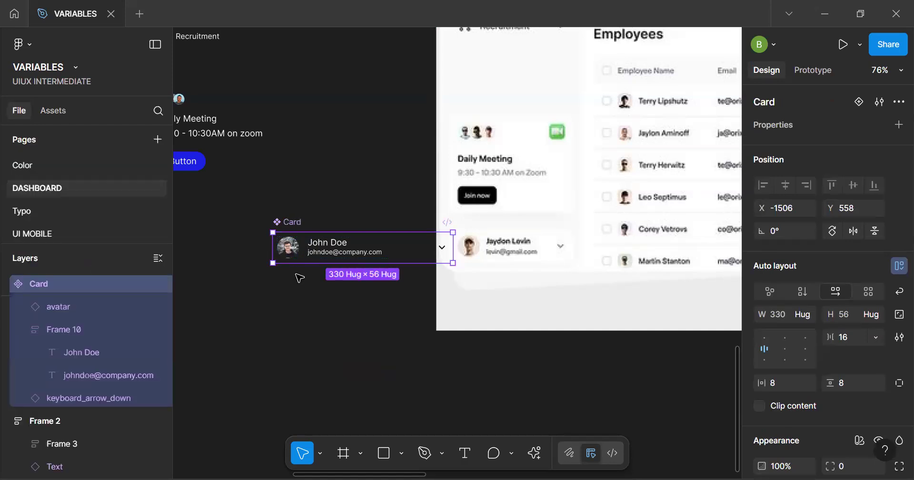
Paste an instance of the Card component into the sidebar frame, below the Daily Meeting block
left_click(235, 171)
left_click(289, 222)
left_click(246, 158)
key("ctrl+v")
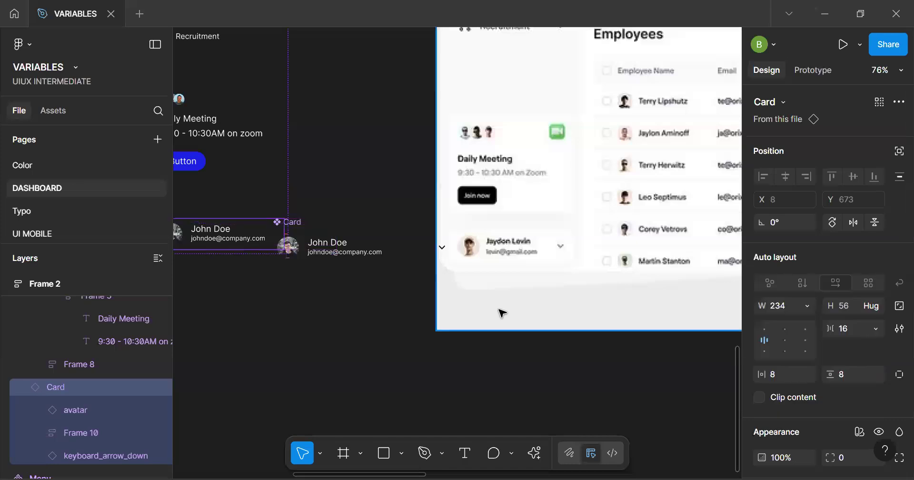
Move the main Card component away from the sidebar to the empty canvas below the reference image
left_click(305, 227)
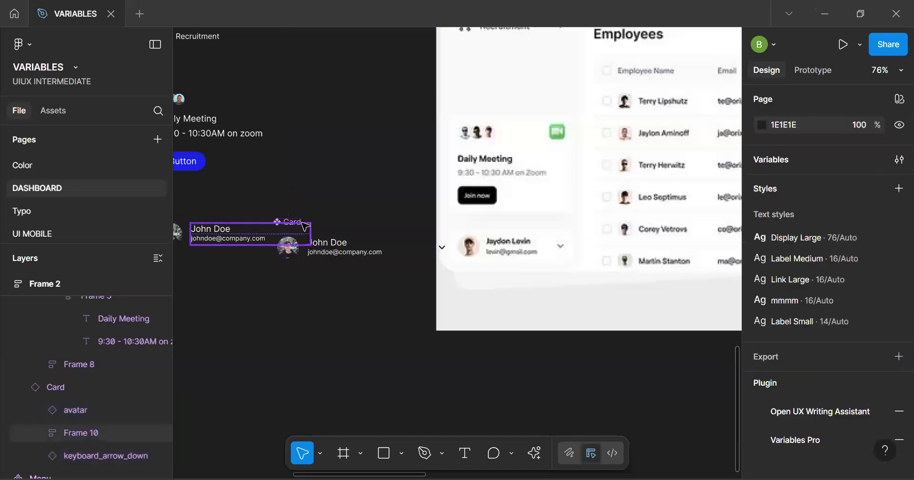
left_click(332, 236)
left_click_drag(332, 236, 648, 443)
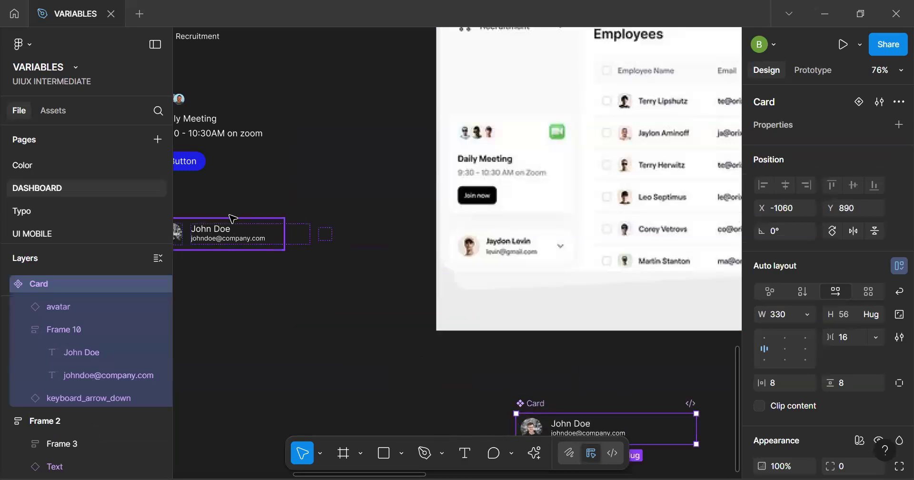
Set the width of the name and e-mail stack in the main Card component to Fill container
left_click(261, 193)
key("space")
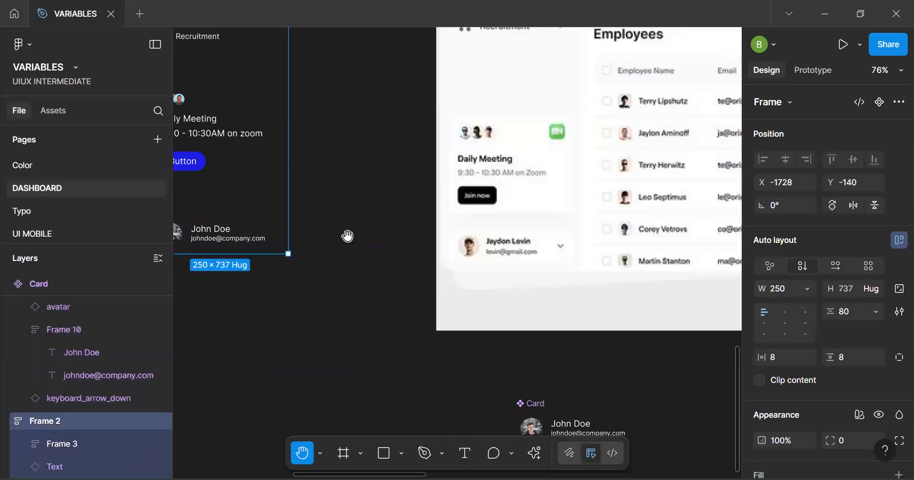
scroll(347, 237, "down", 5)
scroll(347, 237, "right", 5)
scroll(471, 322, "up", 5)
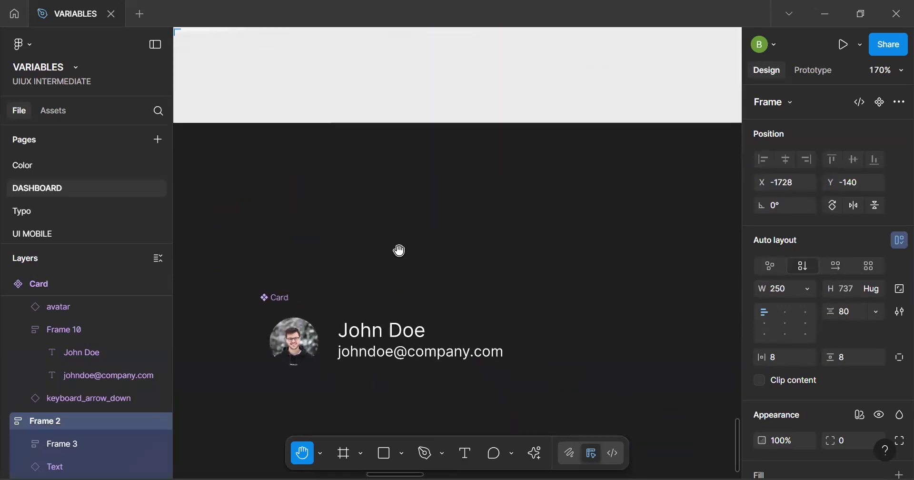
left_click(439, 364)
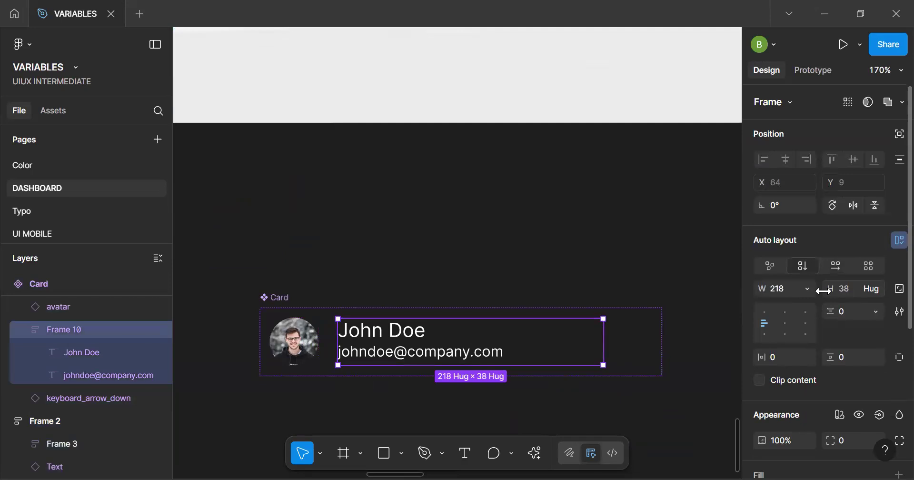
left_click(809, 289)
left_click(804, 305)
left_click(806, 290)
left_click(600, 326)
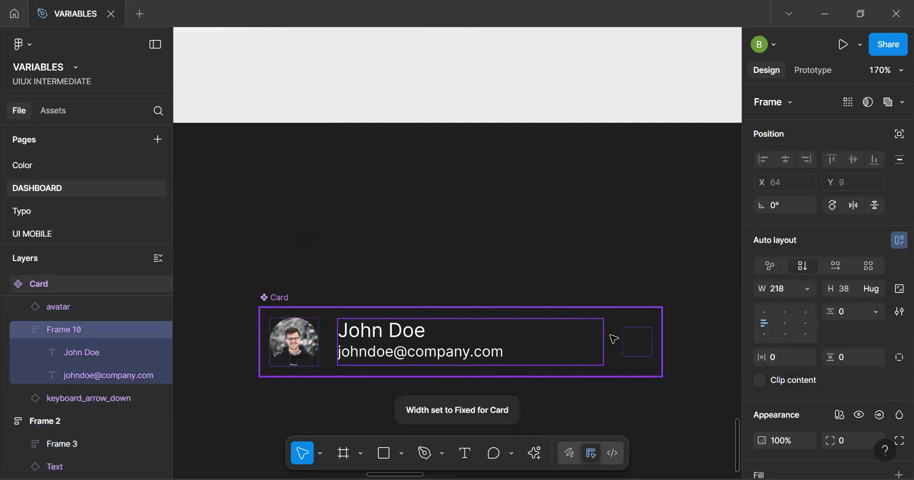
Set the widths of the e-mail and name texts in the main Card component to Fill container
left_click(548, 354)
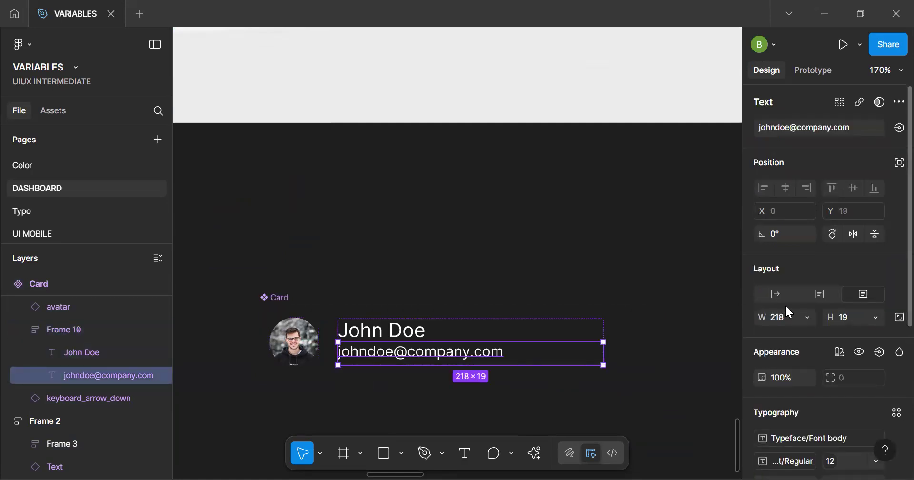
left_click(807, 318)
left_click(802, 352)
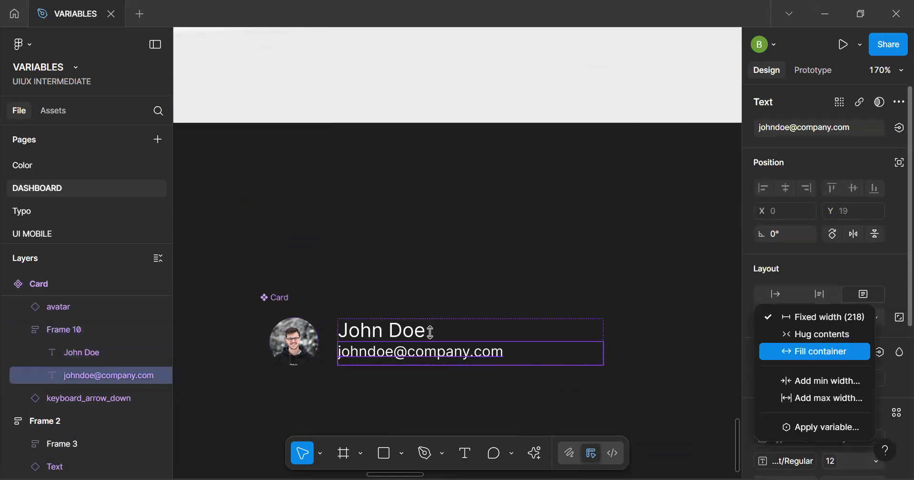
left_click(431, 332)
left_click(807, 319)
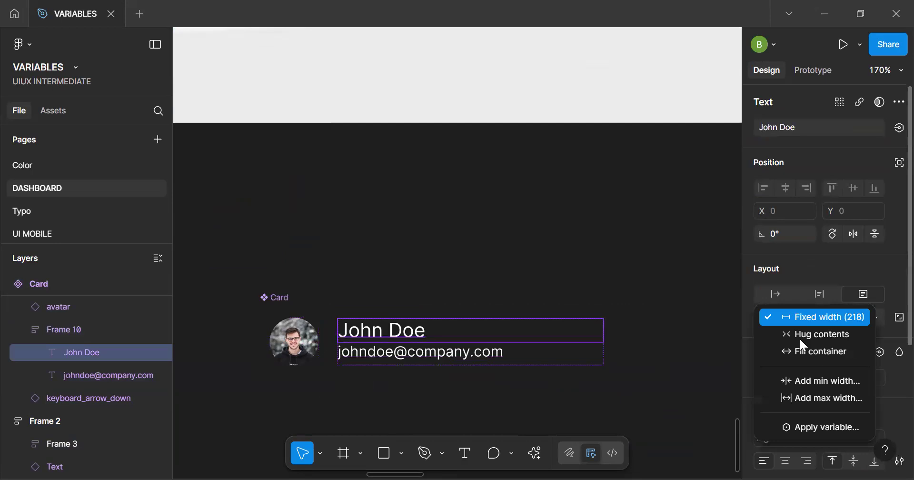
left_click(803, 350)
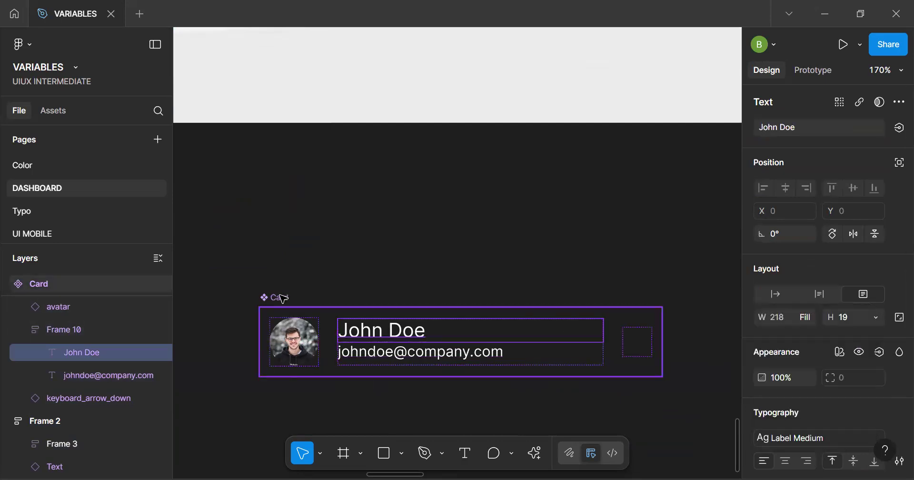
Move the main Card component directly beneath the sidebar's profile row
left_click(262, 266)
key("h")
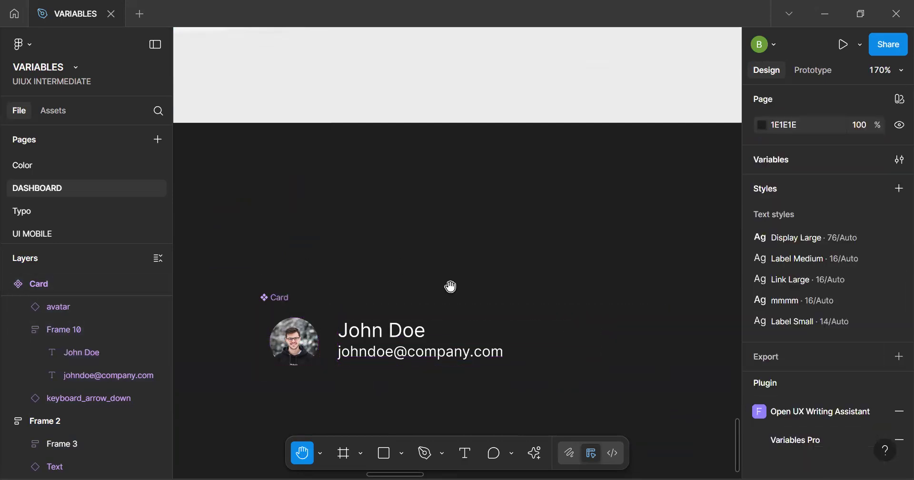
scroll(451, 286, "down", 3)
left_click_drag(274, 200, 515, 335)
key("v")
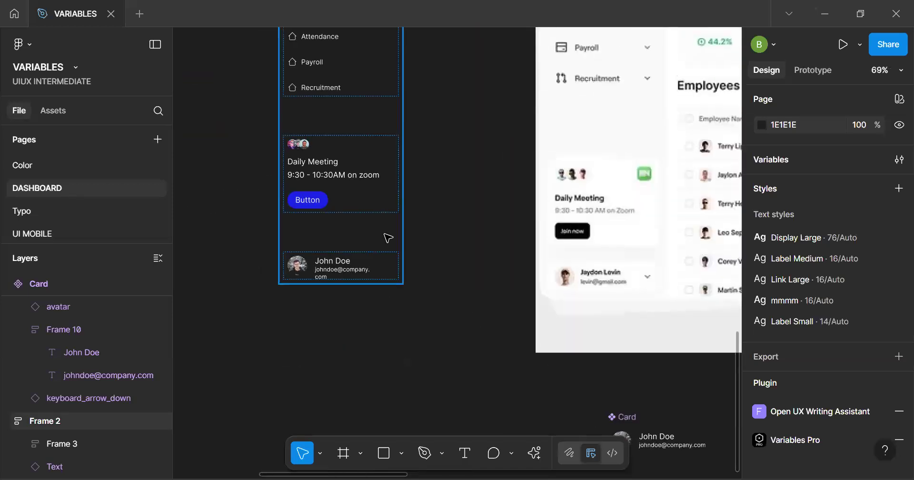
left_click(386, 266)
scroll(386, 265, "up", 2)
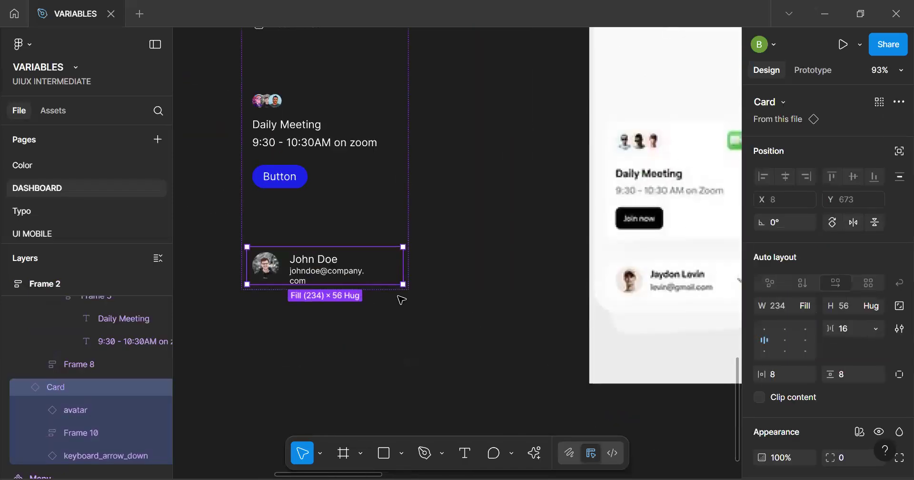
scroll(400, 294, "down", 3)
key("h")
key("v")
left_click_drag(573, 384, 332, 322)
scroll(371, 337, "up", 2)
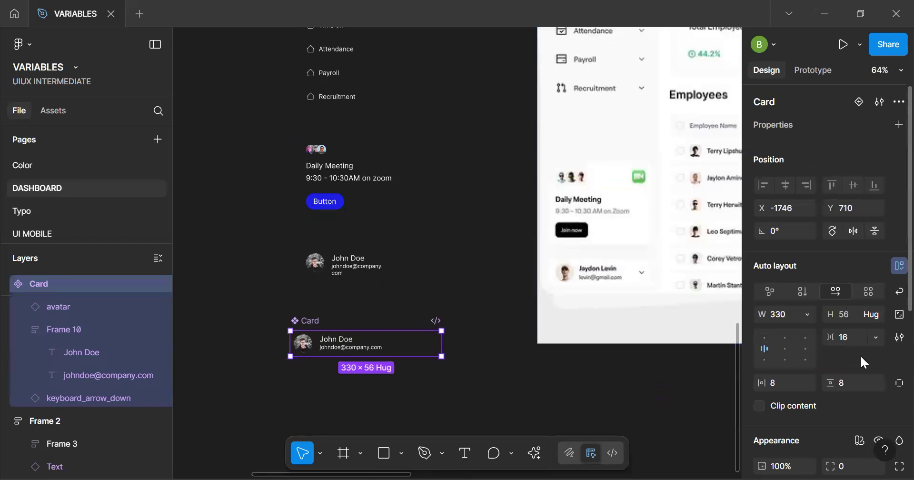
Replace the Card's on-surface arrow color with this file's Icon/On - Action color variable
scroll(861, 355, "down", 5)
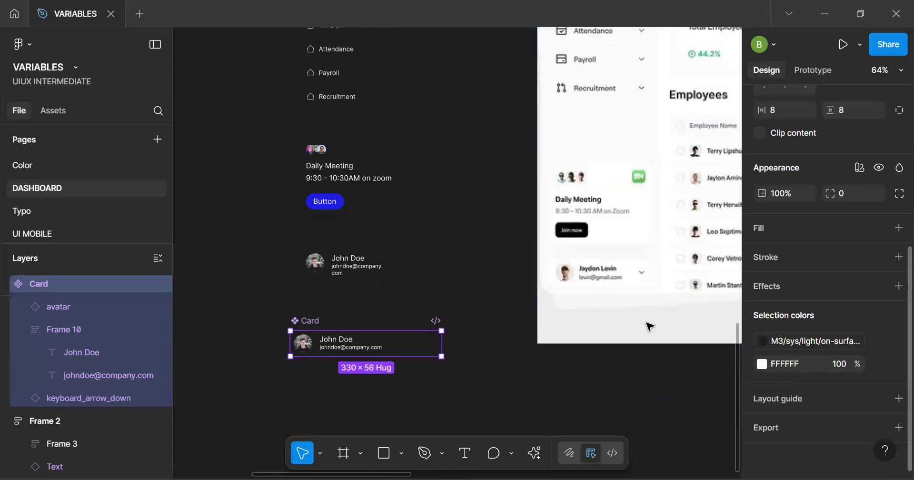
left_click(827, 344)
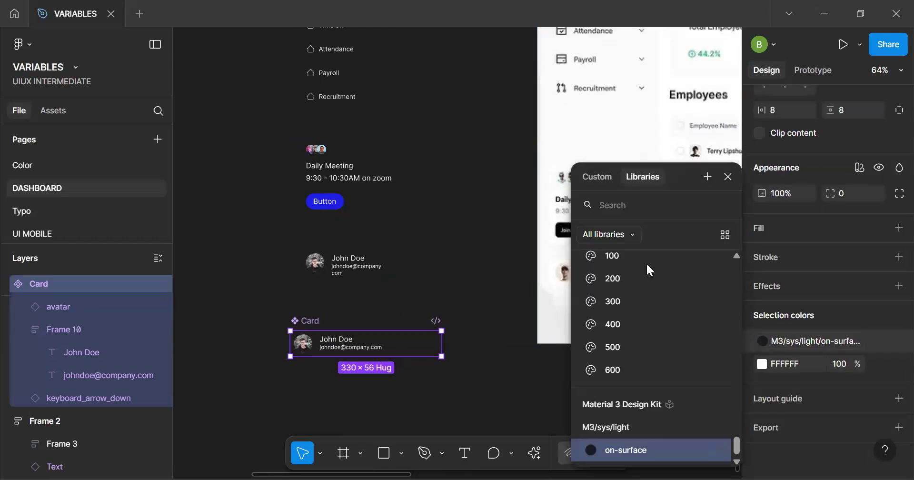
scroll(646, 262, "up", 10)
left_click(619, 236)
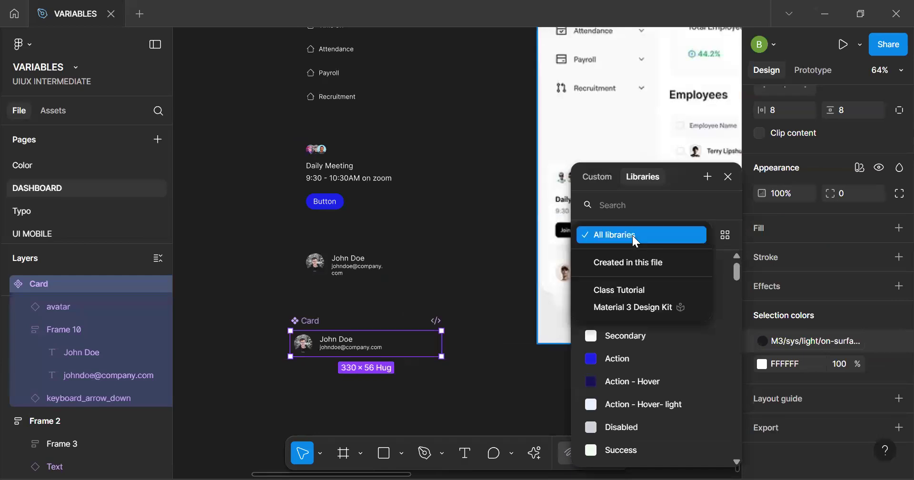
left_click(624, 268)
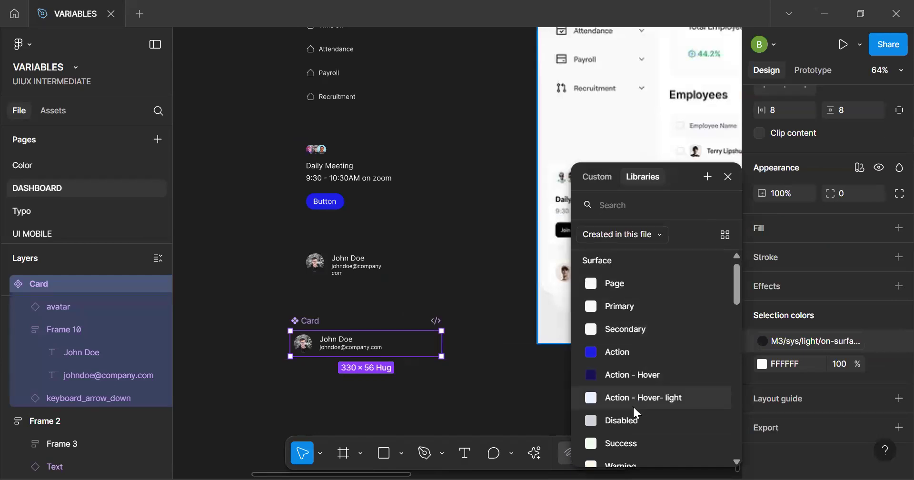
scroll(636, 413, "down", 4)
scroll(633, 405, "up", 3)
scroll(633, 405, "down", 5)
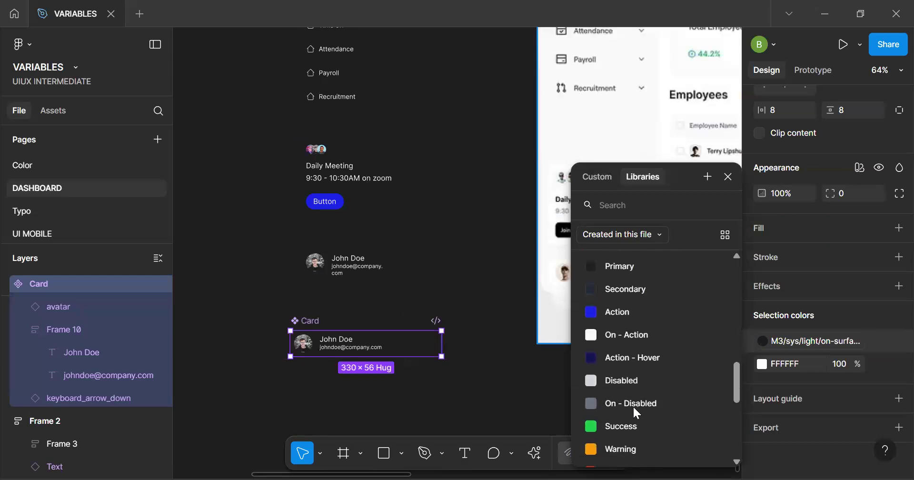
scroll(633, 404, "up", 1)
left_click(638, 347)
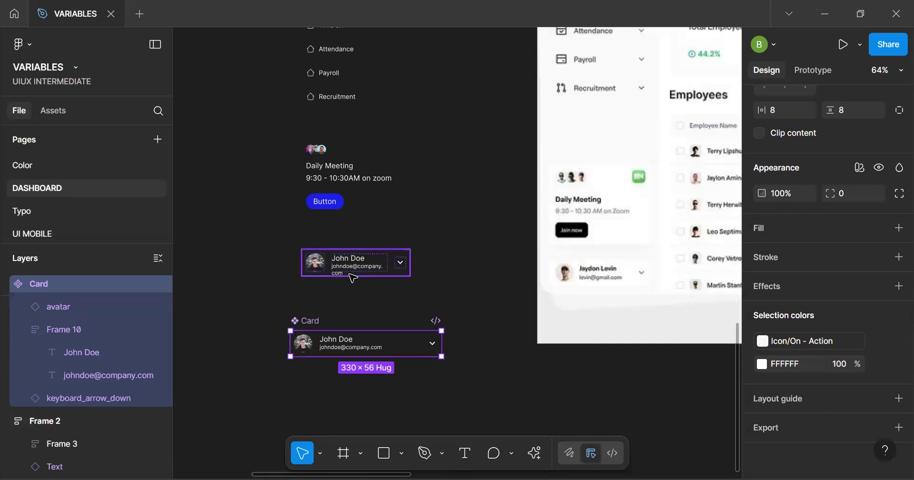
Shorten the e-mail text in the sidebar's Card instance to a single line, ending the cut-off domain with an ellipsis
scroll(353, 277, "up", 5)
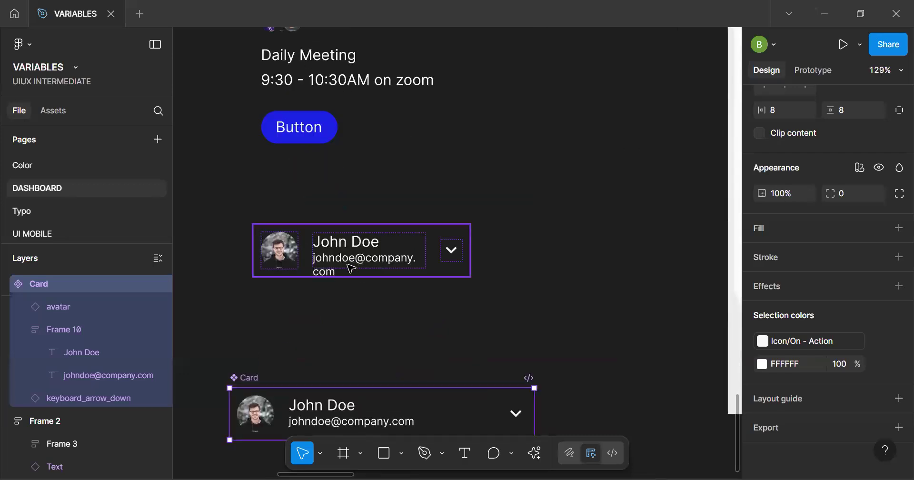
scroll(351, 269, "down", 2)
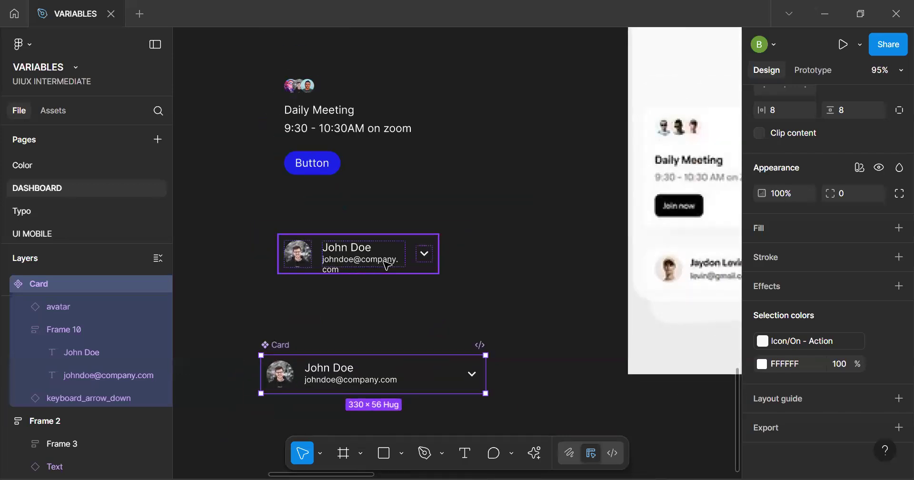
scroll(383, 265, "up", 3)
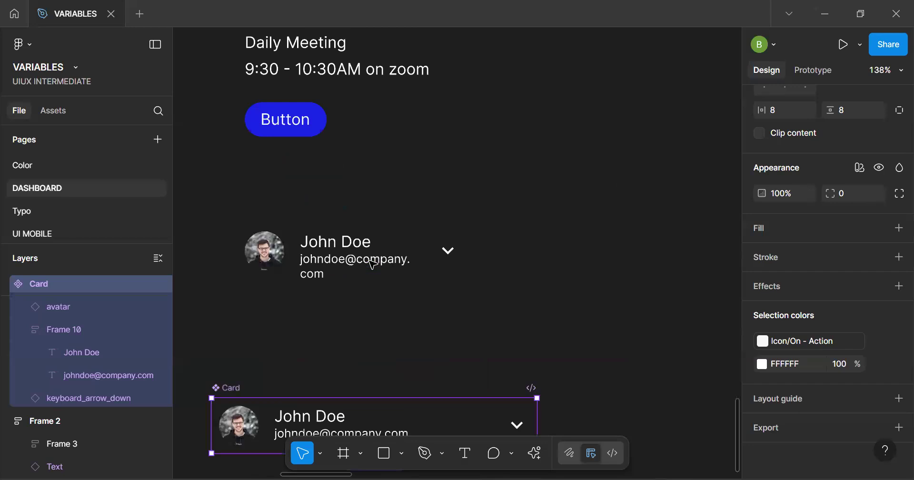
double_click(400, 264)
double_click(399, 262)
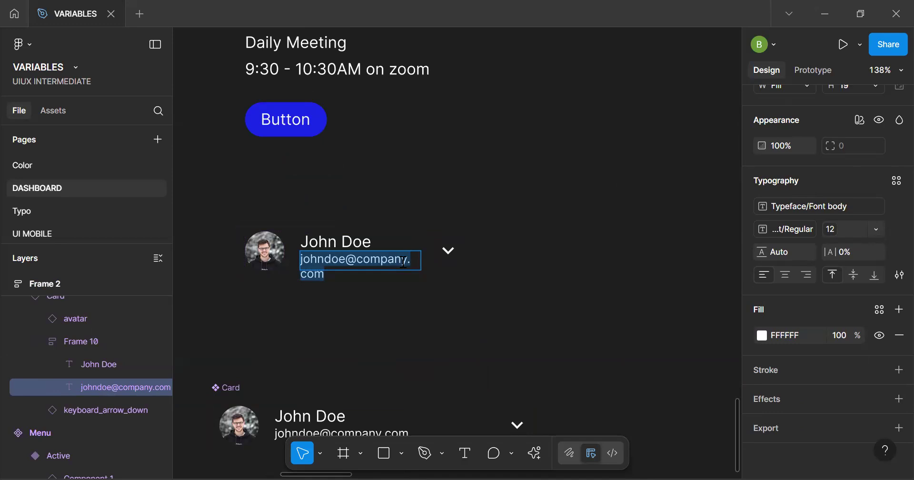
left_click(402, 261)
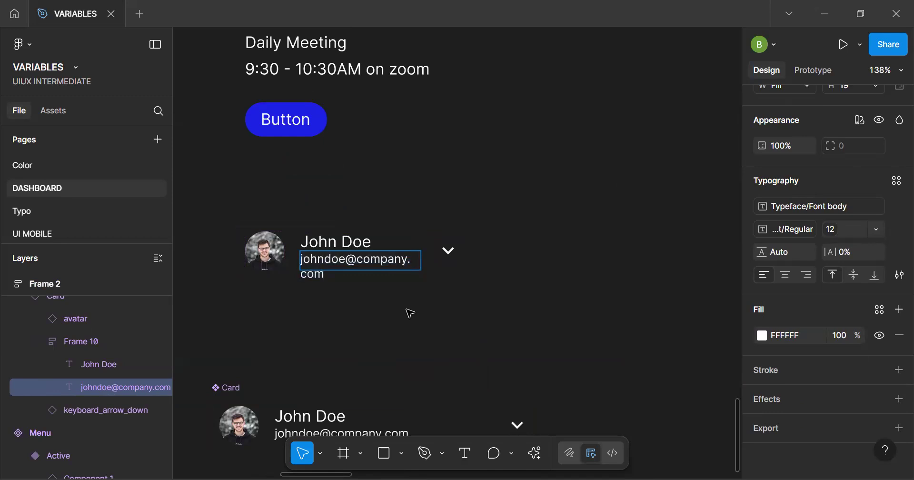
key("Delete")
key("Delete")
key("Delete")
key("BackSpace")
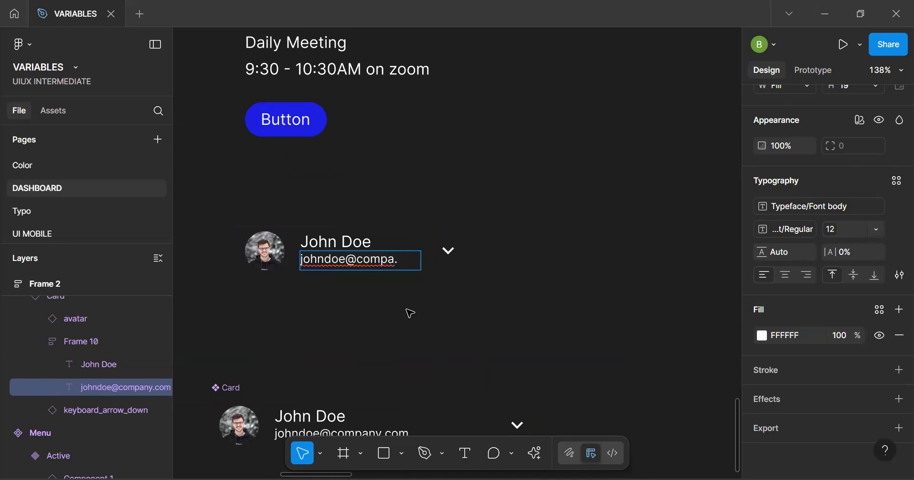
key("Escape")
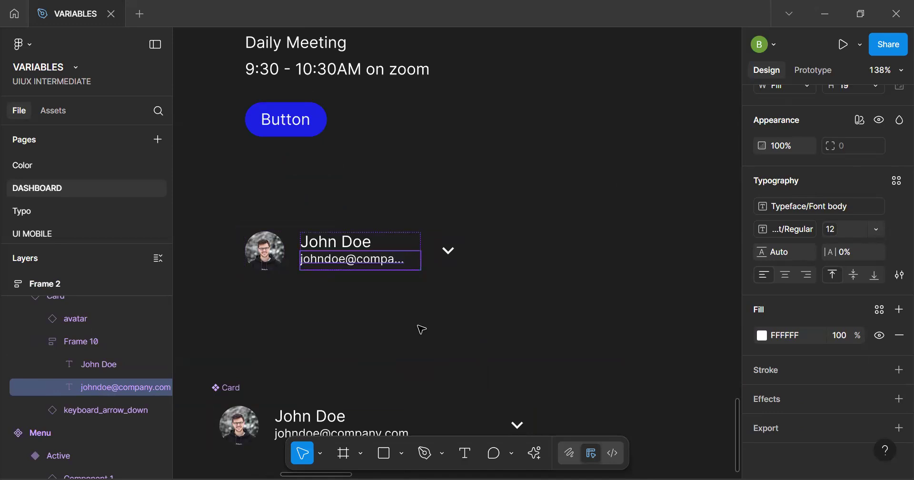
key("Escape")
scroll(422, 329, "down", 5)
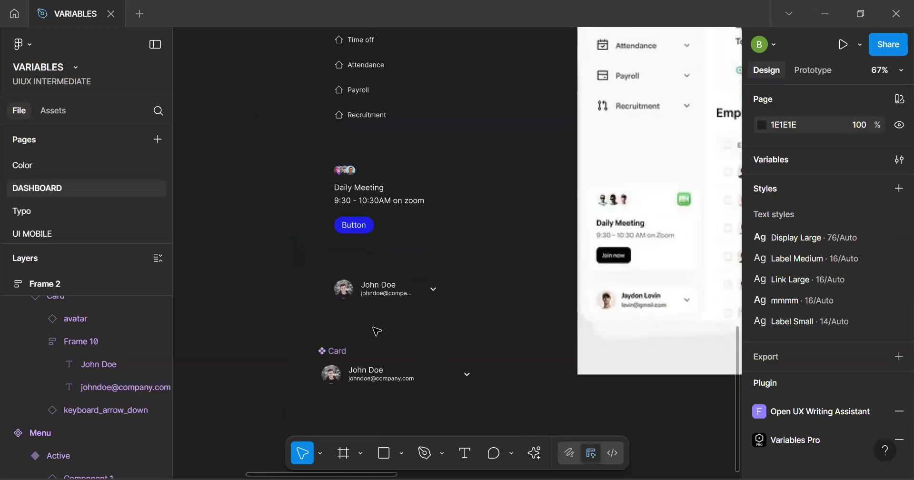
scroll(376, 331, "up", 5)
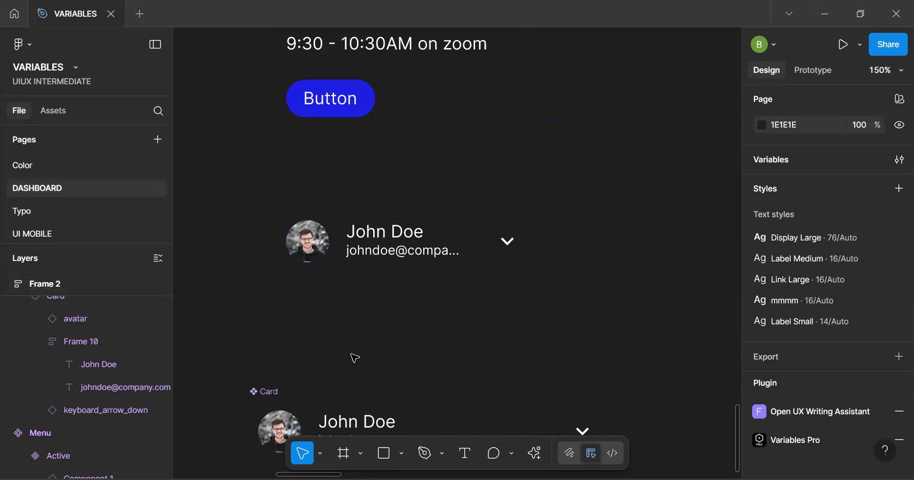
scroll(352, 355, "down", 5)
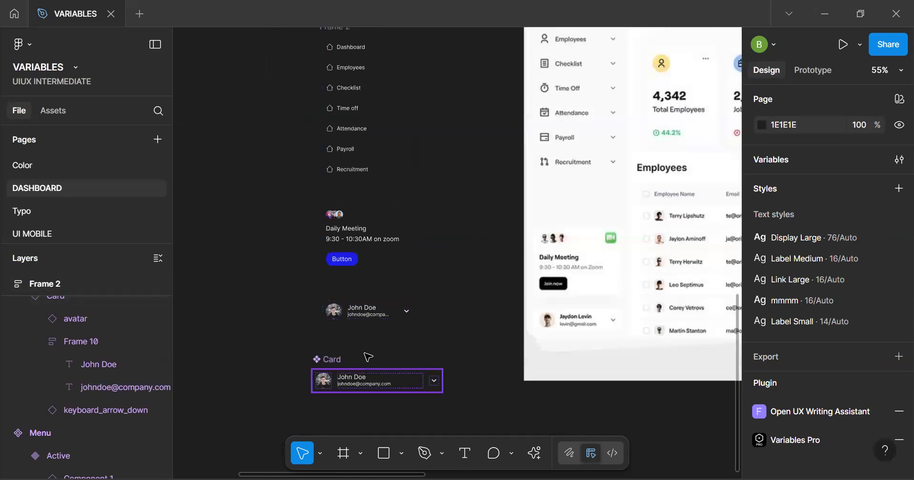
Switch the sidebar's Dashboard menu instance to the Active variant
left_click(329, 361)
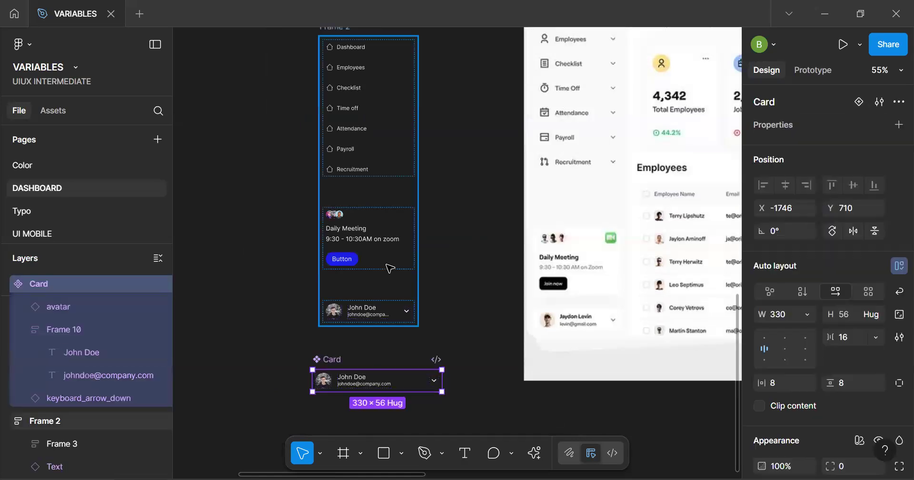
scroll(388, 265, "down", 2)
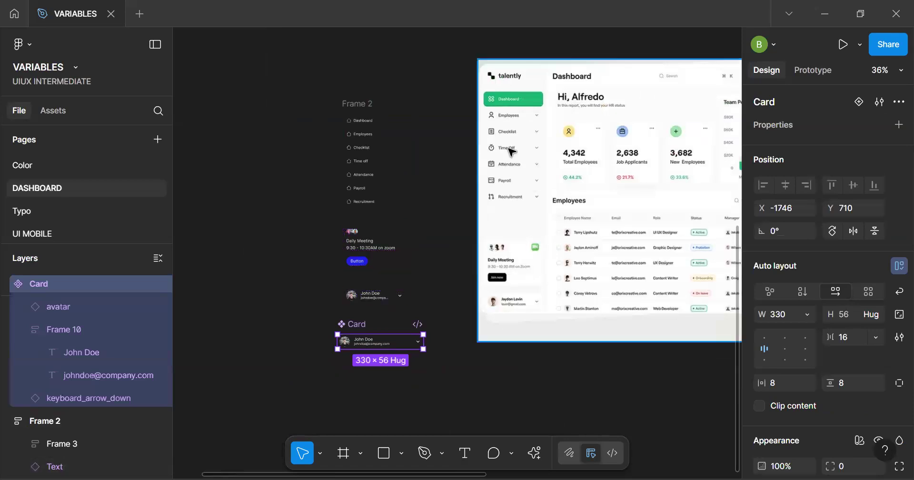
scroll(508, 152, "down", 3)
scroll(380, 71, "up", 10)
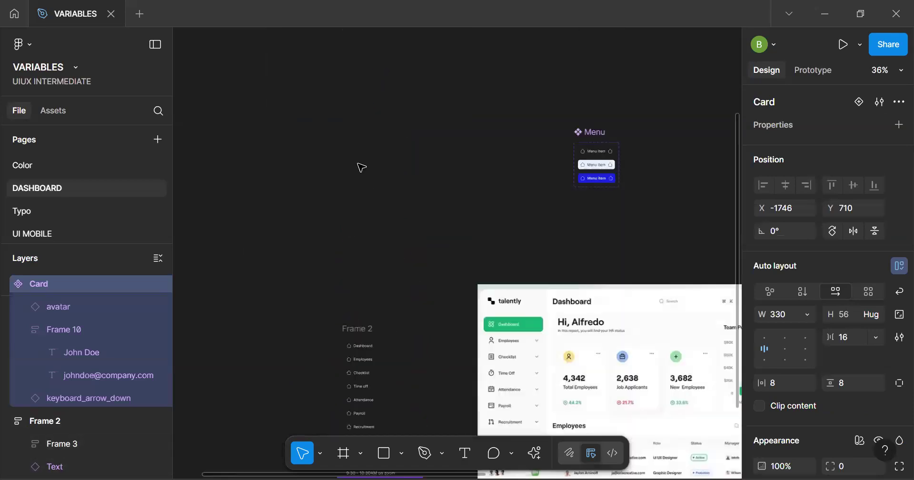
left_click(362, 349)
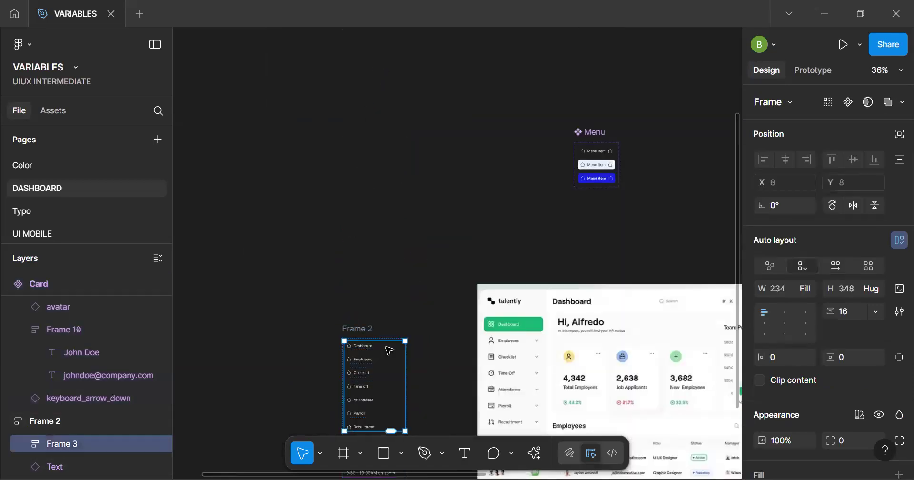
left_click(362, 347)
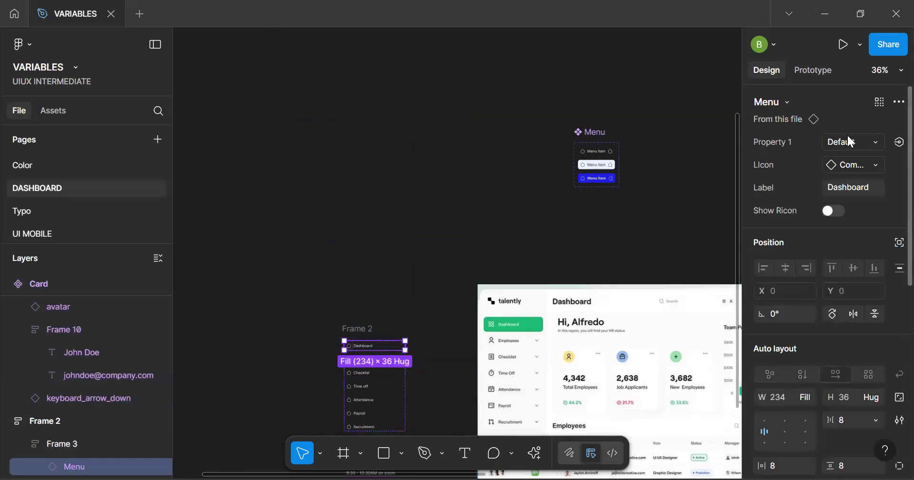
left_click(815, 142)
left_click(790, 178)
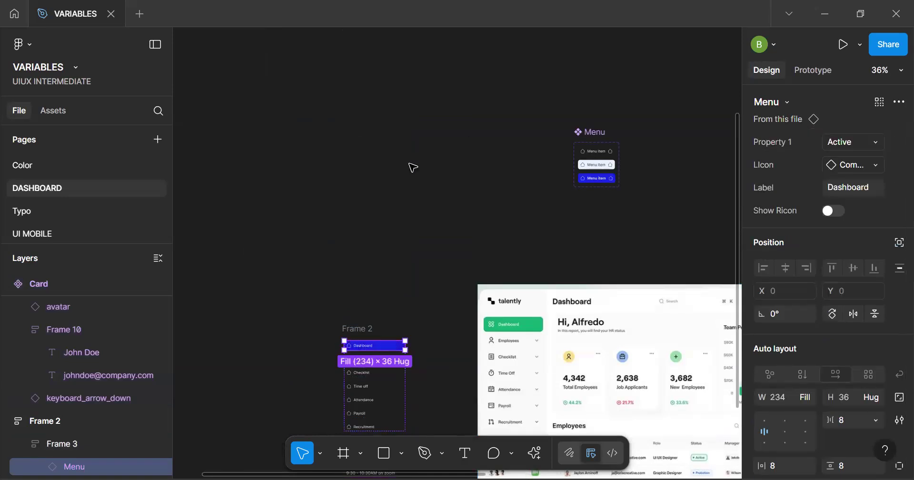
left_click(341, 342)
Set the vertical padding of the Menu component's Active variant to 16
scroll(341, 342, "up", 5)
left_click(404, 343)
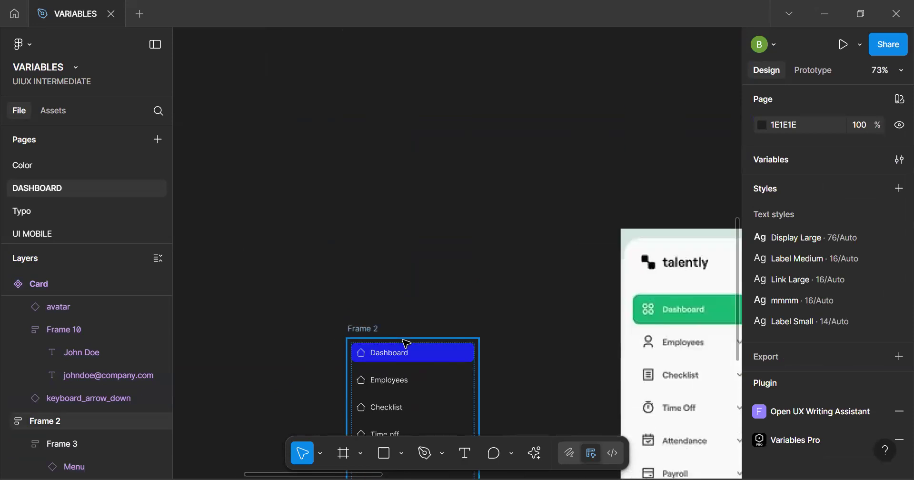
scroll(406, 343, "down", 3)
left_click(390, 331)
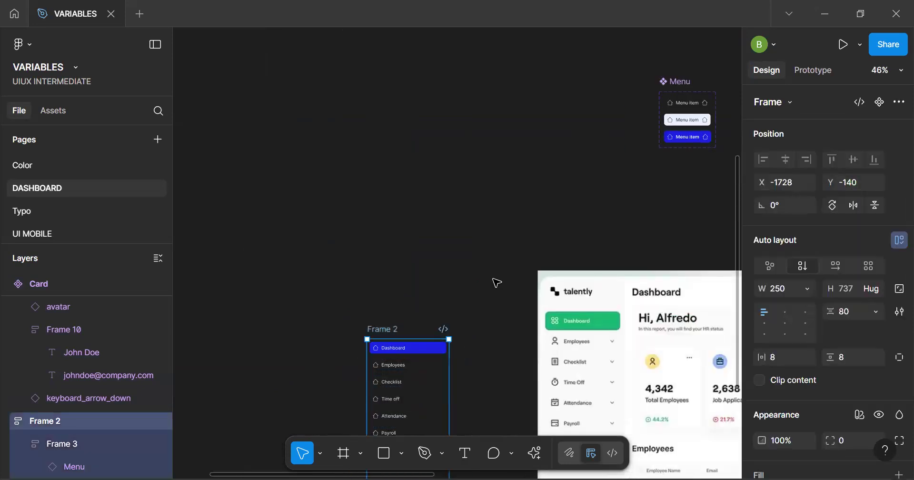
scroll(678, 145, "up", 4)
key("h")
left_click_drag(612, 151, 357, 222)
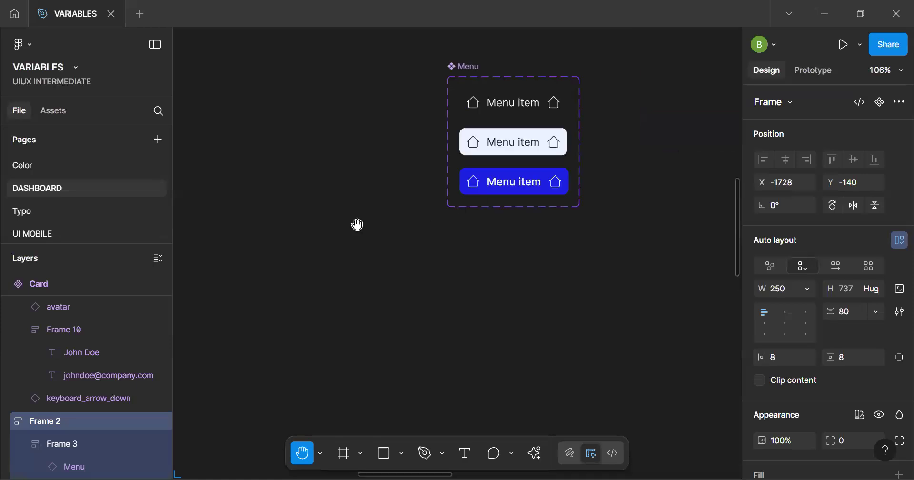
key("v")
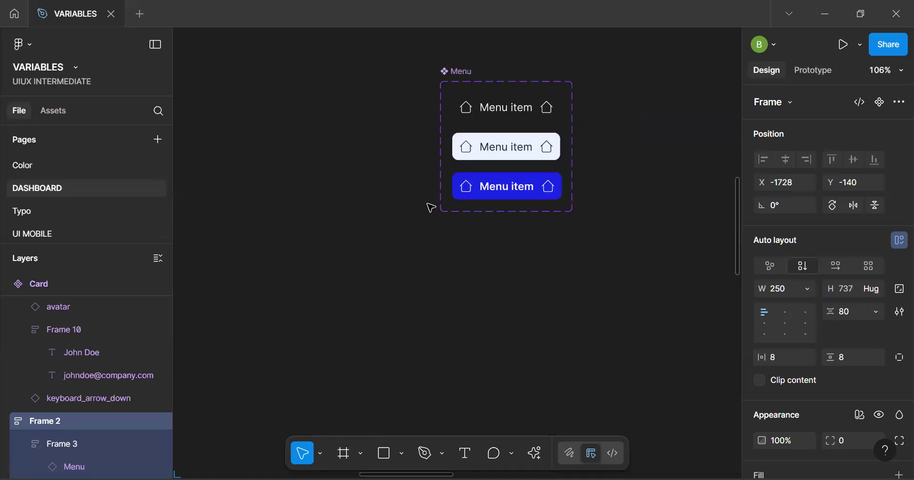
left_click(526, 186)
scroll(862, 378, "down", 1)
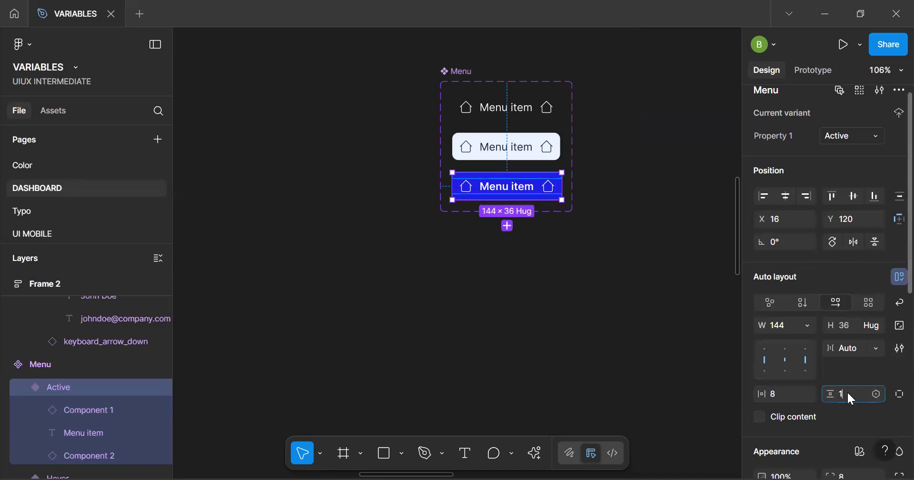
key("Return")
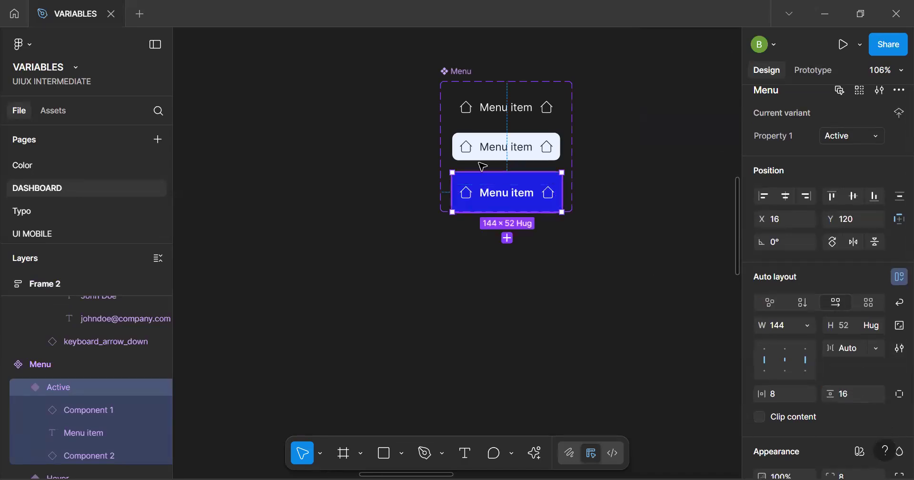
Extend the Menu component set's frame downward and set the Active variant's vertical padding to 12
left_click(447, 73)
left_click_drag(484, 211, 483, 255)
left_click(501, 199)
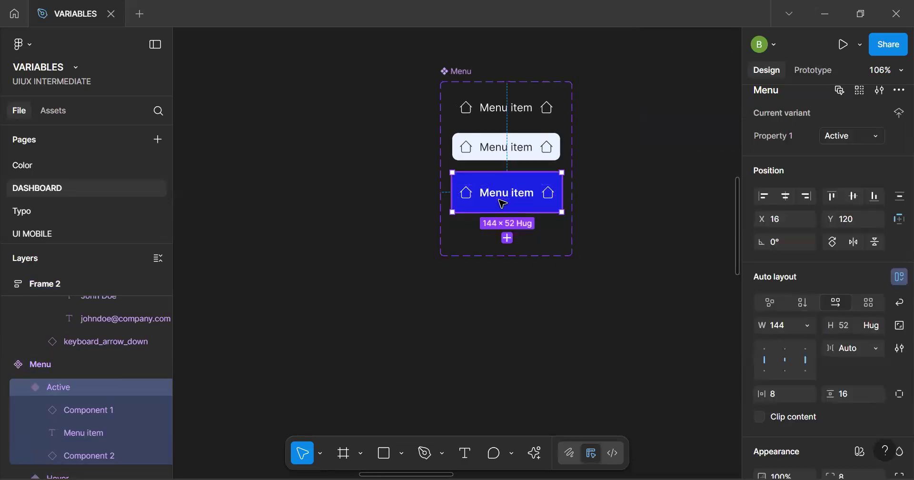
left_click(850, 391)
type("12")
key("Return")
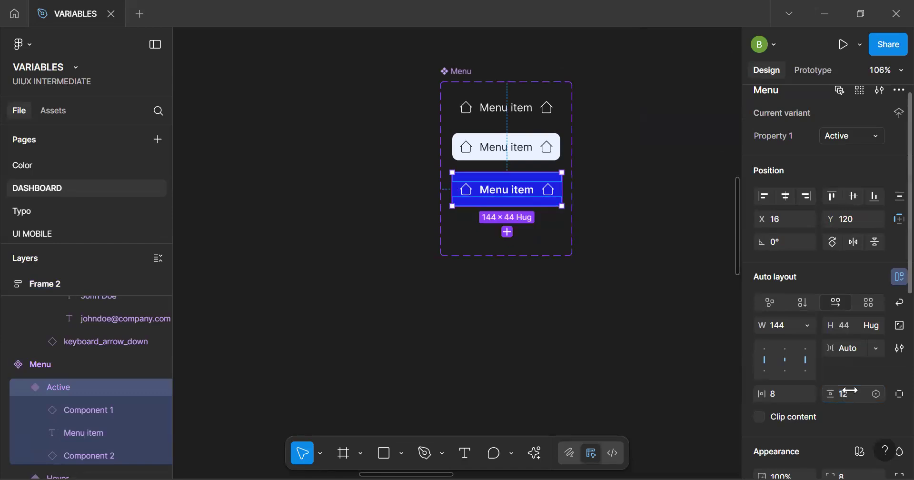
Set the vertical padding of the Menu component's Hover and Default variants to 12
left_click(469, 145)
left_click(850, 421)
type("12")
key("Return")
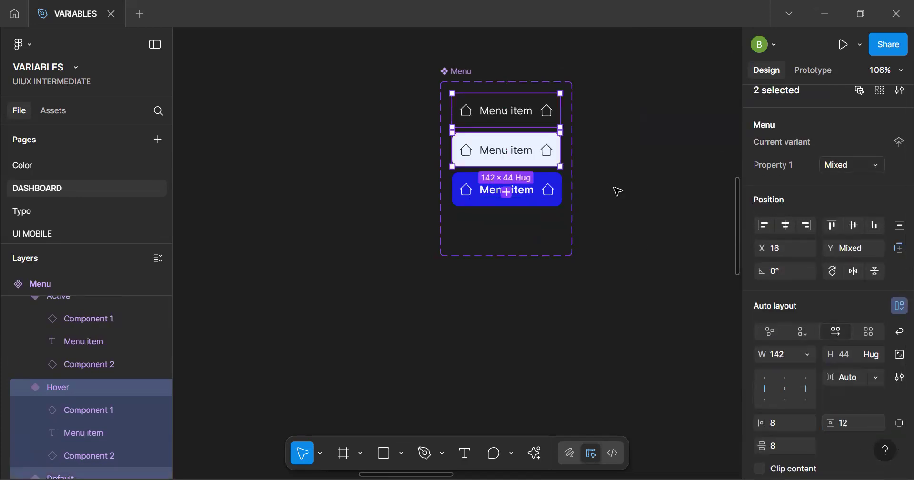
left_click(611, 190)
Examine the padding of the sidebar's menu items and compare the sidebar with the reference dashboard
key("space")
scroll(435, 270, "down", 5)
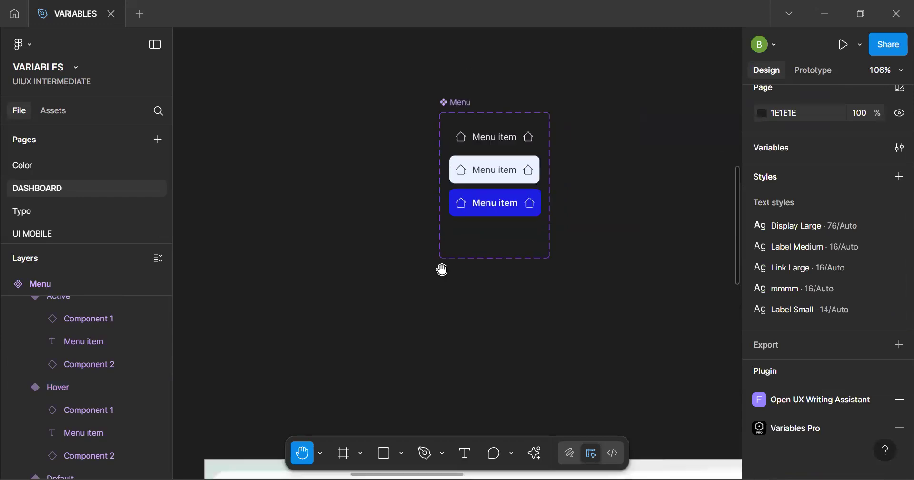
left_click_drag(480, 196, 692, 29)
left_click_drag(337, 340, 339, 262)
scroll(341, 261, "up", 5)
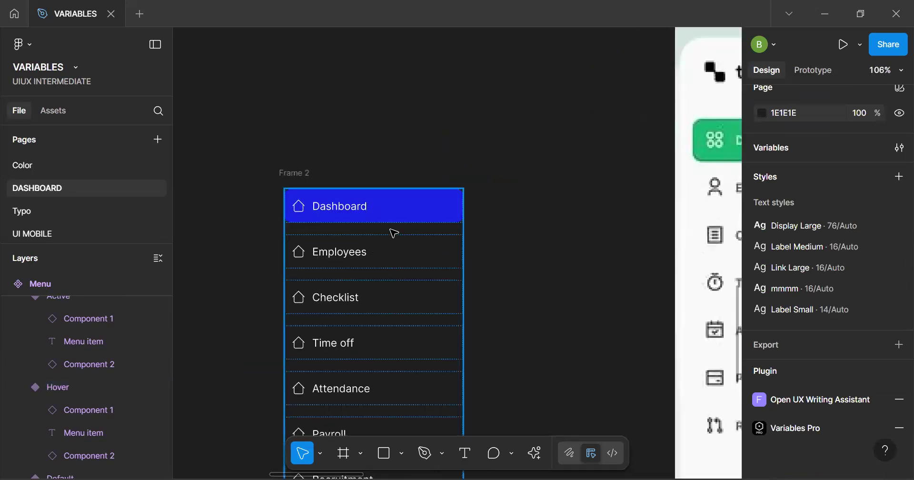
left_click(404, 212)
scroll(616, 281, "down", 4)
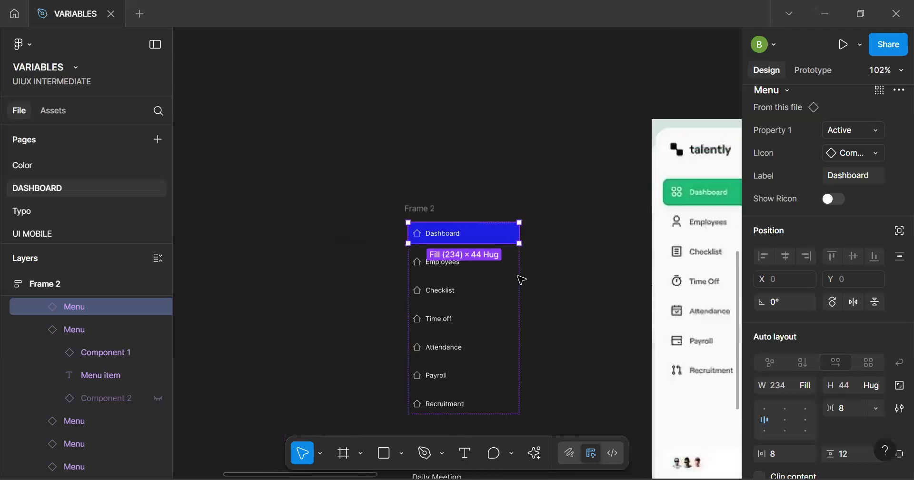
left_click(335, 247)
key("h")
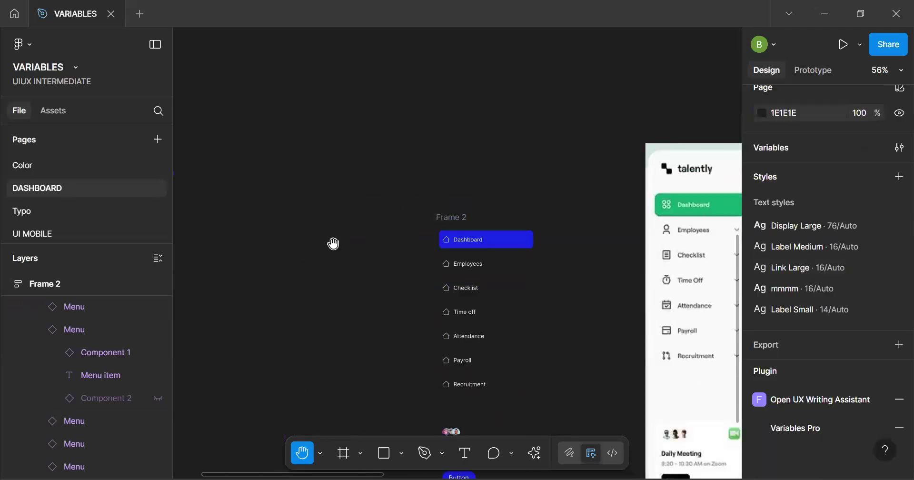
left_click_drag(456, 295, 313, 197)
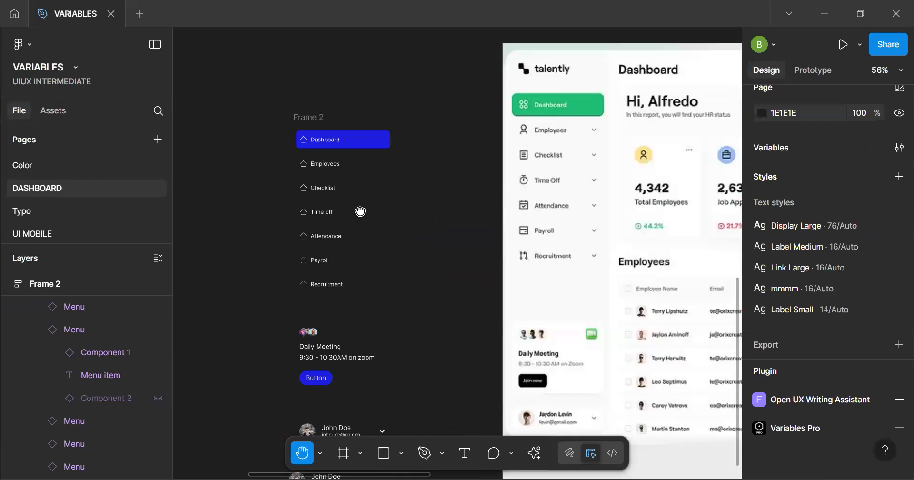
Move the main Card component from beneath the sidebar to the free canvas beside the other main card component
scroll(380, 206, "down", 4)
key("v")
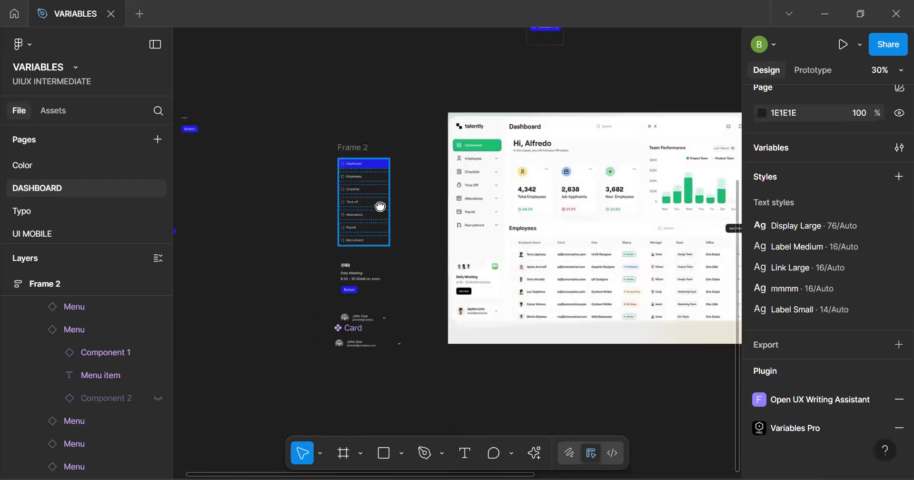
left_click_drag(349, 328, 217, 186)
Rename the sidebar's Frame 2 as Menu-itm
left_click(577, 147)
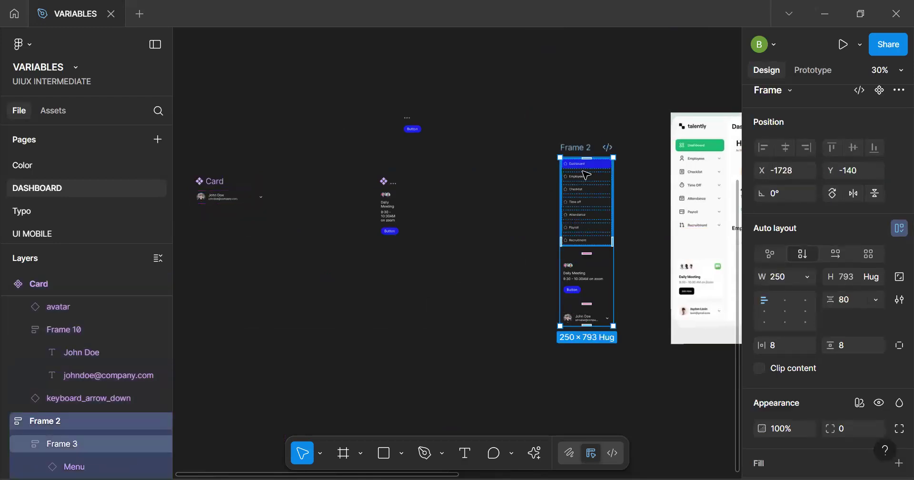
key("ctrl+r")
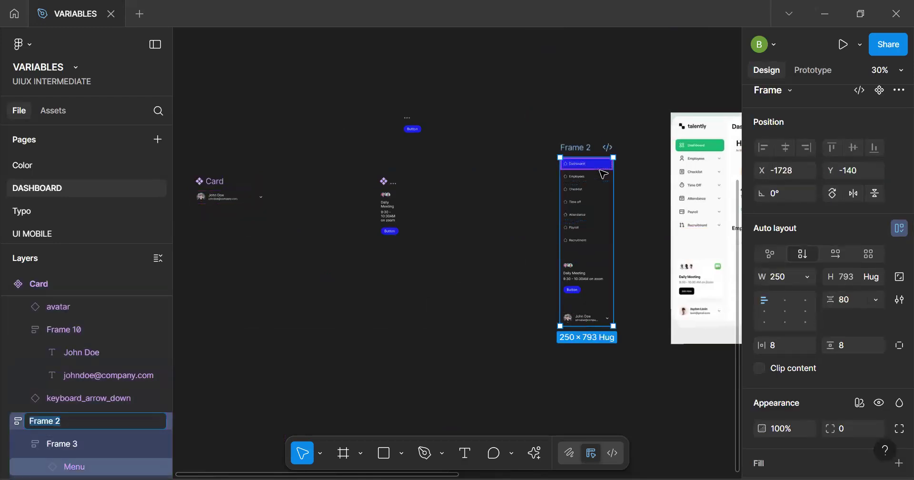
type("Menu-itm")
key("Return")
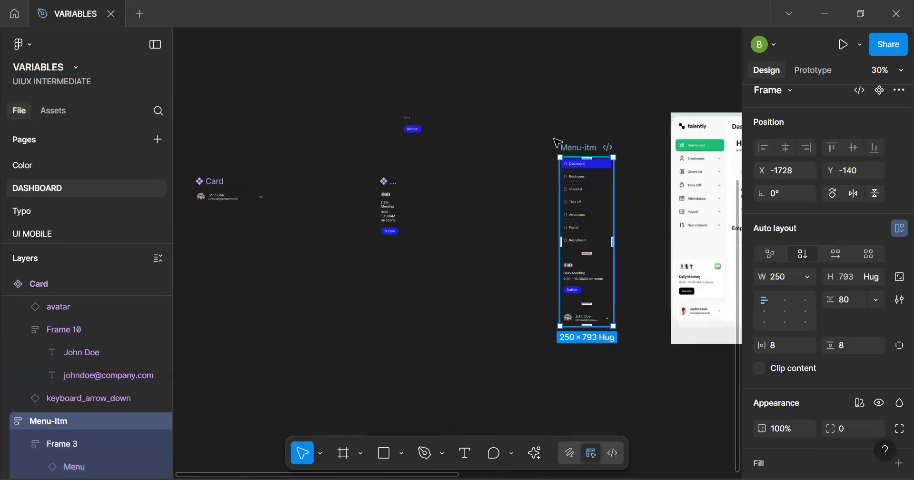
Move the sidebar frame to about X -2067, Y -322 and rename its layers with the AI Rename layers action
left_click_drag(574, 147, 502, 109)
left_click(538, 451)
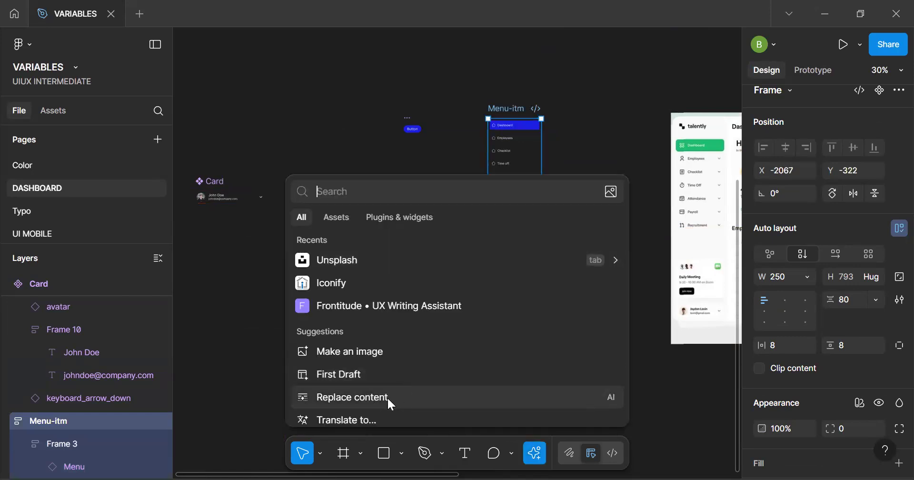
scroll(389, 398, "down", 2)
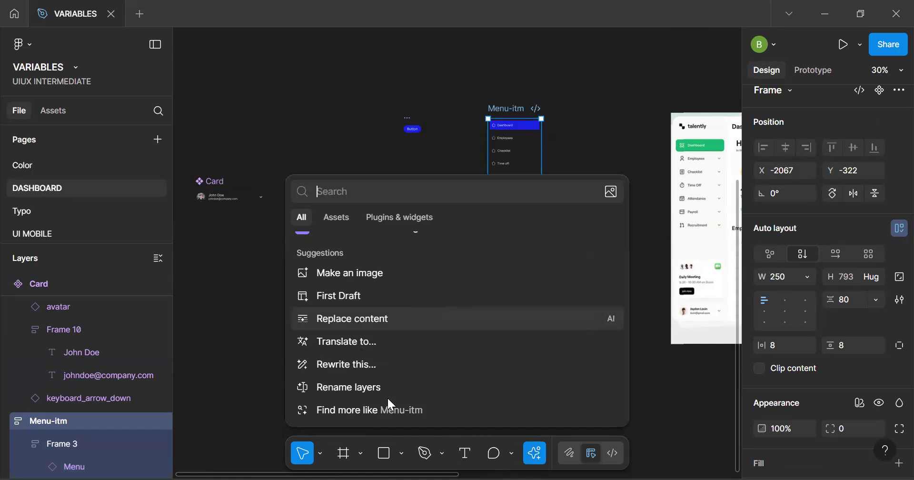
left_click(417, 397)
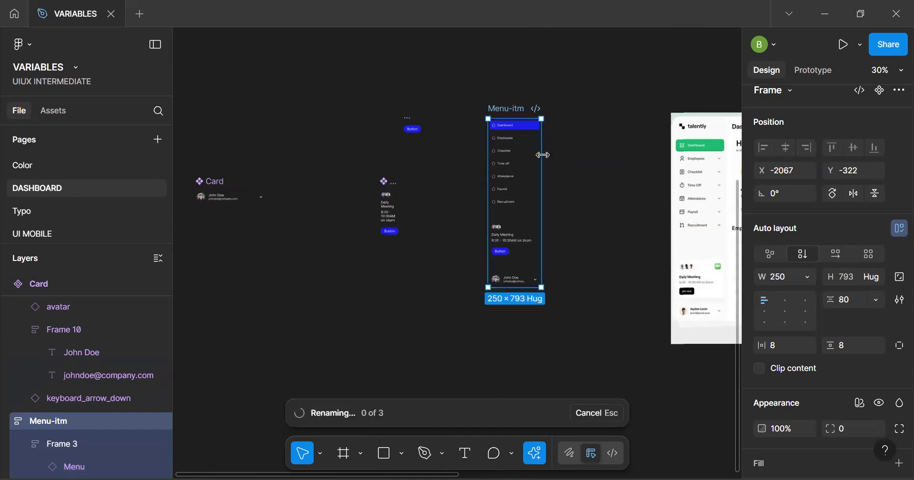
scroll(543, 155, "up", 6)
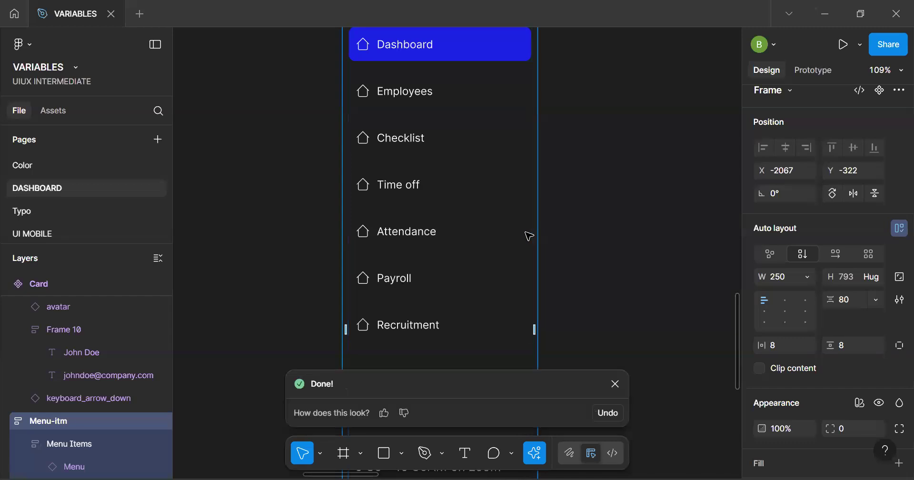
scroll(387, 145, "up", 5)
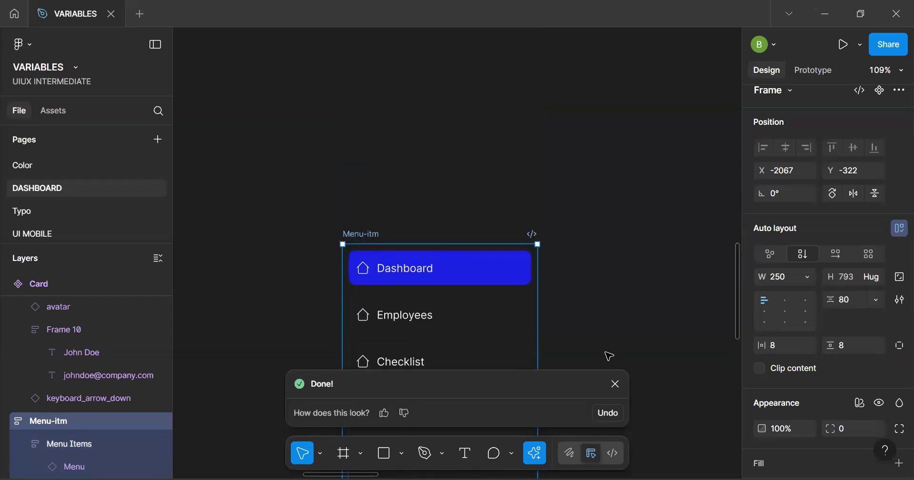
left_click(616, 384)
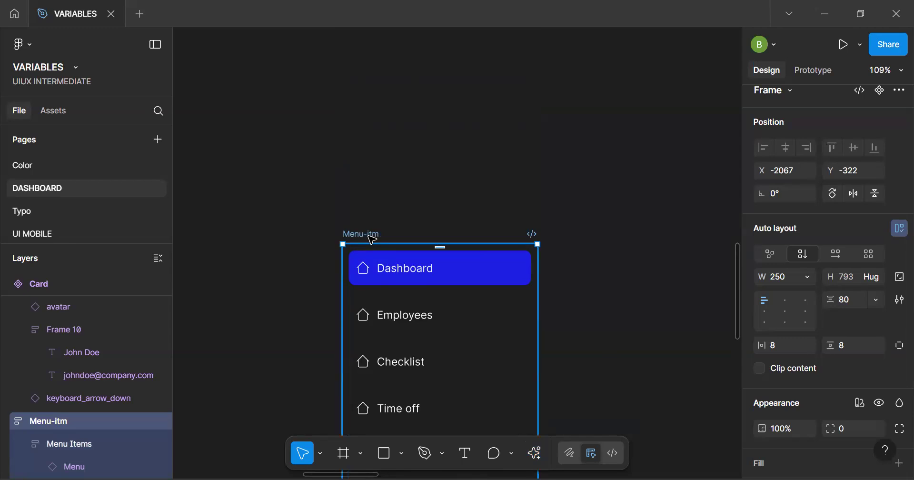
Rename the sidebar frame as Menu-item
key("ctrl+r")
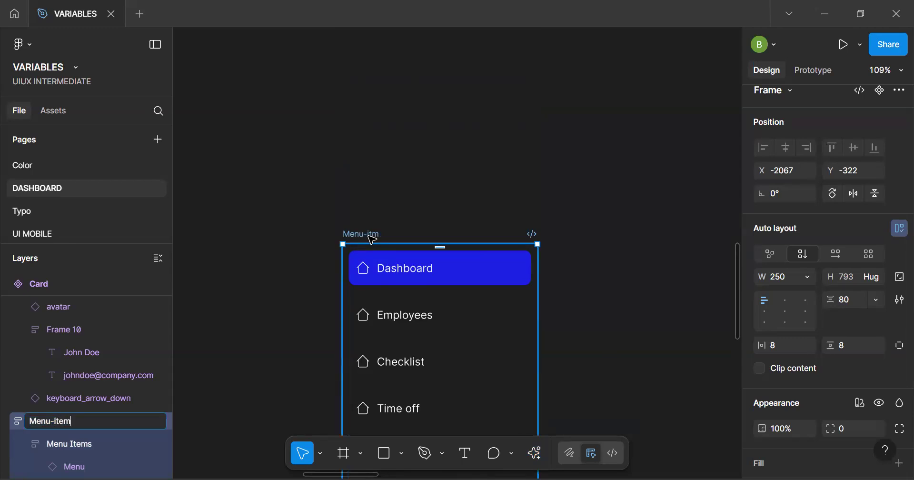
type("Menu-item")
key("Return")
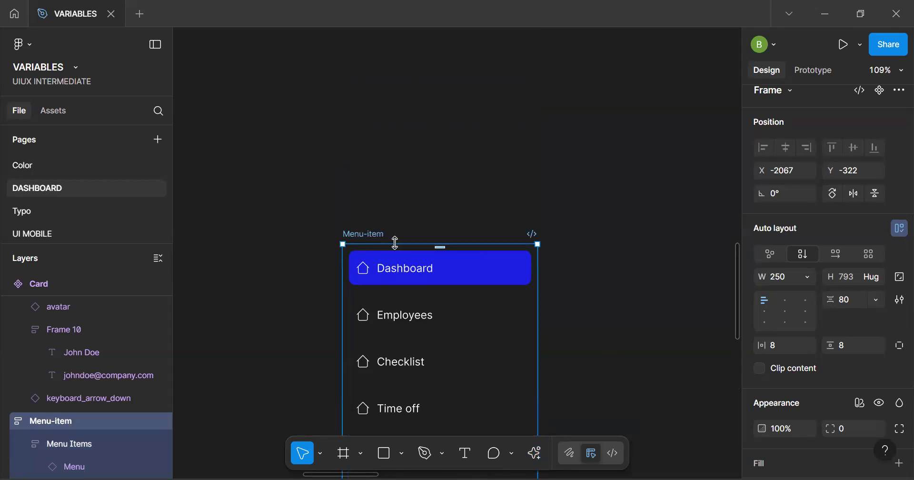
Turn the Menu-item frame into a component and move it to about X -2263, Y -867
scroll(395, 243, "down", 6)
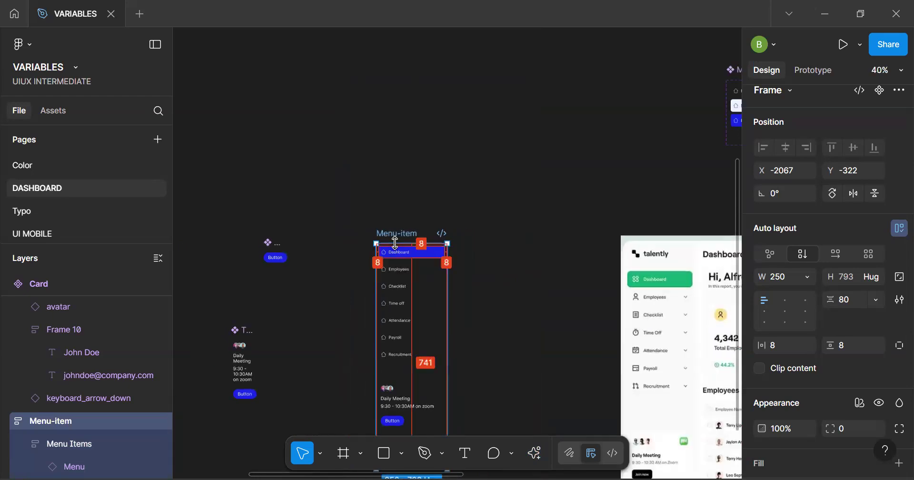
key("ctrl+alt+k")
left_click_drag(401, 235, 346, 80)
Try to arrange two Menu-item variants side by side with auto layout at a set width of about 816, and undo it
scroll(355, 138, "up", 3)
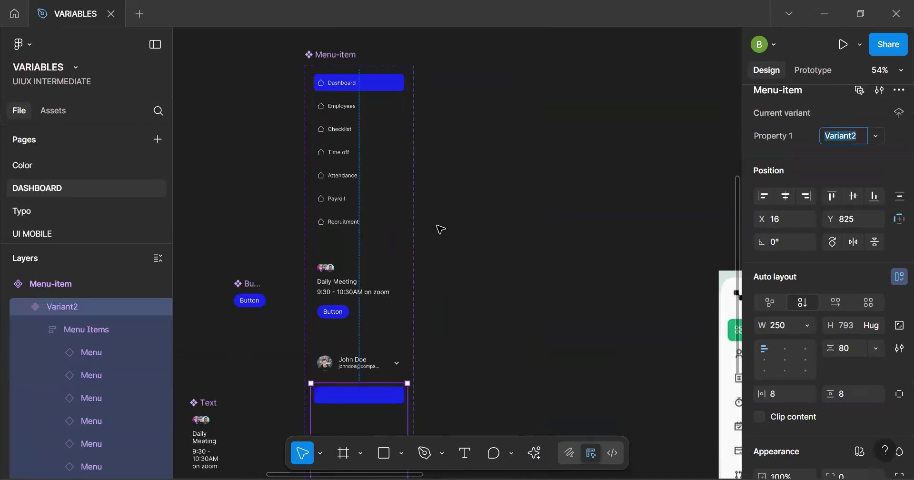
left_click(337, 56)
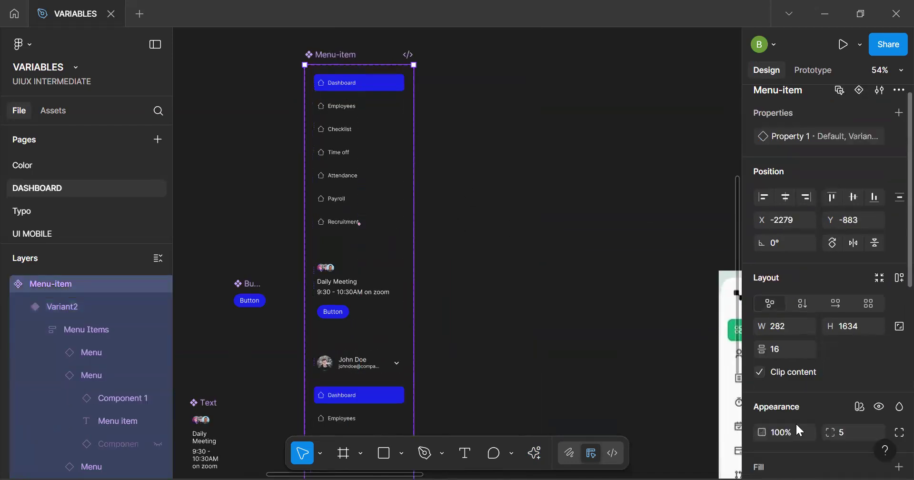
key("shift+a")
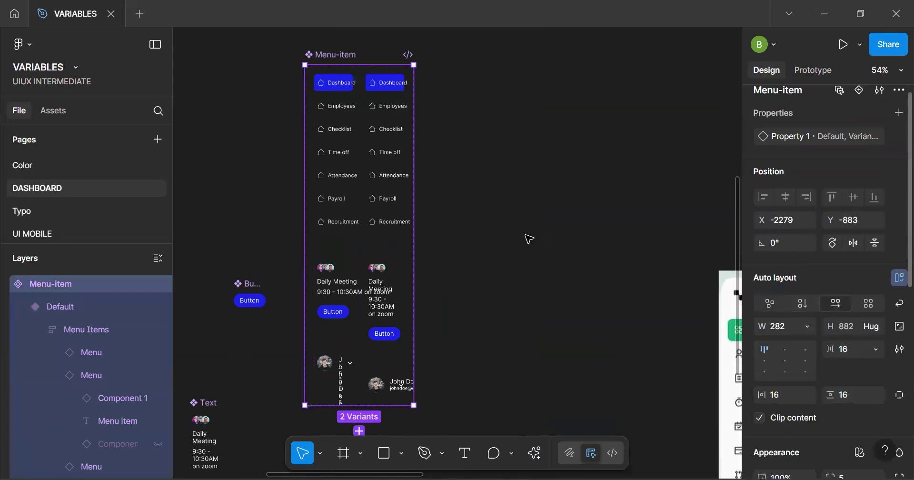
left_click_drag(413, 275, 619, 244)
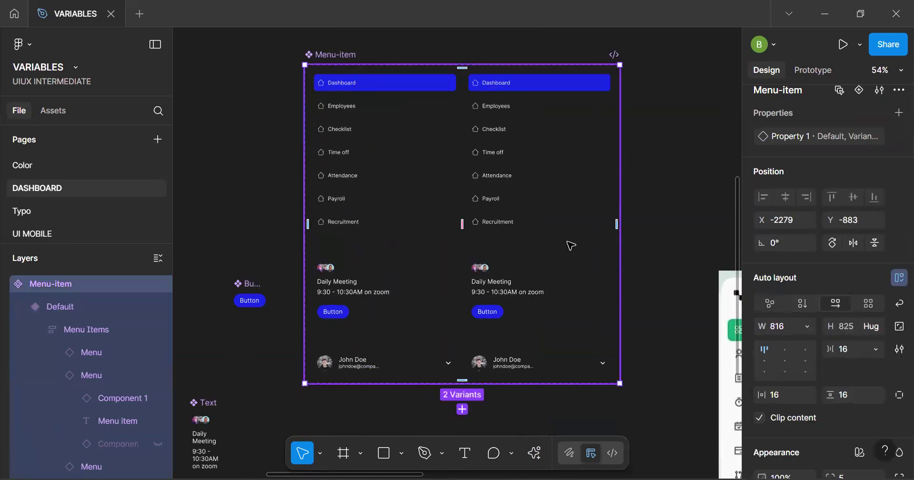
key("ctrl+z")
key("ctrl+z")
key("ctrl+z")
key("ctrl+z")
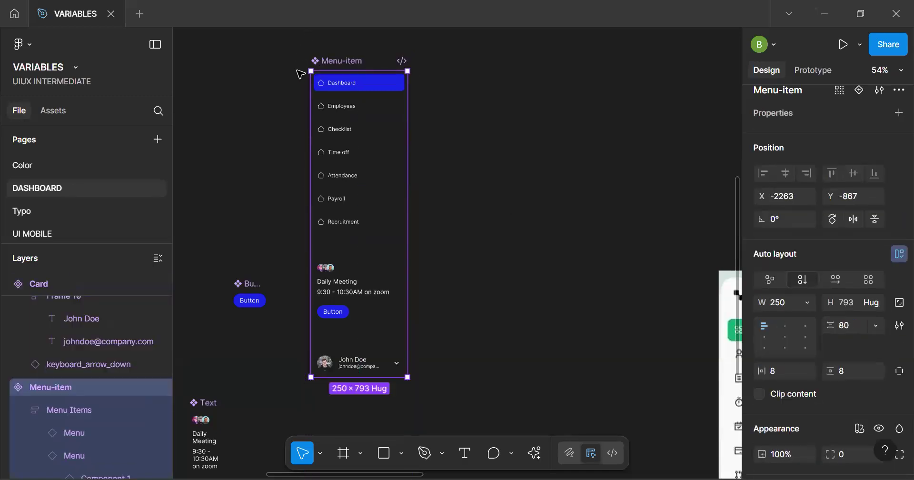
Try to wrap the Menu-item component in a group and in a frame, undoing both attempts
left_click(295, 110)
key("h")
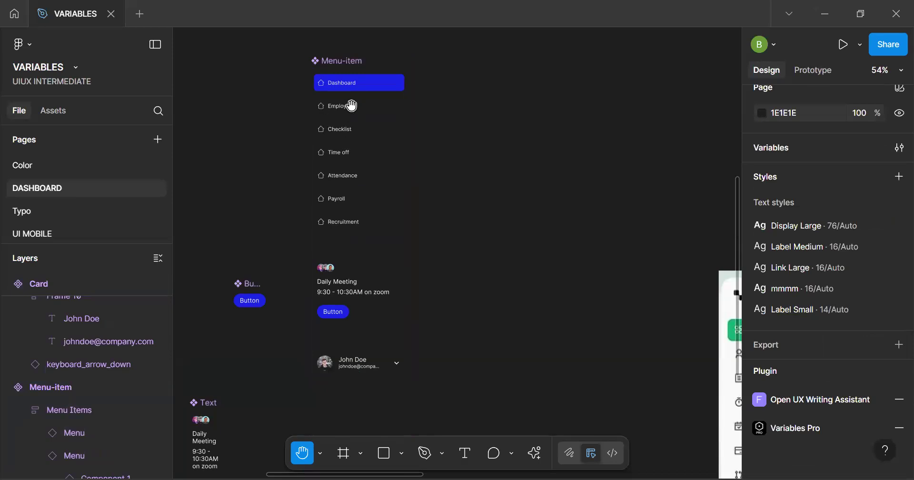
scroll(351, 104, "down", 4)
scroll(345, 113, "up", 3)
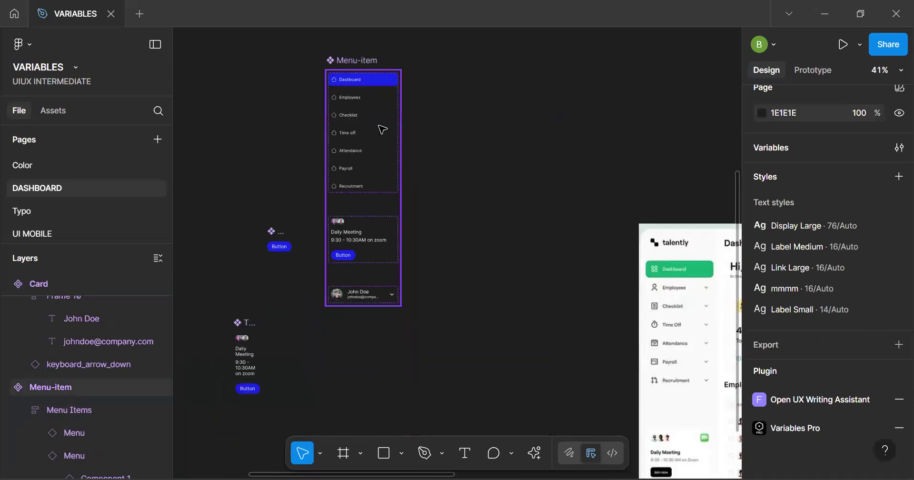
left_click(382, 129)
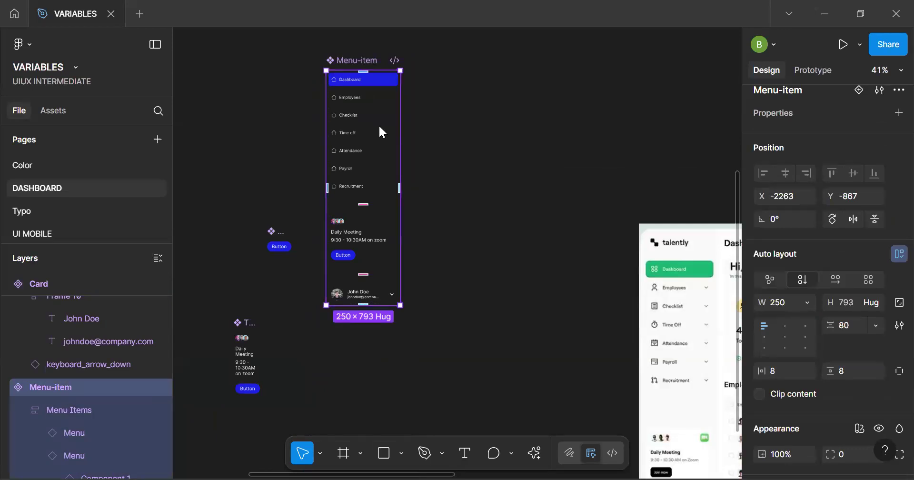
right_click(353, 161)
left_click(428, 266)
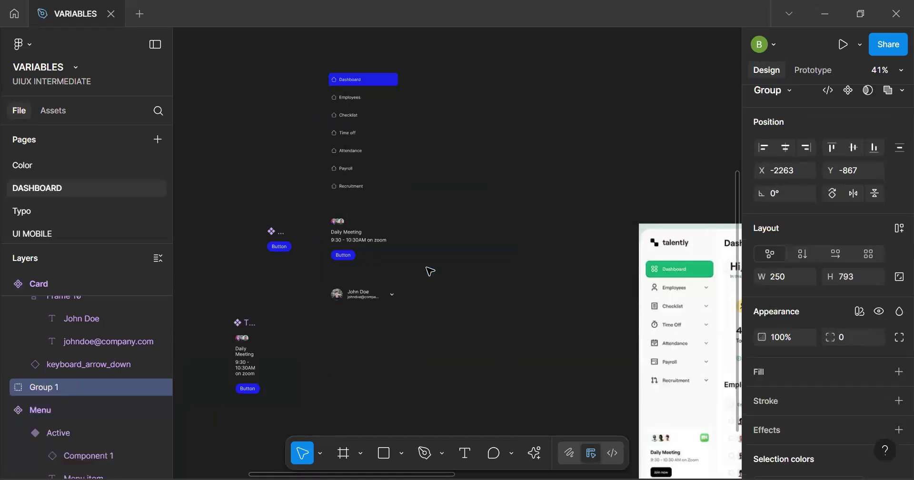
key("ctrl+z")
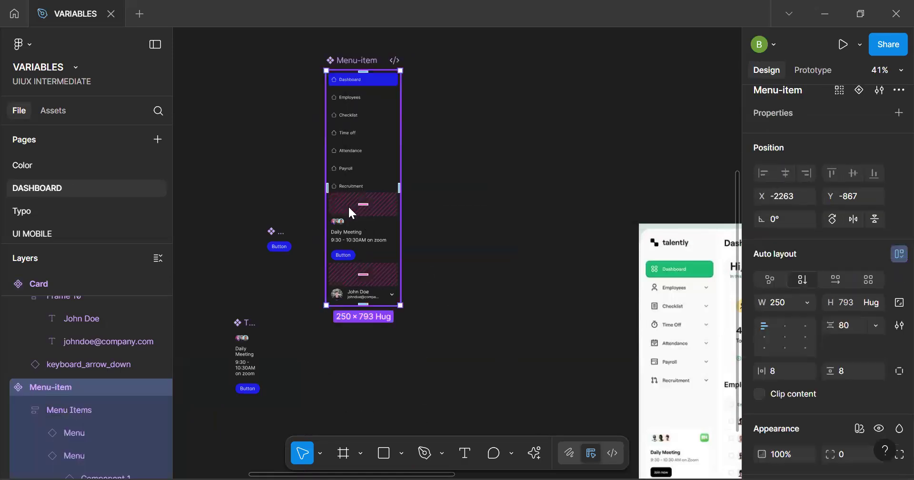
right_click(347, 205)
left_click(440, 268)
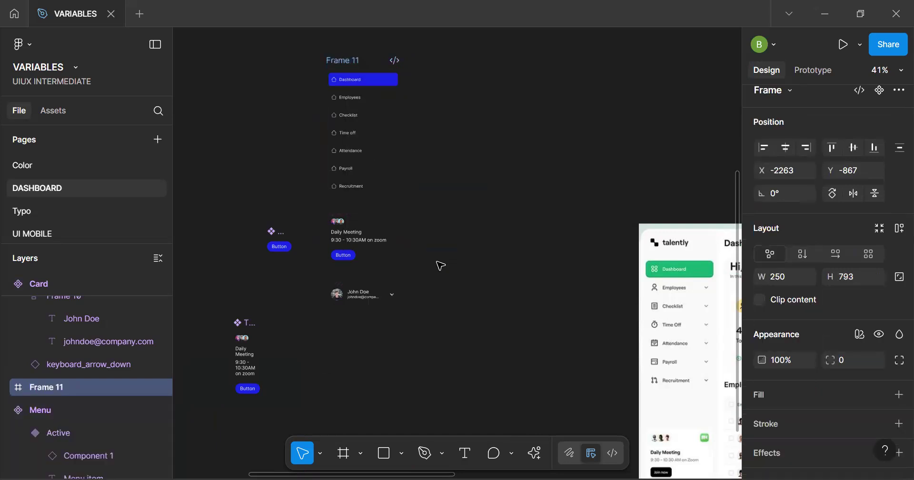
key("ctrl+z")
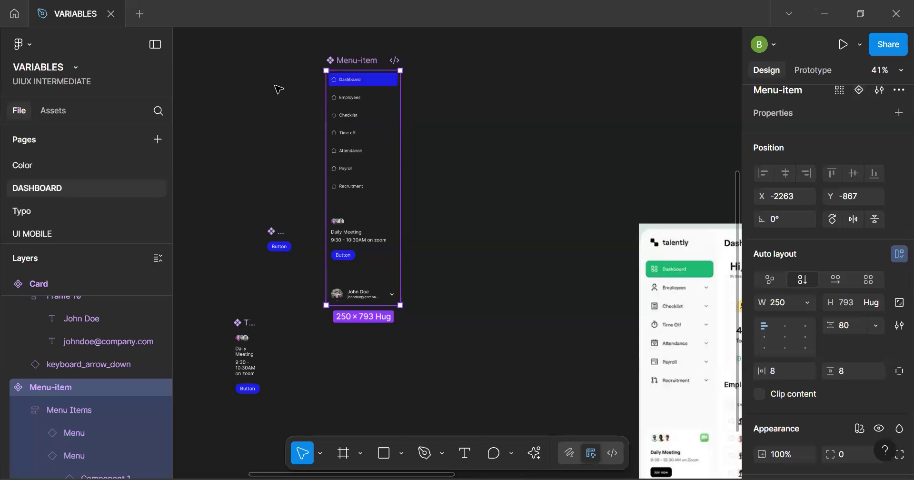
Add a second variant to the Menu-item component and widen the component set to about 754
left_click(299, 77)
left_click(349, 60)
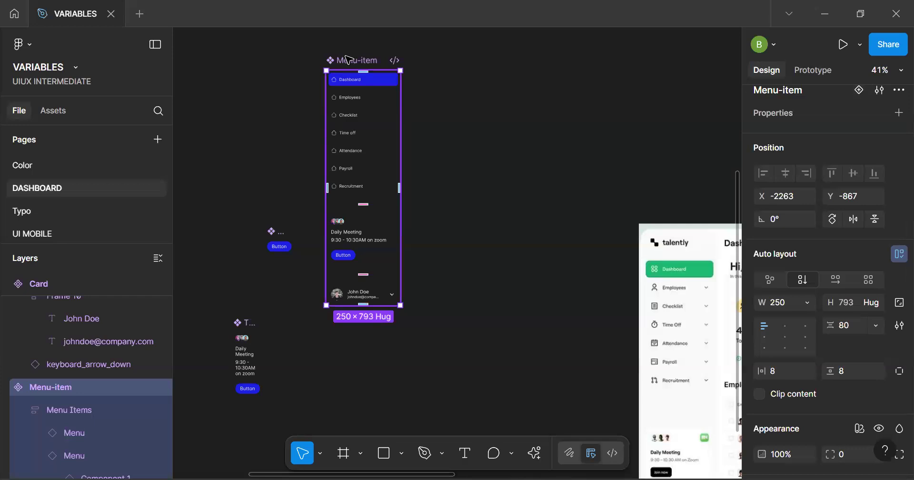
left_click(860, 90)
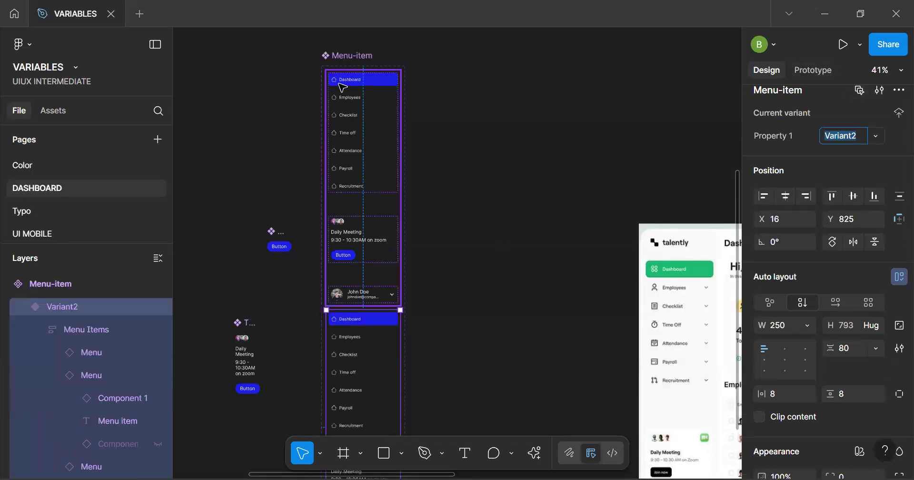
left_click(335, 61)
left_click_drag(405, 235, 544, 221)
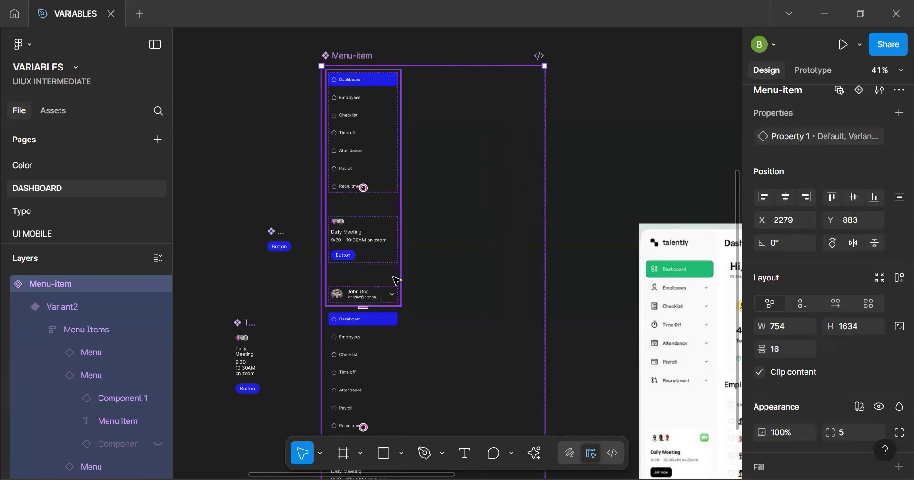
Place Variant2 beside the default sidebar variant and shorten the Menu-item component set to a height of about 890
left_click_drag(366, 356, 379, 294)
left_click(376, 313)
left_click_drag(502, 175, 504, 136)
key("ctrl+z")
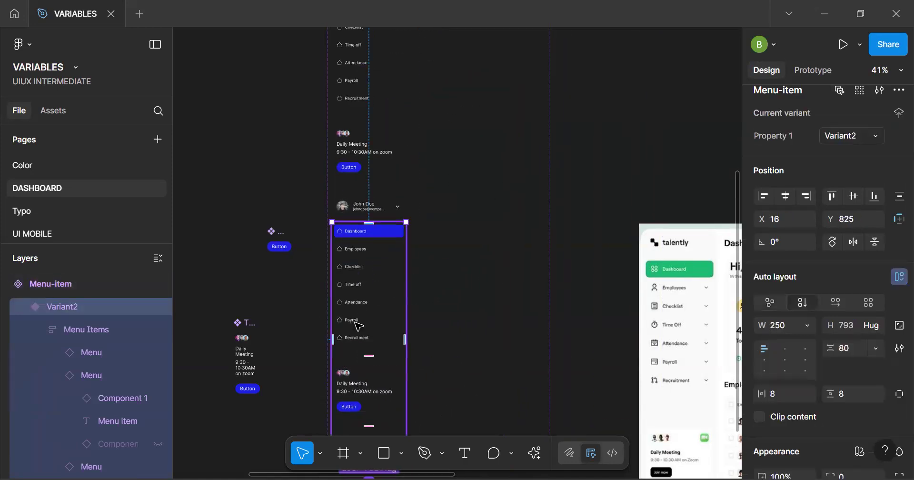
left_click_drag(404, 321, 476, 91)
scroll(429, 347, "down", 5)
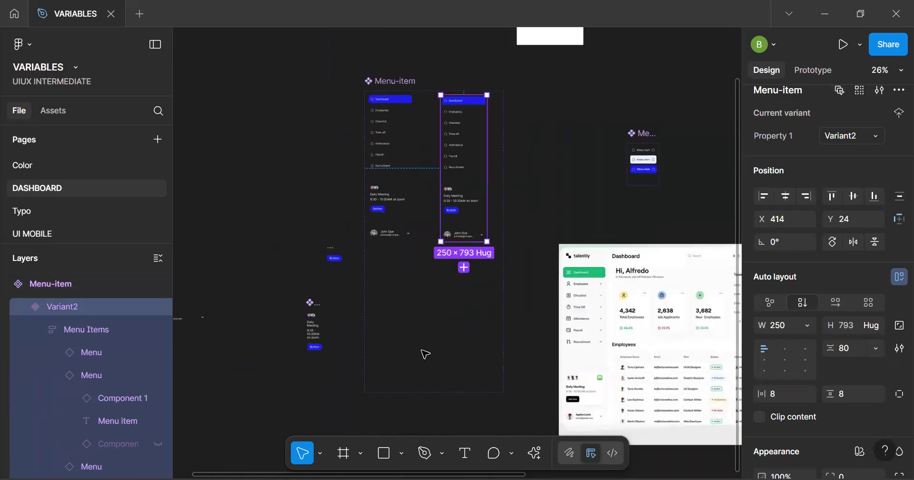
left_click(426, 354)
left_click_drag(436, 394, 455, 253)
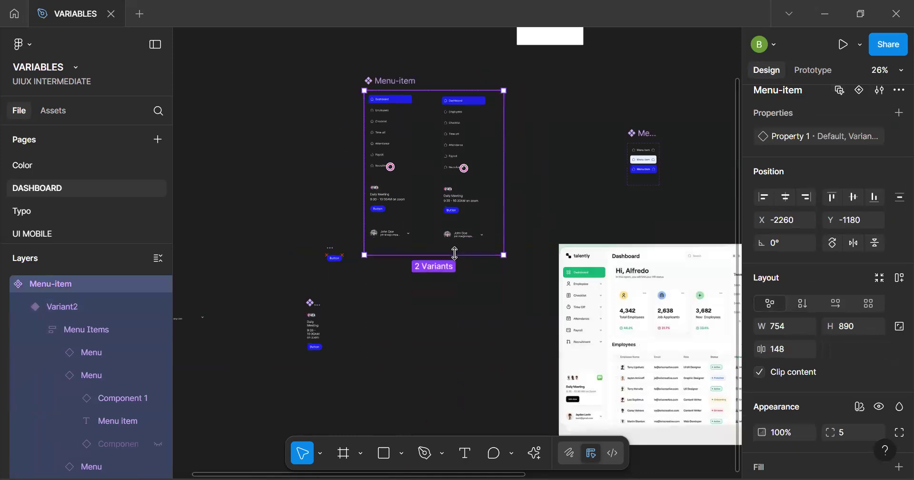
Move Variant2 closer to the default sidebar variant, at about X 320, Y 15 within the Menu-item set
key("h")
scroll(433, 259, "up", 3)
scroll(376, 359, "up", 5)
key("v")
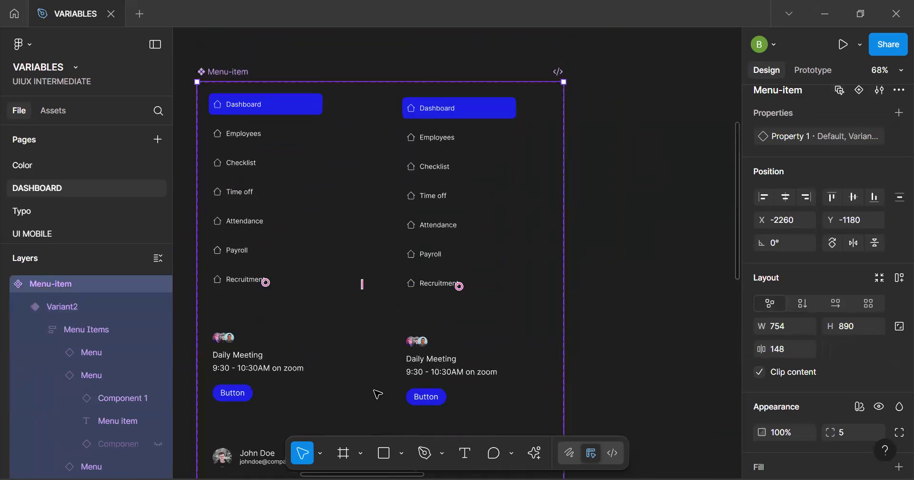
left_click_drag(481, 318, 435, 315)
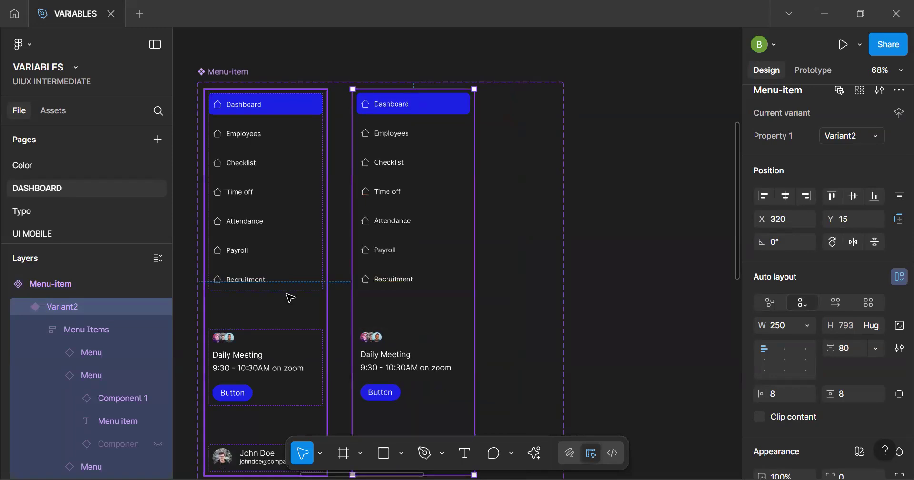
key("alt")
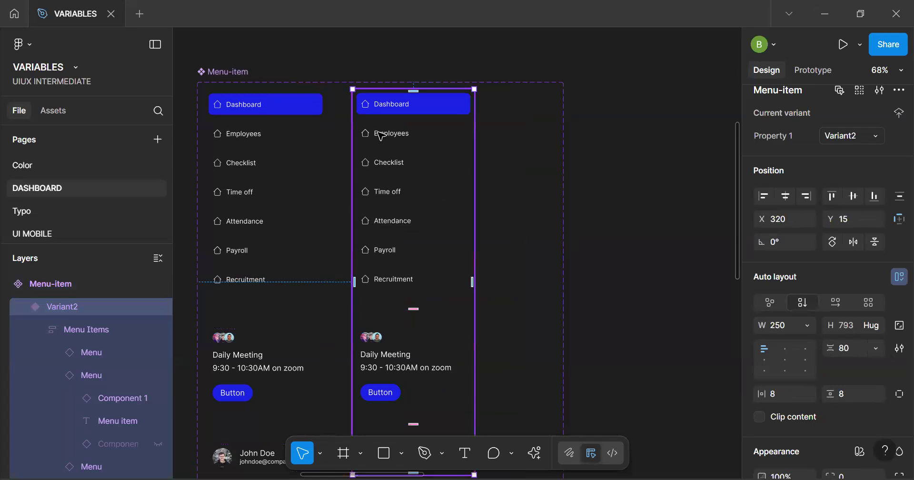
Widen the Menu component set that holds the three menu item states to about 458
scroll(389, 113, "up", 10)
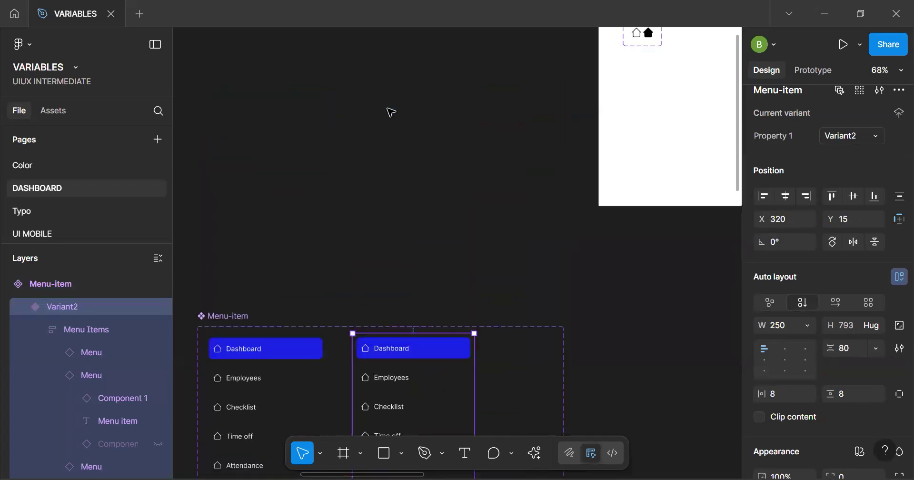
scroll(388, 113, "down", 10)
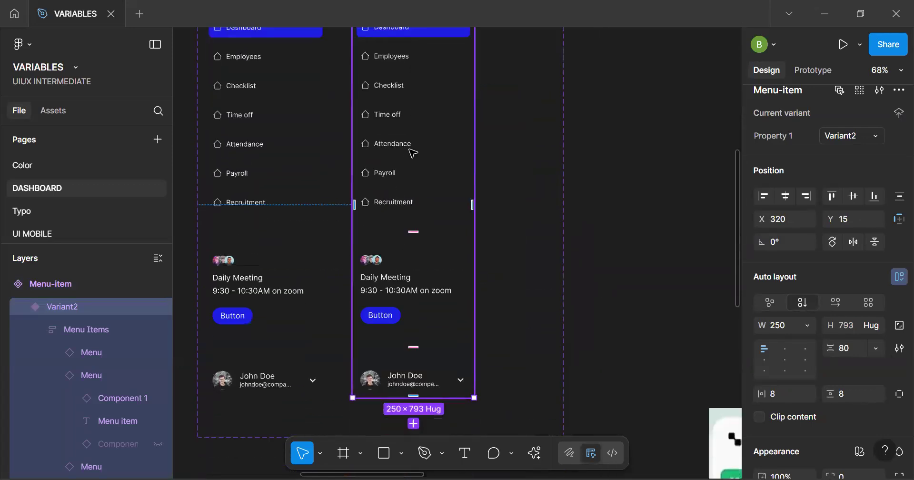
scroll(413, 152, "up", 10)
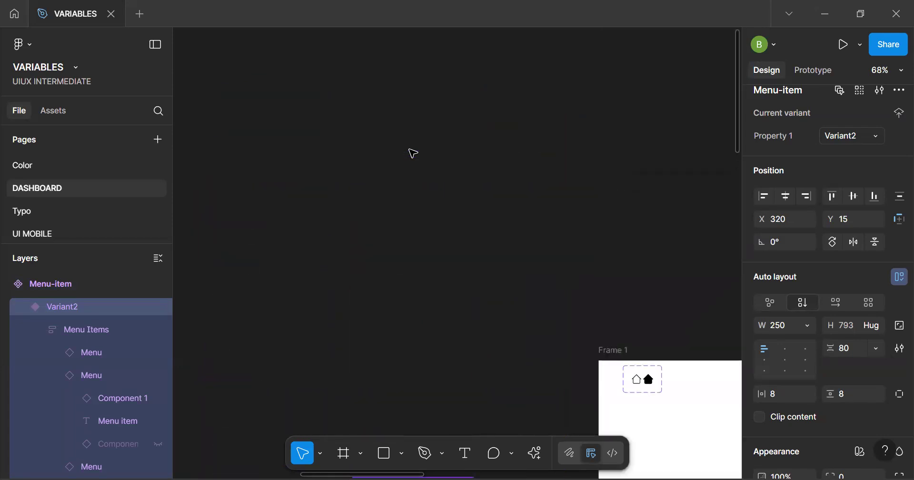
scroll(335, 223, "down", 1, "ctrl")
key("h")
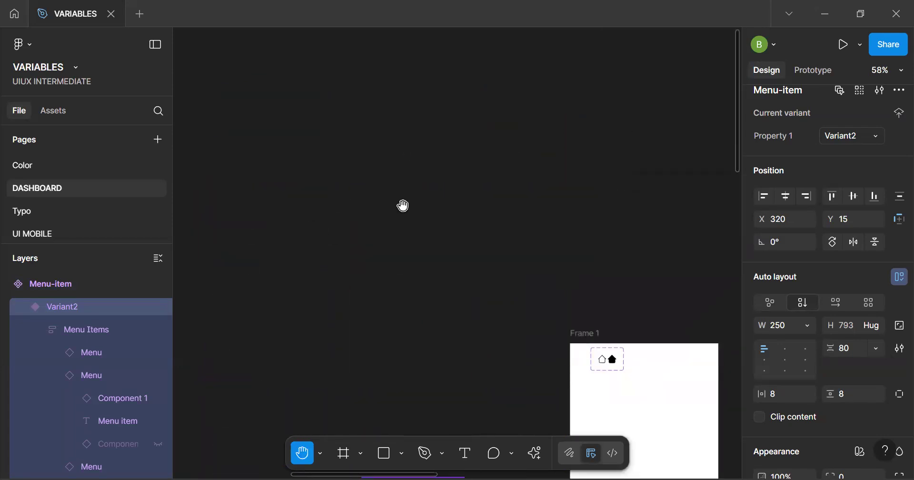
left_click_drag(446, 192, 526, 164)
scroll(492, 194, "down", 3)
left_click_drag(384, 354, 476, 212)
left_click_drag(740, 374, 472, 253)
scroll(471, 253, "up", 6, "ctrl")
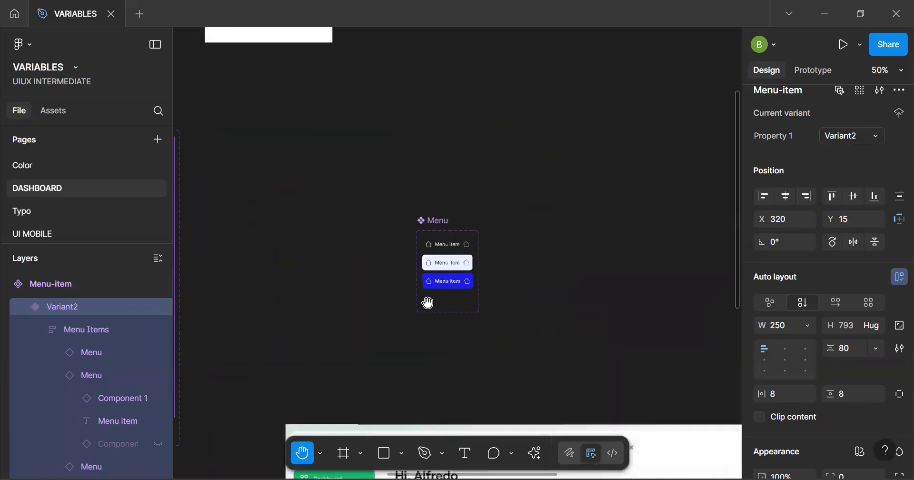
key("v")
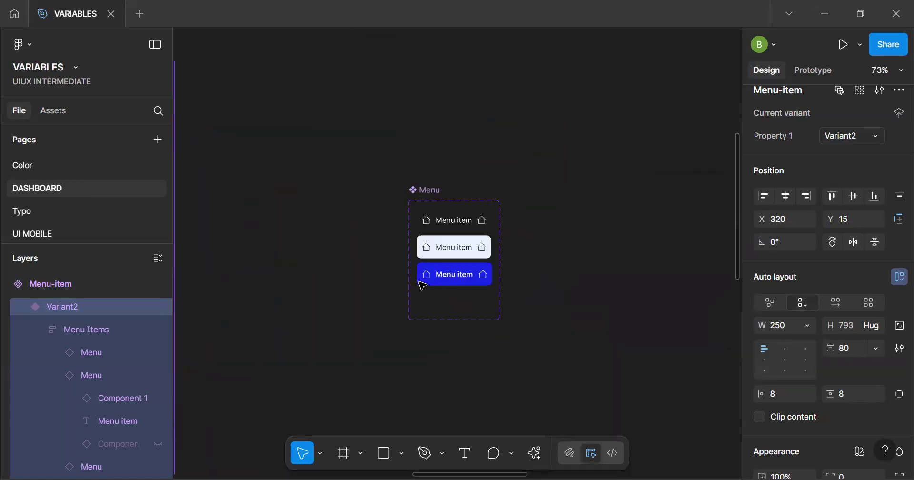
left_click(501, 247)
left_click_drag(500, 233, 648, 233)
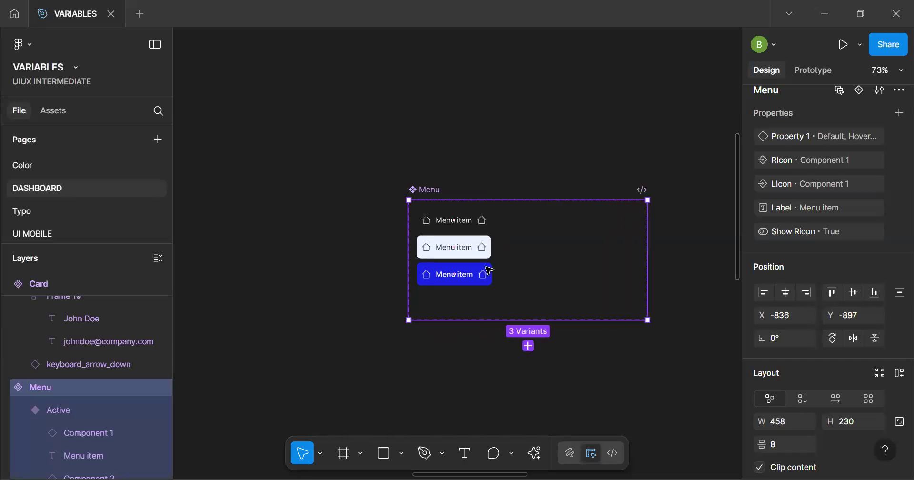
Duplicate the Default, Hover and Active menu item variants beside the originals within the Menu set, at about X 189
left_click(464, 269)
scroll(469, 247, "up", 1)
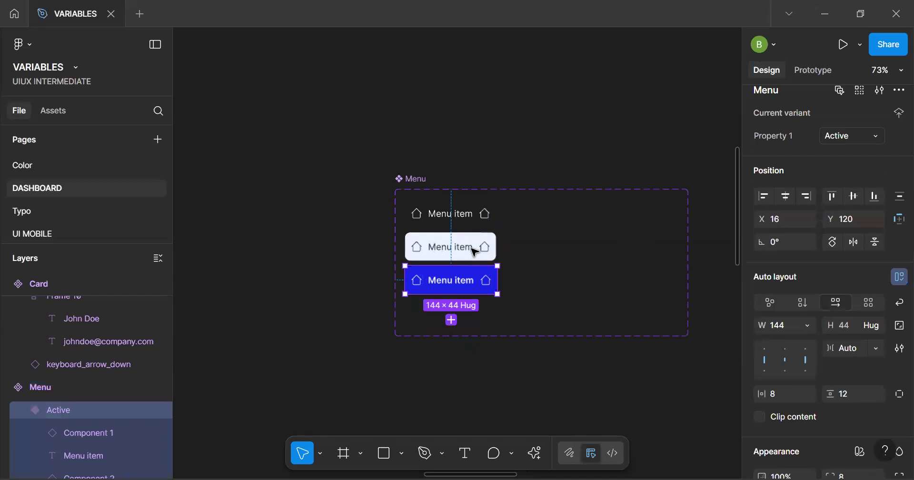
left_click(469, 247, "shift")
left_click(463, 229, "shift")
left_click_drag(465, 248, 576, 247)
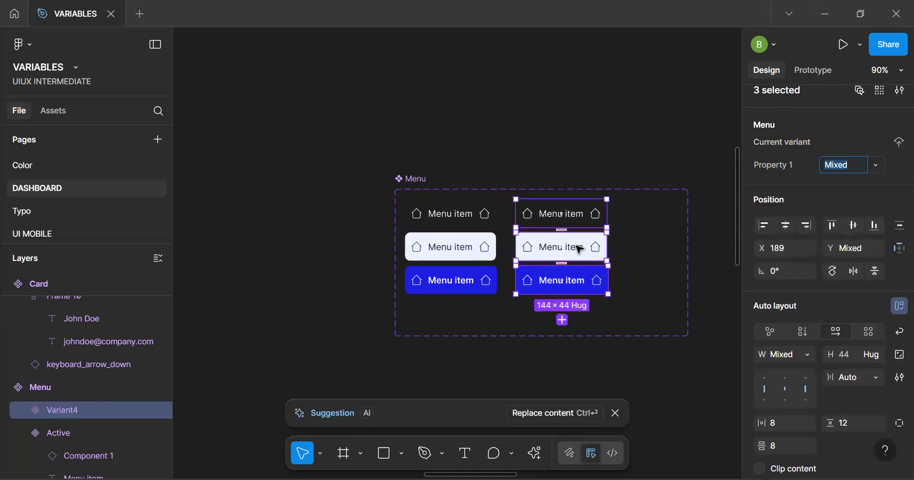
Select the three duplicated menu item variants and view the properties of their parent Menu component set
left_click(563, 247)
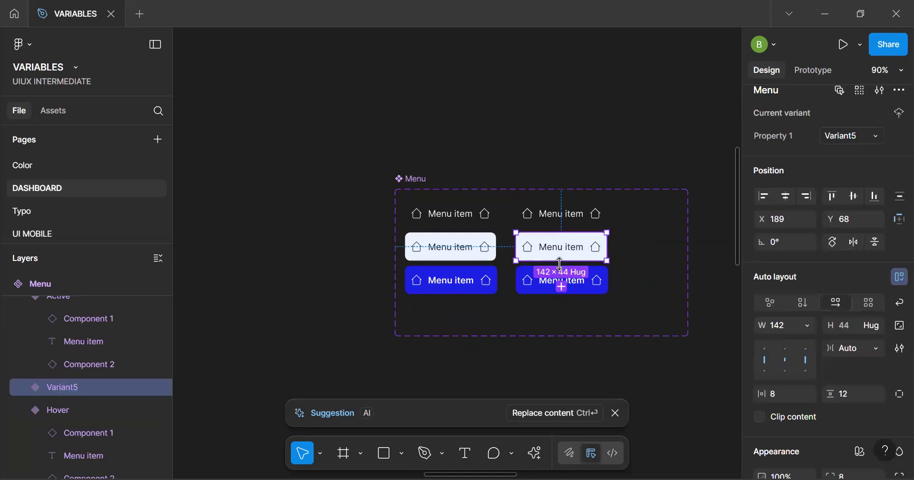
left_click(570, 283, "shift")
left_click(588, 208, "shift")
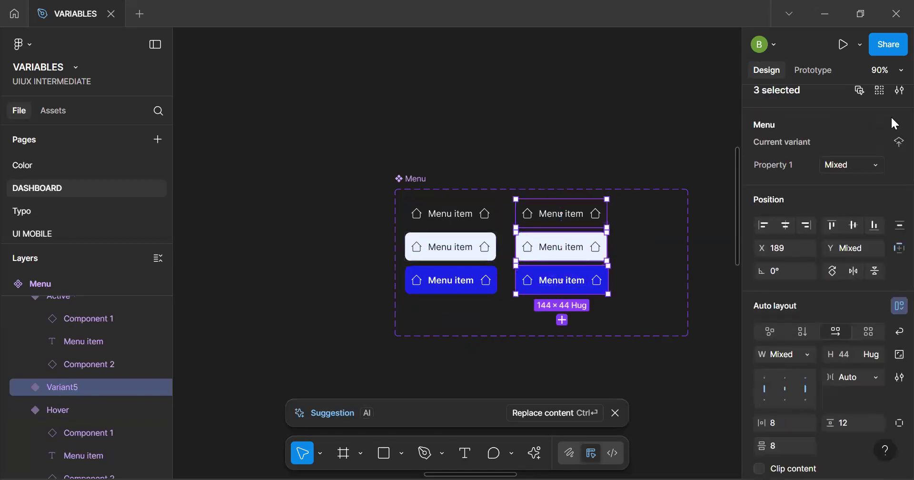
left_click(898, 148)
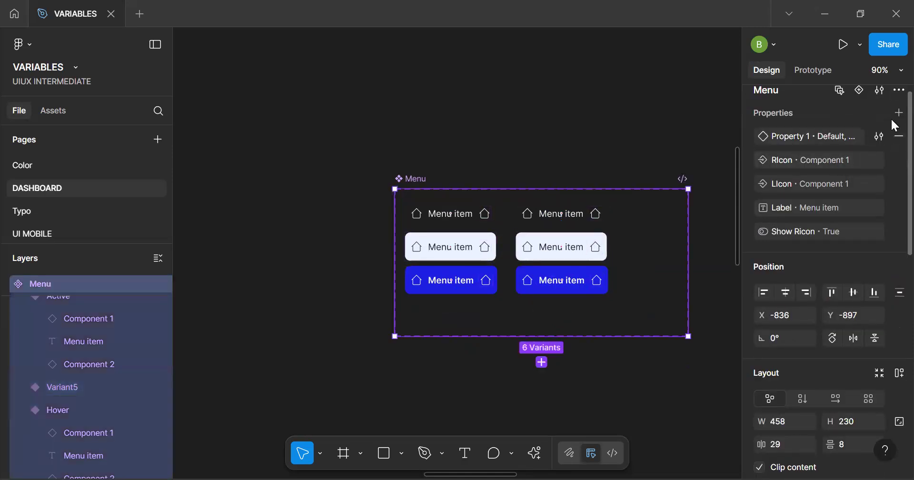
Try to give the three duplicated menu item variants a shared Property 1 value of "Ta"
left_click(608, 263)
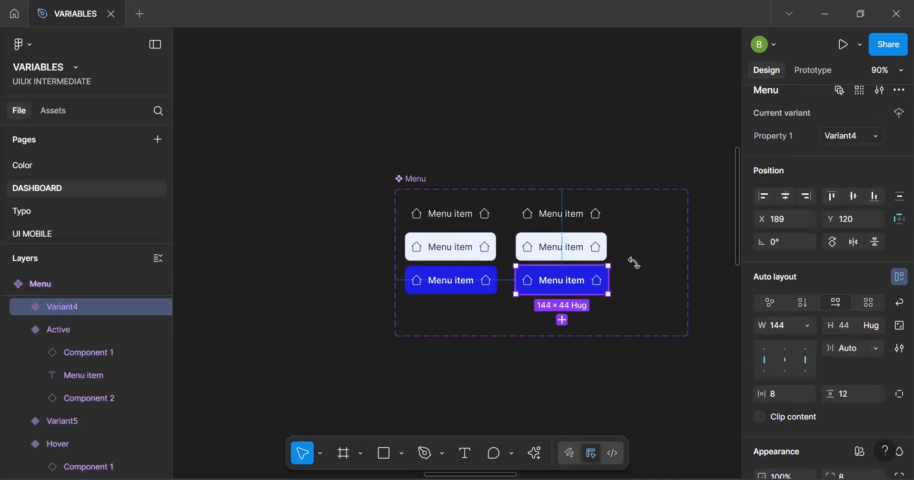
left_click(588, 245, "shift")
left_click(593, 217, "shift")
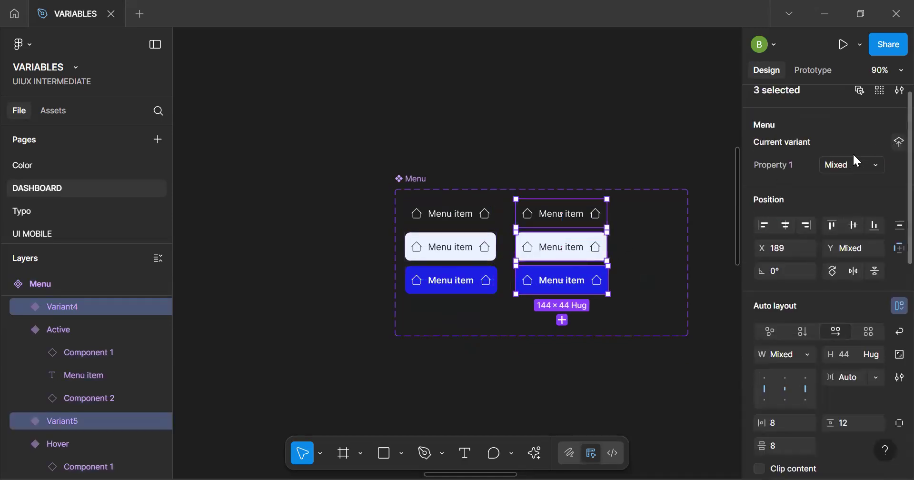
left_click(863, 170)
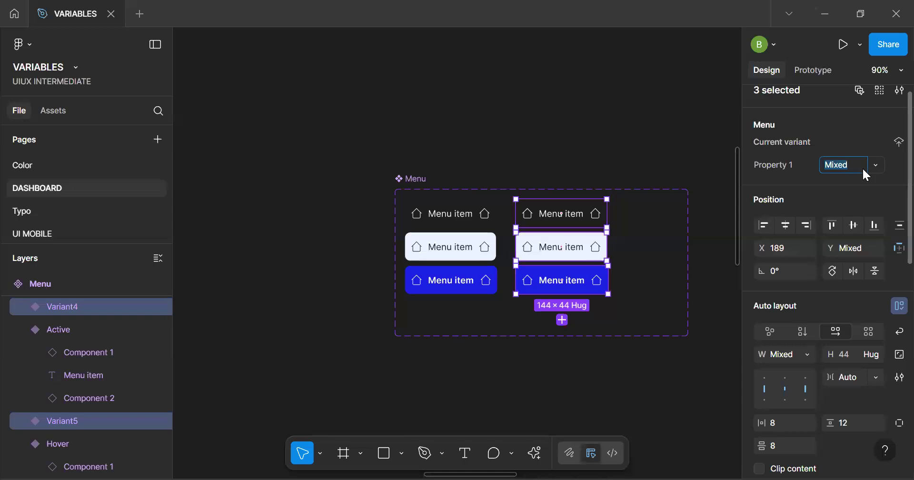
type("Ta")
key("Return")
key("ctrl+z")
key("ctrl+z")
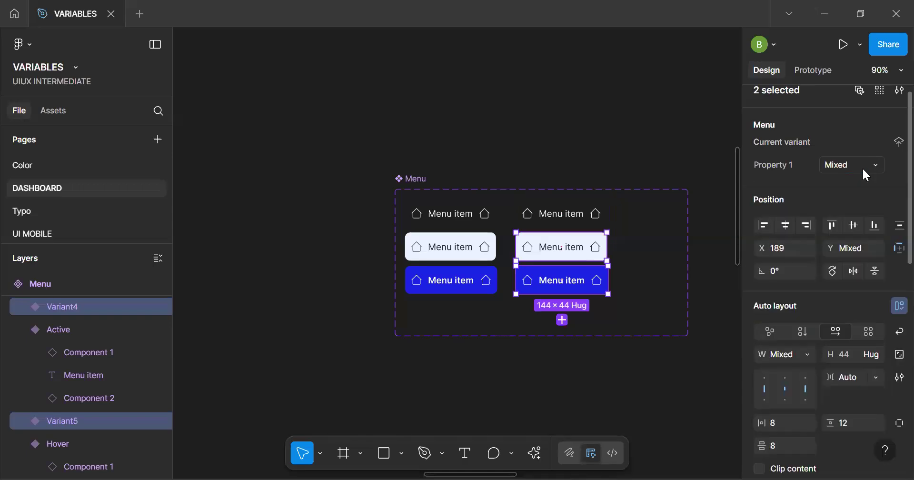
key("Escape")
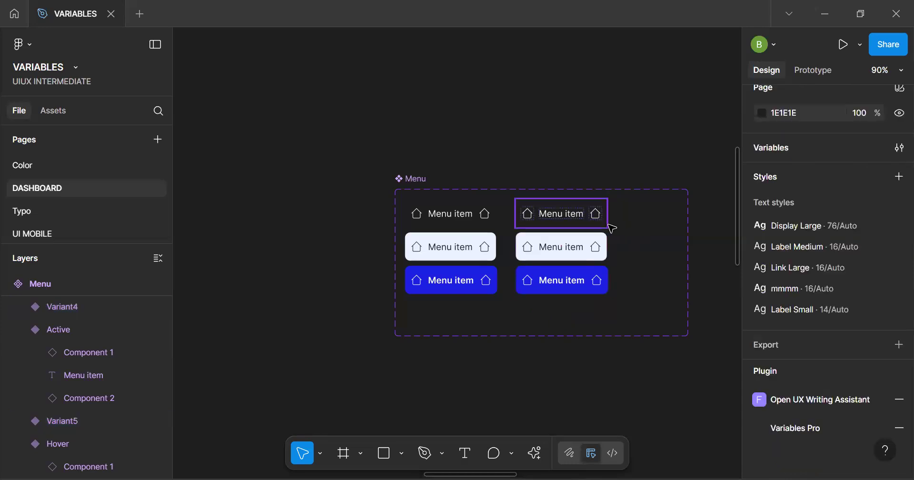
View the component configuration for the three duplicated menu item variants and close it
left_click(604, 226)
left_click(591, 250, "shift")
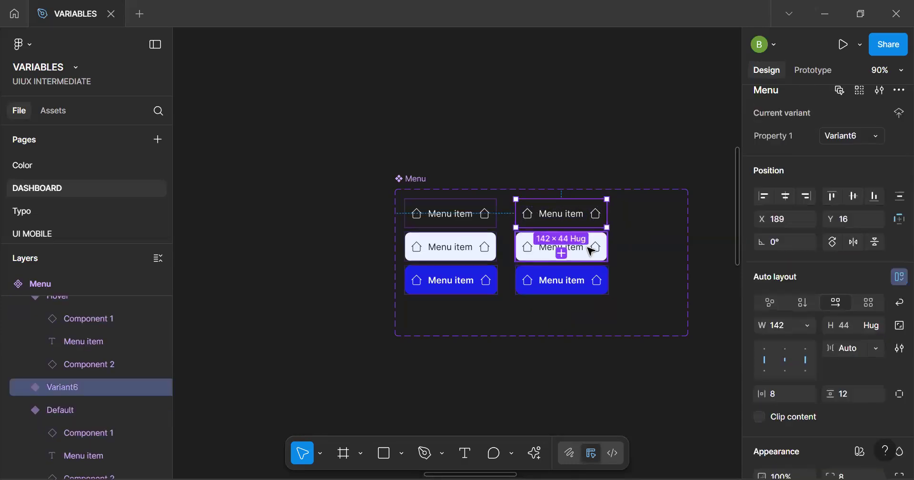
left_click(588, 286, "shift")
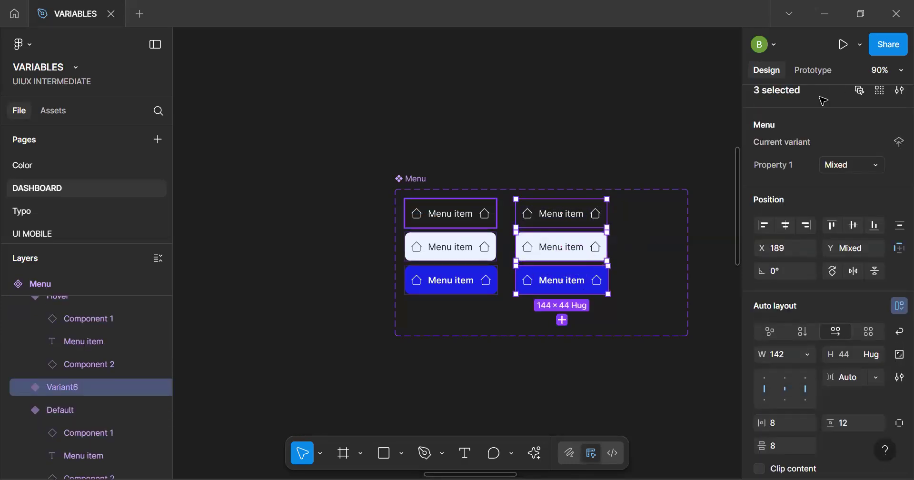
left_click(899, 92)
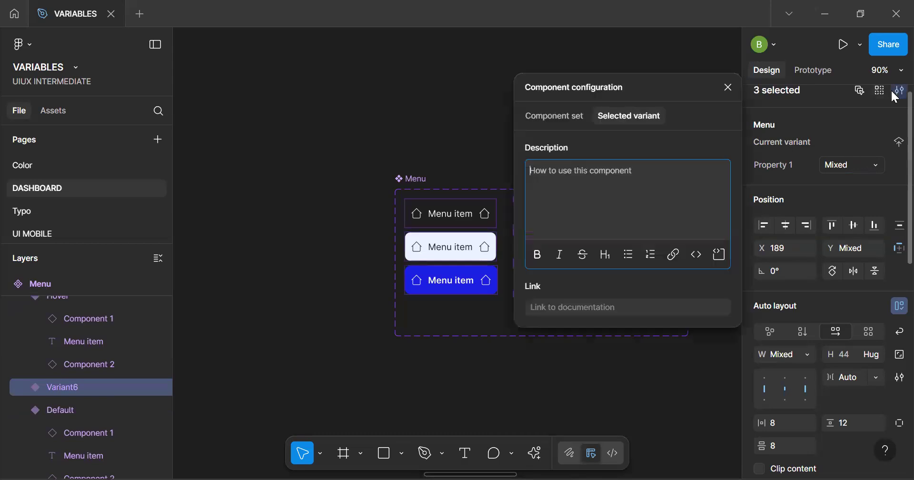
left_click(730, 86)
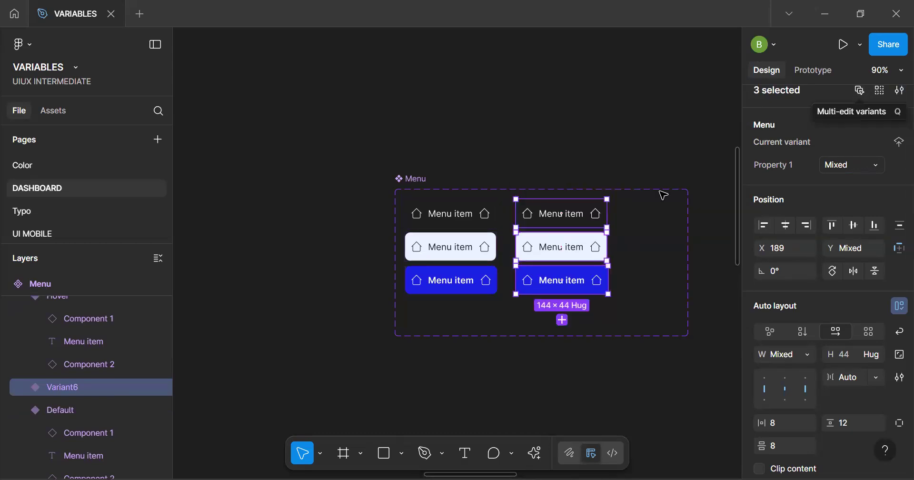
Set the opacity of the Menu item labels in the three duplicated variants to 0%
left_click(587, 214)
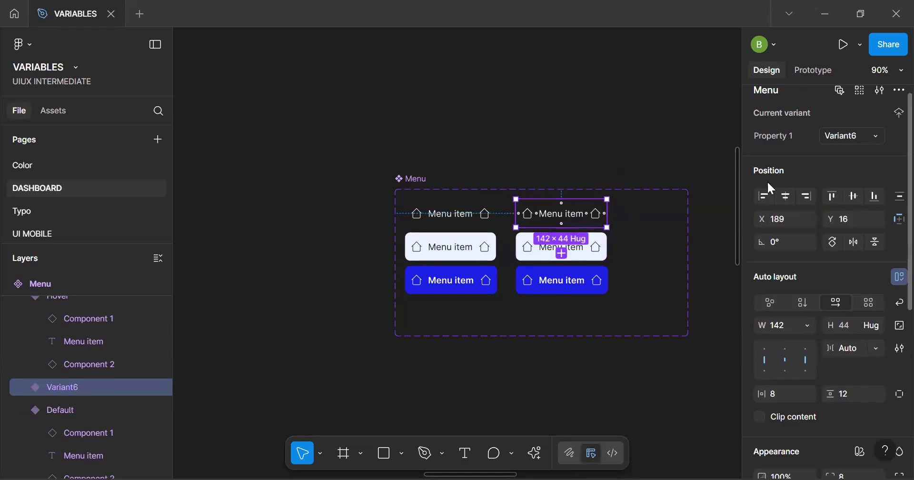
scroll(571, 213, "up", 2)
double_click(575, 221)
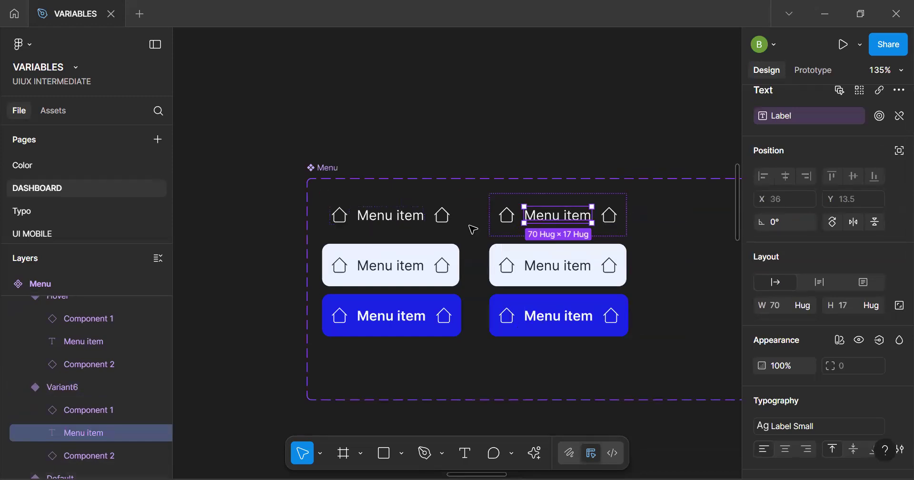
left_click(582, 274, "shift")
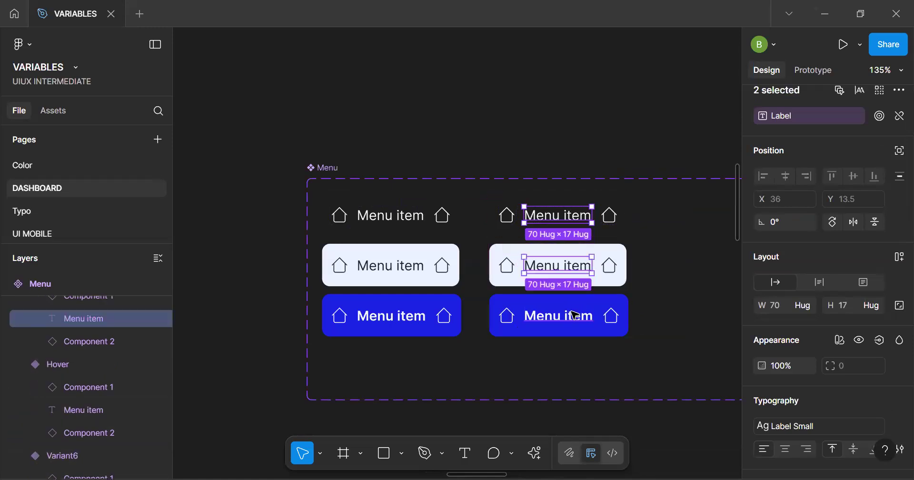
left_click(573, 319, "shift")
left_click(784, 366)
type("0")
key("Return")
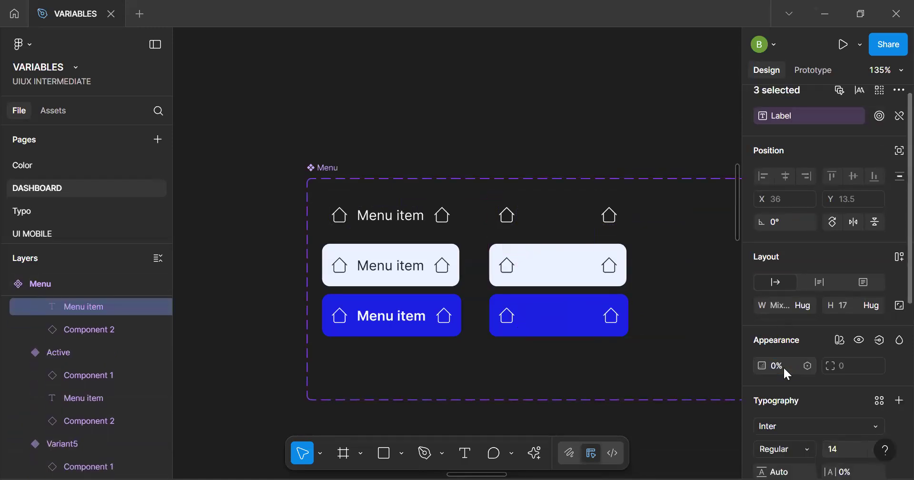
Delete the trailing home icons from the three duplicated menu item variants
left_click(614, 273)
left_click(610, 216, "shift")
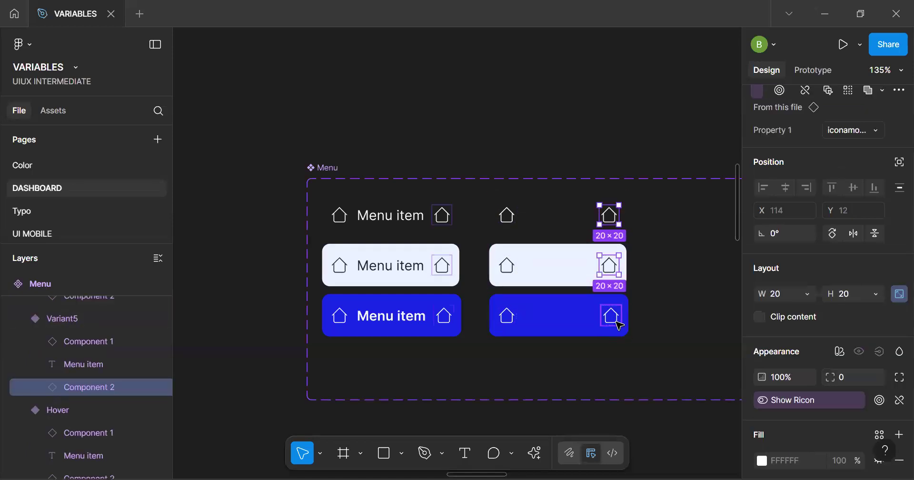
left_click(612, 316, "shift")
key("Delete")
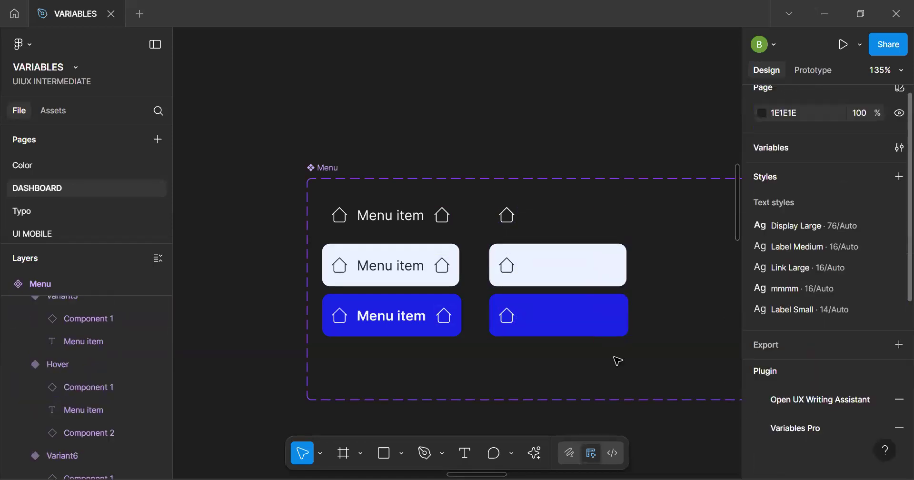
Delete the hidden Menu item text labels from the three duplicated variants, leaving only the leading home icon
left_click(582, 265)
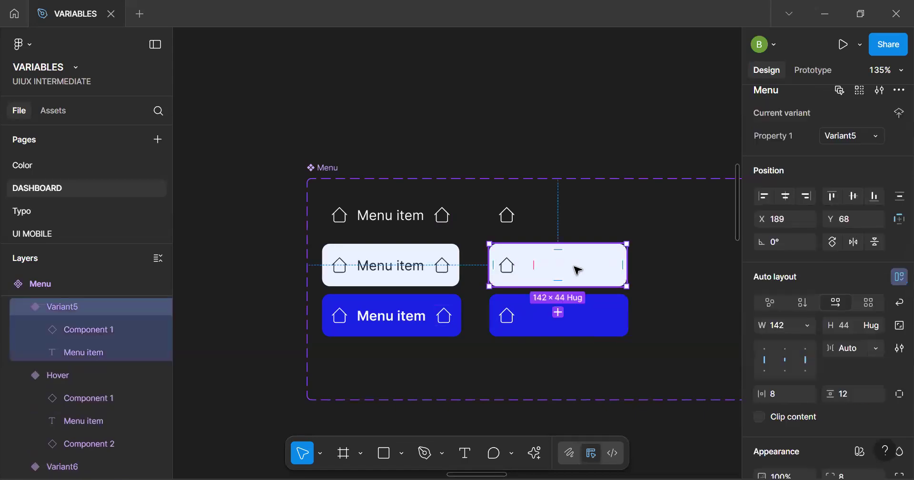
left_click(578, 267)
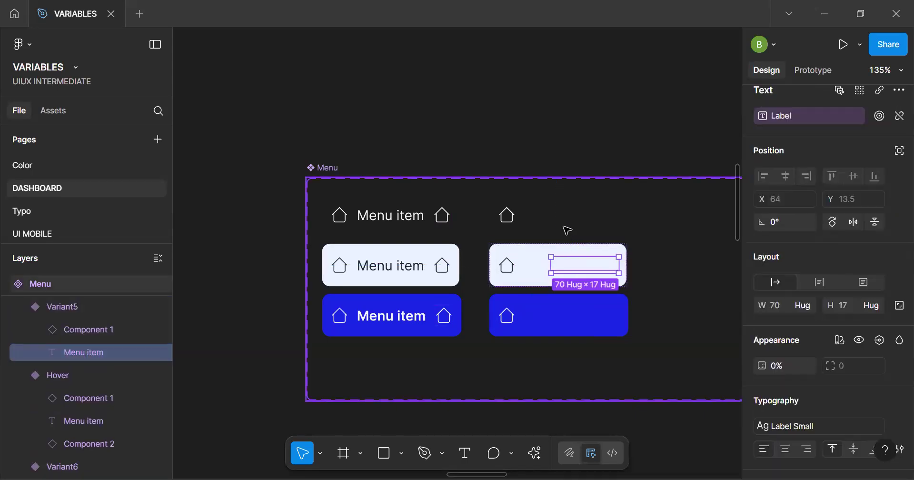
left_click(571, 222, "shift")
left_click(585, 319, "shift")
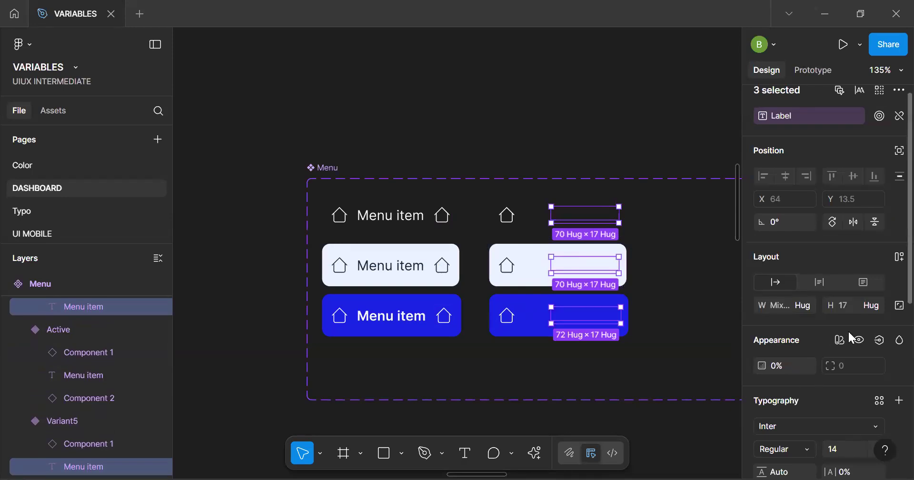
key("Delete")
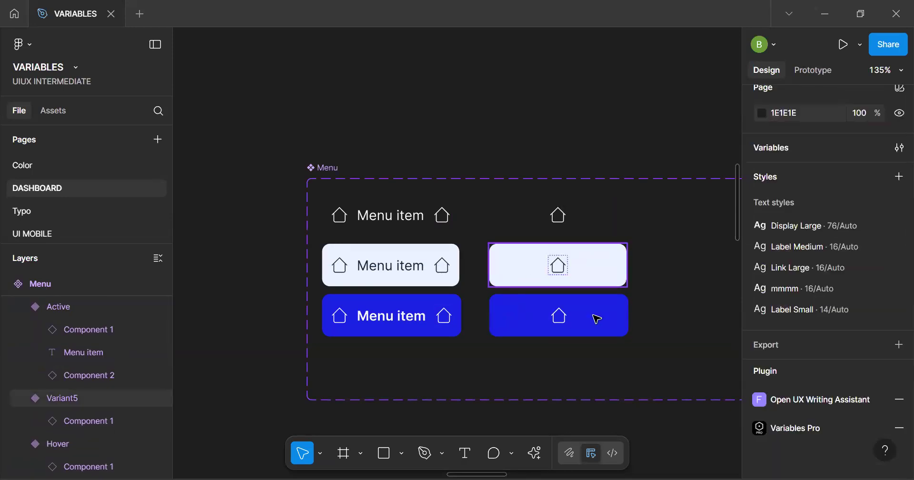
Center-align the auto layout content of the three icon-only variants, undoing an accidental duplicate of the light one
left_click(627, 297)
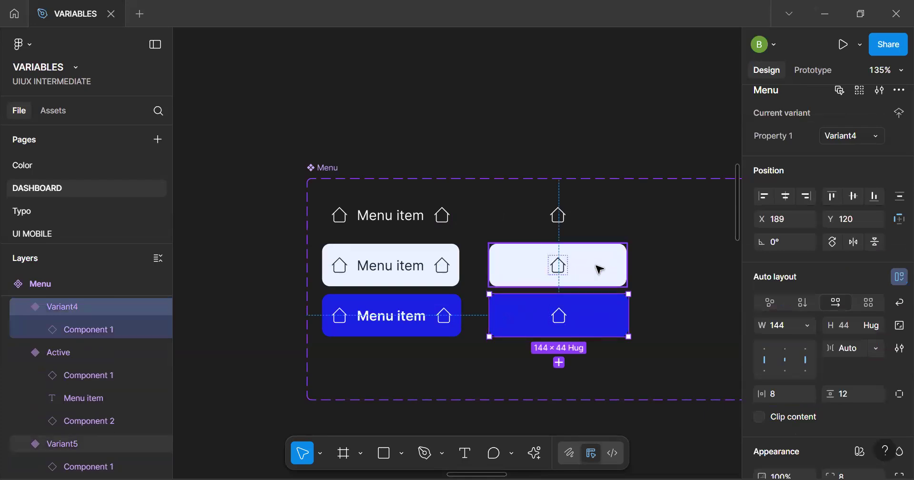
left_click(600, 269)
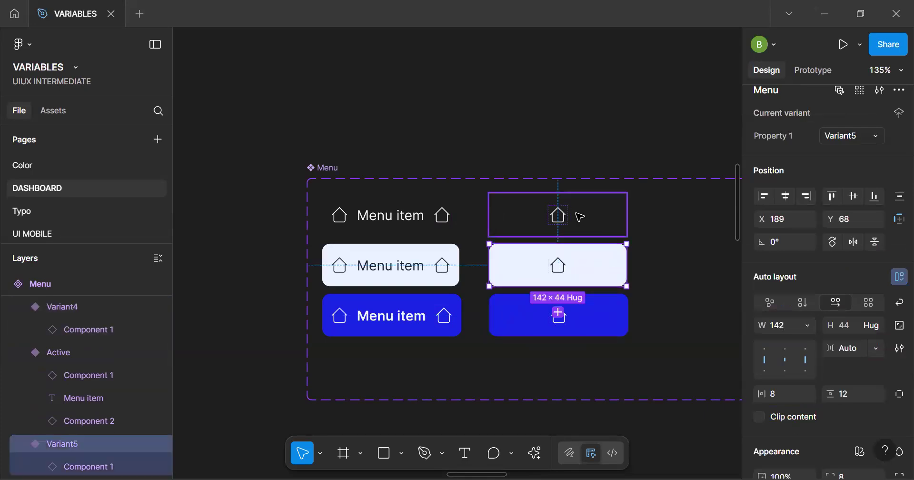
left_click(581, 217)
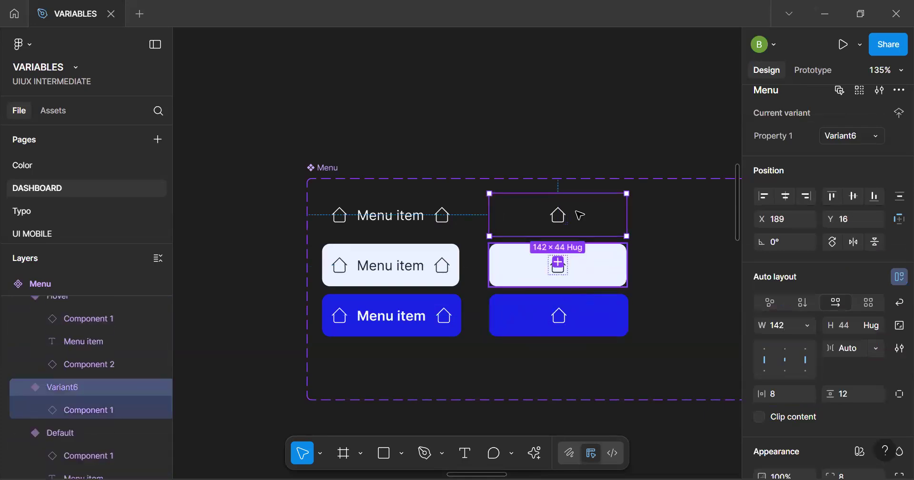
left_click(578, 264)
left_click(786, 359)
key("ctrl+d")
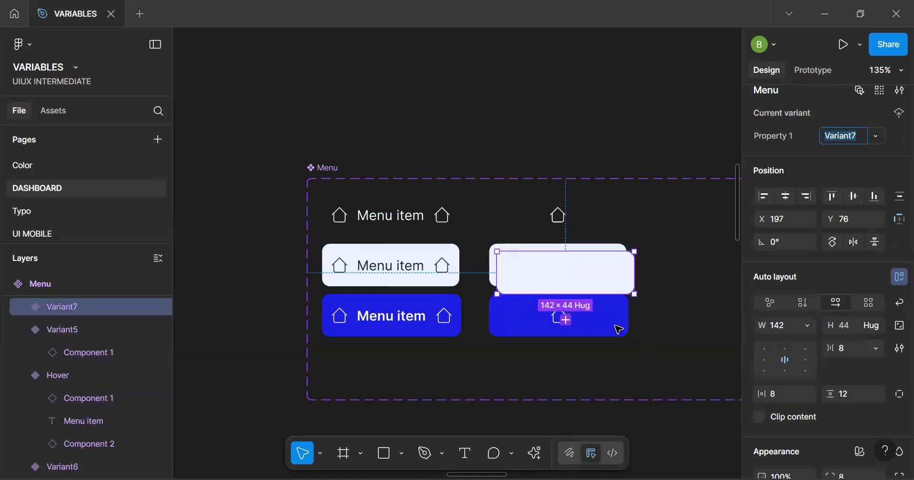
key("ctrl+z")
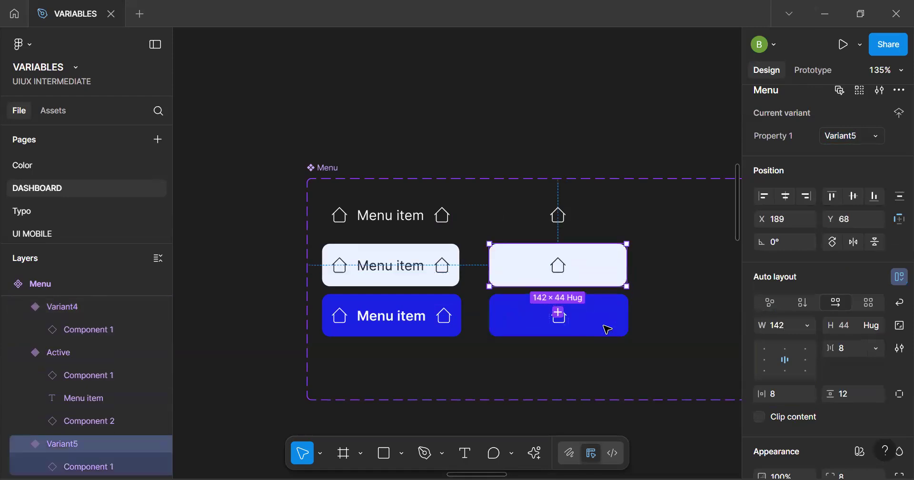
key("ctrl+z")
left_click(788, 362)
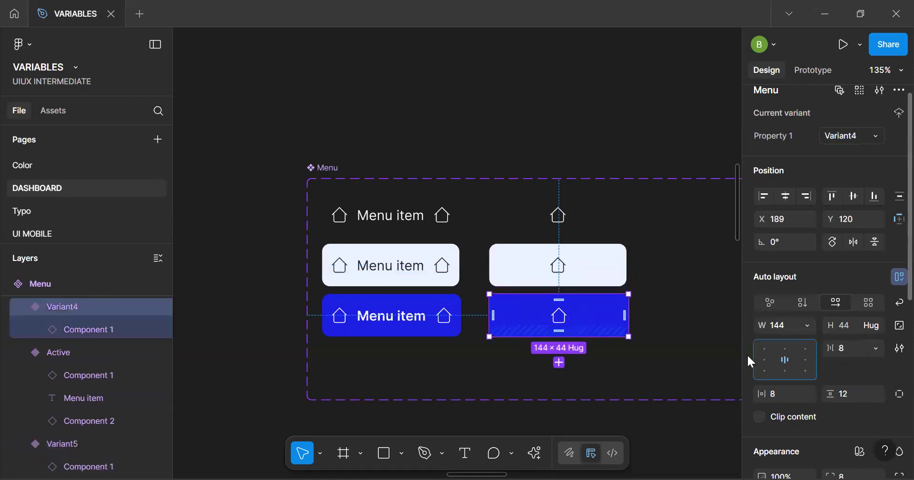
Set the width of the three icon-only variants to hug their contents
left_click(809, 328)
left_click(808, 342)
left_click(604, 268)
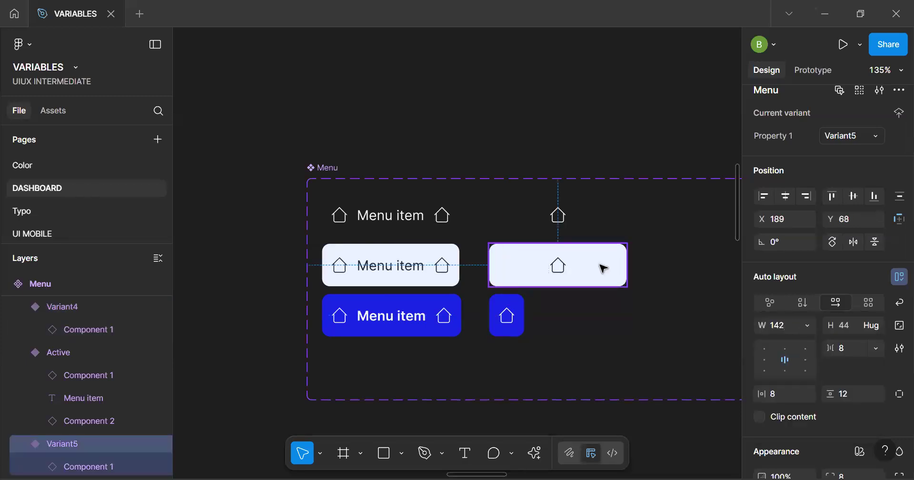
left_click(582, 221, "shift")
left_click(810, 355)
left_click(796, 371)
Set all six menu item variants to a fixed height of 44
left_click(509, 315)
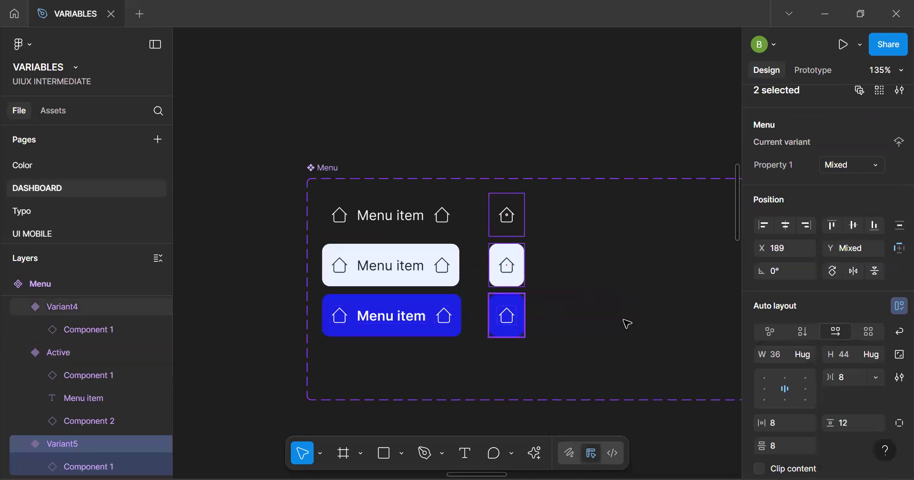
left_click(439, 327, "shift")
left_click(507, 272, "shift")
left_click(508, 220, "shift")
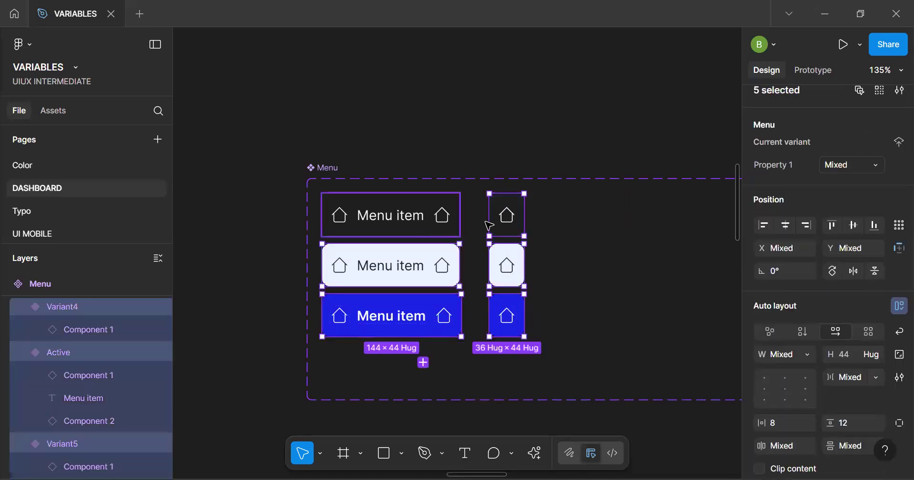
left_click(852, 353)
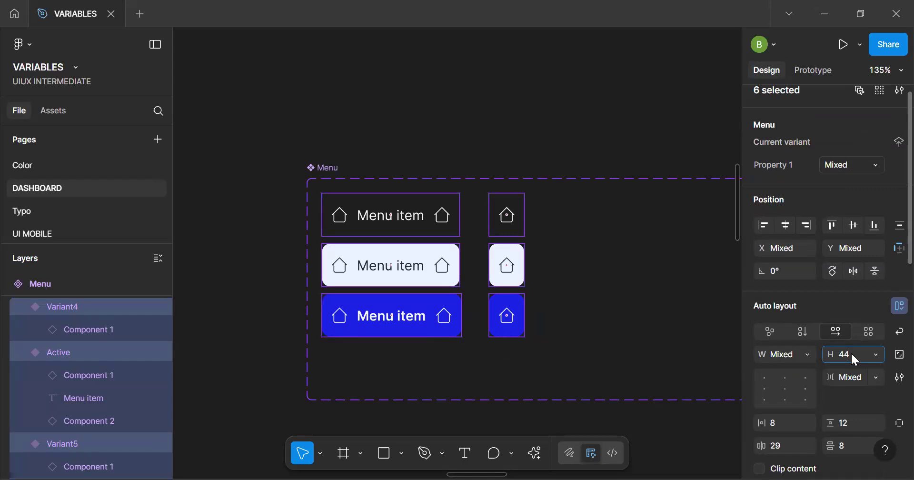
key("Return")
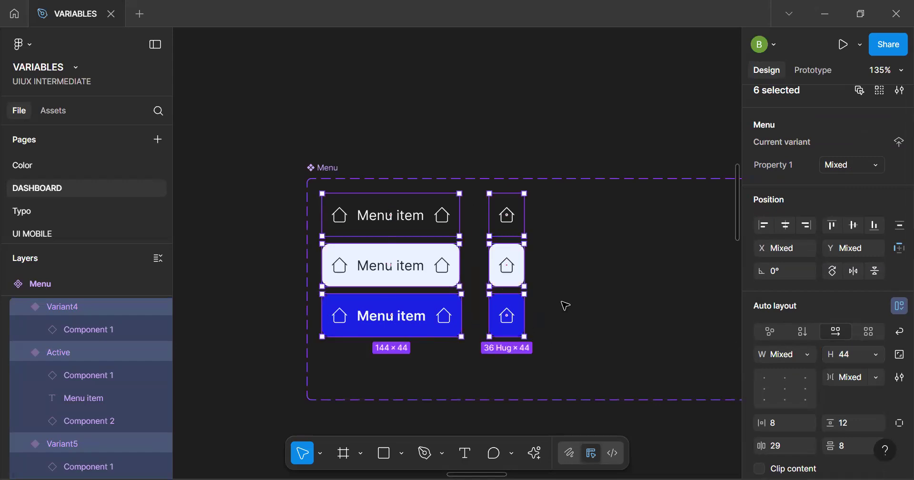
left_click(504, 316)
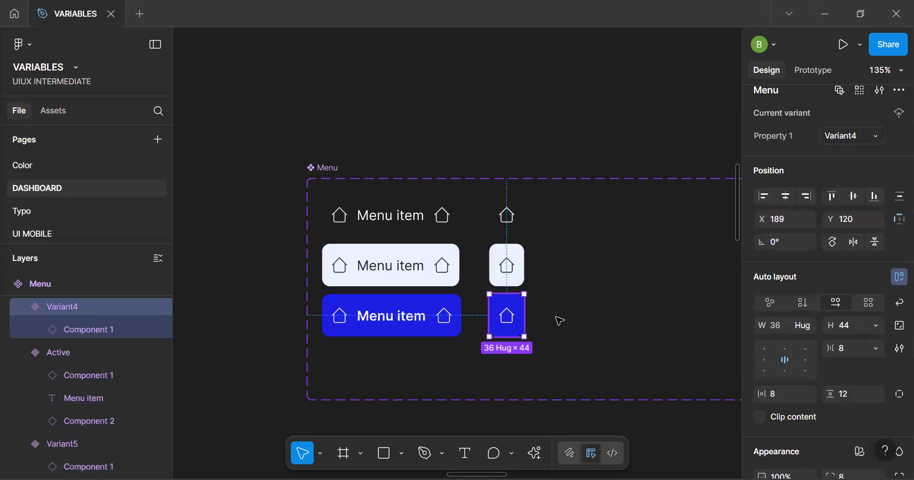
left_click(560, 321)
scroll(500, 317, "up", 3)
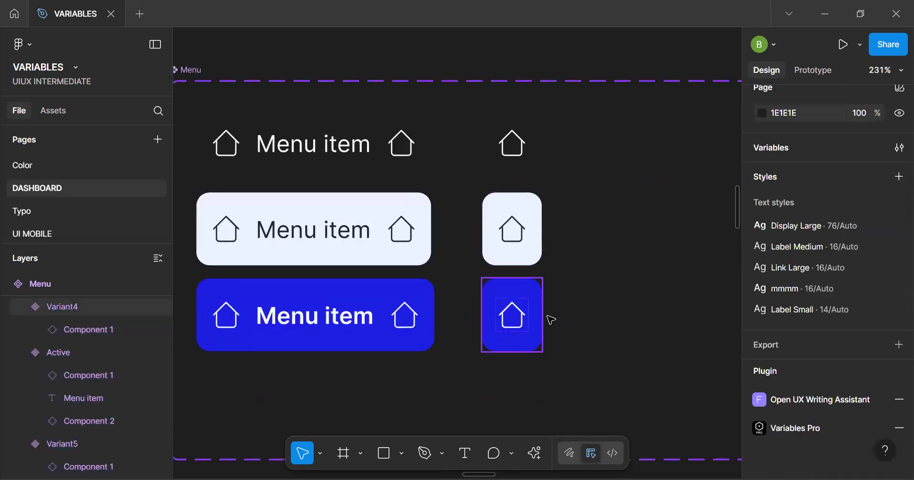
Set the width of the three labelled menu item variants, Default, Hover and Active, to hug their contents
left_click(541, 322)
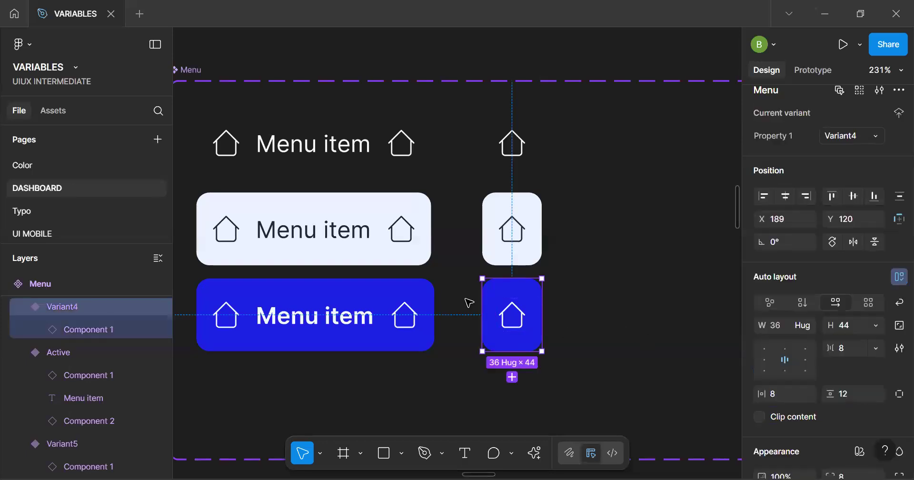
left_click(344, 315)
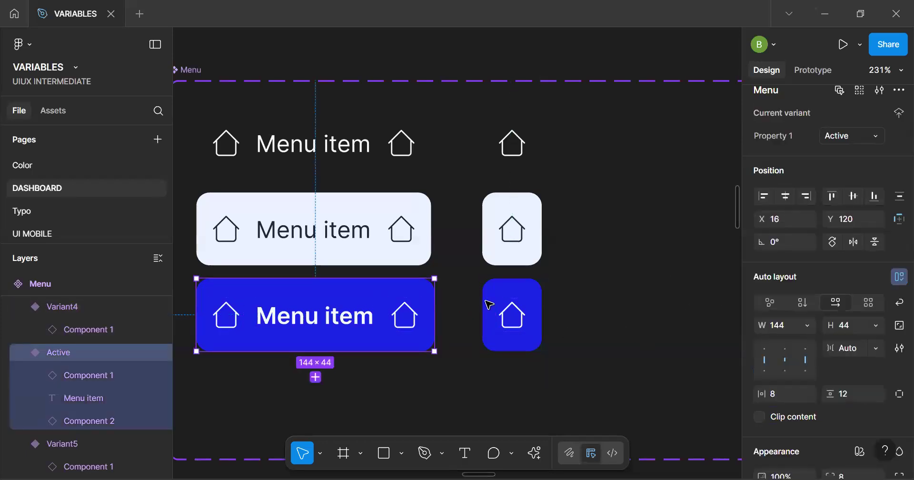
left_click(491, 320)
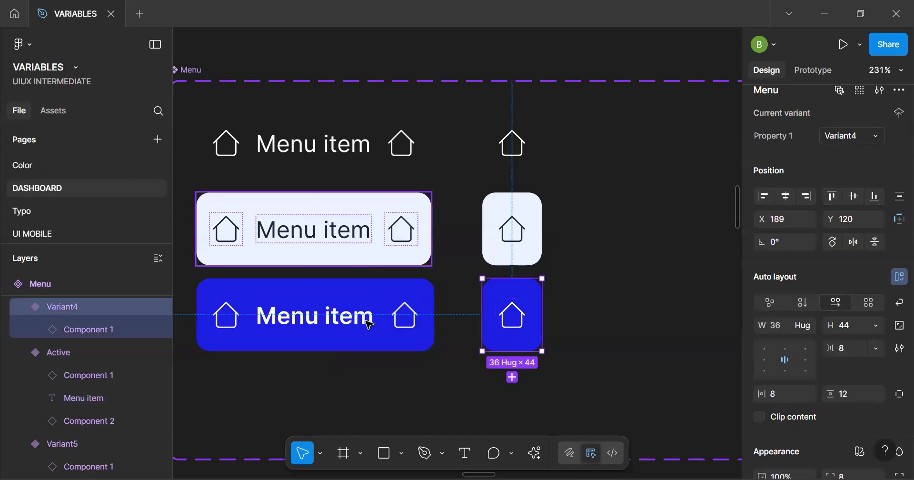
left_click(364, 320)
left_click(372, 229, "shift")
left_click(386, 170, "shift")
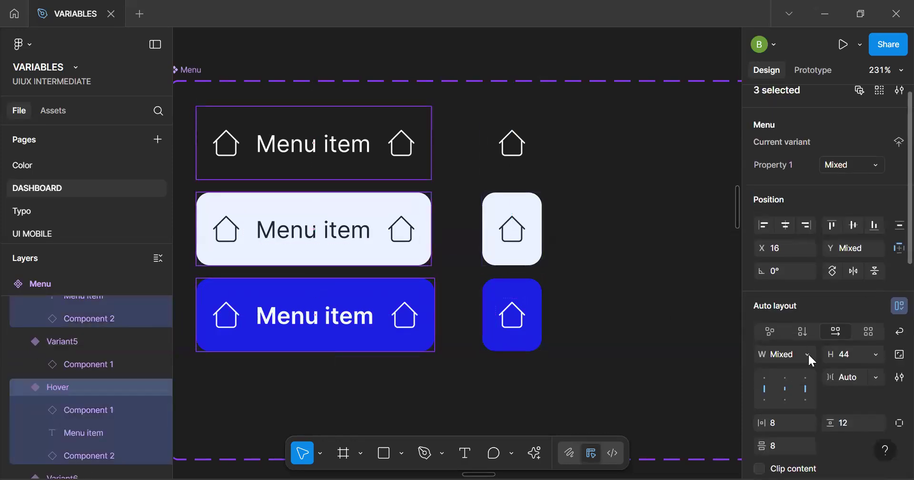
left_click(807, 354)
left_click(823, 372)
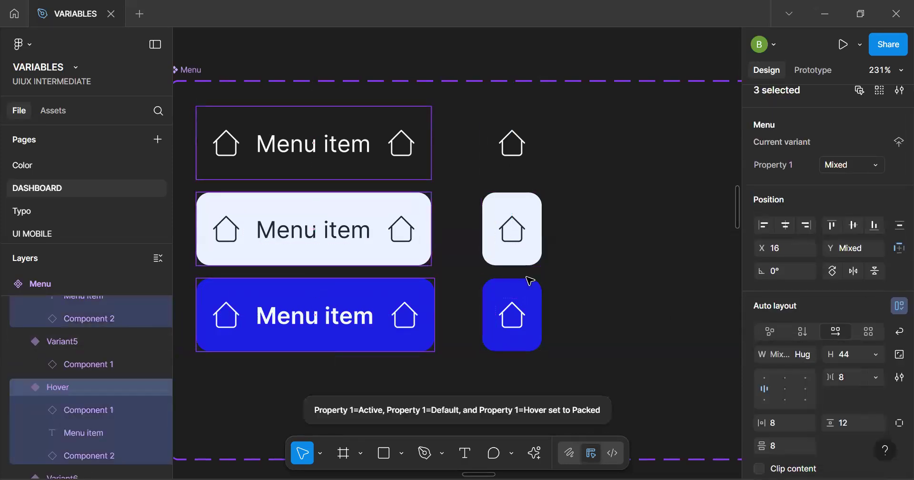
left_click(527, 284)
left_click(528, 305)
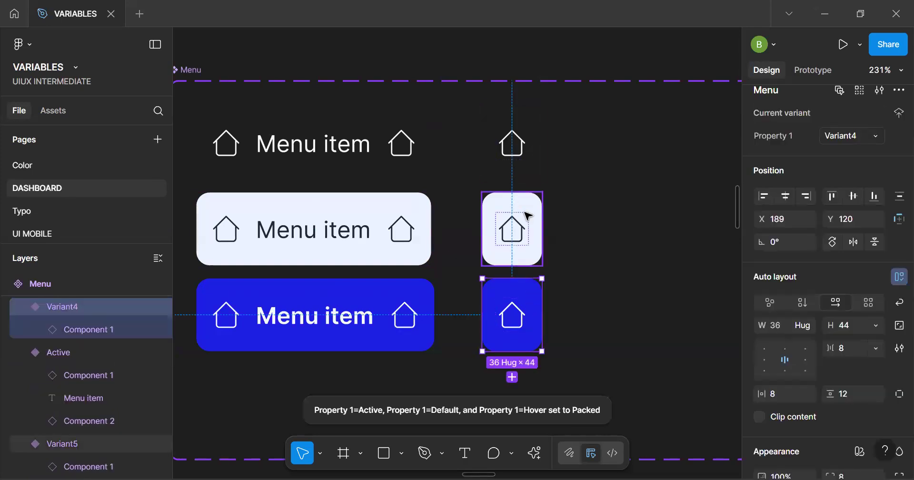
scroll(527, 213, "up", 3)
scroll(534, 215, "down", 3)
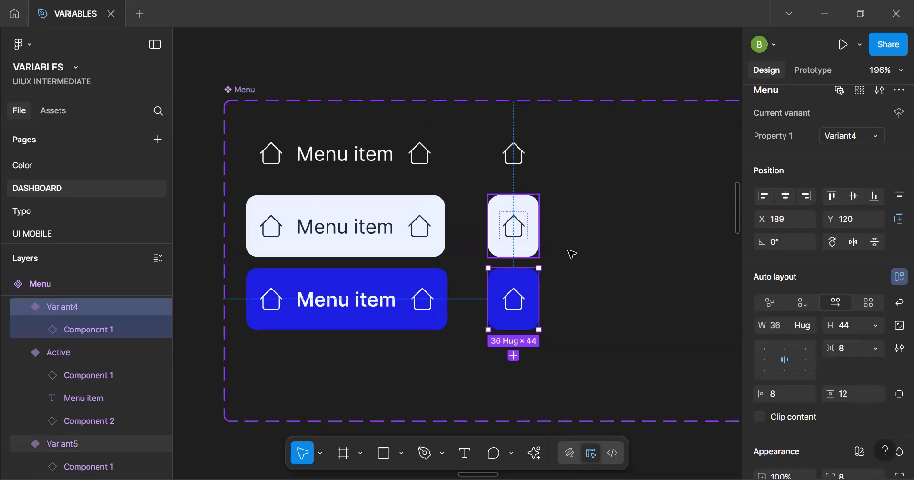
scroll(546, 275, "down", 5)
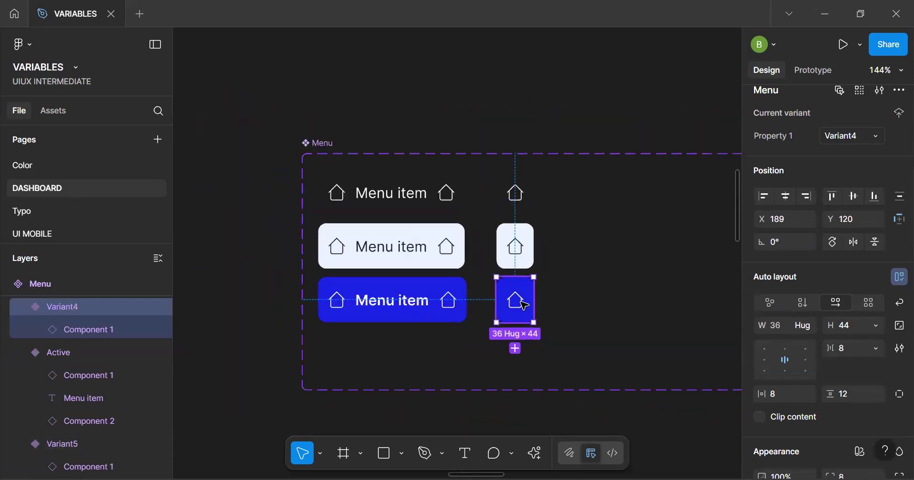
key("space")
left_click(521, 260)
scroll(523, 262, "down", 2)
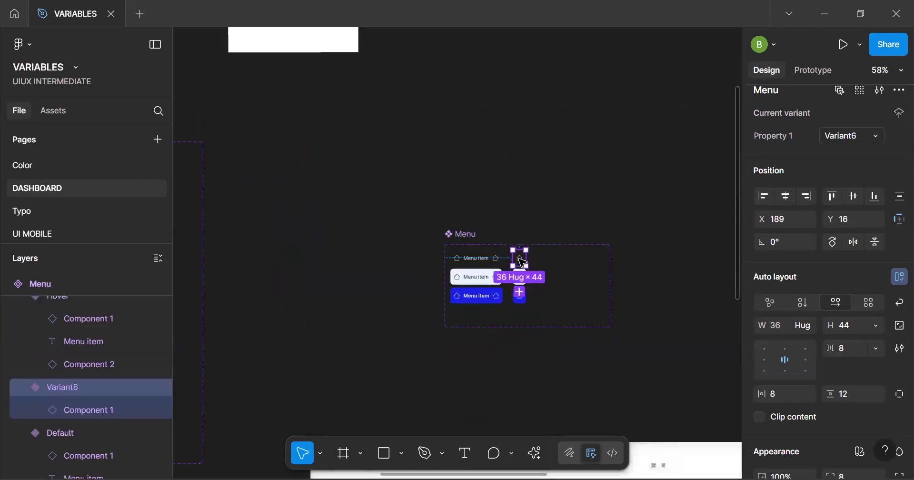
Switch all seven menu instances in the second Menu-item sidebar variant to the icon-only Variant6
key("space")
left_click_drag(545, 279, 312, 105)
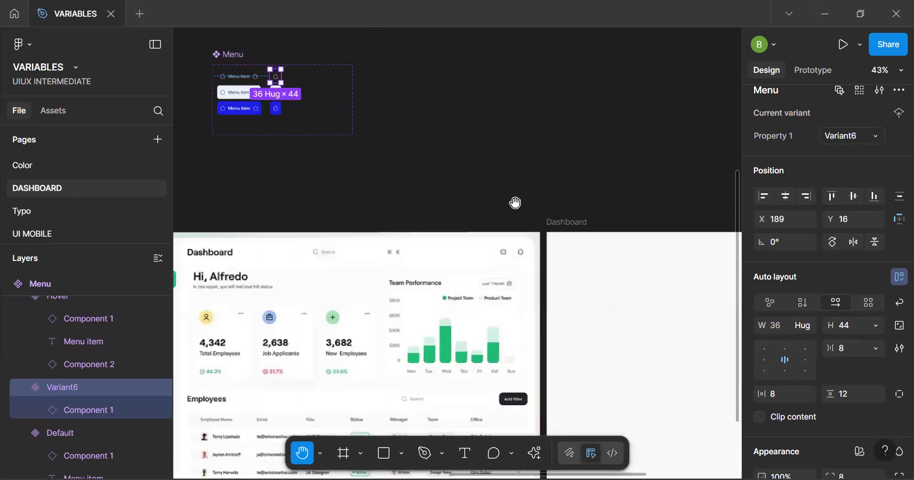
scroll(490, 191, "down", 4)
left_click_drag(184, 121, 392, 91)
scroll(392, 92, "up", 5)
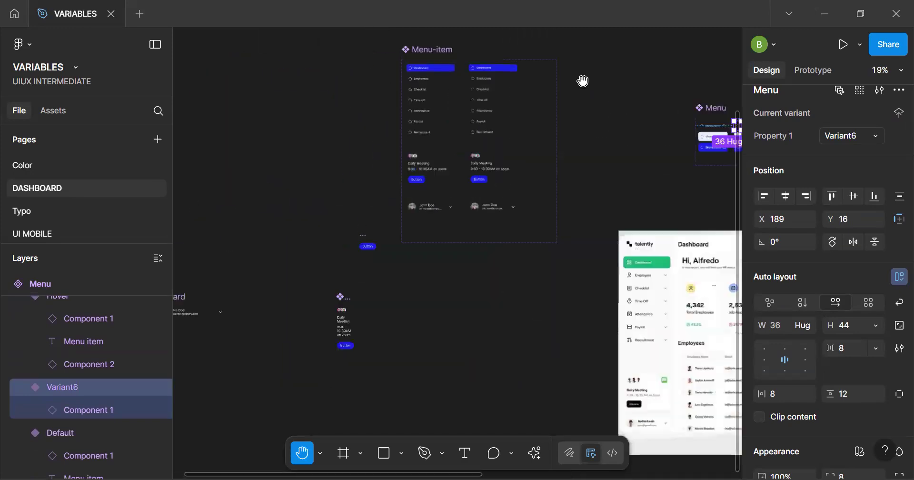
scroll(486, 236, "up", 3)
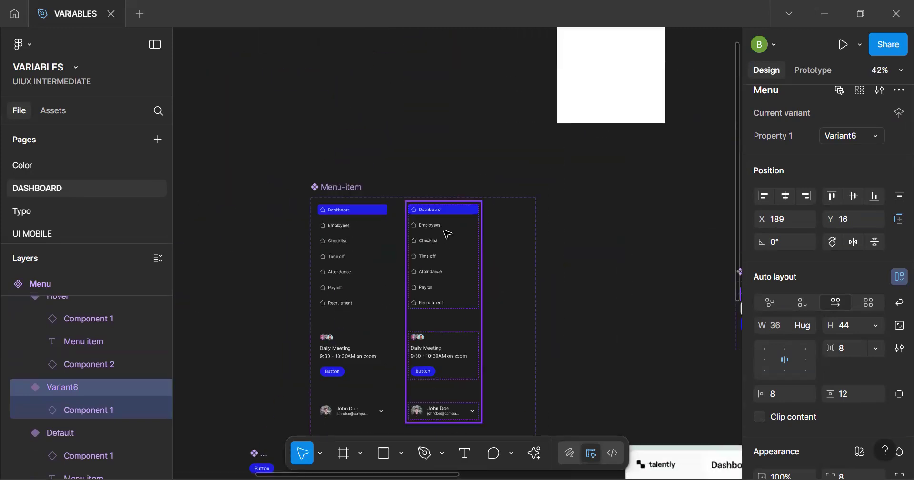
left_click(445, 233)
scroll(454, 233, "up", 2)
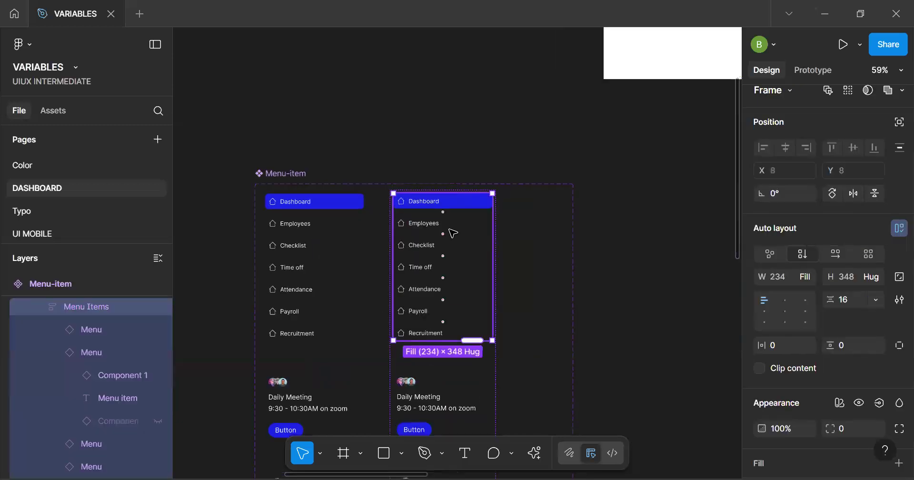
double_click(453, 233)
key("ctrl+a")
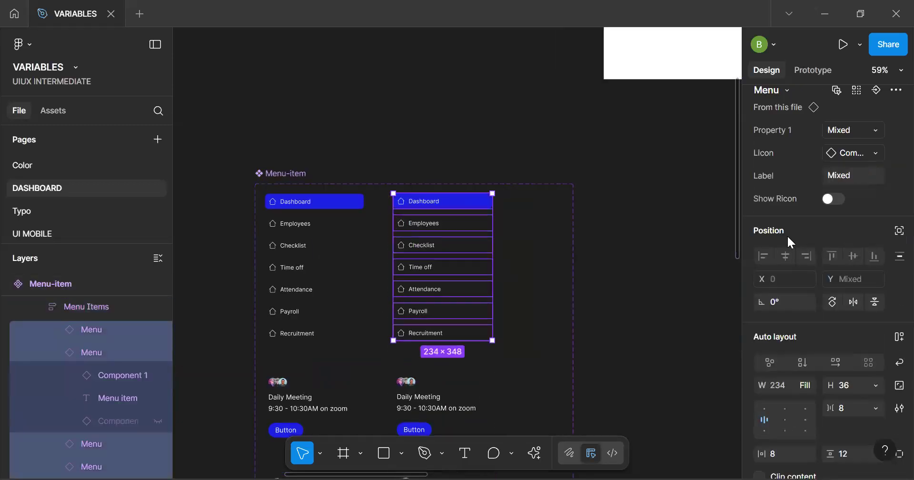
left_click(862, 139)
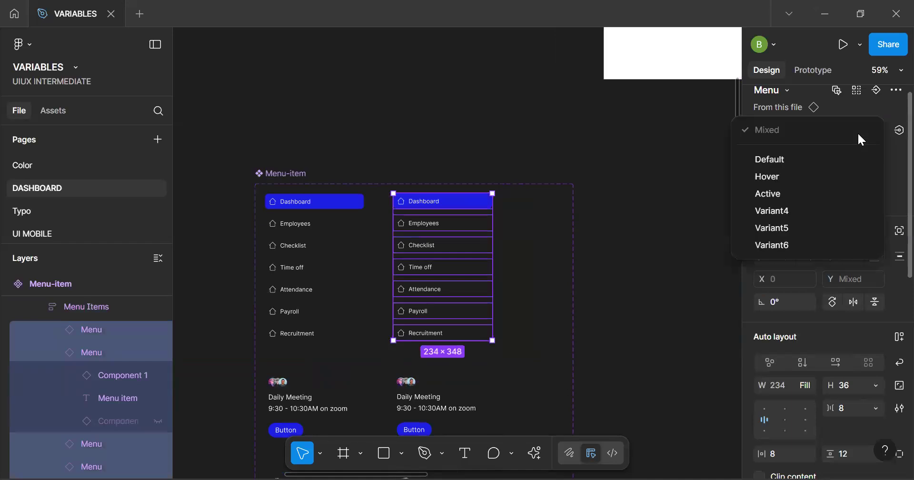
left_click(809, 212)
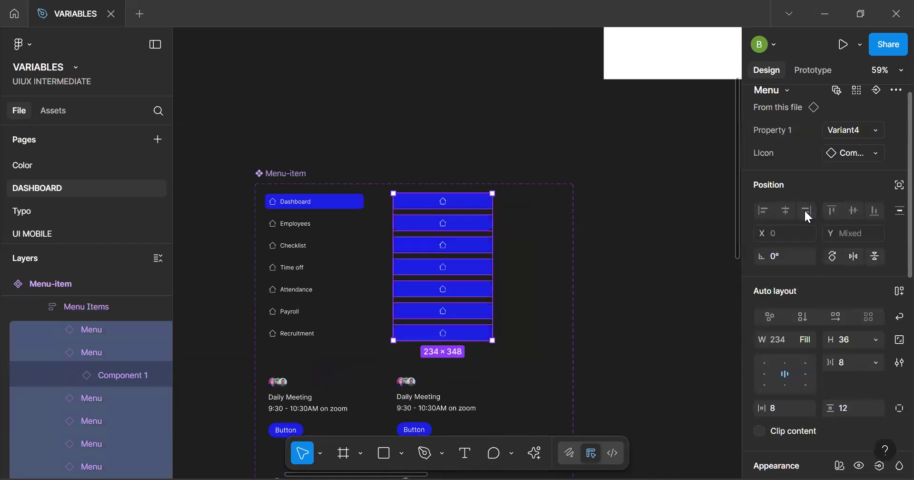
left_click(867, 153)
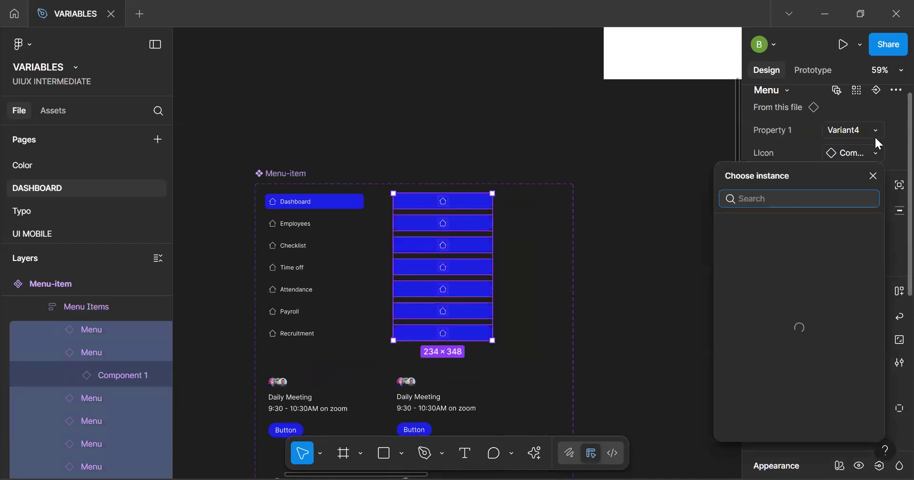
left_click(874, 175)
left_click(865, 155)
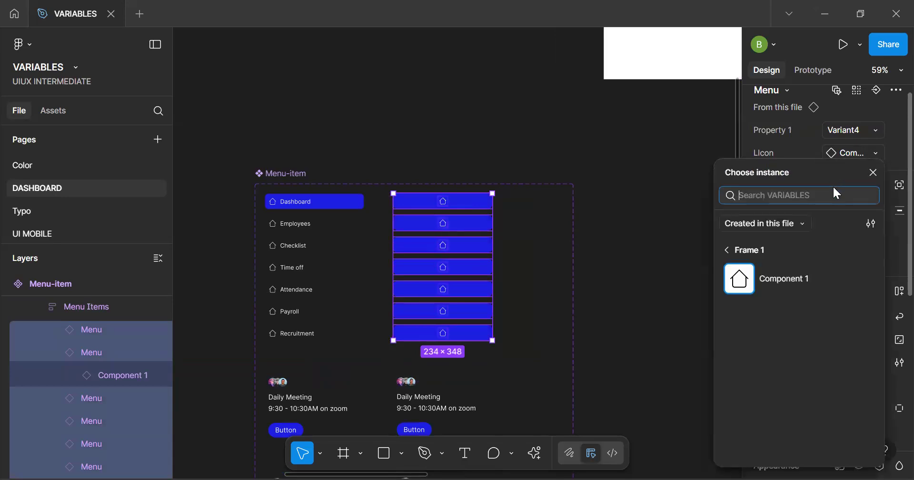
left_click(859, 131)
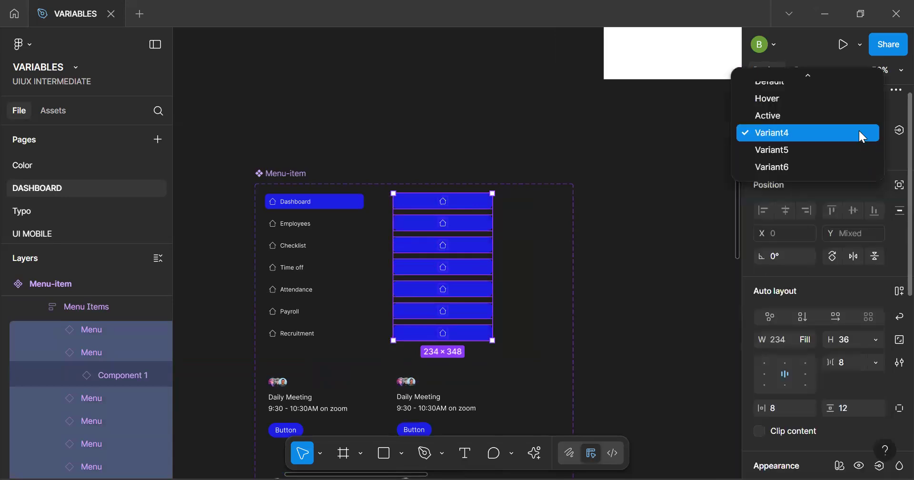
left_click(809, 167)
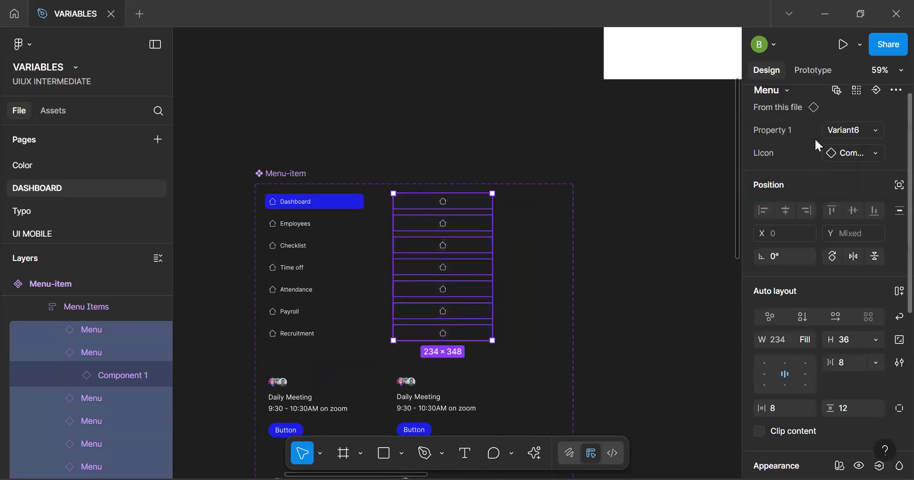
left_click(805, 338)
left_click(708, 331)
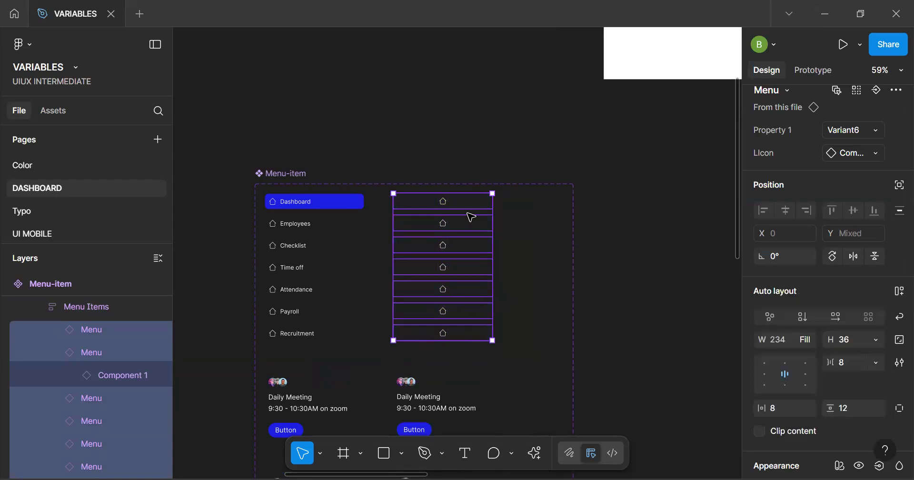
Switch the first menu instance in the second sidebar variant to the icon-only active style, Variant4
left_click(468, 204)
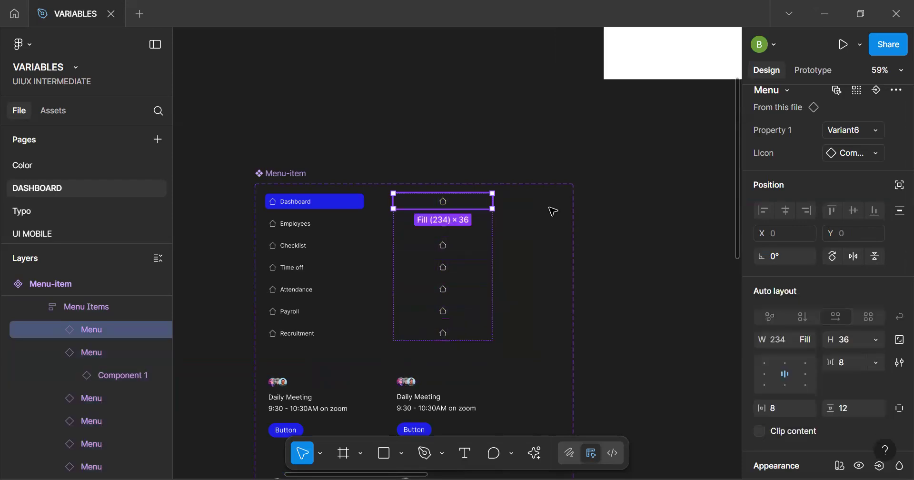
left_click(843, 130)
left_click(782, 135)
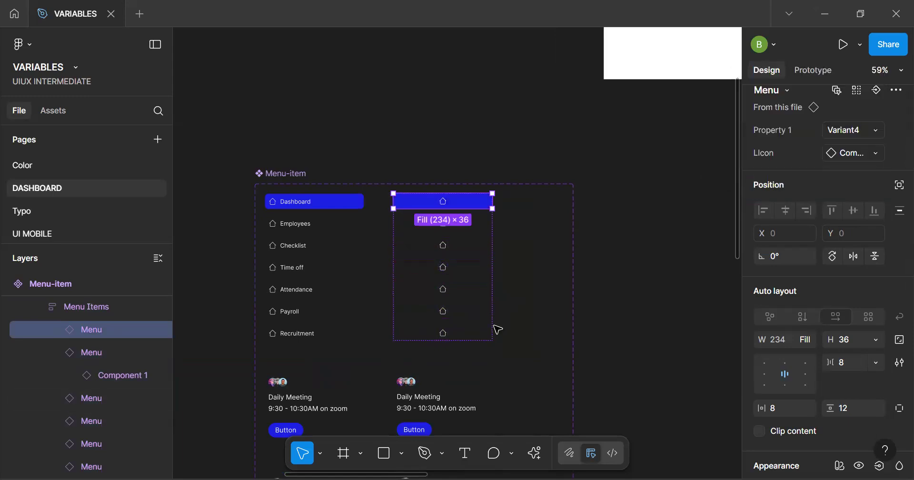
left_click(490, 348)
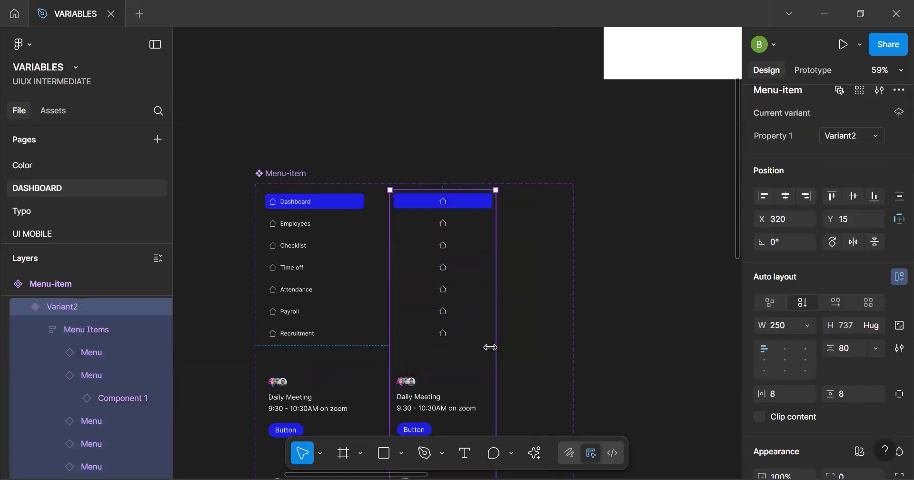
Hide the Meeting Info block in the second sidebar variant
scroll(488, 361, "down", 3)
key("space")
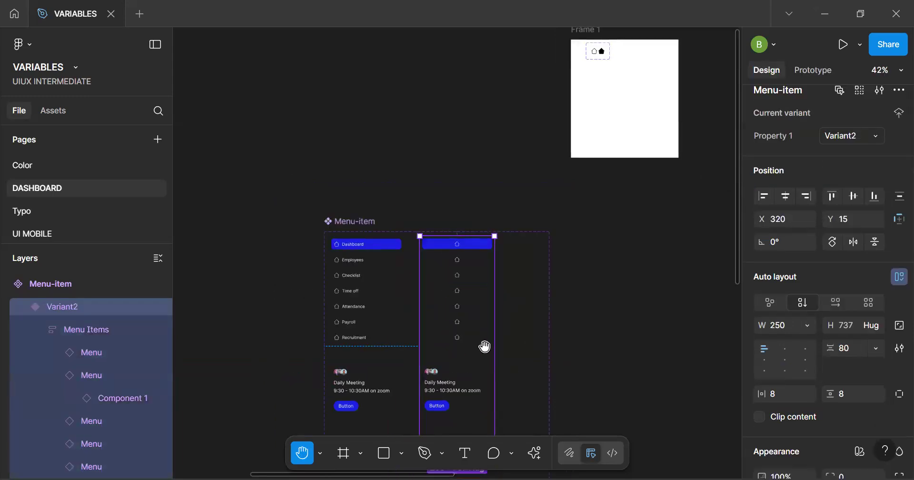
scroll(491, 349, "up", 2)
scroll(451, 299, "up", 1)
left_click_drag(422, 387, 414, 288)
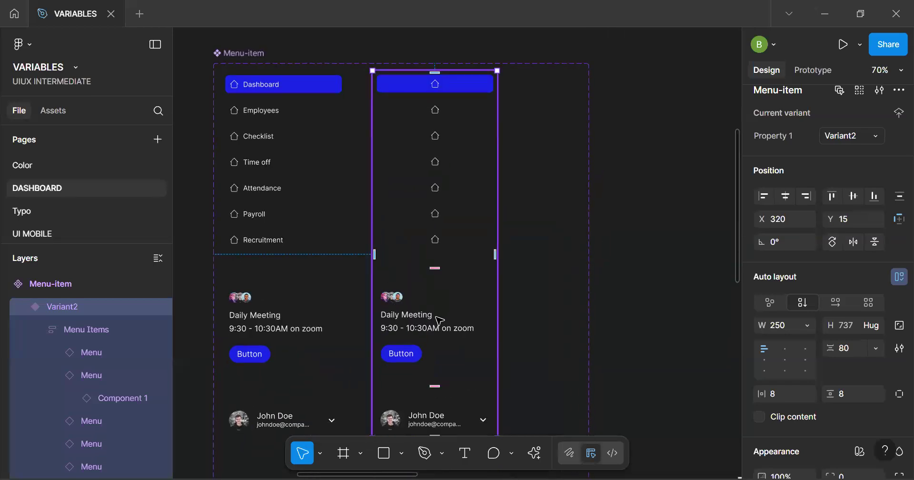
left_click(438, 336)
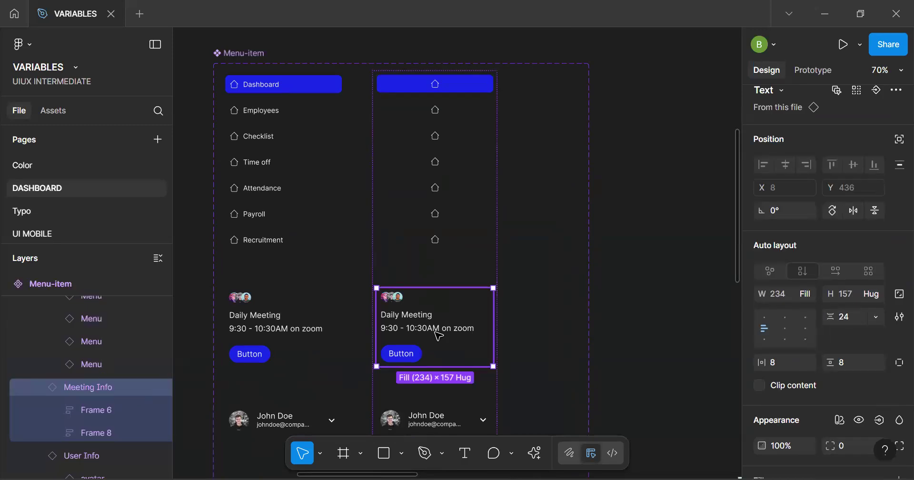
scroll(438, 267, "down", 5)
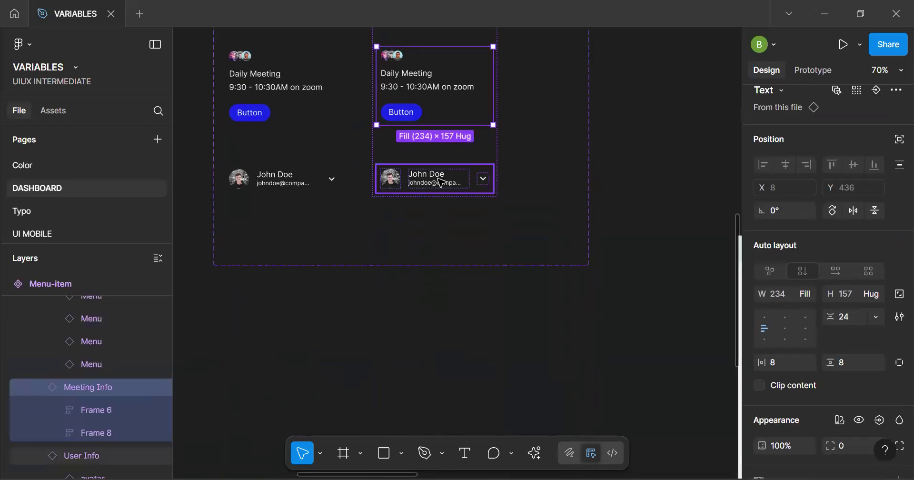
scroll(441, 185, "up", 3)
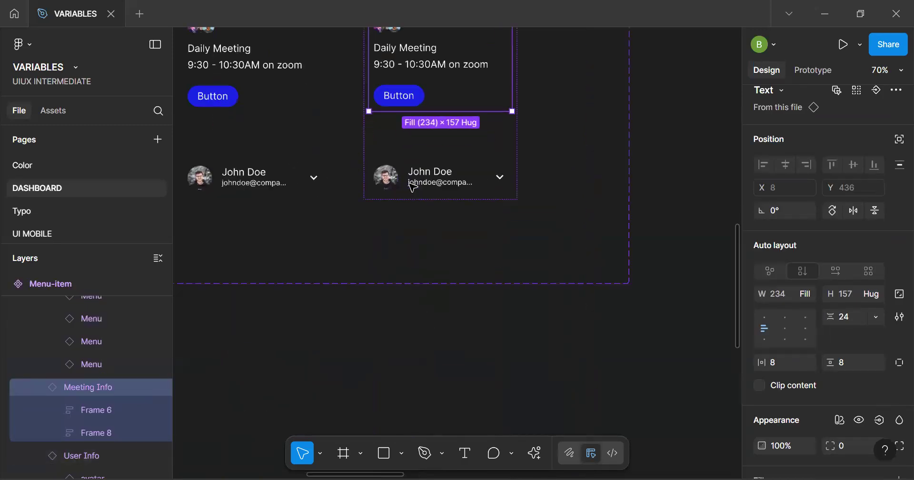
scroll(555, 266, "up", 5)
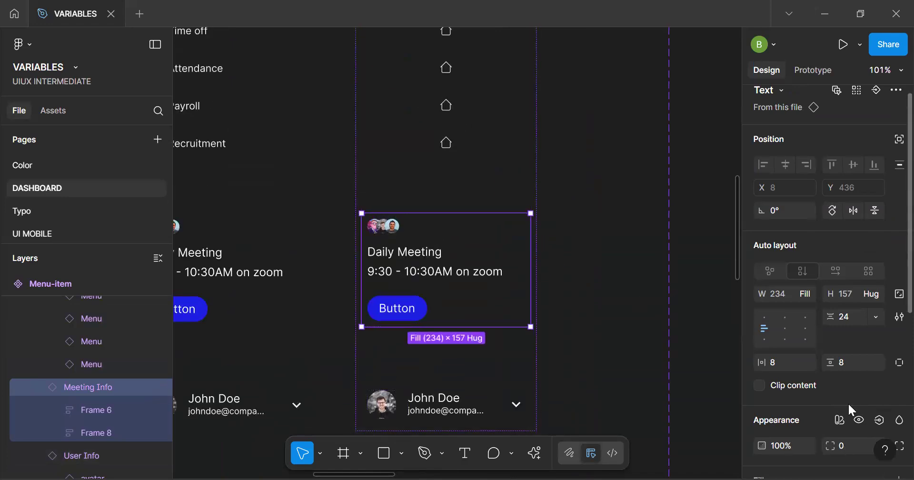
left_click(861, 421)
scroll(464, 286, "up", 3)
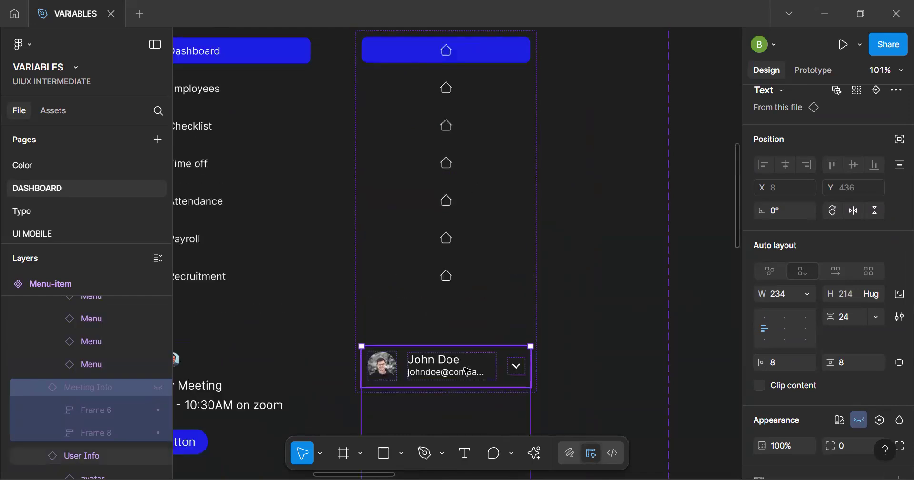
Hide the name and e-mail text frame and the dropdown arrow in the second sidebar variant's User Info card, leaving the avatar
left_click(465, 371)
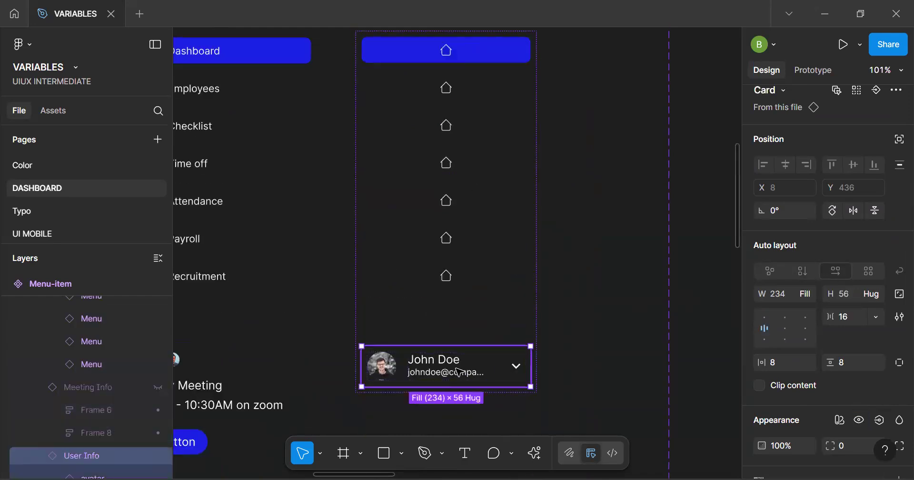
double_click(459, 372)
left_click(518, 367, "shift")
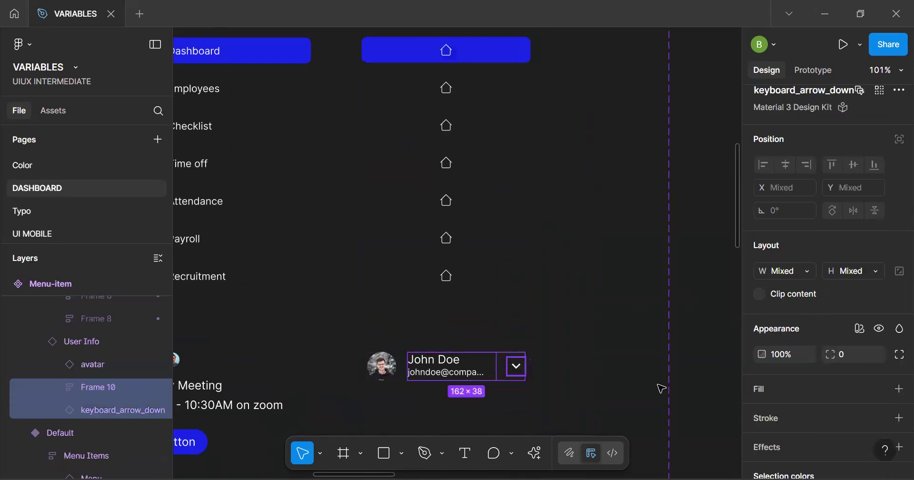
key("ctrl+shift+h")
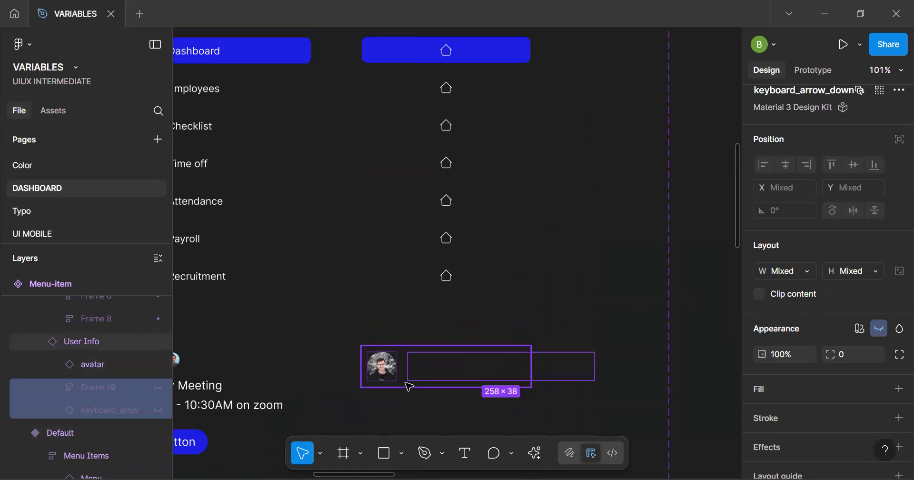
left_click(430, 374)
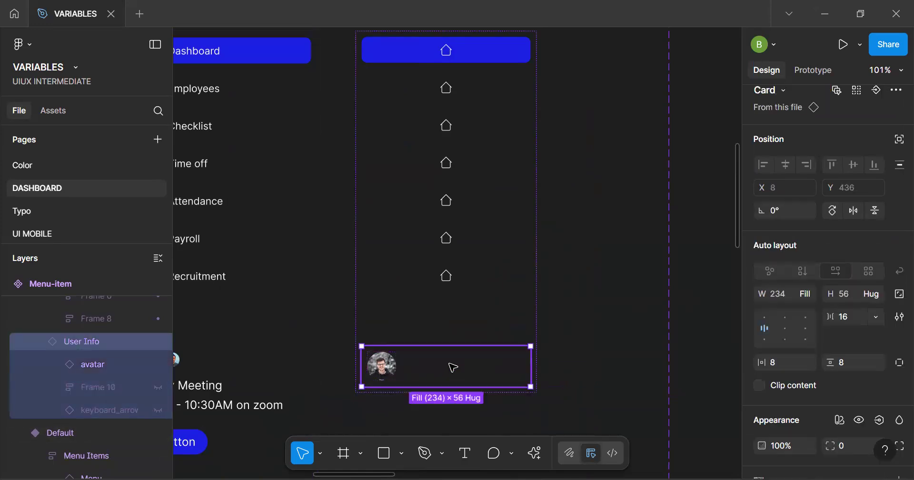
Narrow the second sidebar variant to about 81 px wide and align its contents to the top centre
left_click(92, 369)
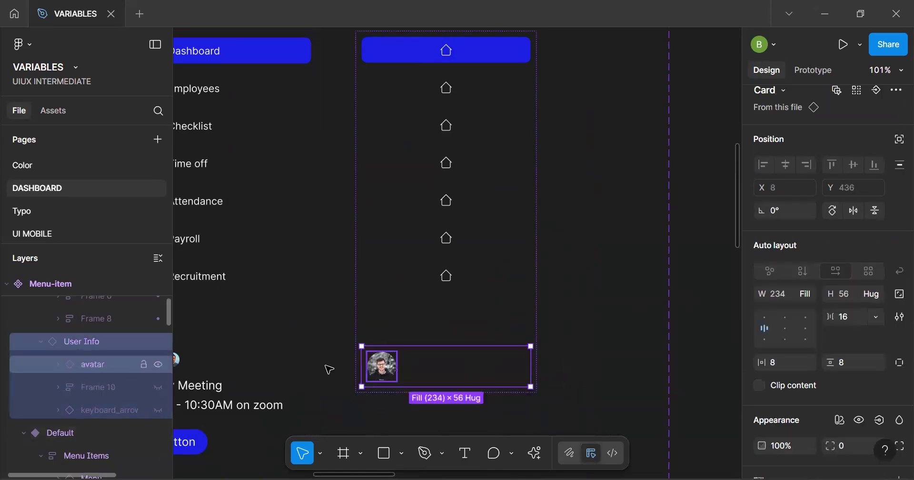
left_click(515, 303)
scroll(515, 303, "down", 2)
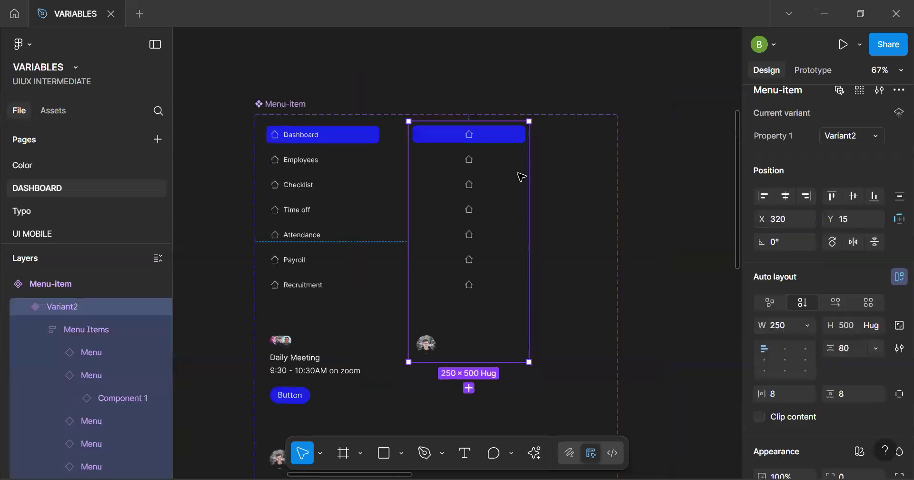
left_click_drag(507, 248, 447, 248)
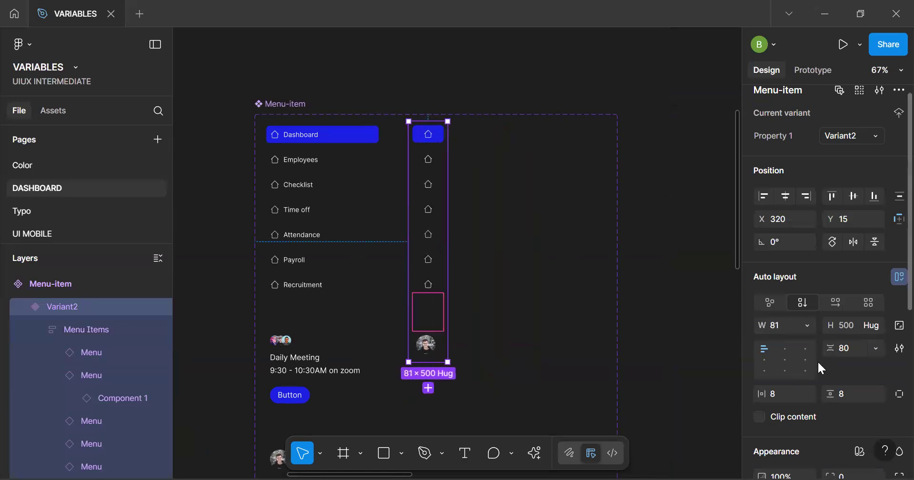
left_click(782, 348)
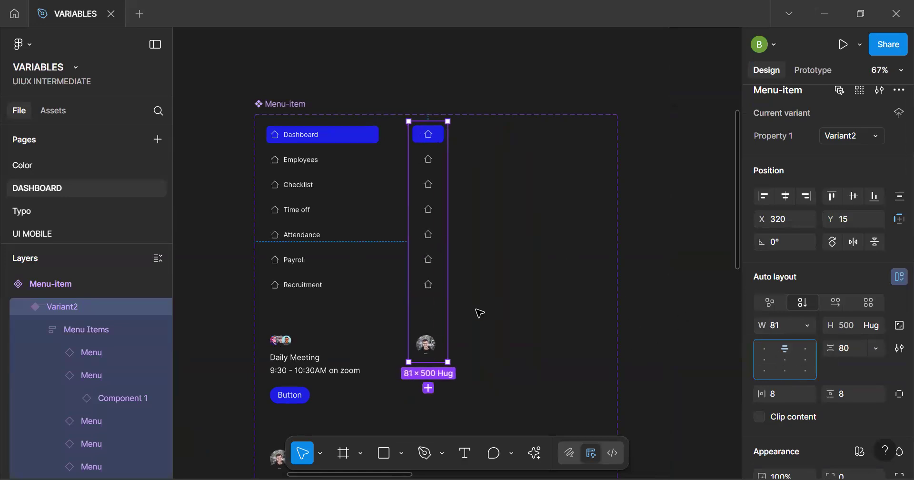
Set the width of the second sidebar variant's User Info card to hug its contents
double_click(425, 342)
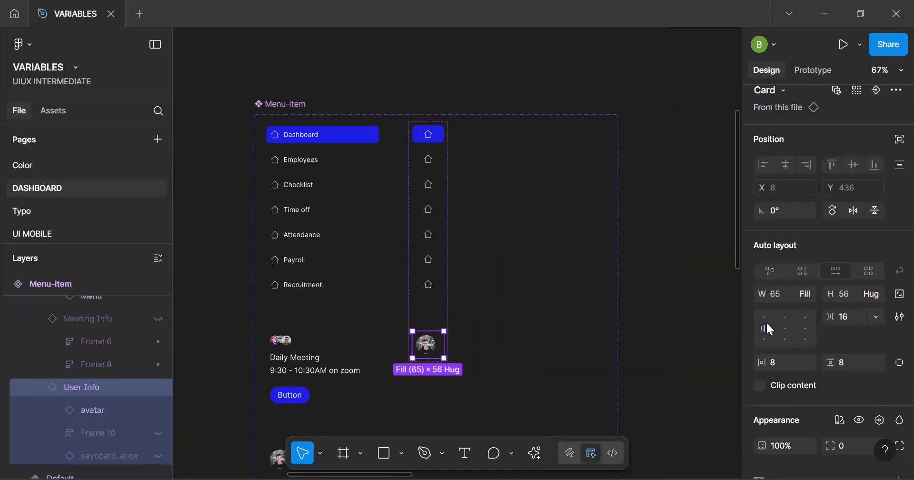
left_click(807, 295)
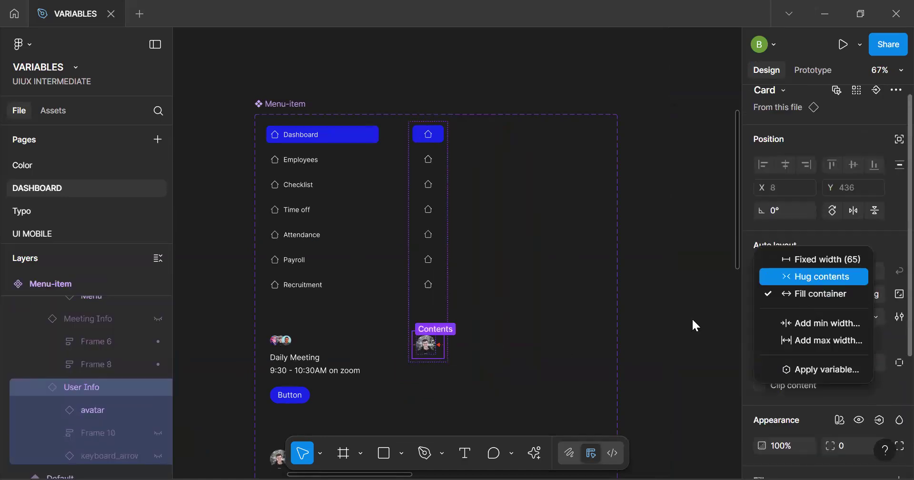
left_click(812, 279)
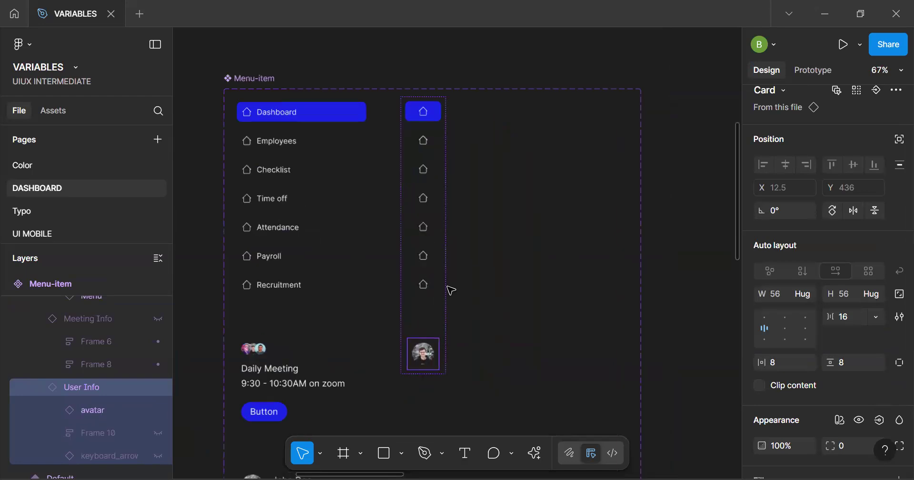
scroll(449, 290, "up", 5)
scroll(405, 291, "down", 1)
scroll(404, 291, "up", 4)
scroll(404, 292, "down", 4)
scroll(405, 292, "down", 3)
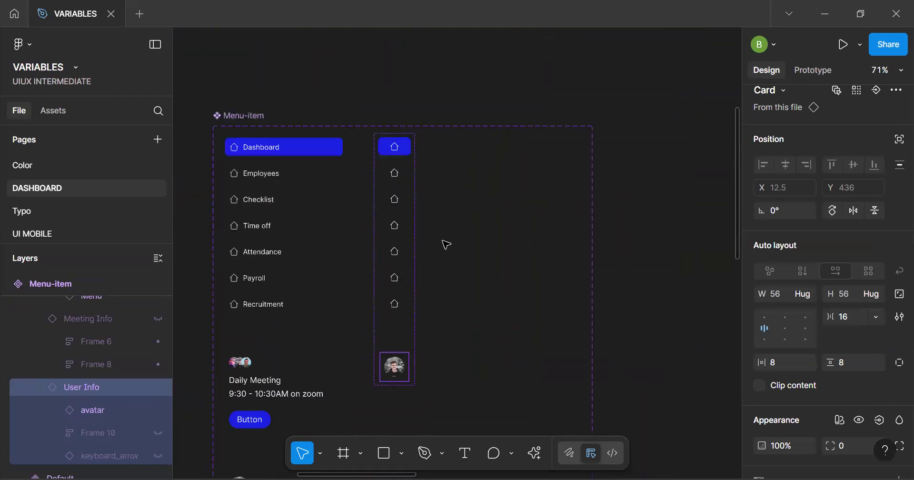
key("Escape")
Set the width of the collapsed sidebar variant, Variant2, to 75
key("space")
scroll(439, 302, "left", 3)
scroll(439, 302, "up", 1)
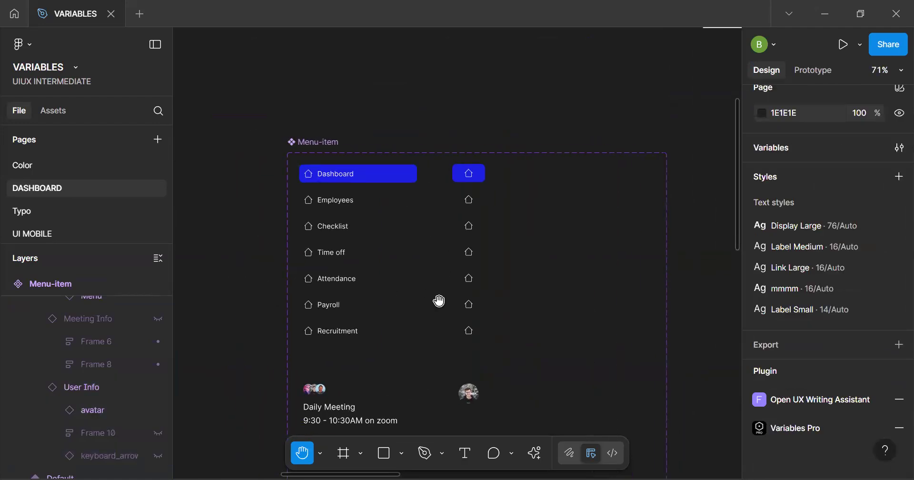
left_click(479, 292)
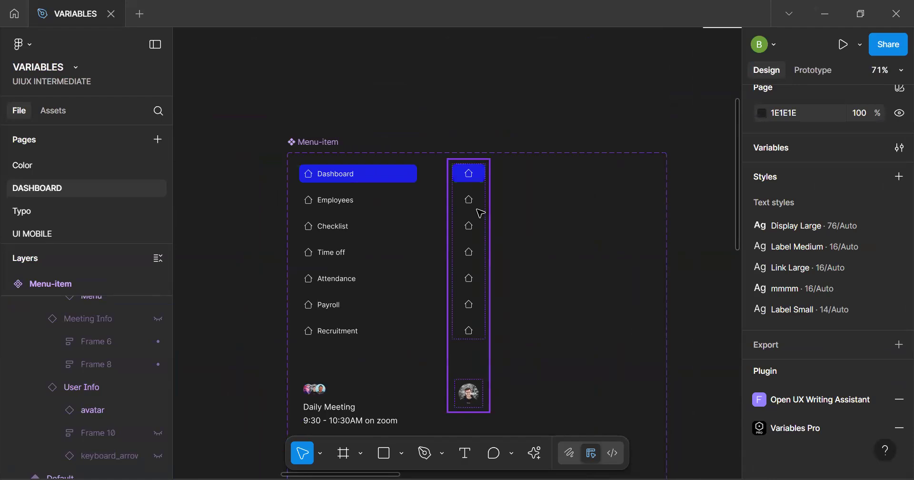
left_click(479, 212)
left_click(780, 326)
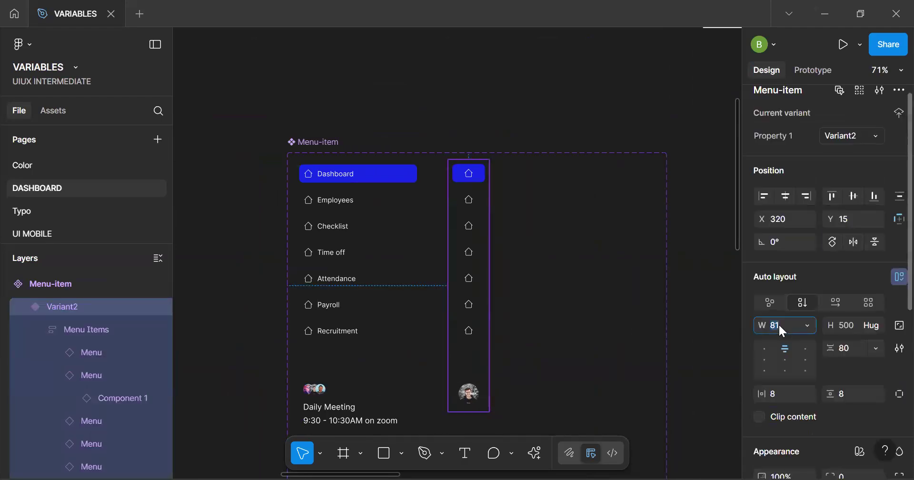
key("Return")
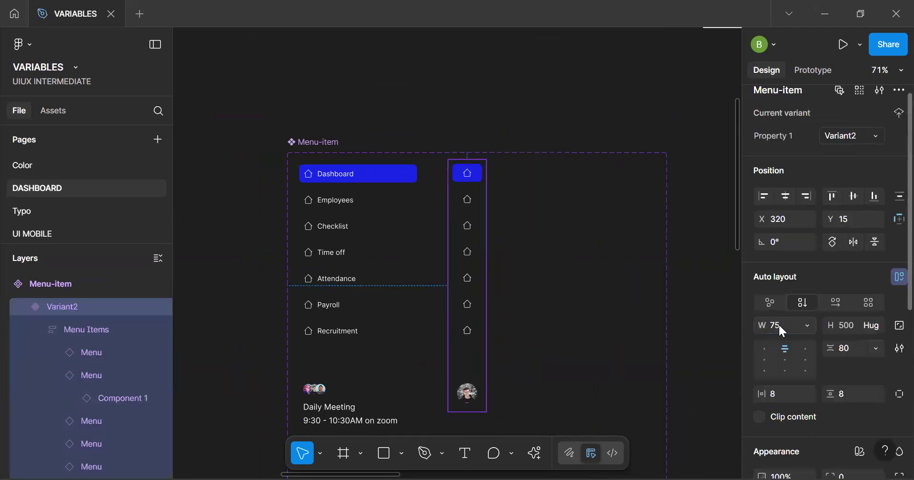
Shrink the sidebar's Menu-item component set to about 433 px wide so it fits closely around its two variants
scroll(477, 273, "up", 3)
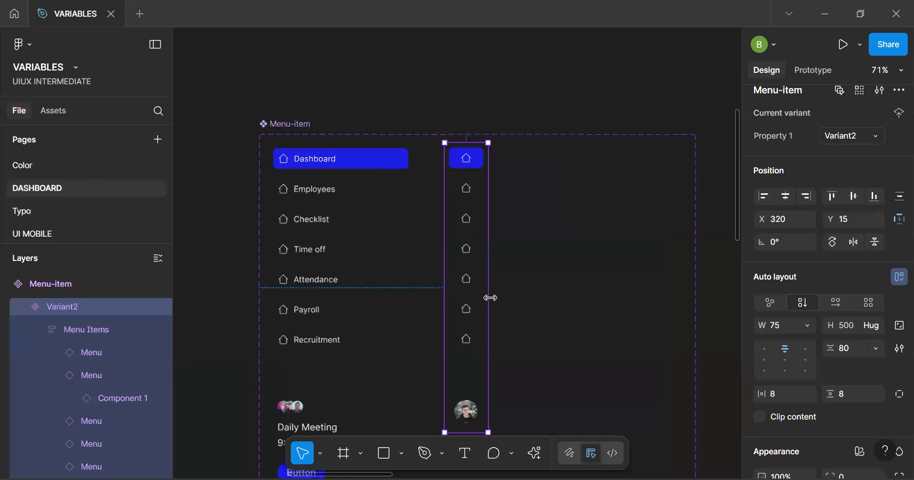
scroll(472, 301, "down", 5)
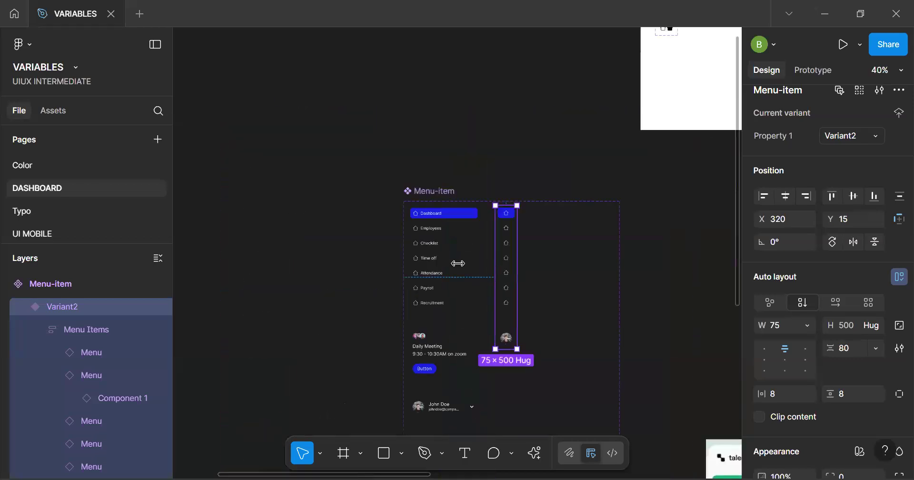
left_click(437, 288)
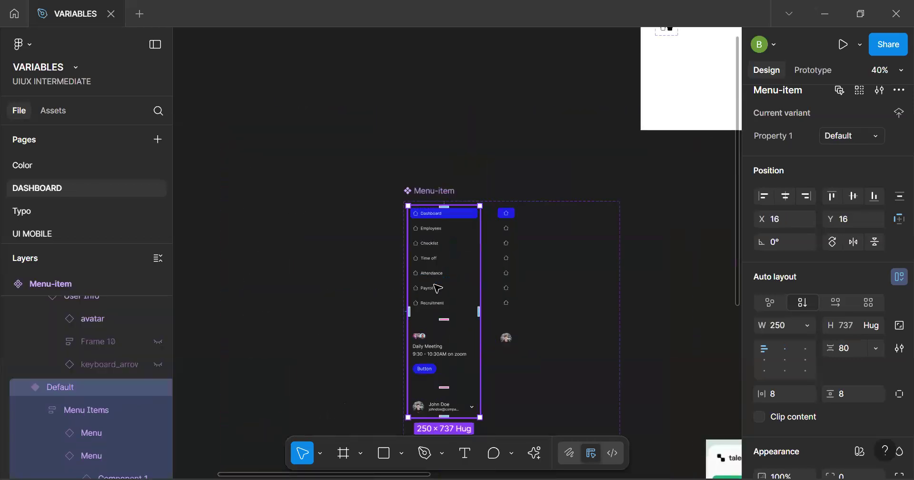
scroll(437, 288, "down", 2)
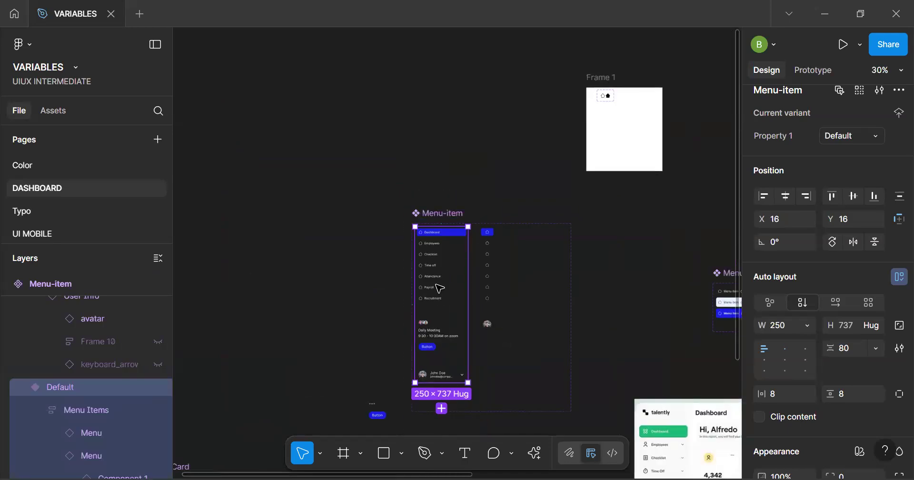
left_click(532, 273)
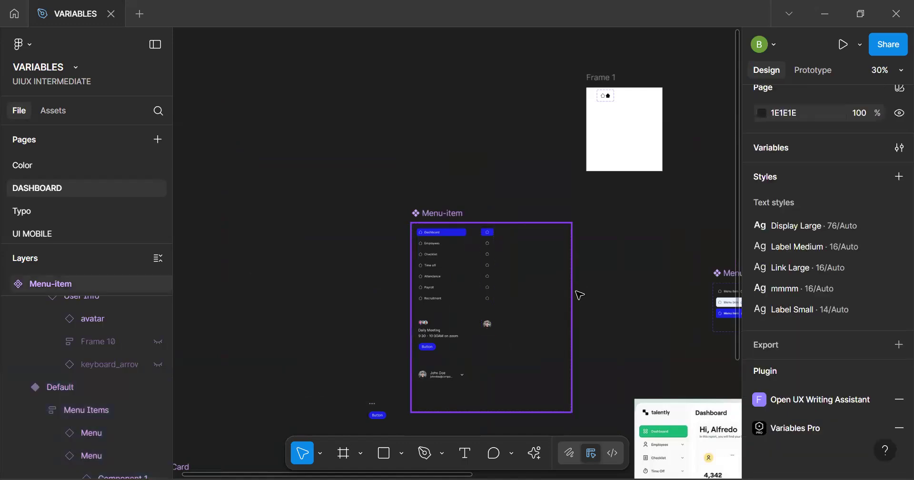
left_click(574, 294)
left_click_drag(572, 293, 504, 293)
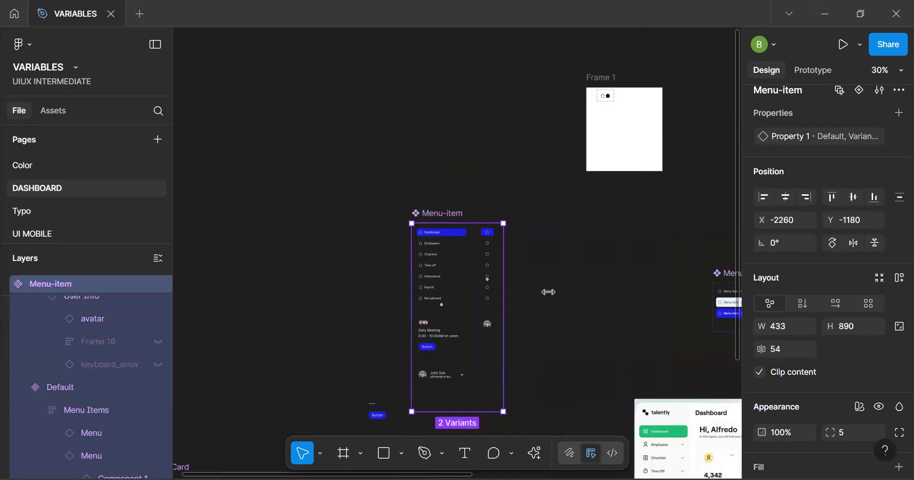
left_click(563, 298)
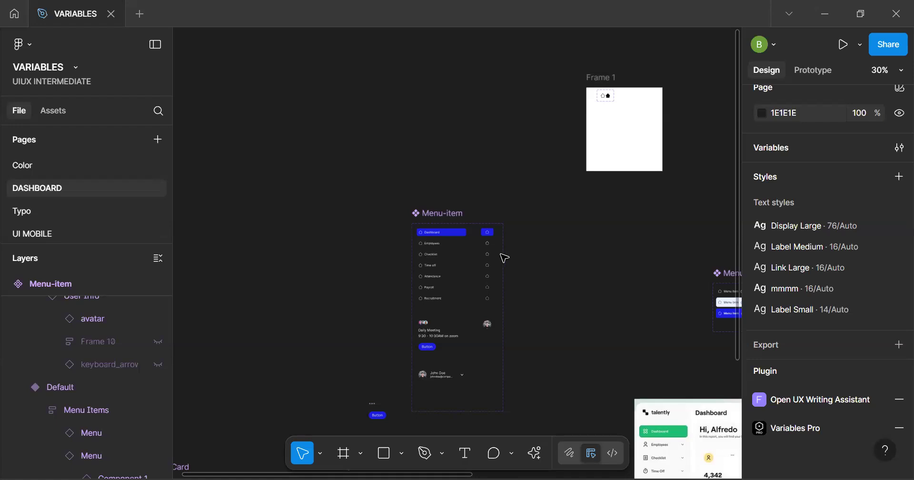
Examine the reference dashboard design next to the empty Dashboard frame
key("h")
left_click_drag(446, 231, 403, 217)
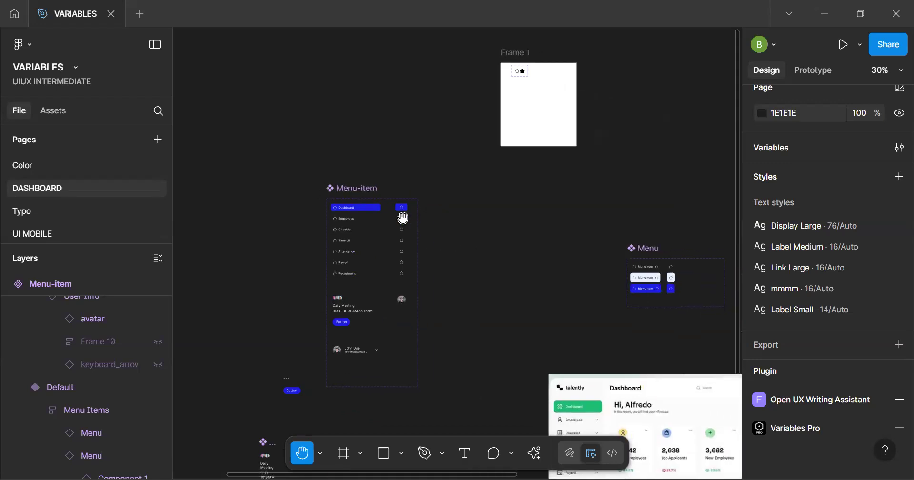
left_click_drag(555, 291, 464, 219)
mouse_move(521, 220)
left_mouse_down()
mouse_move(365, 137)
mouse_move(361, 111)
left_mouse_up()
left_click_drag(409, 238, 379, 193)
scroll(412, 241, "up", 5)
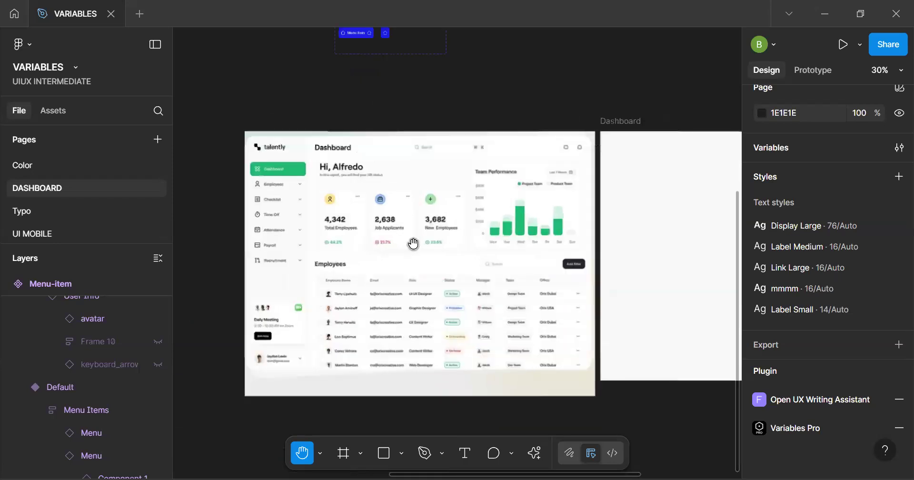